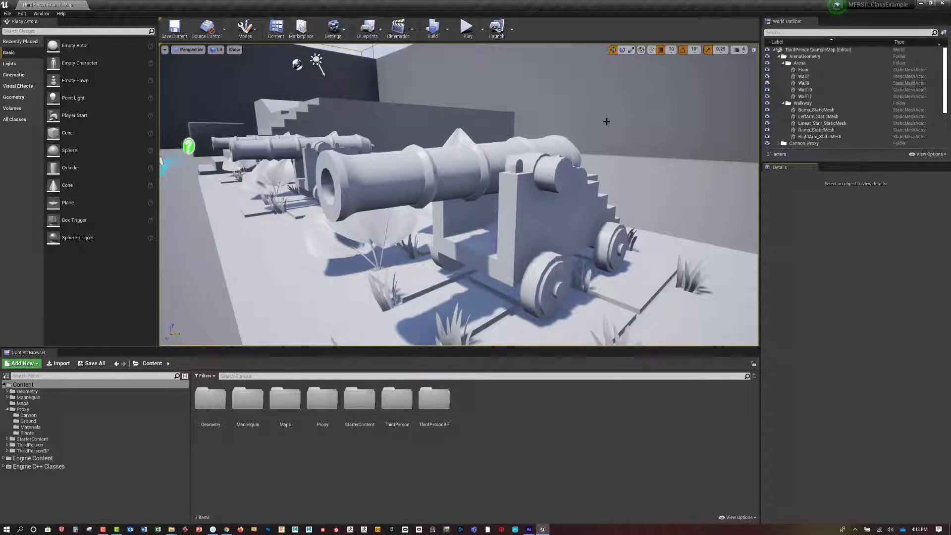
pyautogui.moveTo(609, 119); pyautogui.dragTo(507, 203)
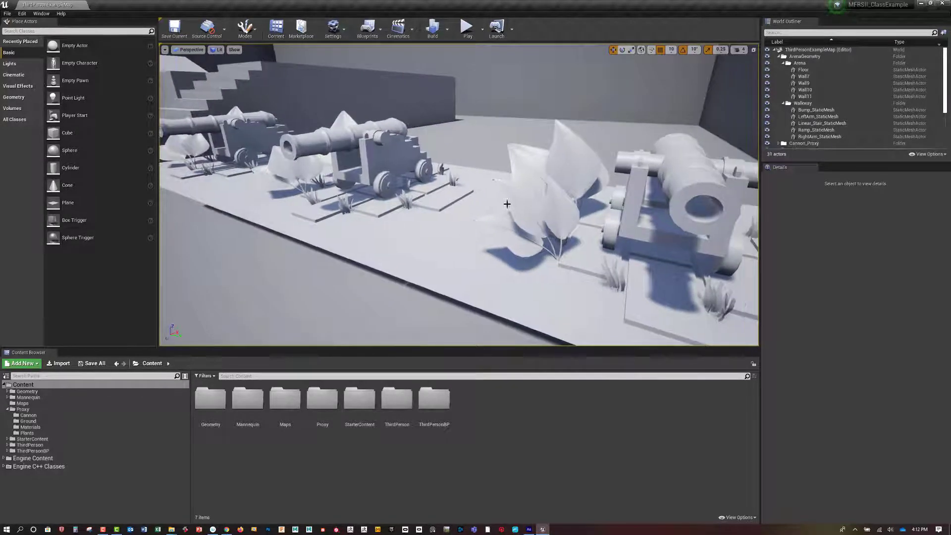
pyautogui.moveTo(445, 217); pyautogui.dragTo(440, 239)
pyautogui.moveTo(439, 240); pyautogui.dragTo(486, 237, button='right')
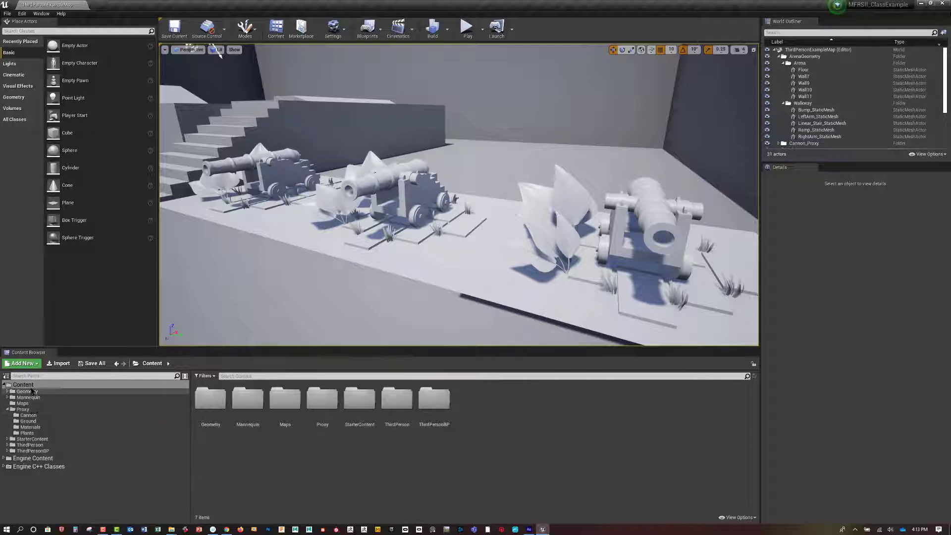
# - Create a new folder named FinalModel in the Content folder
pyautogui.click(23, 363)
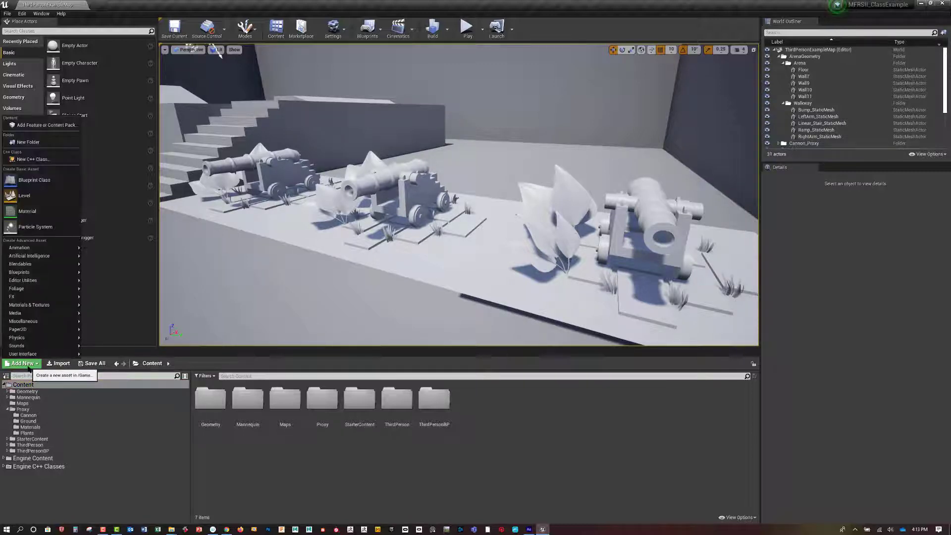
pyautogui.click(28, 142)
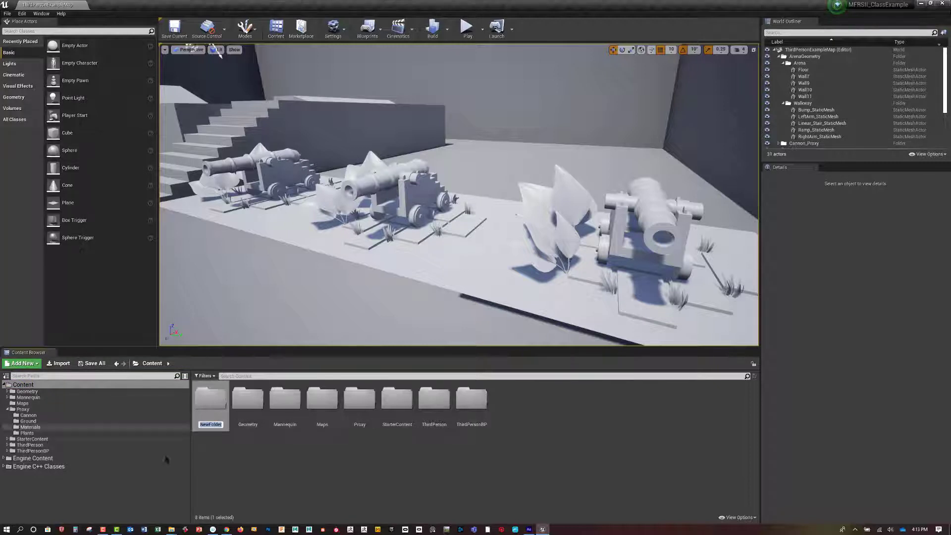
pyautogui.write('F')
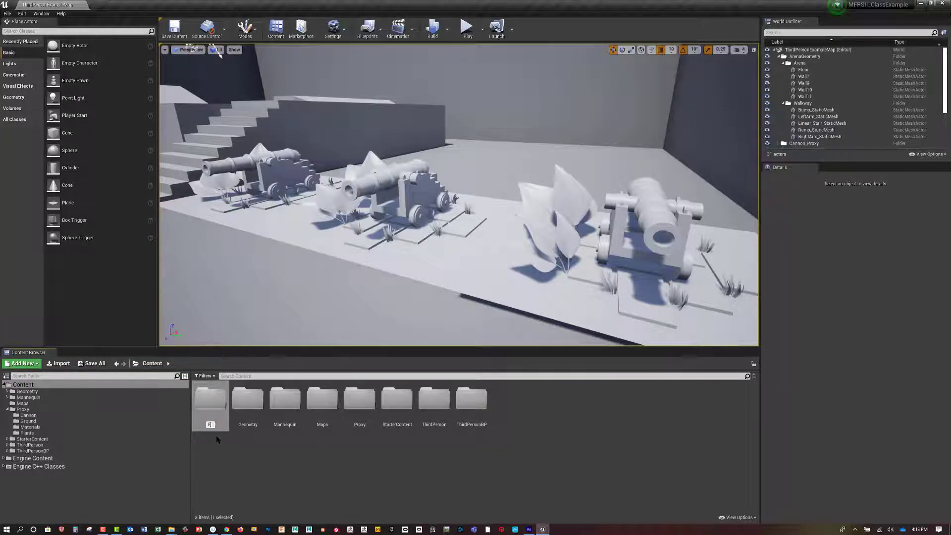
pyautogui.write('inalModel')
pyautogui.press('Return')
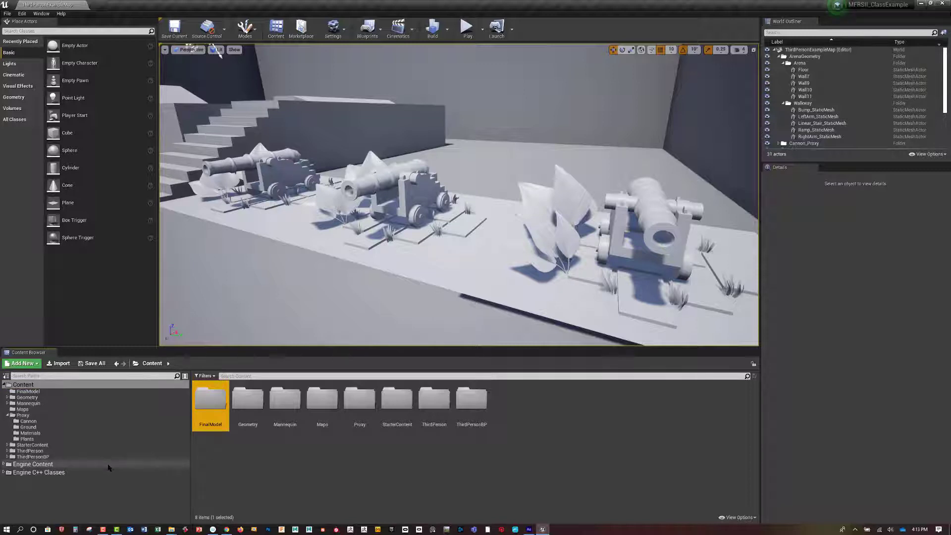
# - Open the FinalModel folder and create a subfolder named Meshes in it
pyautogui.click(40, 392)
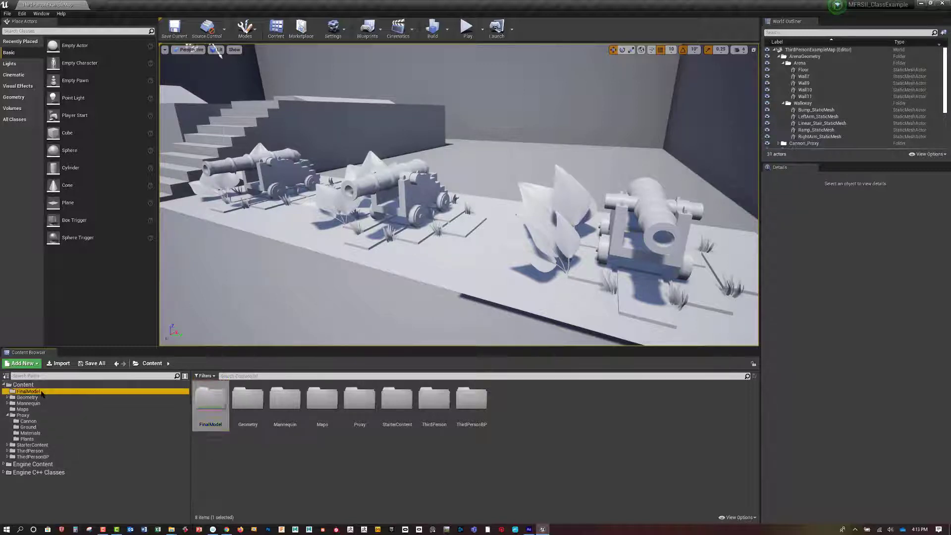
pyautogui.rightClick(249, 415)
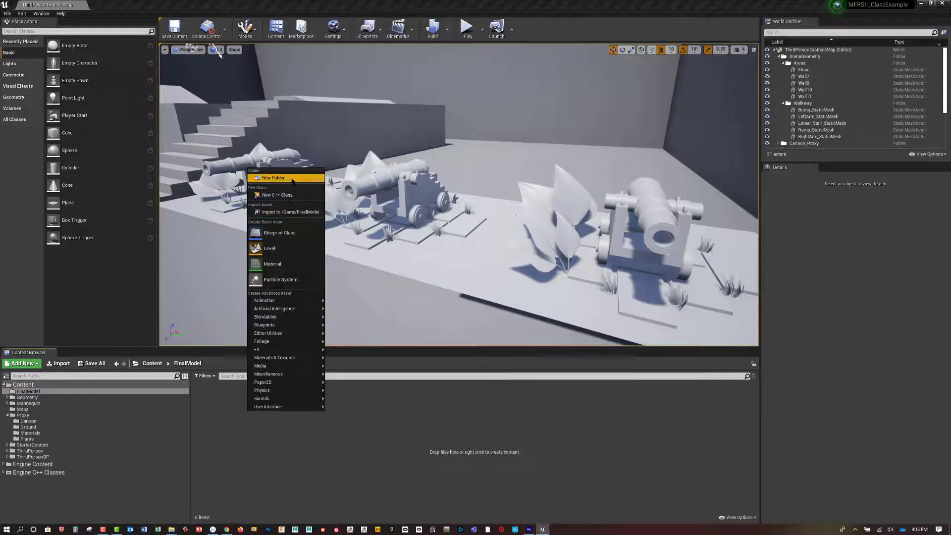
pyautogui.click(292, 179)
pyautogui.write('M')
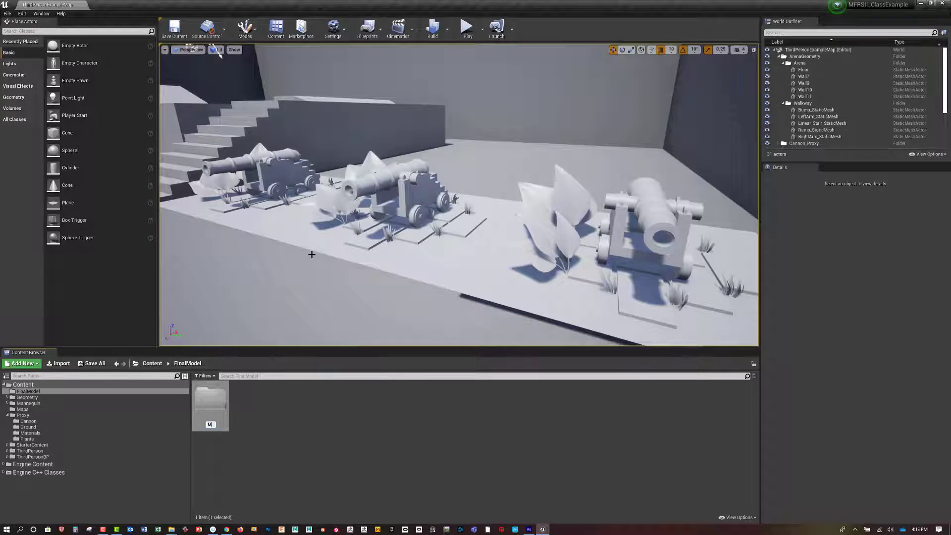
pyautogui.write('eshes')
pyautogui.press('Return')
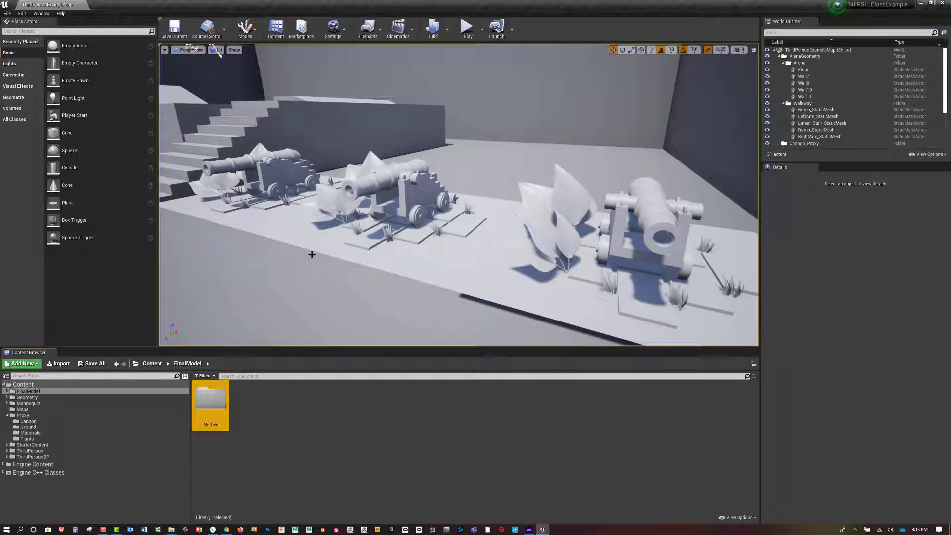
# - Create a second subfolder named Materials inside FinalModel
pyautogui.rightClick(263, 414)
pyautogui.click(292, 185)
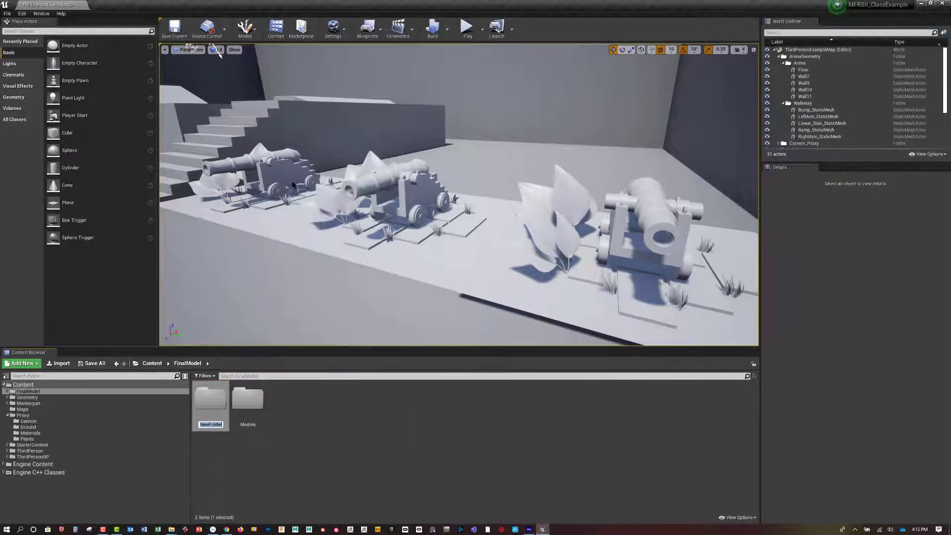
pyautogui.write('Mate')
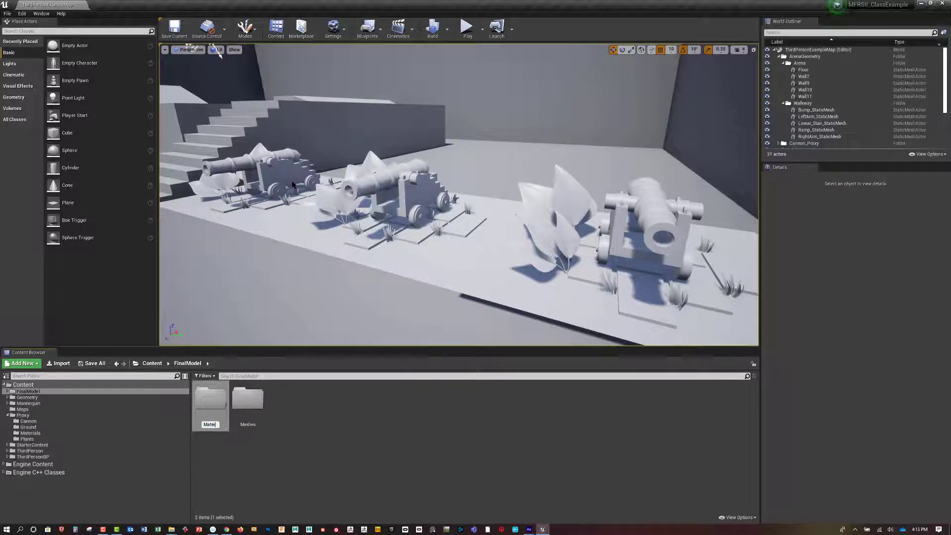
pyautogui.write('rials')
pyautogui.press('Return')
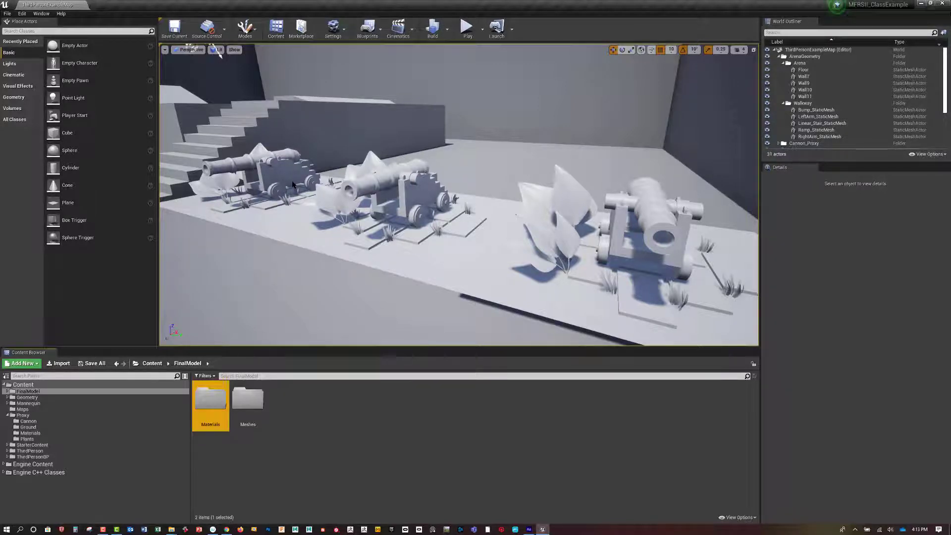
# - Add a third subfolder named Textures inside FinalModel
pyautogui.rightClick(312, 435)
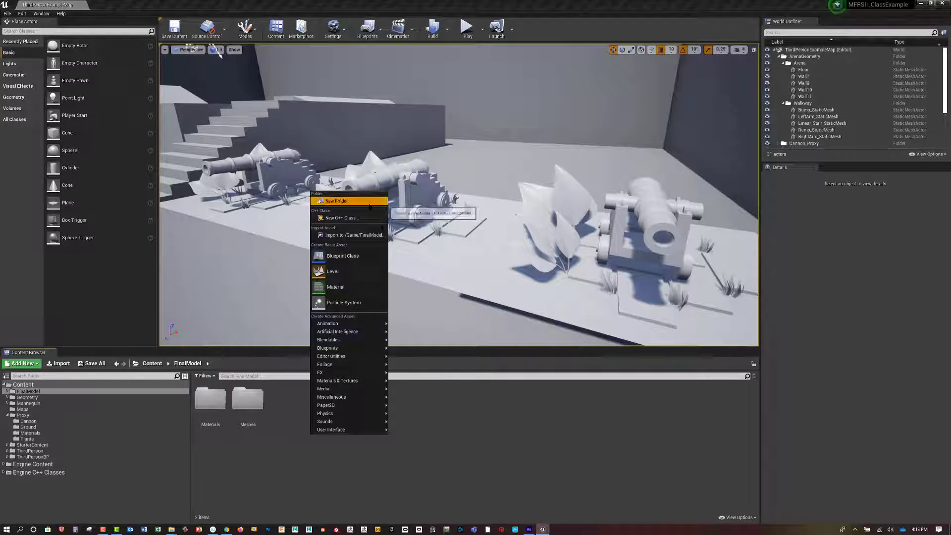
pyautogui.click(369, 202)
pyautogui.write('Tex')
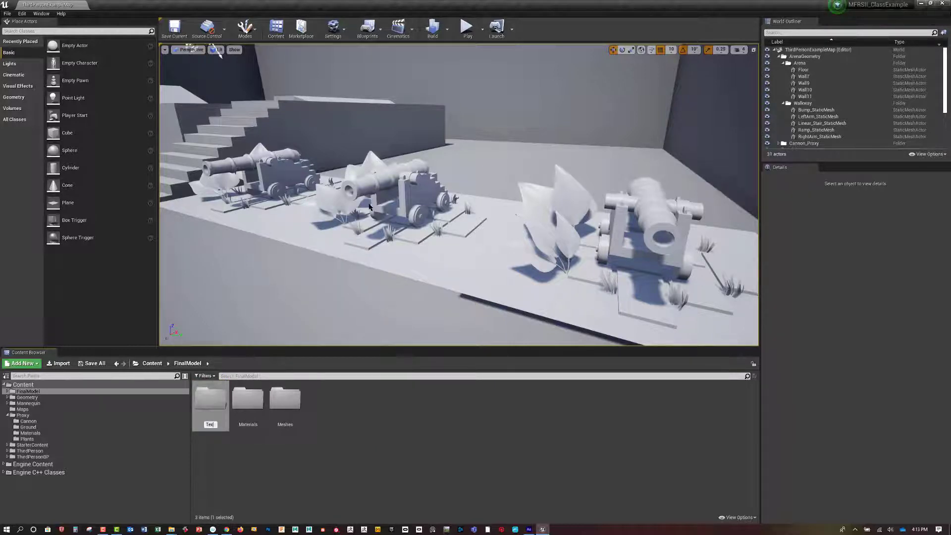
pyautogui.write('tures')
pyautogui.press('Return')
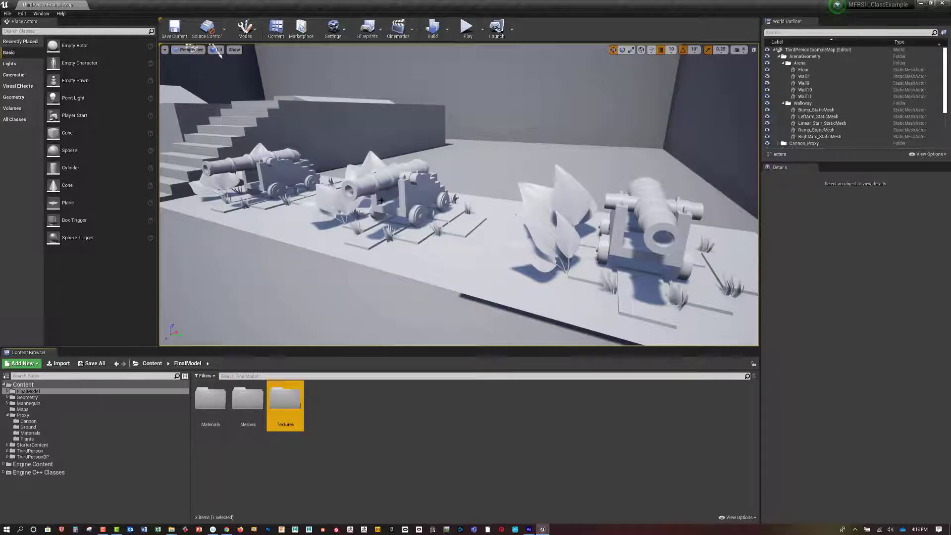
pyautogui.click(385, 420)
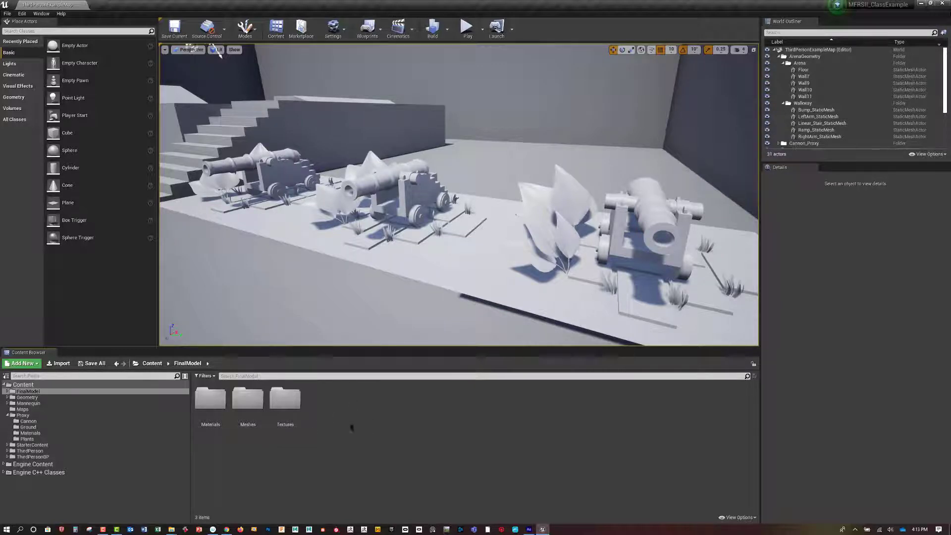
# - Open the Meshes folder and choose Cannon_GameRes.fbx from the FBX directory as the asset to import there
pyautogui.click(247, 400)
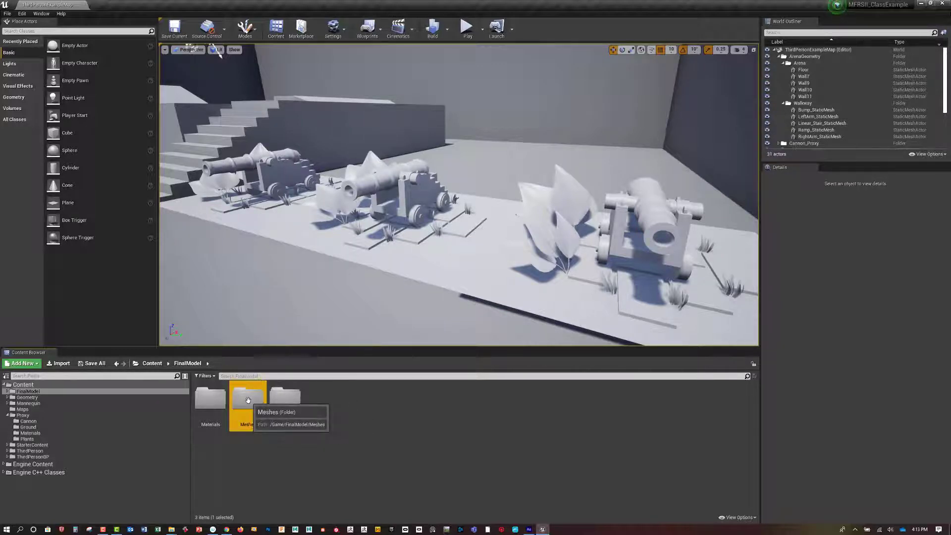
pyautogui.doubleClick(248, 401)
pyautogui.rightClick(265, 414)
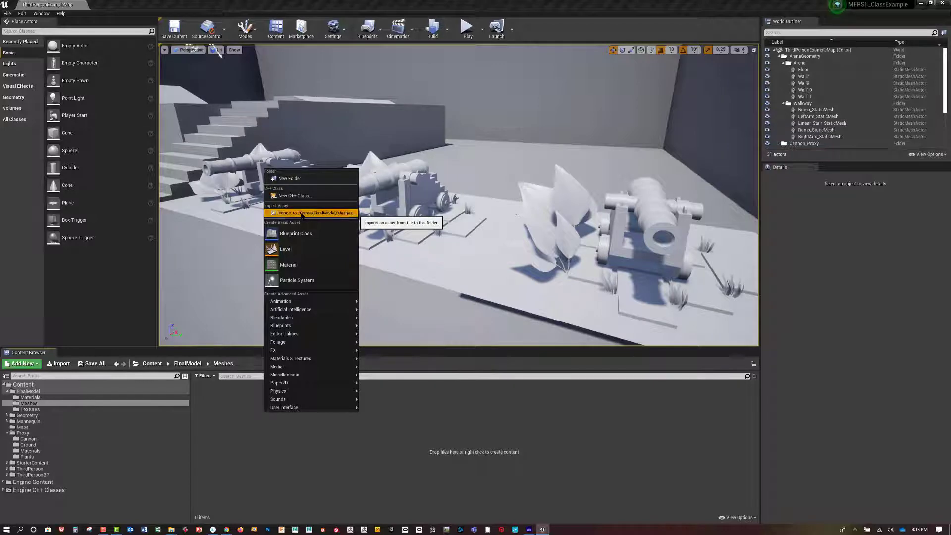
pyautogui.click(303, 213)
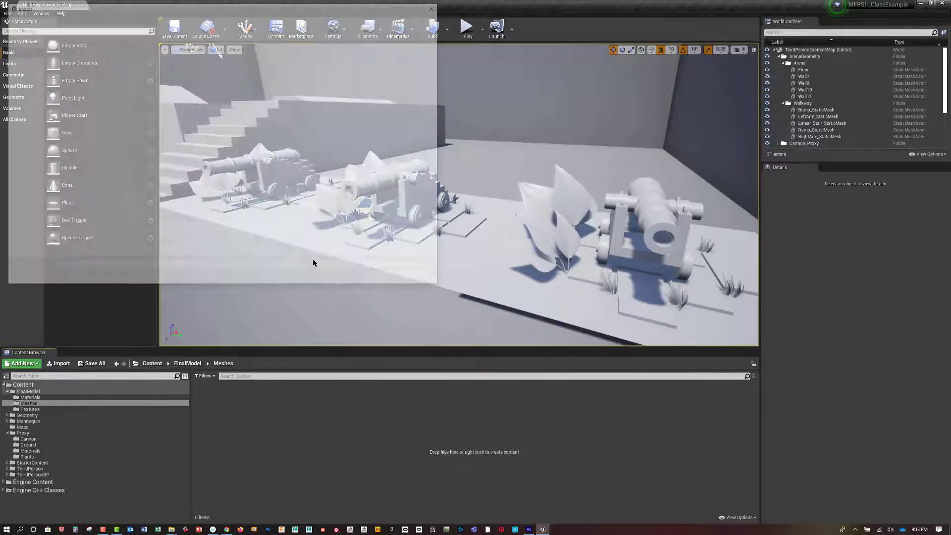
pyautogui.moveTo(207, 10); pyautogui.dragTo(409, 257)
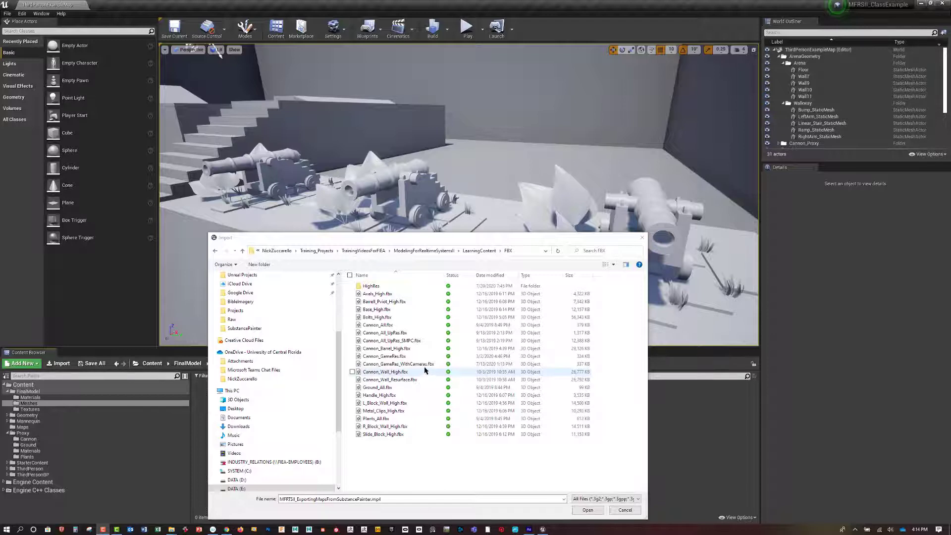
pyautogui.click(403, 357)
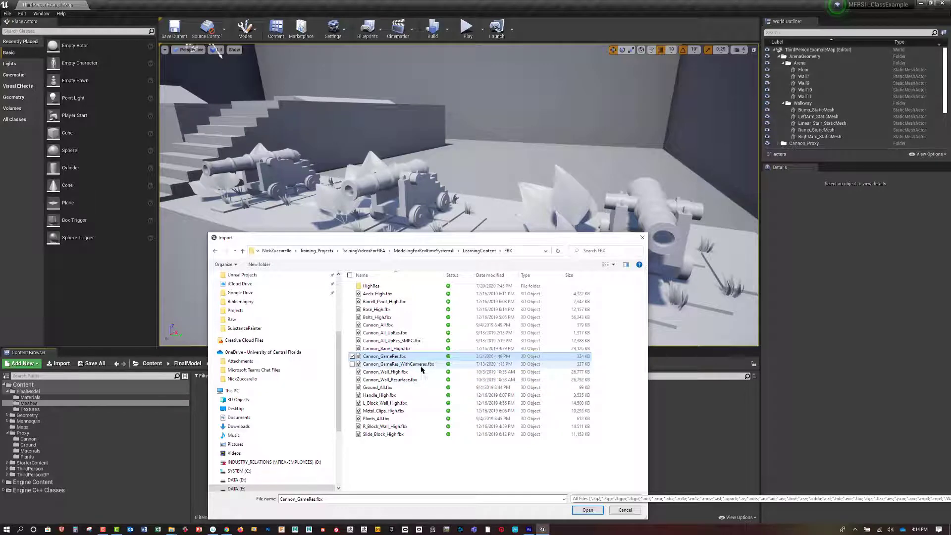
pyautogui.click(589, 509)
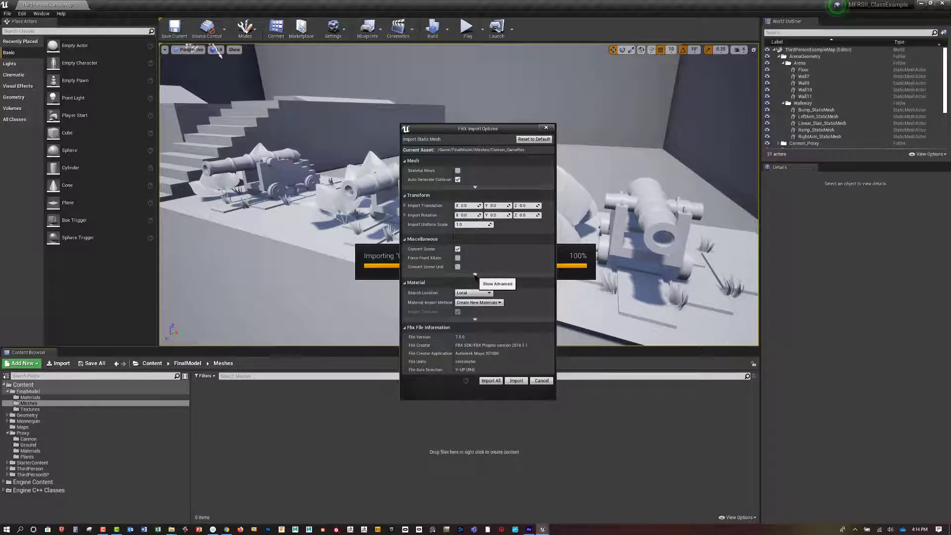
# - Reveal the advanced miscellaneous and mesh import options and enable Combine Meshes
pyautogui.click(475, 275)
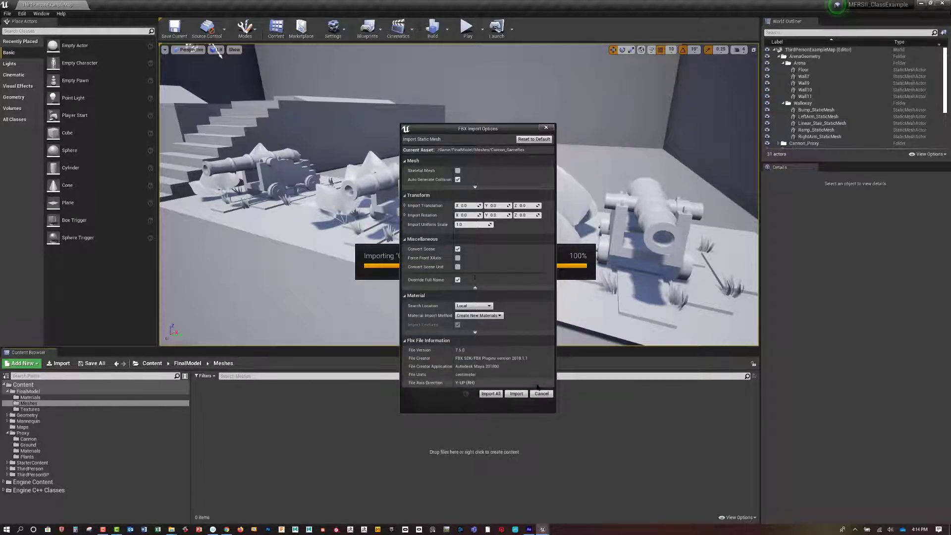
pyautogui.click(475, 187)
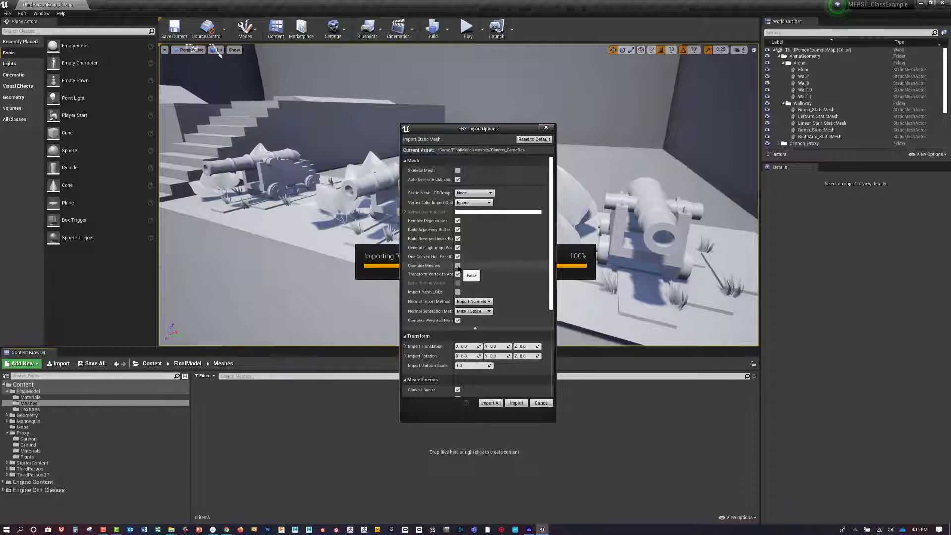
pyautogui.click(458, 268)
# - Set the material import method to Do Not Create Material, disable Import Textures, and import the cannon mesh
pyautogui.scroll(-4, 475, 379)
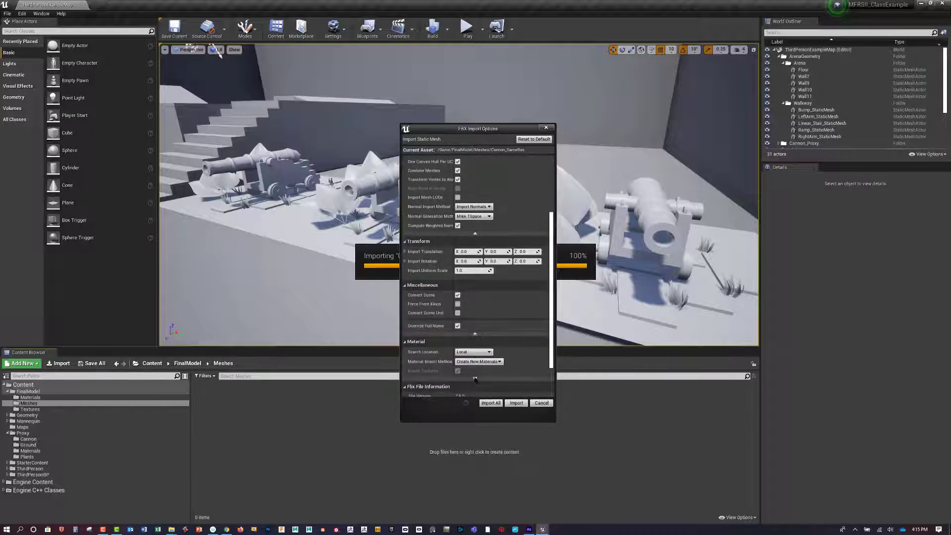
pyautogui.scroll(-1, 475, 379)
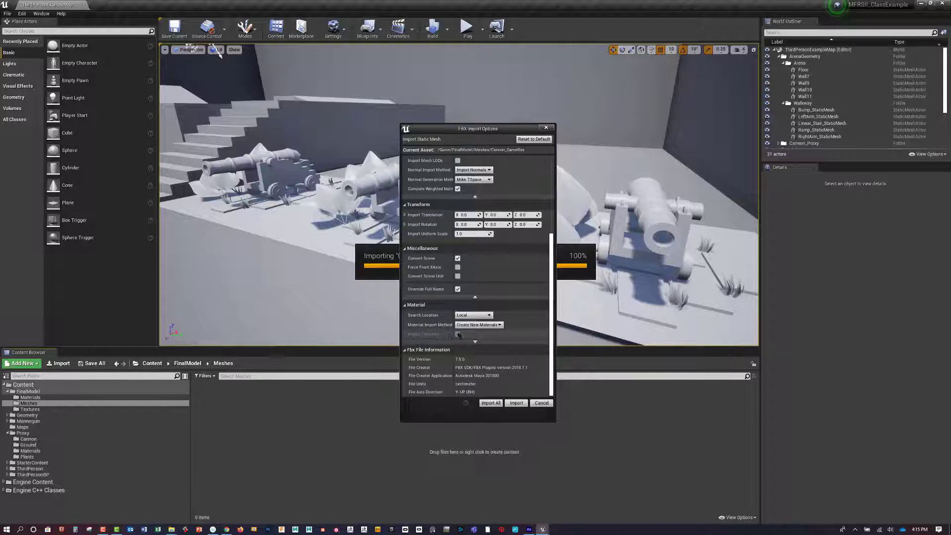
pyautogui.click(500, 325)
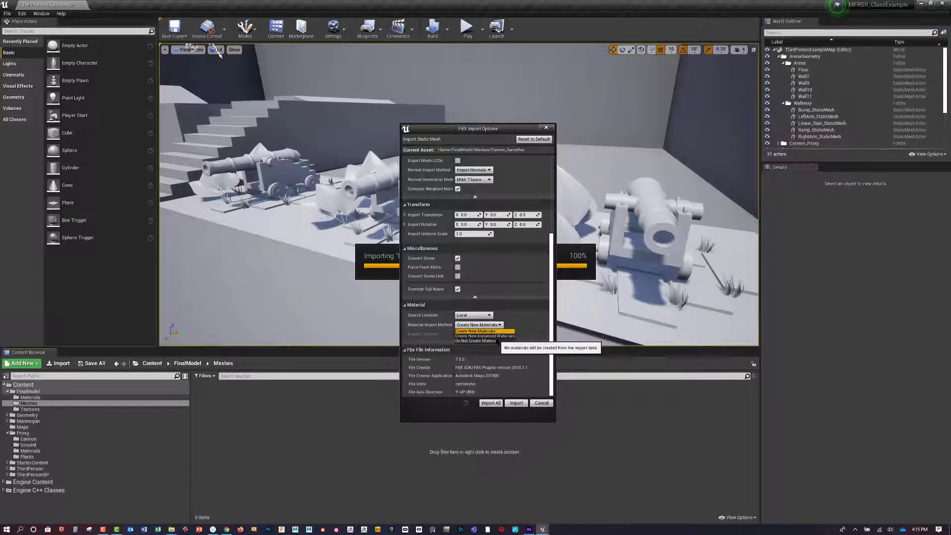
pyautogui.click(496, 341)
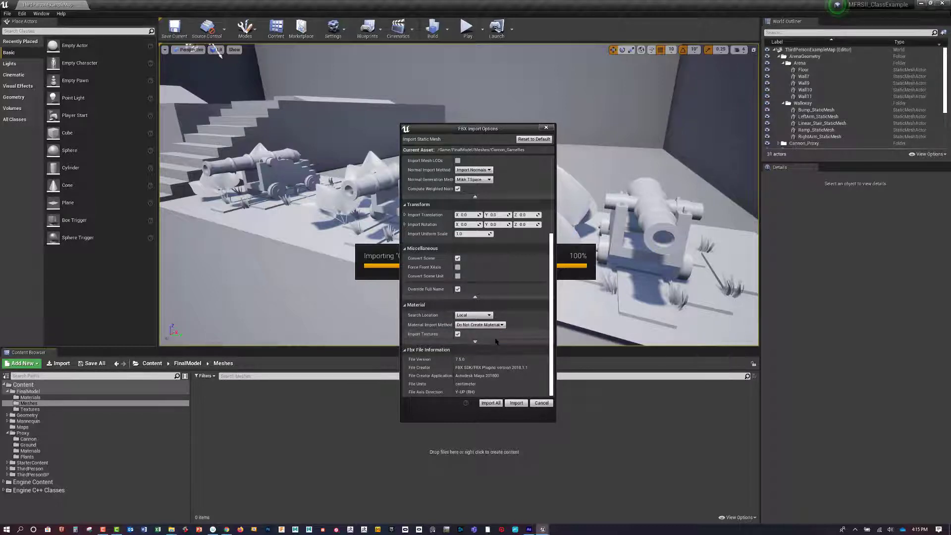
pyautogui.click(457, 334)
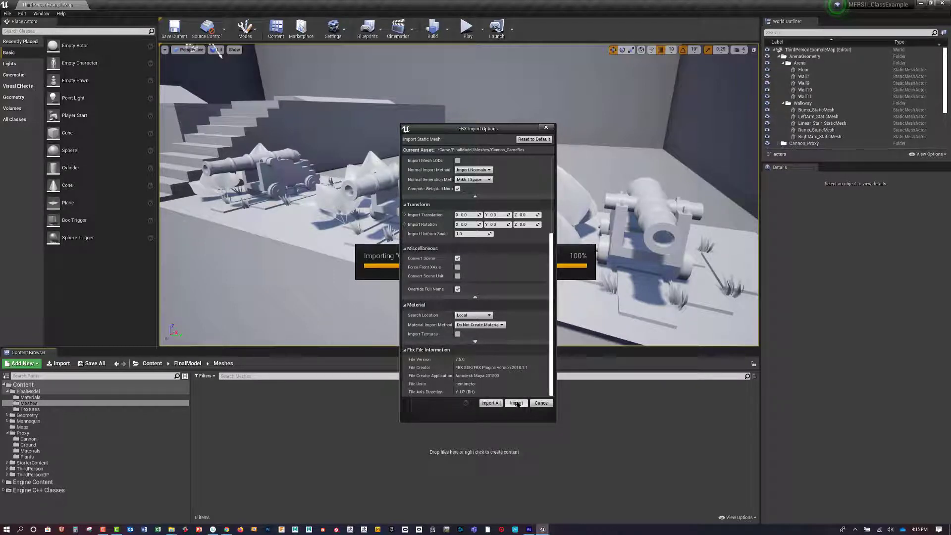
pyautogui.click(516, 403)
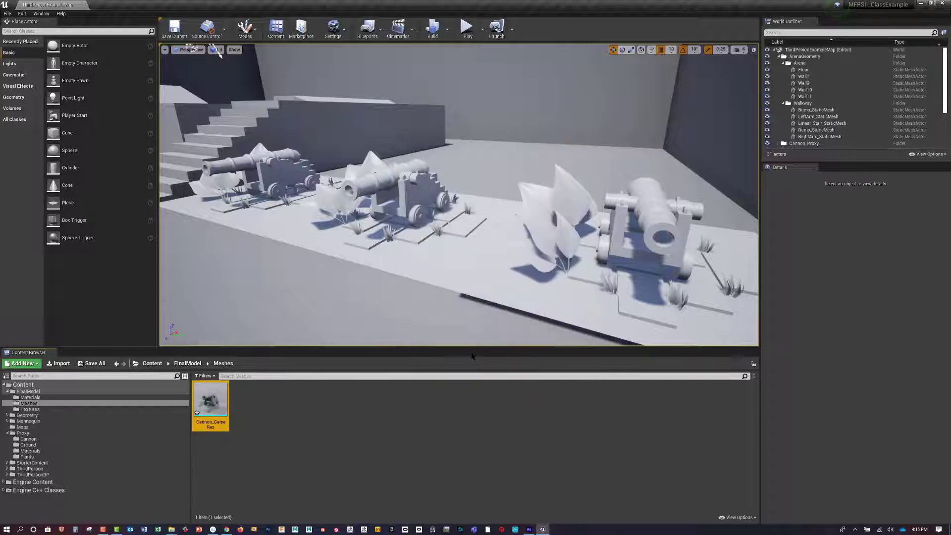
# - Open the imported Cannon_GameRes mesh in its editor and inspect the cannon up close from several angles
pyautogui.doubleClick(208, 401)
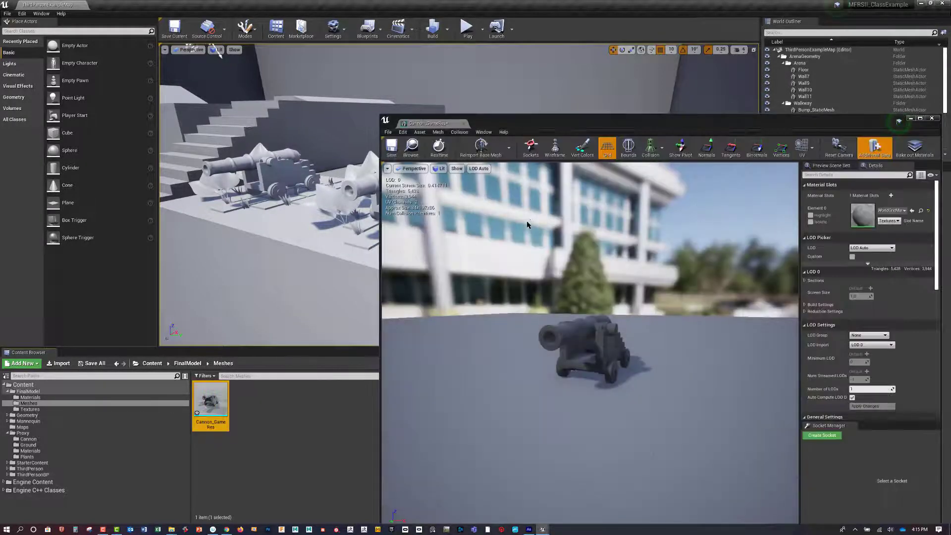
pyautogui.keyDown('alt'); pyautogui.moveTo(603, 319); pyautogui.dragTo(564, 320); pyautogui.keyUp('alt')
pyautogui.keyDown('alt'); pyautogui.moveTo(603, 319); pyautogui.dragTo(606, 377, button='middle'); pyautogui.keyUp('alt')
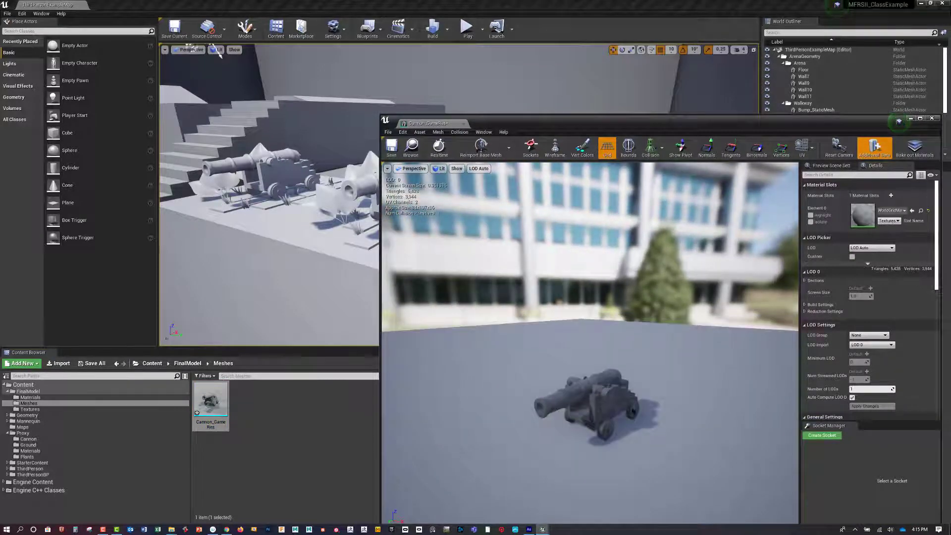
pyautogui.keyDown('alt'); pyautogui.moveTo(605, 377); pyautogui.dragTo(628, 412, button='right'); pyautogui.keyUp('alt')
pyautogui.keyDown('alt'); pyautogui.moveTo(628, 411); pyautogui.dragTo(629, 352, button='middle'); pyautogui.keyUp('alt')
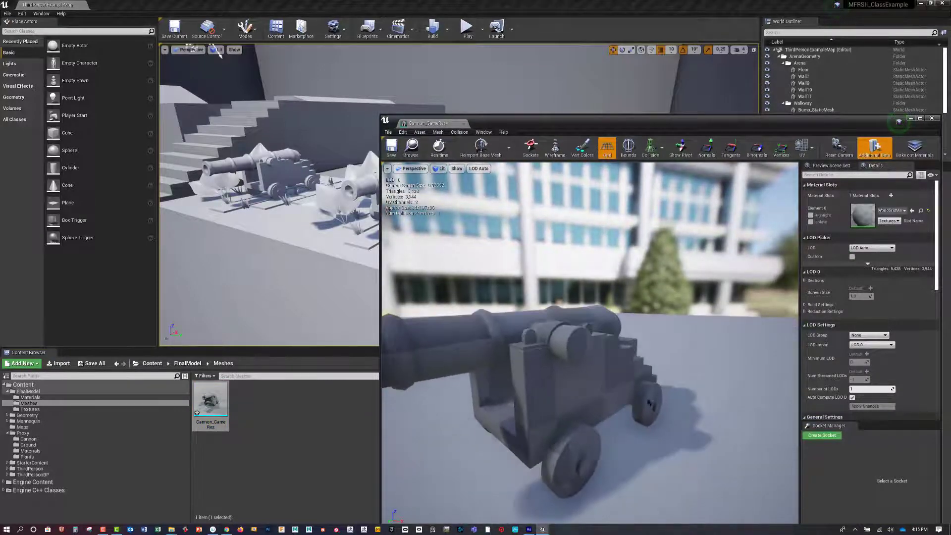
pyautogui.keyDown('alt'); pyautogui.moveTo(629, 411); pyautogui.dragTo(584, 409); pyautogui.keyUp('alt')
pyautogui.keyDown('alt'); pyautogui.moveTo(605, 410); pyautogui.dragTo(605, 379, button='middle'); pyautogui.keyUp('alt')
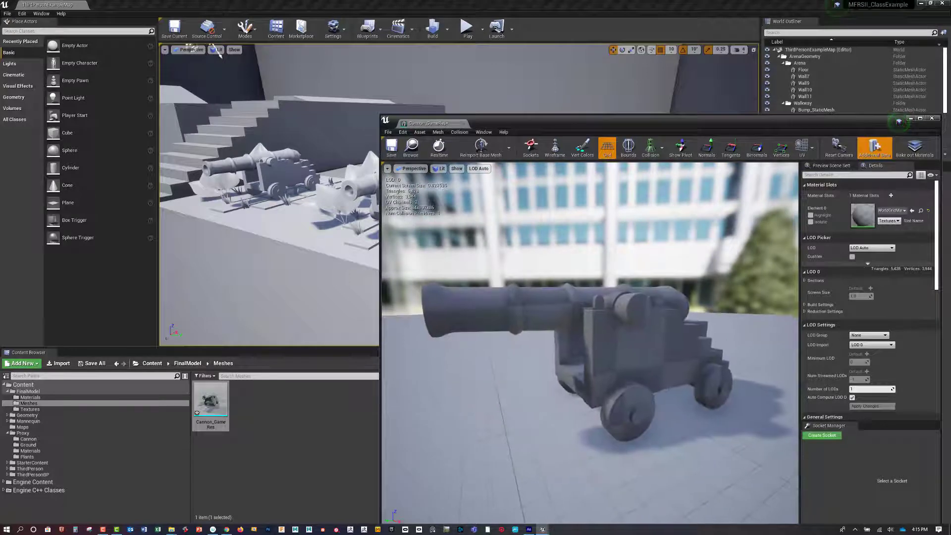
# - Redirect the preview light on the cannon and examine the mesh's shading from slightly different angles
pyautogui.keyDown('alt'); pyautogui.moveTo(606, 410); pyautogui.dragTo(597, 403); pyautogui.keyUp('alt')
pyautogui.moveTo(644, 383); pyautogui.dragTo(651, 385, button='right')
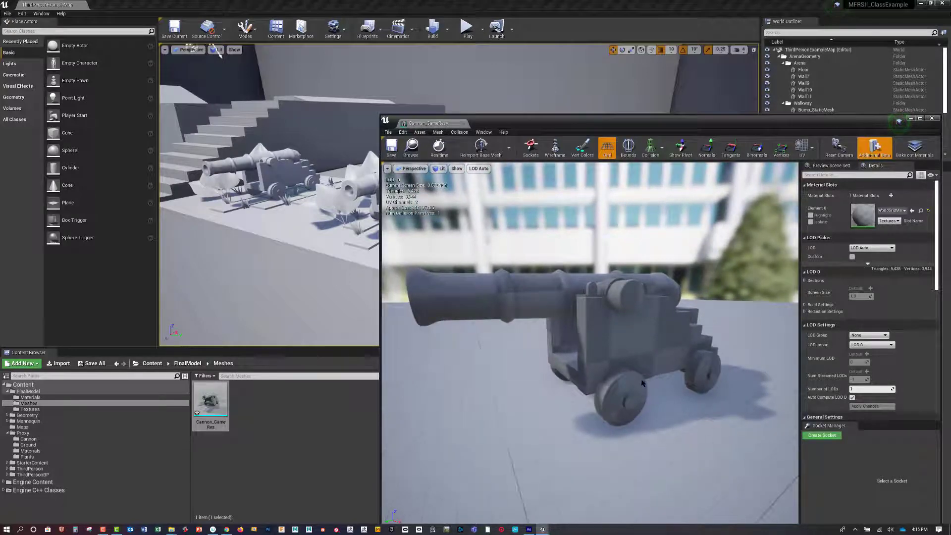
pyautogui.moveTo(626, 374); pyautogui.dragTo(776, 382)
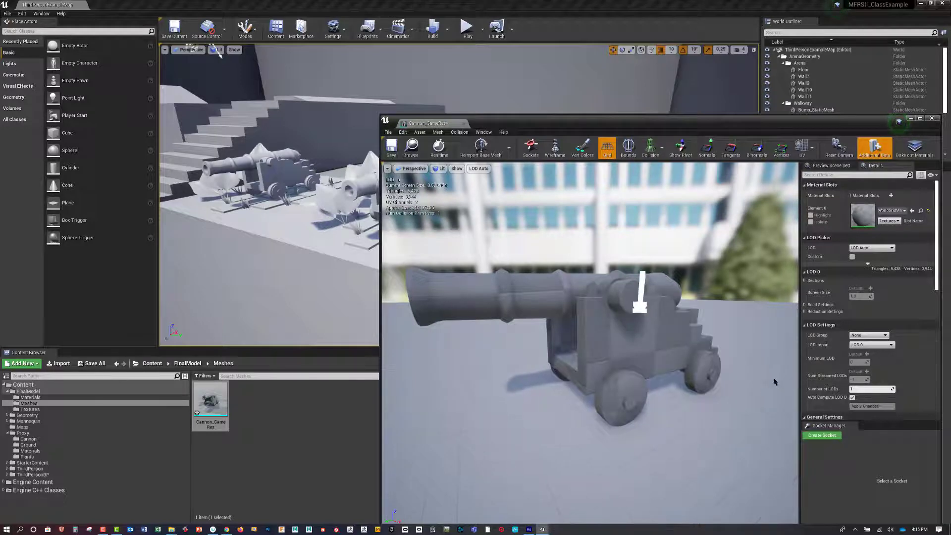
pyautogui.moveTo(775, 381); pyautogui.dragTo(795, 388, button='right')
pyautogui.moveTo(775, 381); pyautogui.dragTo(738, 376, button='middle')
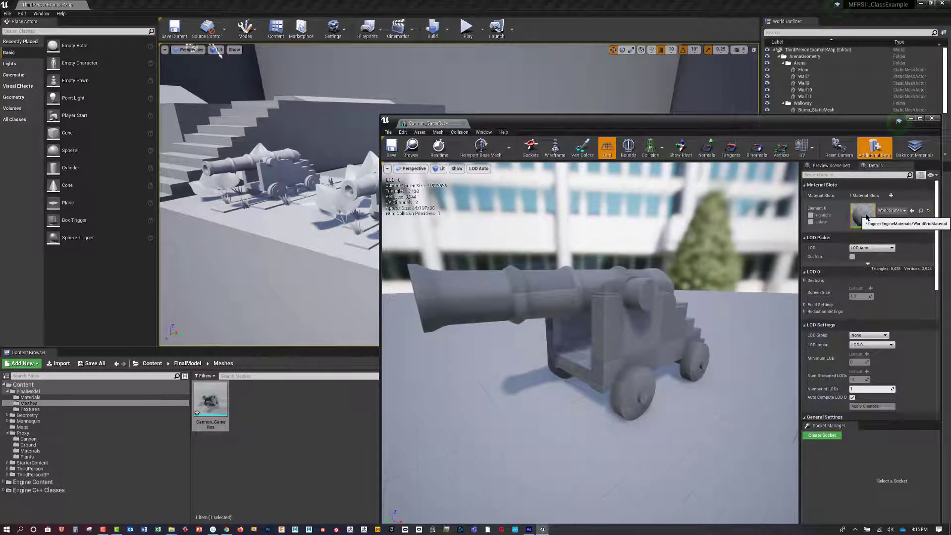
# - Reposition the mesh editor window and save the Cannon_GameRes asset
pyautogui.moveTo(743, 122); pyautogui.dragTo(708, 90)
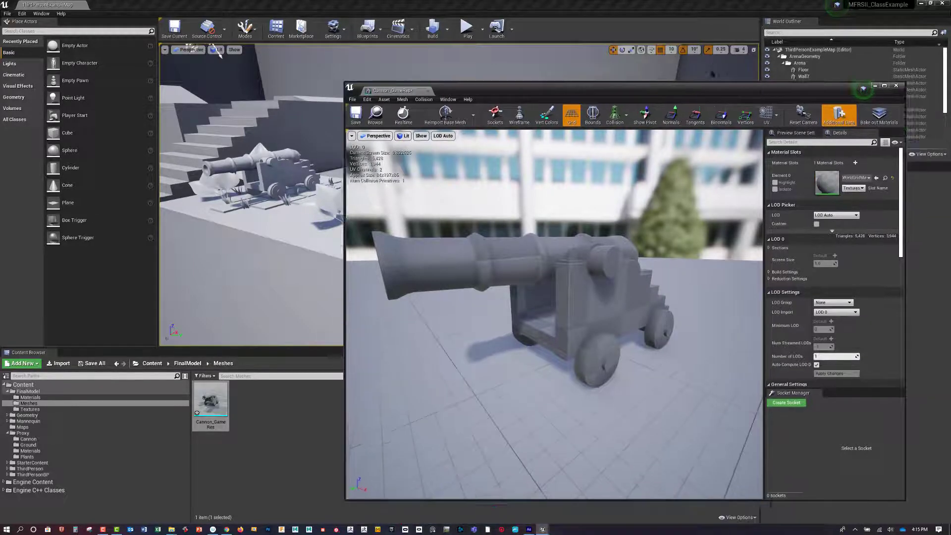
pyautogui.moveTo(863, 88)
pyautogui.mouseDown()
pyautogui.moveTo(852, 63)
pyautogui.moveTo(853, 104)
pyautogui.mouseUp()
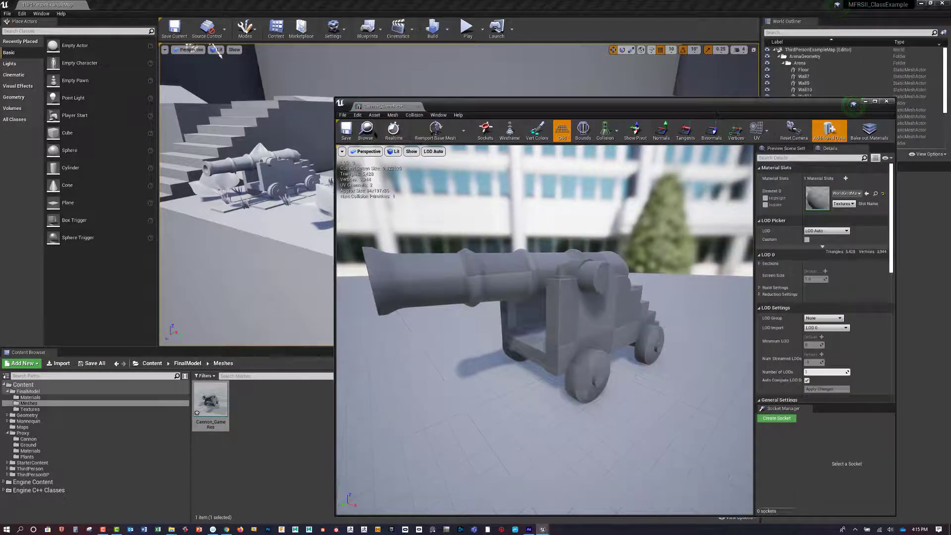
pyautogui.click(347, 130)
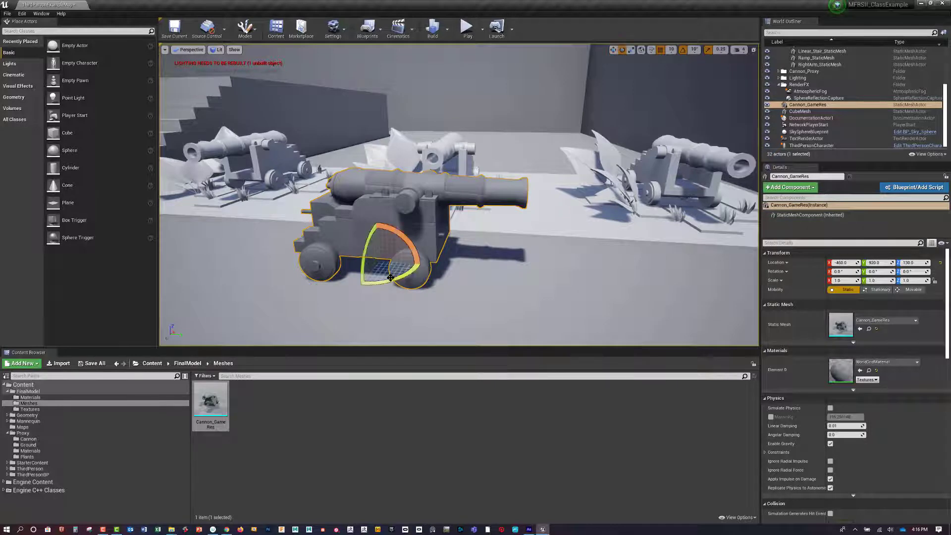
# - Cycle the transform gizmo of the cannon placed in the level through move, rotate and scale, and look over the row of cannons
pyautogui.press('w')
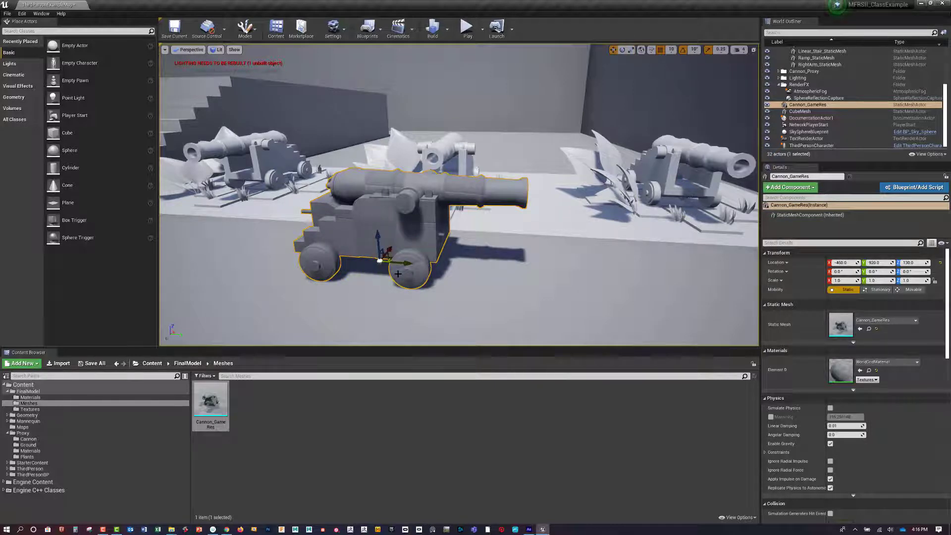
pyautogui.press('e')
pyautogui.press('r')
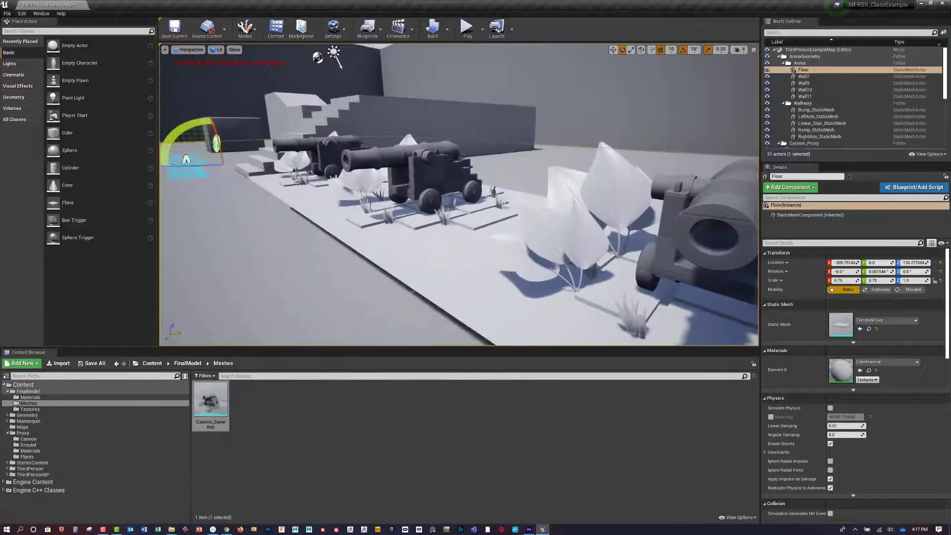
pyautogui.moveTo(446, 262); pyautogui.dragTo(525, 257, button='right')
pyautogui.moveTo(473, 270); pyautogui.dragTo(446, 271, button='right')
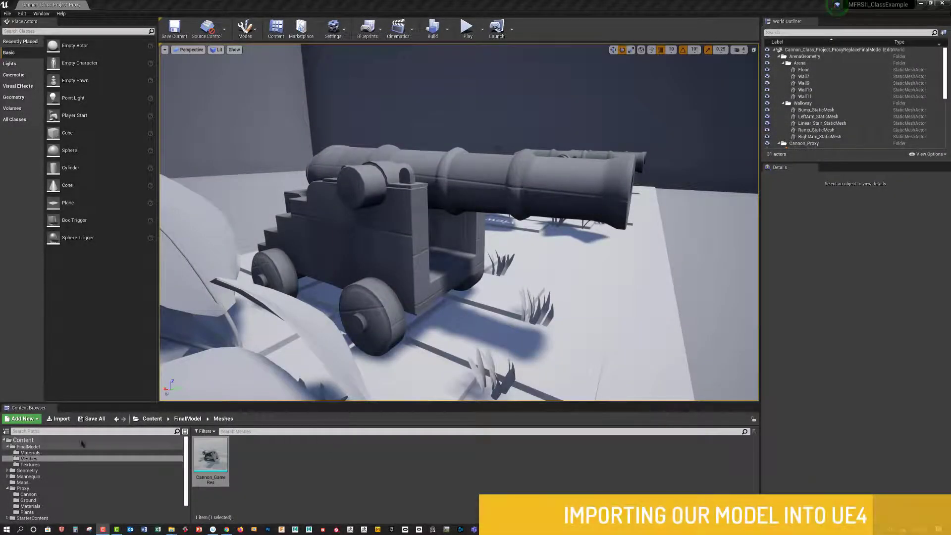
# - Open the FinalModel Textures folder and start an import from the SubstancePainter Export directory
pyautogui.click(55, 465)
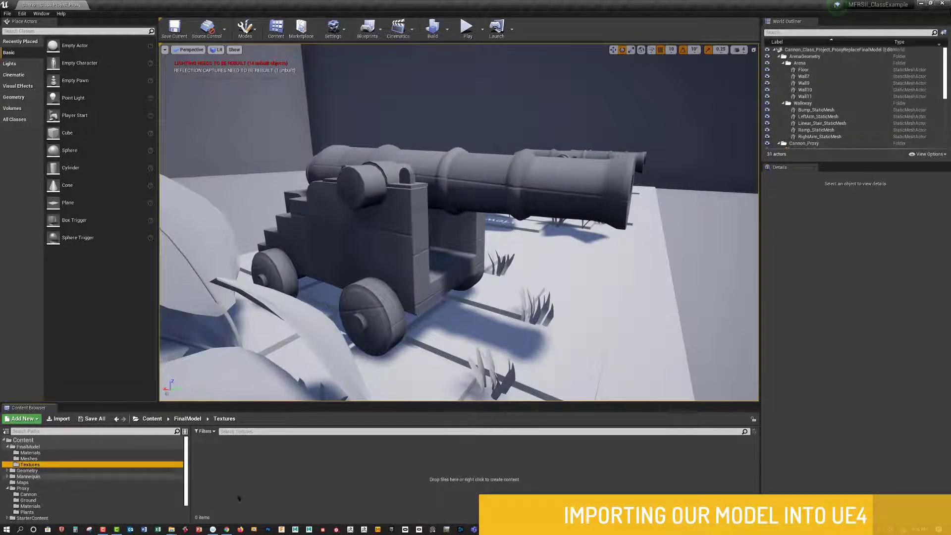
pyautogui.click(59, 419)
pyautogui.click(478, 252)
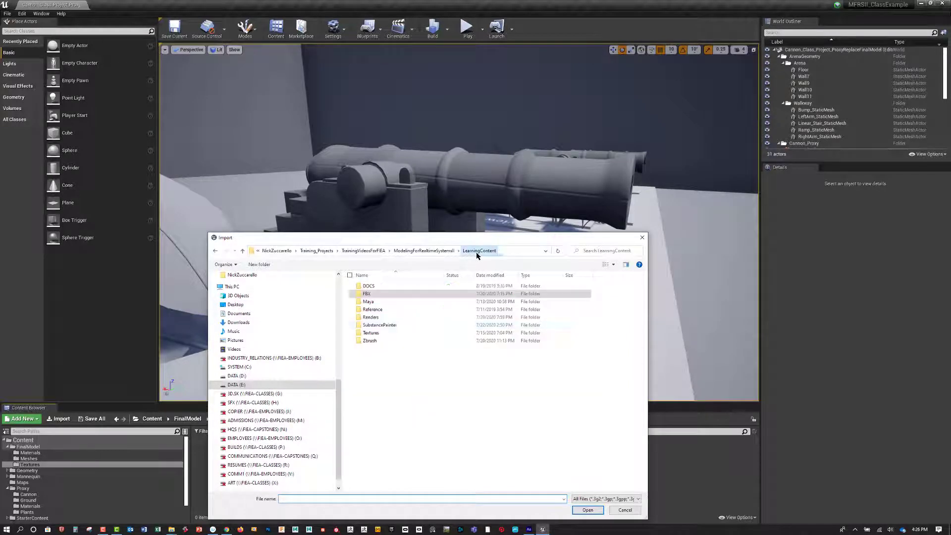
pyautogui.click(390, 327)
pyautogui.doubleClick(390, 327)
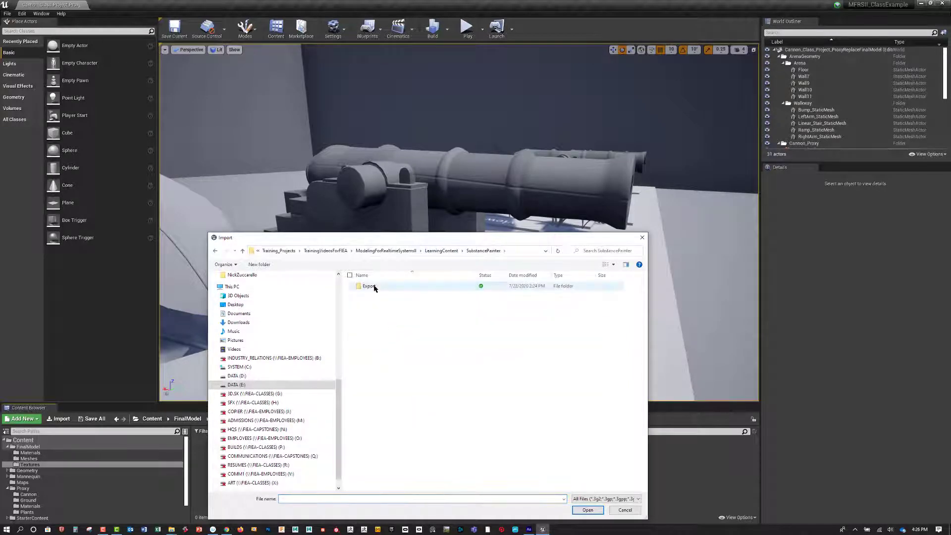
pyautogui.doubleClick(369, 285)
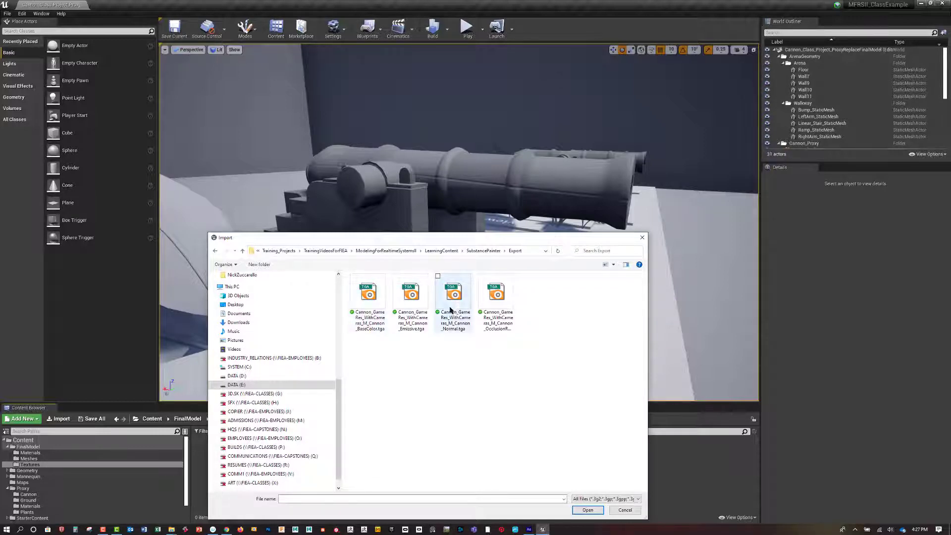
# - Import the cannon's BaseColor, Normal and OcclusionRoughnessMetallic TGA files as textures, leaving out the Emissive map
pyautogui.click(365, 304)
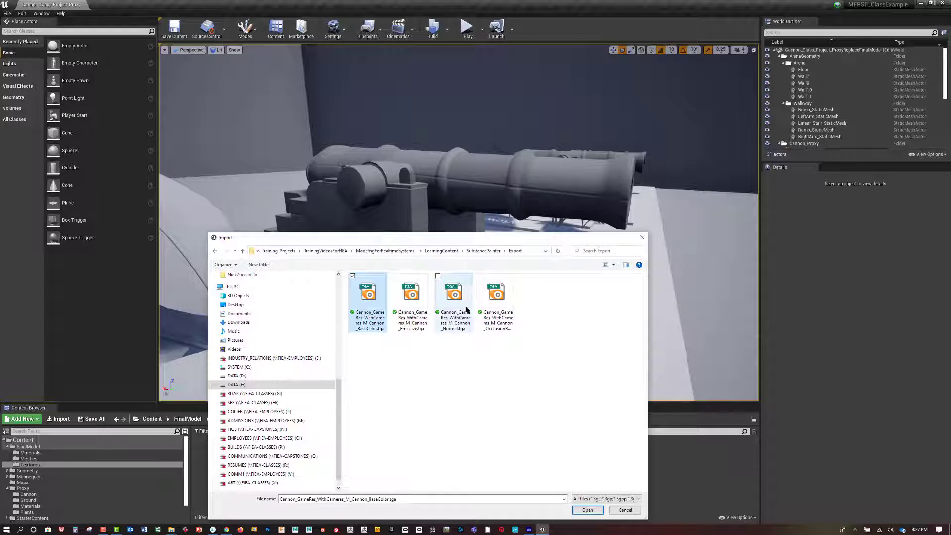
pyautogui.keyDown('ctrl'); pyautogui.click(460, 307); pyautogui.keyUp('ctrl')
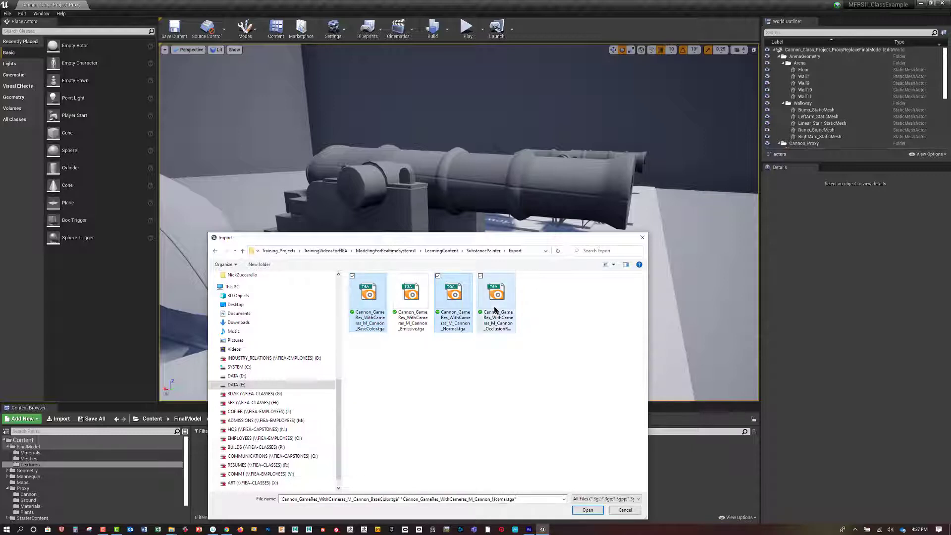
pyautogui.keyDown('ctrl'); pyautogui.click(494, 310); pyautogui.keyUp('ctrl')
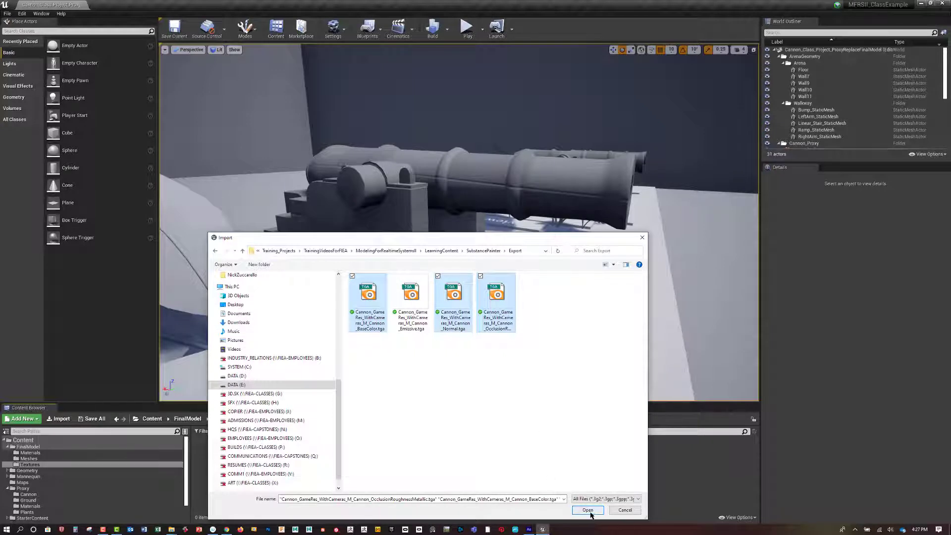
pyautogui.click(588, 510)
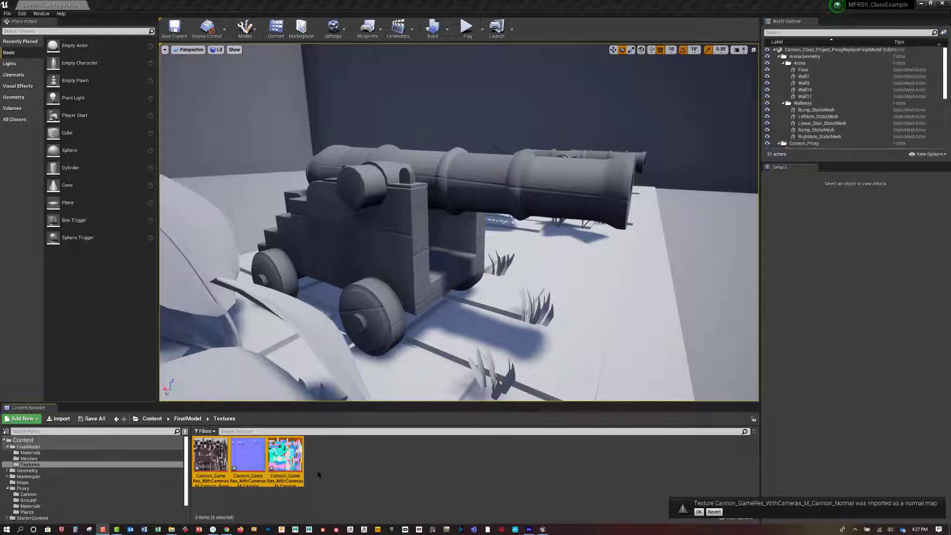
pyautogui.click(319, 474)
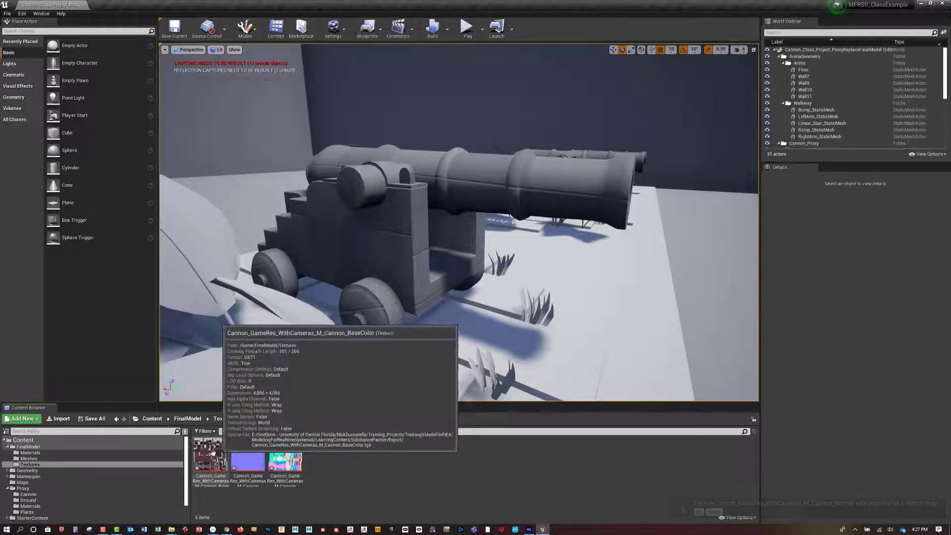
# - Open the imported BaseColor, Normal and OcclusionRoughnessMetallic textures one after another to examine them
pyautogui.doubleClick(211, 453)
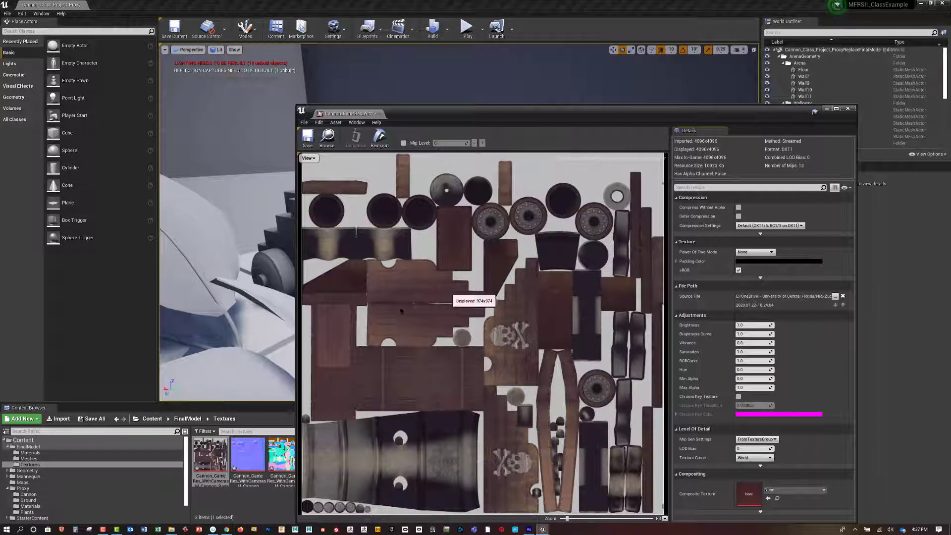
pyautogui.doubleClick(253, 459)
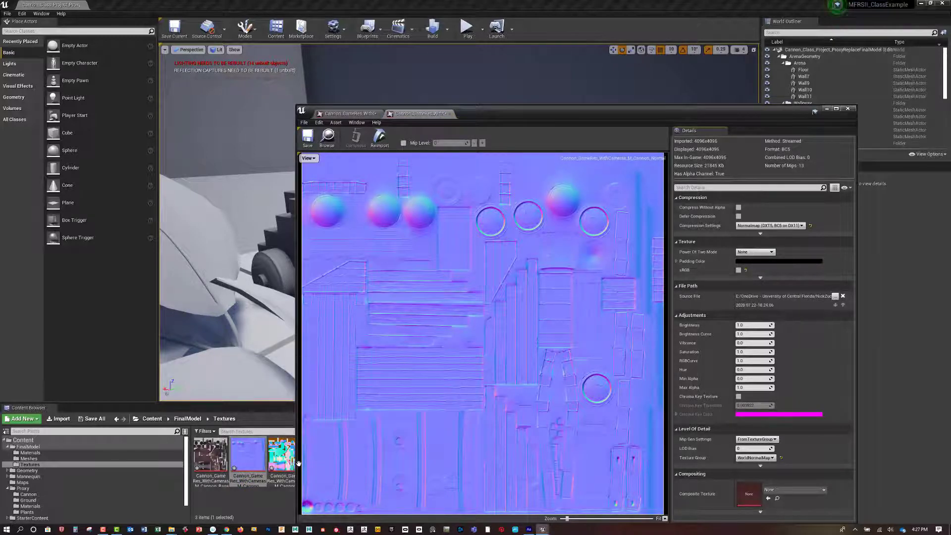
pyautogui.doubleClick(285, 460)
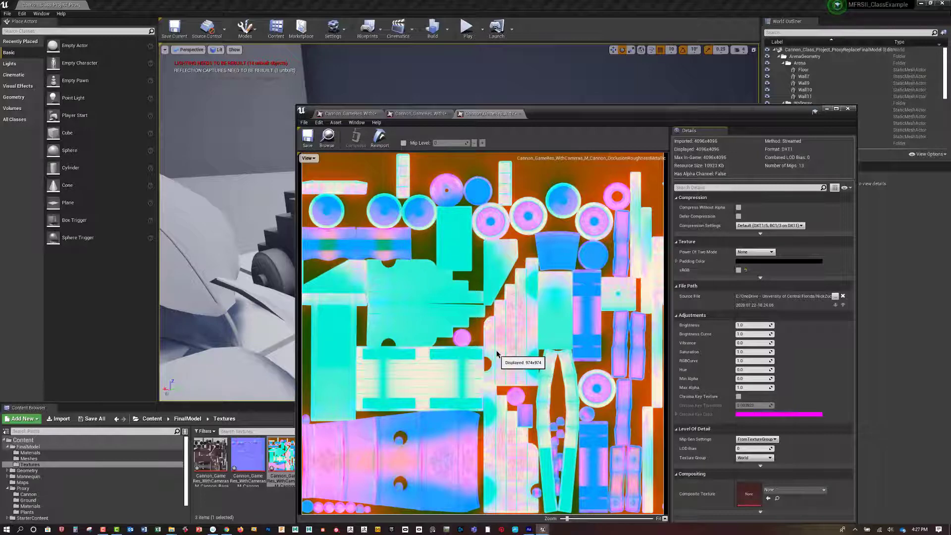
# - Save the OcclusionRoughnessMetallic, Normal and BaseColor textures, then close the texture editor
pyautogui.moveTo(595, 113); pyautogui.dragTo(632, 74)
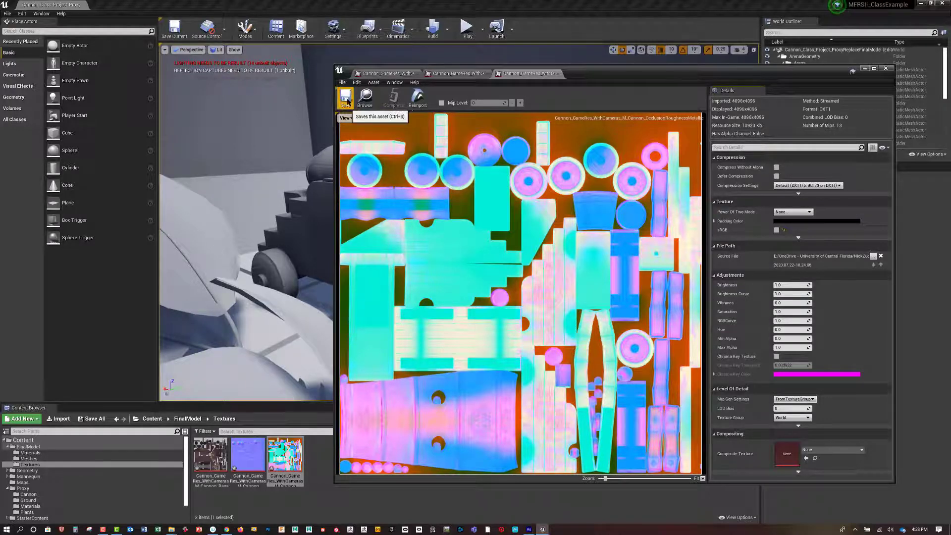
pyautogui.click(346, 99)
pyautogui.click(465, 74)
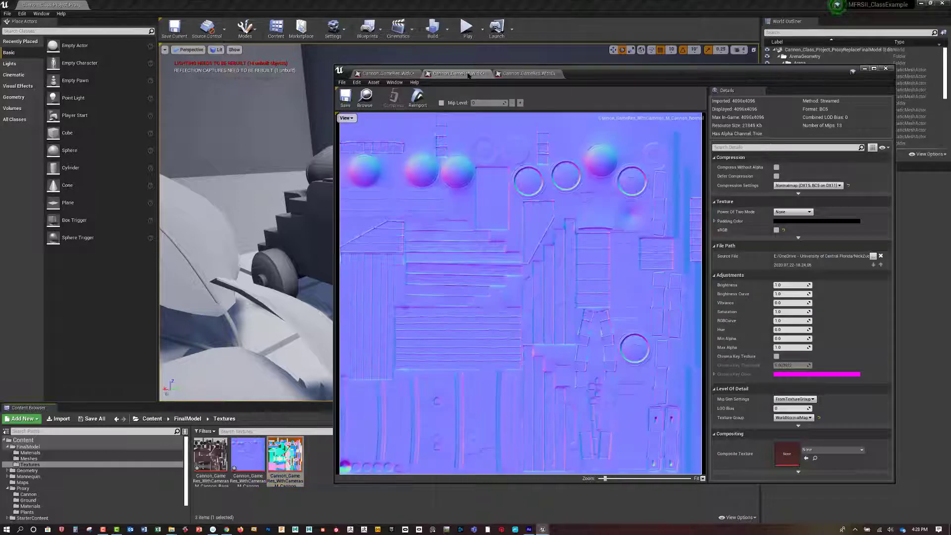
pyautogui.click(346, 99)
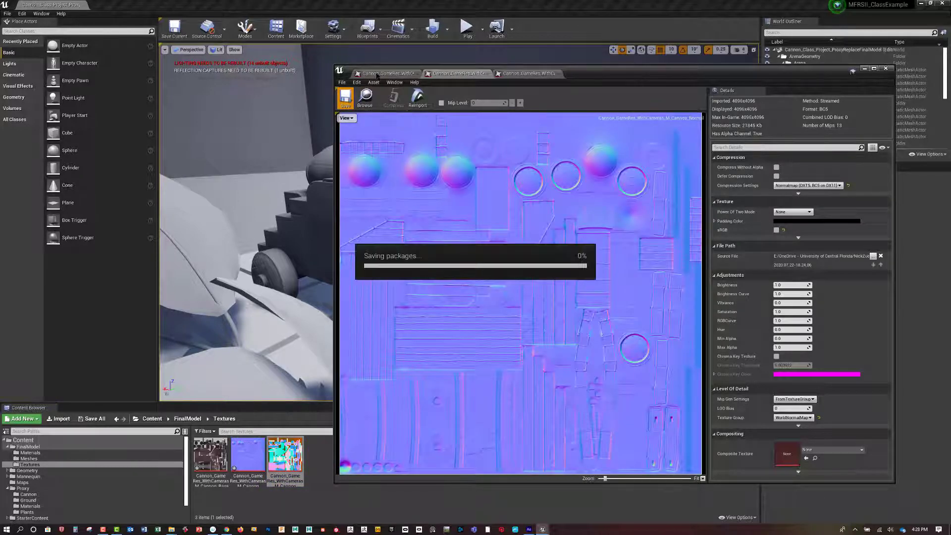
pyautogui.click(381, 74)
pyautogui.click(345, 99)
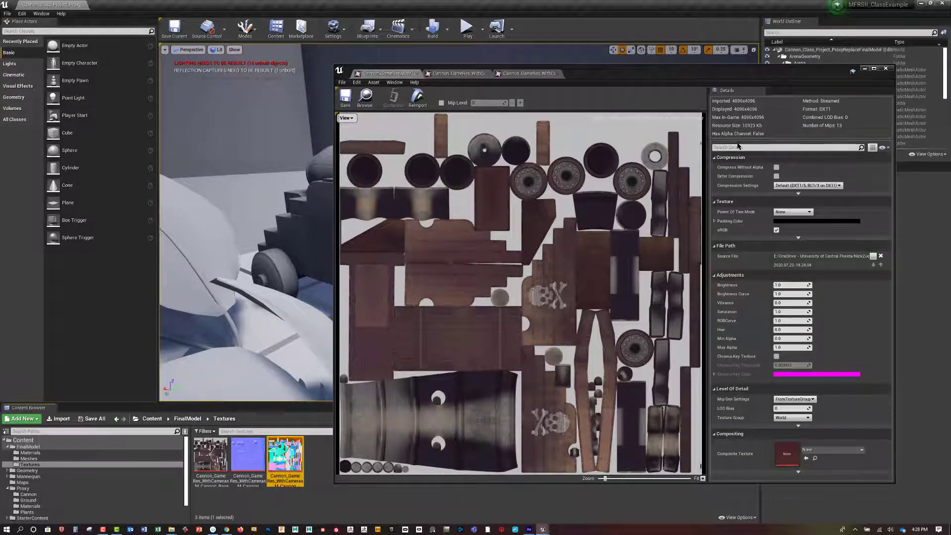
pyautogui.click(886, 68)
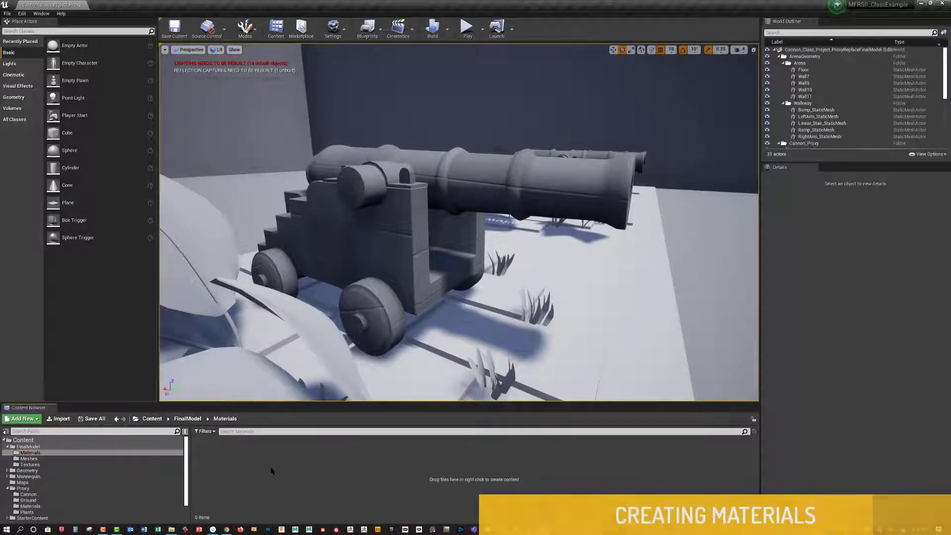
# - Create a new material named M_Cannon_GameModel in the FinalModel Materials folder
pyautogui.rightClick(272, 470)
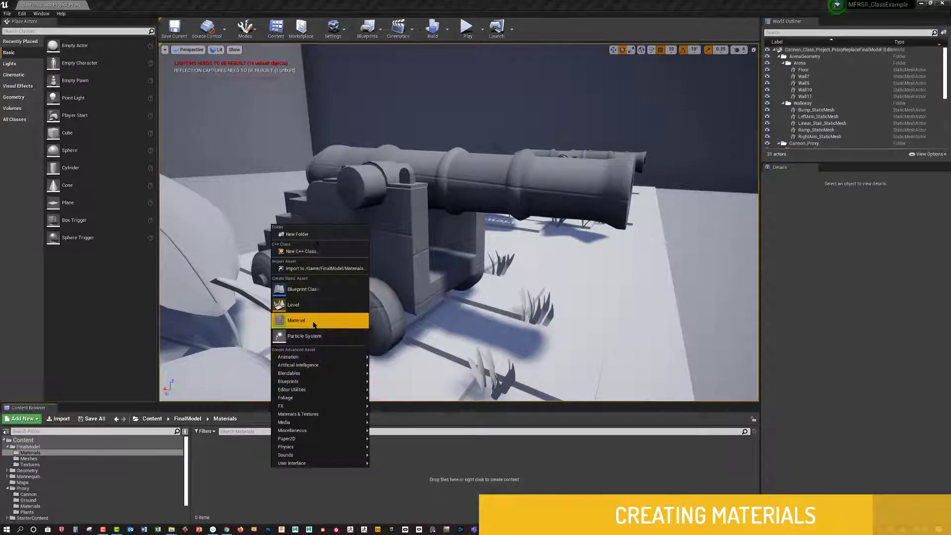
pyautogui.click(318, 321)
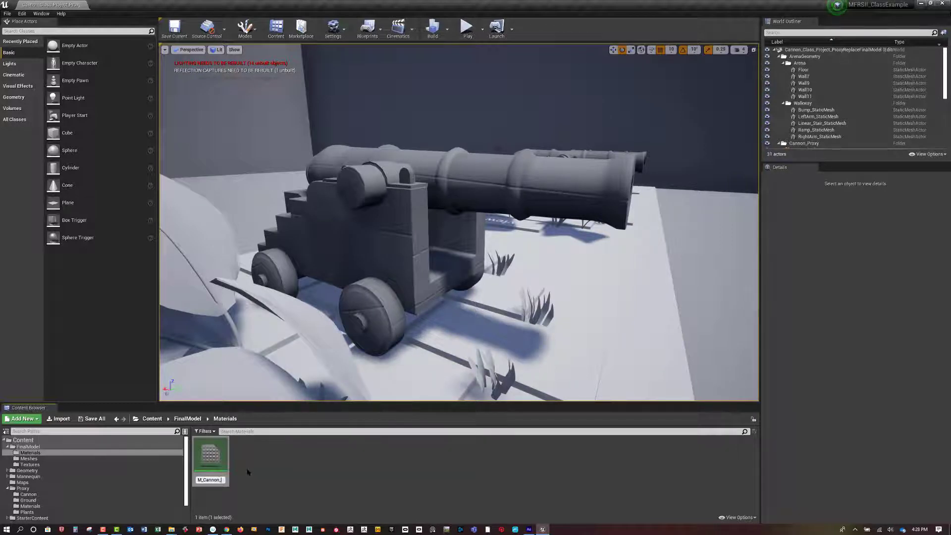
pyautogui.write('M_Cannon_Game')
pyautogui.write('Model')
pyautogui.press('Return')
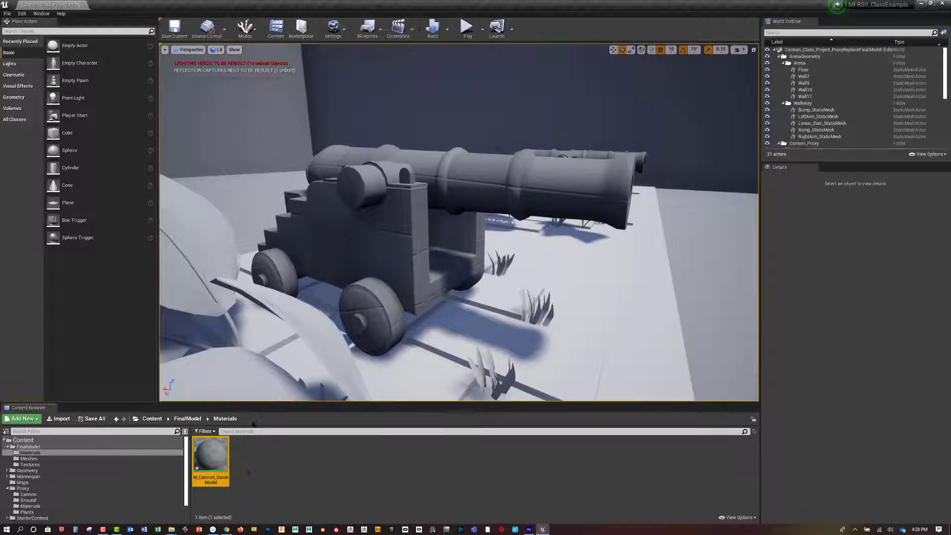
# - Open M_Cannon_GameModel for editing and place its window so the project's folders and assets stay reachable
pyautogui.doubleClick(210, 456)
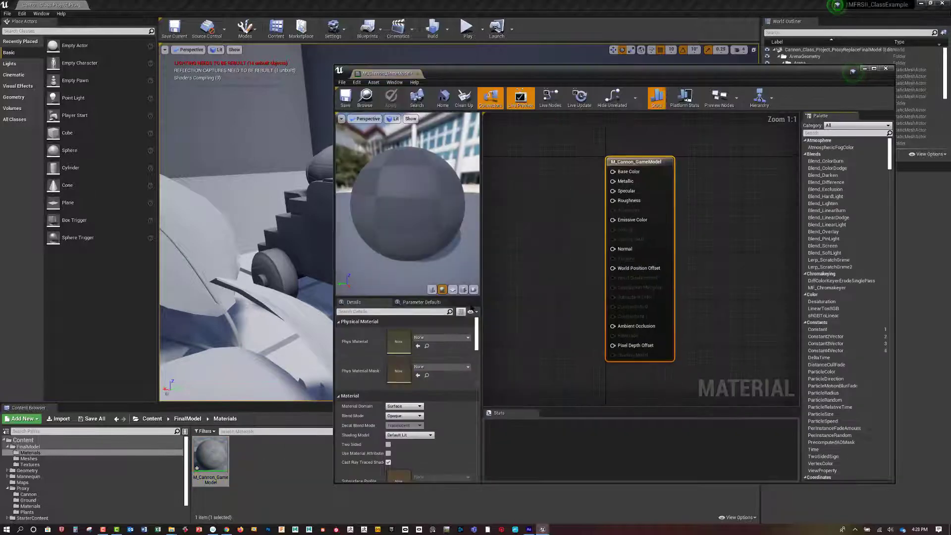
pyautogui.moveTo(478, 76); pyautogui.dragTo(436, 74)
pyautogui.moveTo(647, 237); pyautogui.dragTo(696, 242, button='right')
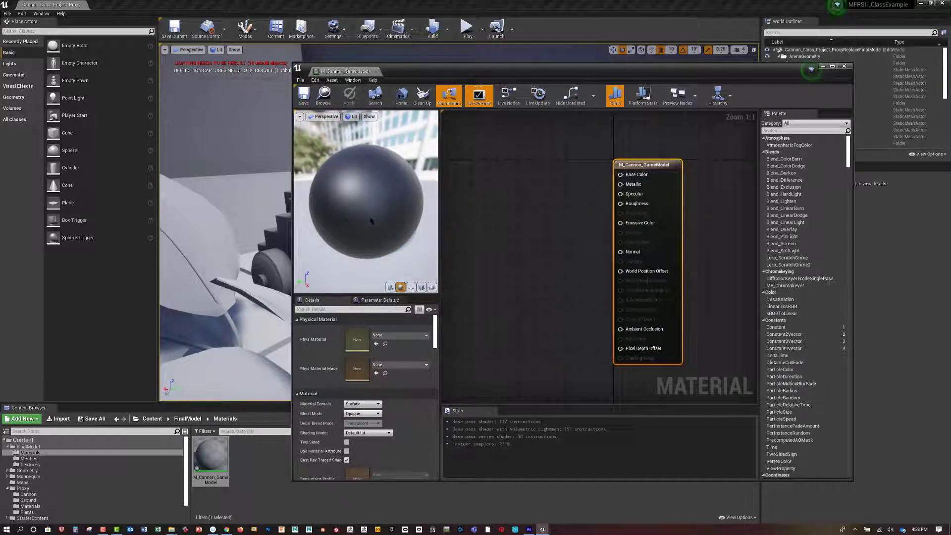
pyautogui.moveTo(425, 74); pyautogui.dragTo(524, 73)
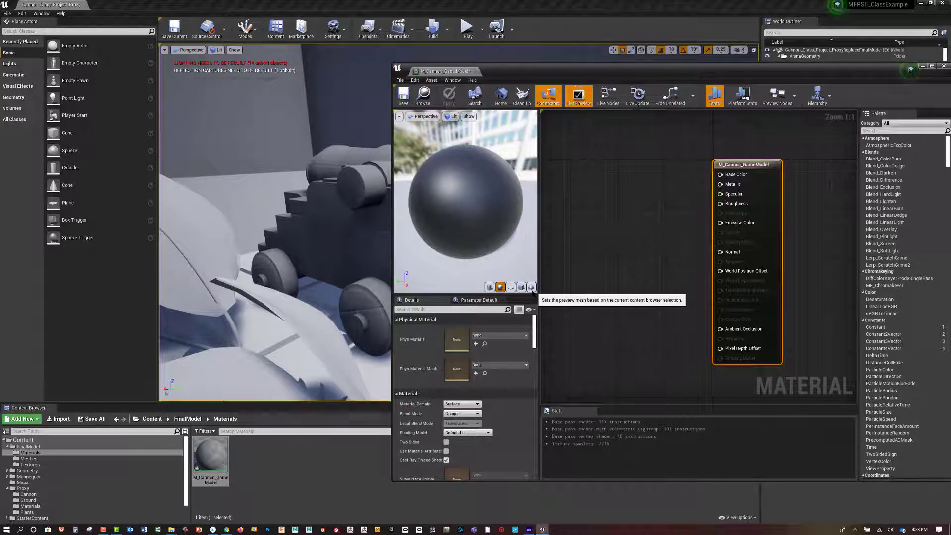
# - Set the Cannon_GameRes mesh from the Meshes folder as the material's preview mesh
pyautogui.click(74, 459)
pyautogui.click(210, 455)
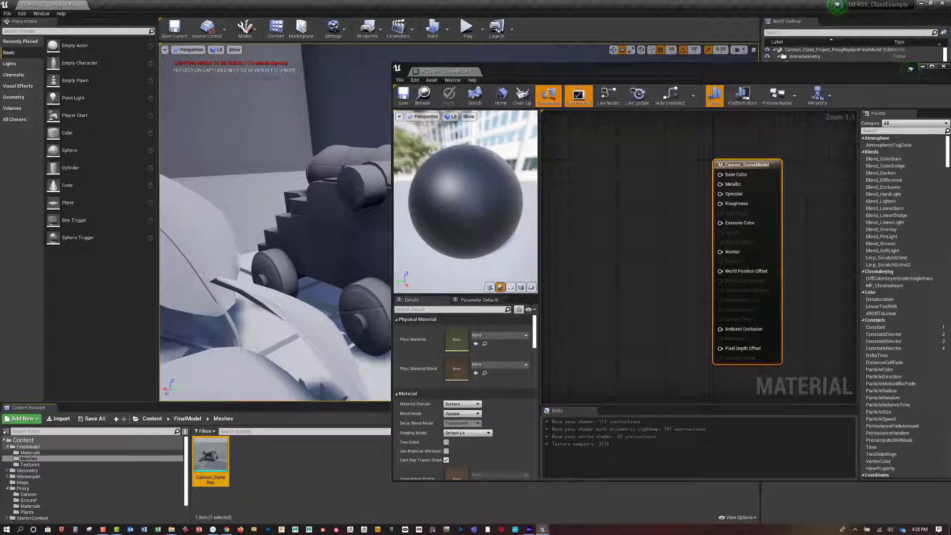
pyautogui.click(532, 287)
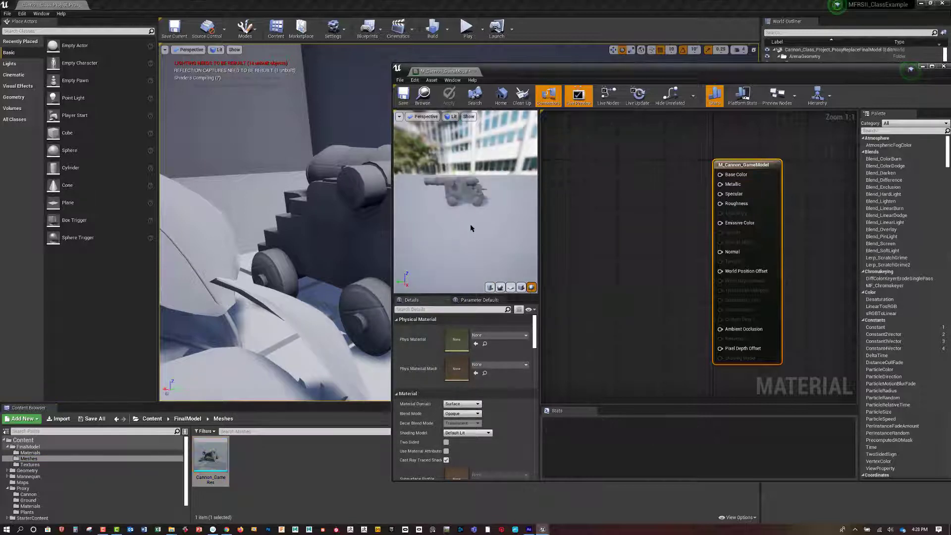
pyautogui.moveTo(470, 228); pyautogui.dragTo(403, 242)
pyautogui.scroll(6, 454, 242)
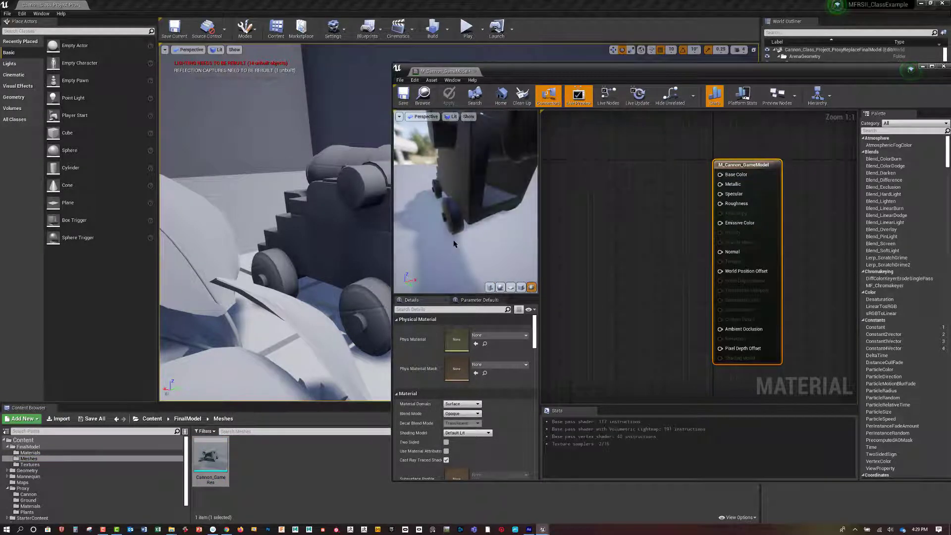
# - Examine the whole cannon mesh in the material preview from several sides and distances
pyautogui.scroll(-6, 453, 243)
pyautogui.keyDown('alt'); pyautogui.moveTo(391, 248); pyautogui.dragTo(268, 251); pyautogui.keyUp('alt')
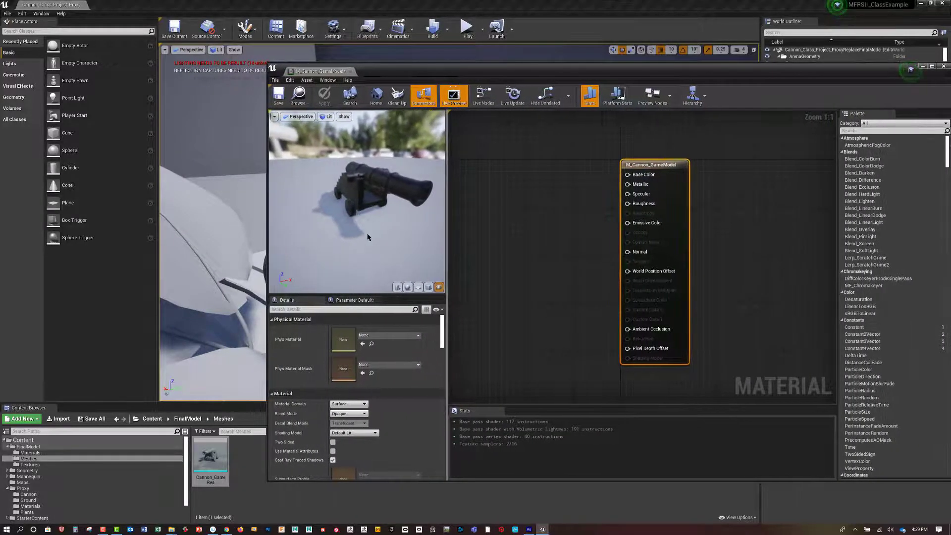
pyautogui.moveTo(369, 238); pyautogui.dragTo(400, 199)
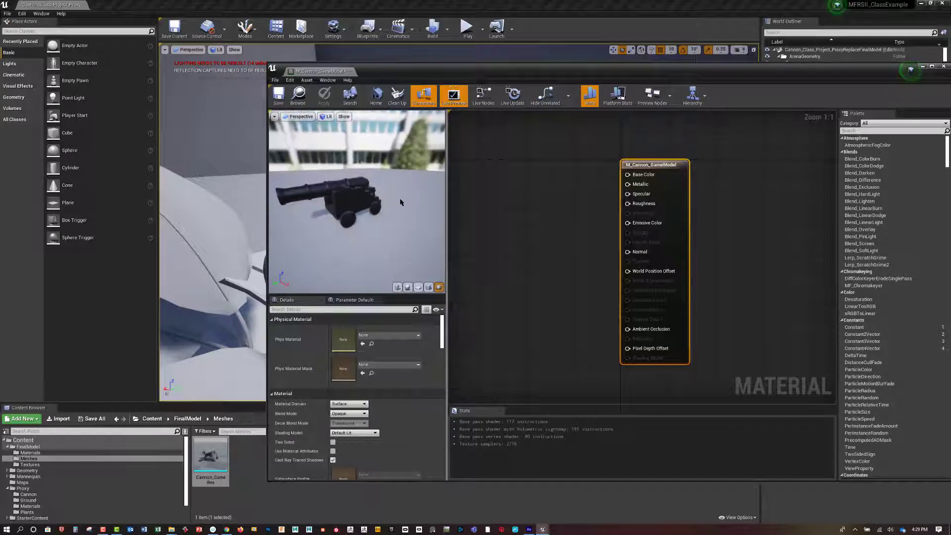
pyautogui.moveTo(400, 200)
pyautogui.mouseDown(button='right')
pyautogui.moveTo(404, 228)
pyautogui.moveTo(394, 204)
pyautogui.mouseUp(button='right')
pyautogui.scroll(-5, 394, 205)
pyautogui.scroll(5, 394, 204)
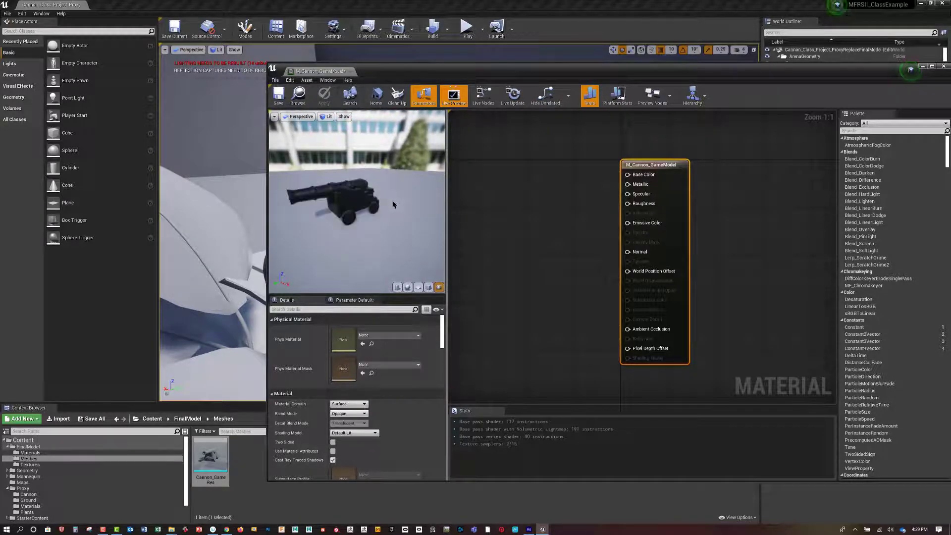
pyautogui.scroll(5, 394, 202)
pyautogui.scroll(-5, 394, 203)
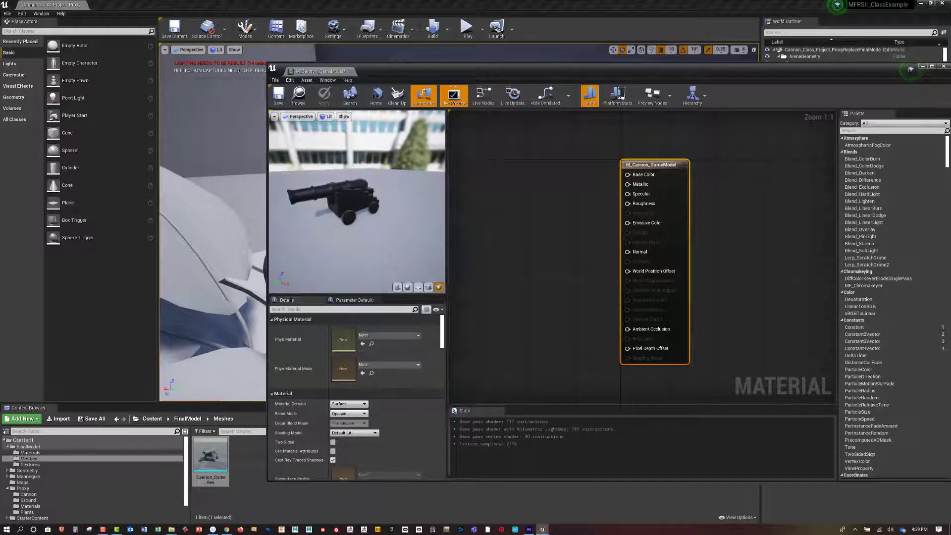
pyautogui.moveTo(393, 202); pyautogui.dragTo(427, 219)
pyautogui.scroll(5, 404, 241)
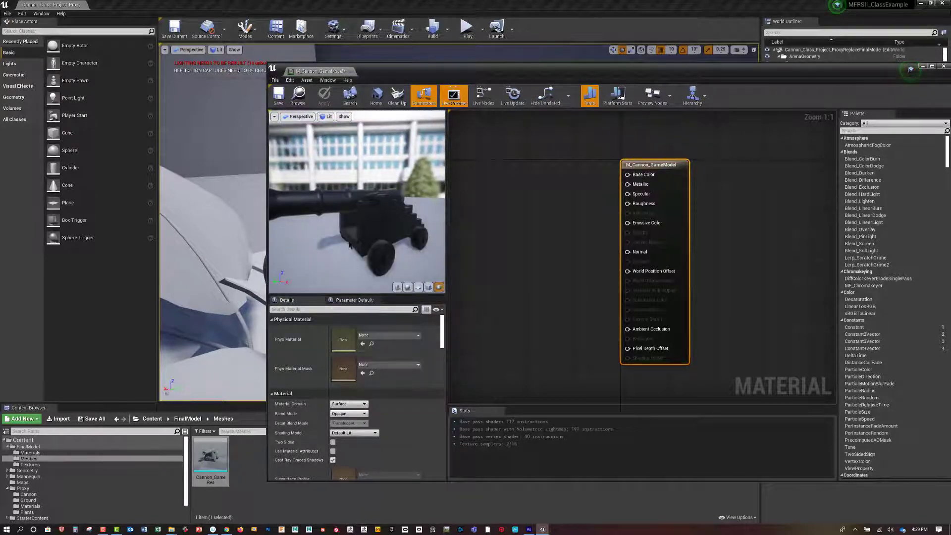
pyautogui.moveTo(349, 245); pyautogui.dragTo(357, 243)
pyautogui.moveTo(357, 243); pyautogui.dragTo(368, 227, button='middle')
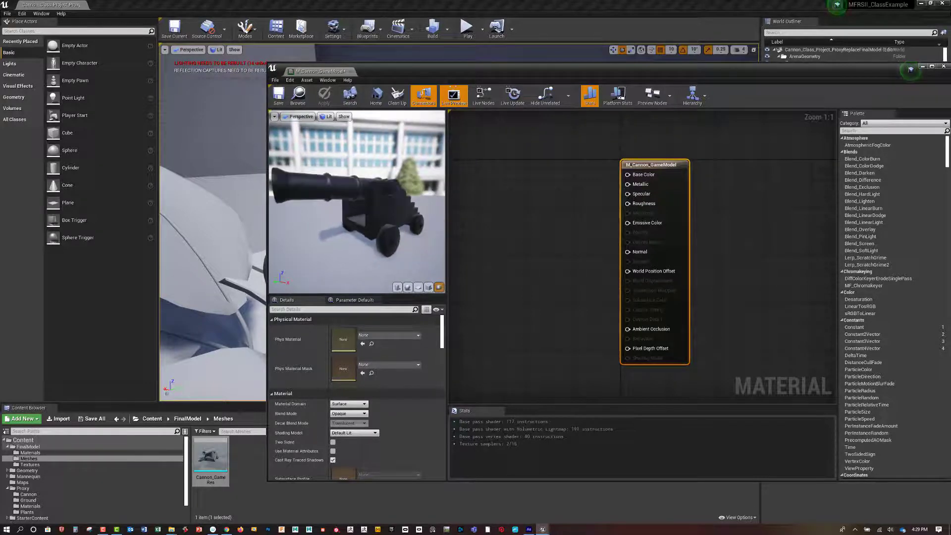
pyautogui.moveTo(369, 227); pyautogui.dragTo(375, 222)
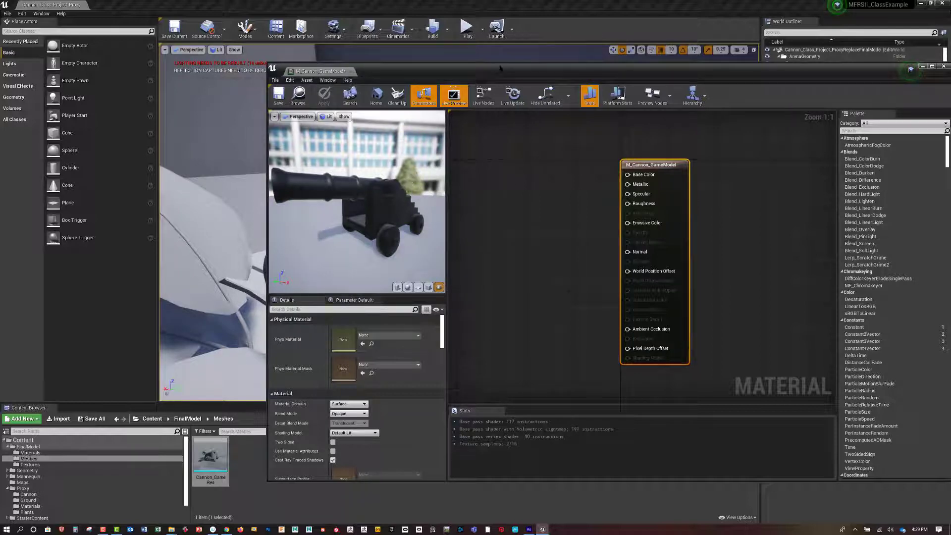
# - Add the three cannon textures from the FinalModel Textures folder to the material graph as texture samples
pyautogui.moveTo(500, 67); pyautogui.dragTo(534, 53)
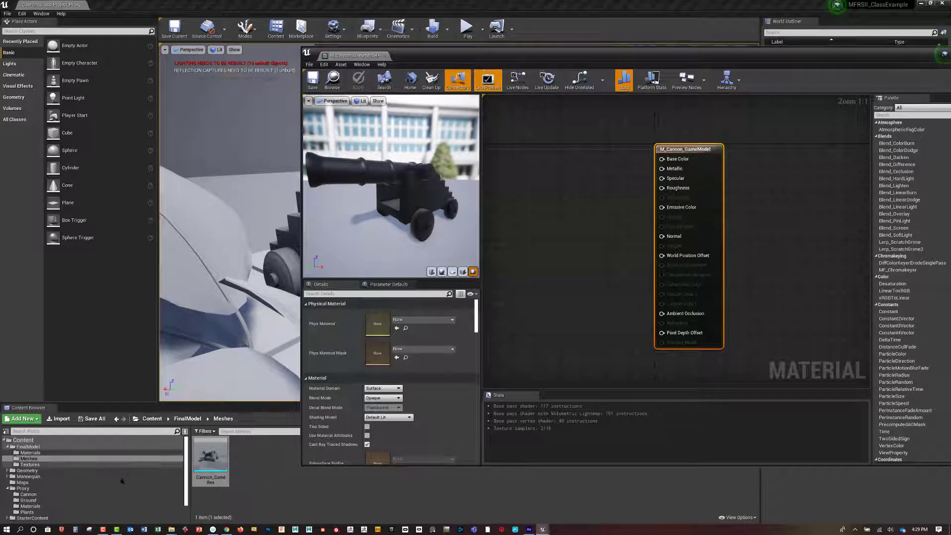
pyautogui.click(111, 465)
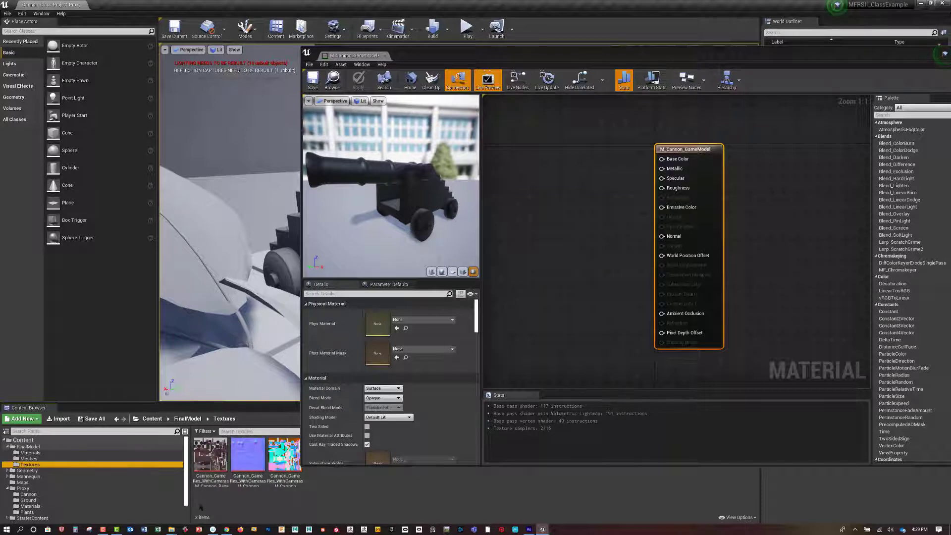
pyautogui.click(206, 467)
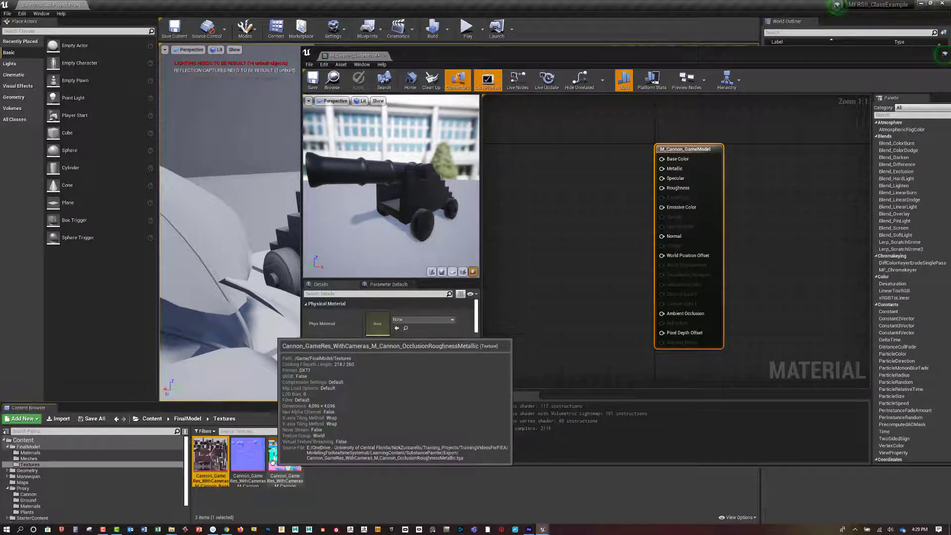
pyautogui.click(275, 469)
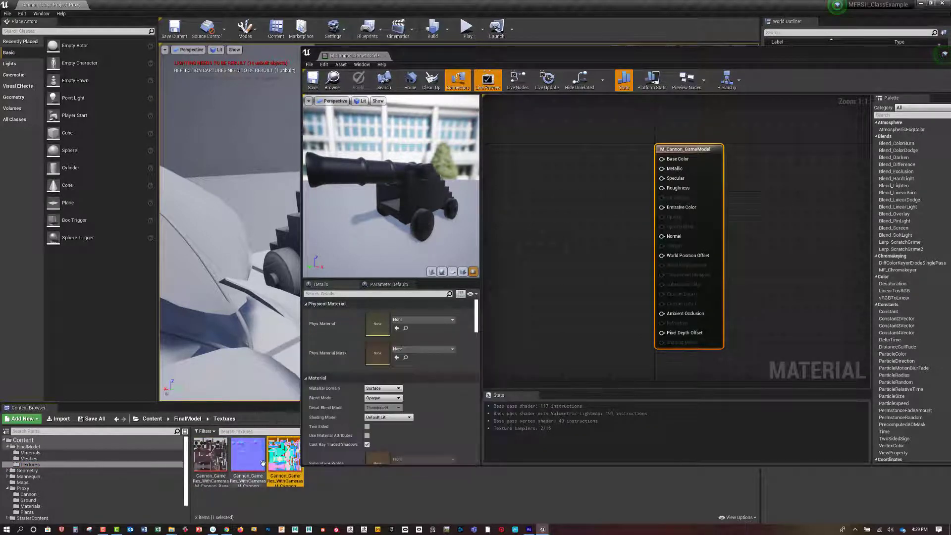
pyautogui.keyDown('shift'); pyautogui.click(208, 463); pyautogui.keyUp('shift')
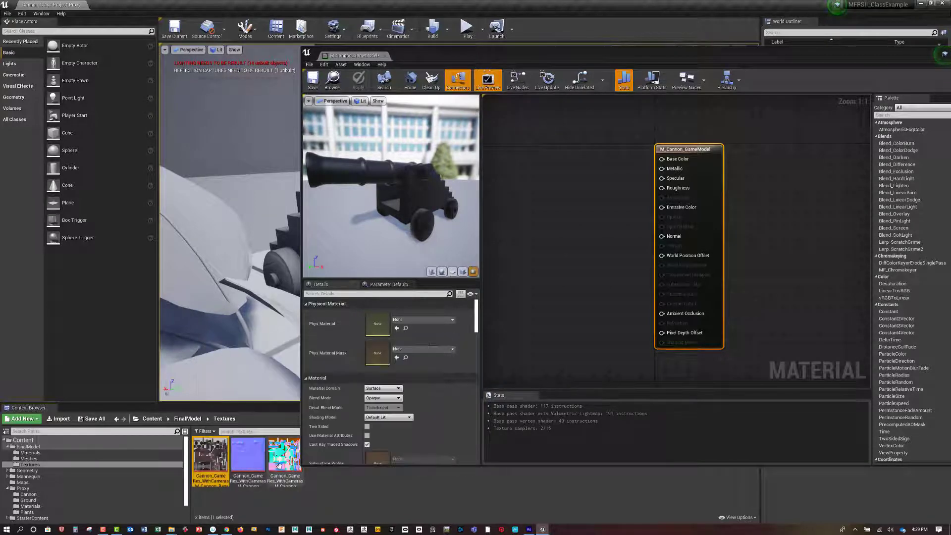
pyautogui.moveTo(220, 458); pyautogui.dragTo(536, 138)
# - Move the normal map sample clear of the others, then connect the base colour texture's RGB to Base Color and the normal map's RGB to Normal
pyautogui.click(570, 250)
pyautogui.moveTo(595, 275); pyautogui.dragTo(519, 239)
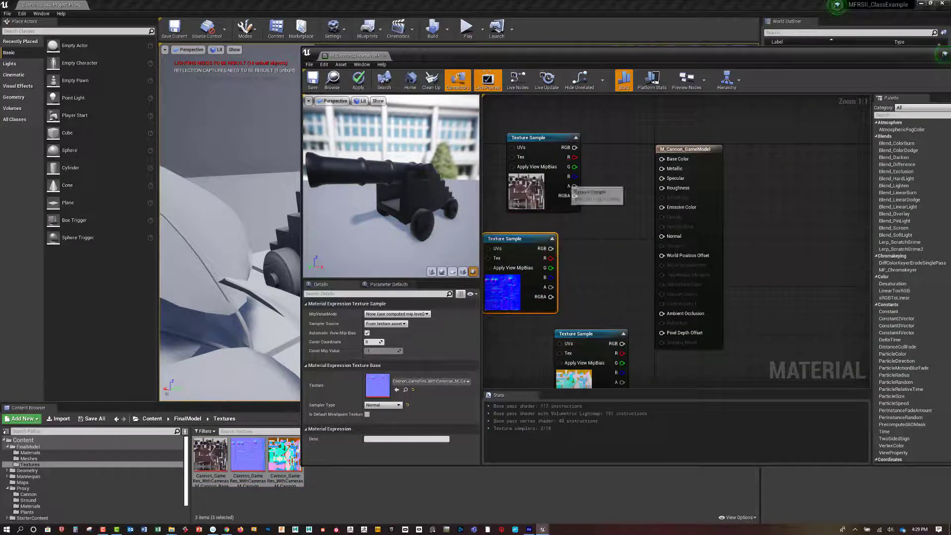
pyautogui.moveTo(575, 147); pyautogui.dragTo(664, 159)
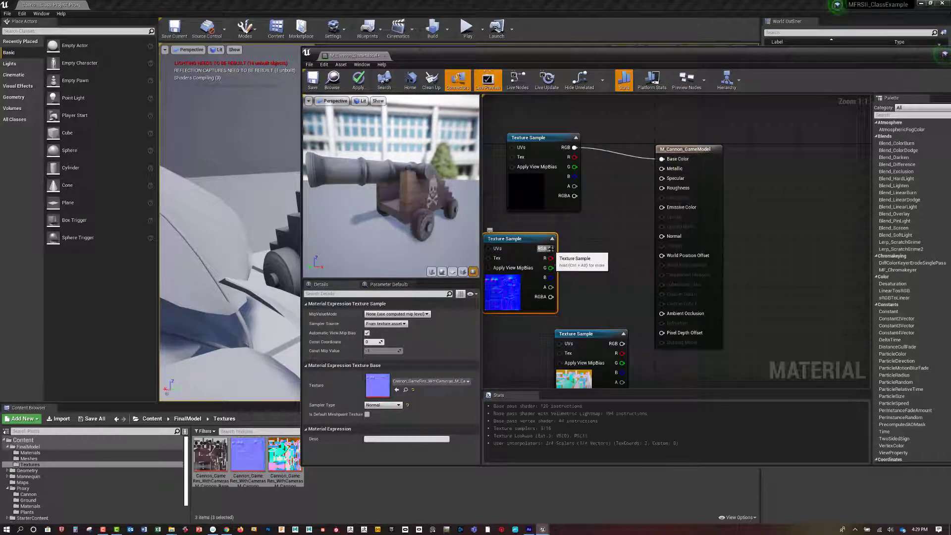
pyautogui.moveTo(550, 248); pyautogui.dragTo(662, 236)
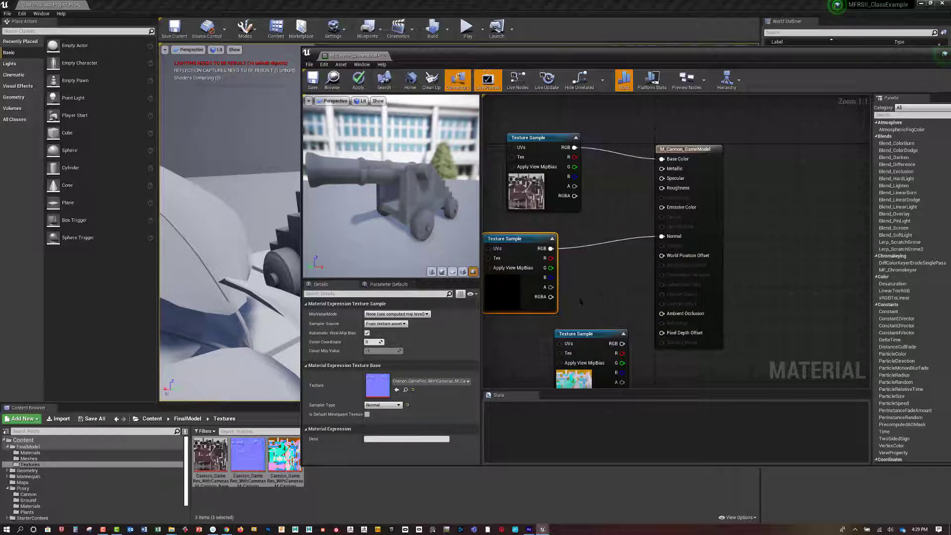
# - Align the OcclusionRoughnessMetallic sample below the others and connect its R to Ambient Occlusion, G to Roughness and B to Metallic
pyautogui.moveTo(584, 297); pyautogui.dragTo(593, 289, button='right')
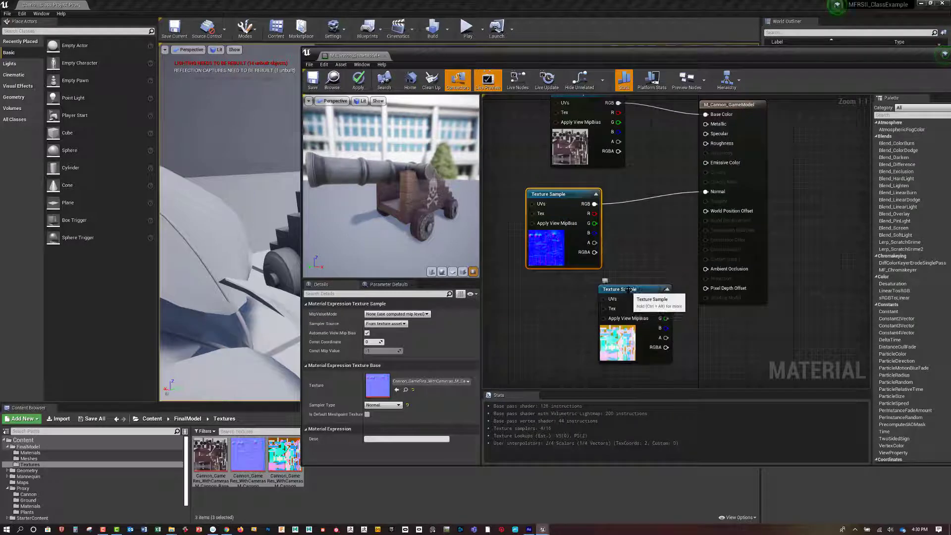
pyautogui.moveTo(628, 289); pyautogui.dragTo(573, 295)
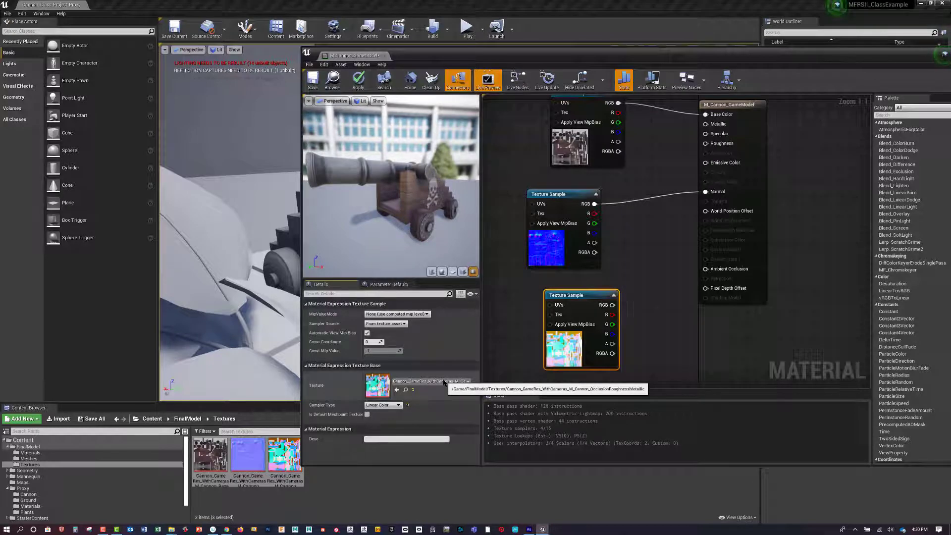
pyautogui.moveTo(612, 315); pyautogui.dragTo(706, 269)
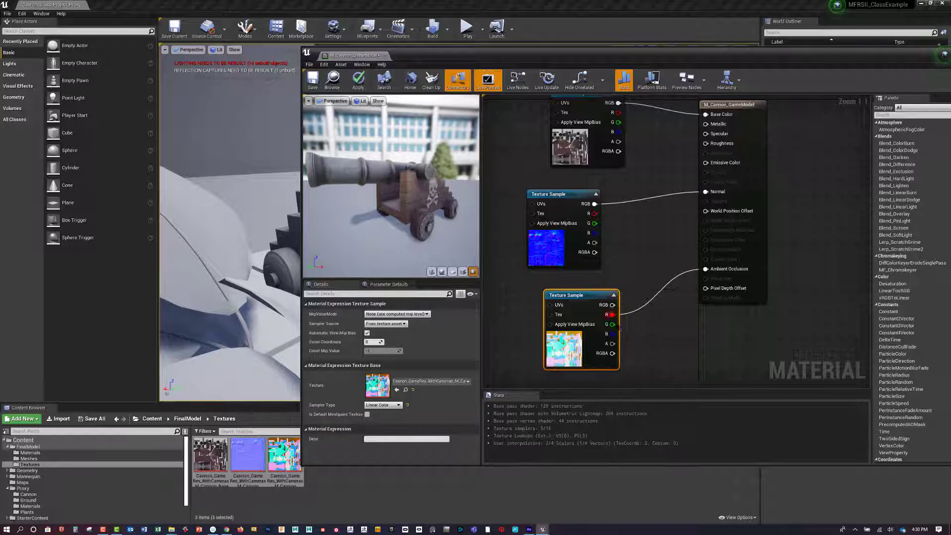
pyautogui.moveTo(613, 324); pyautogui.dragTo(705, 144)
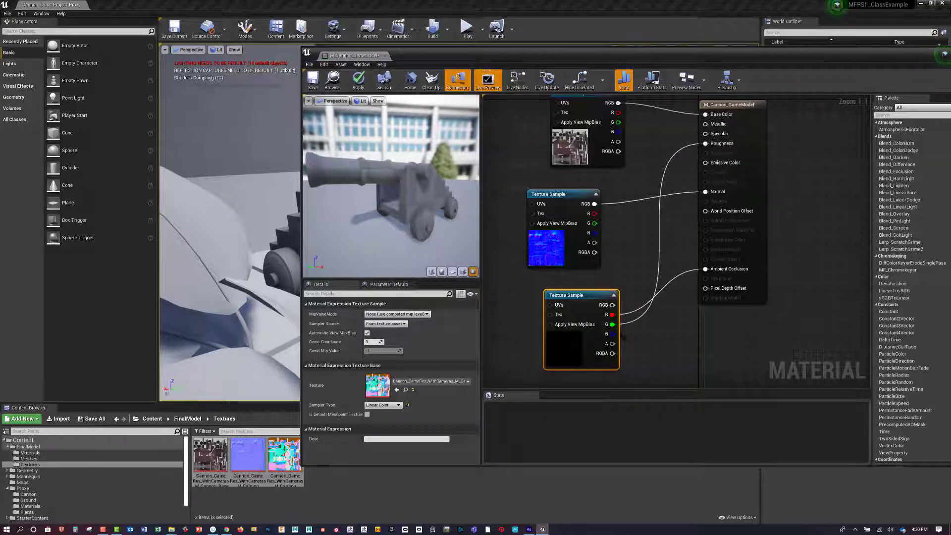
pyautogui.moveTo(613, 333); pyautogui.dragTo(706, 124)
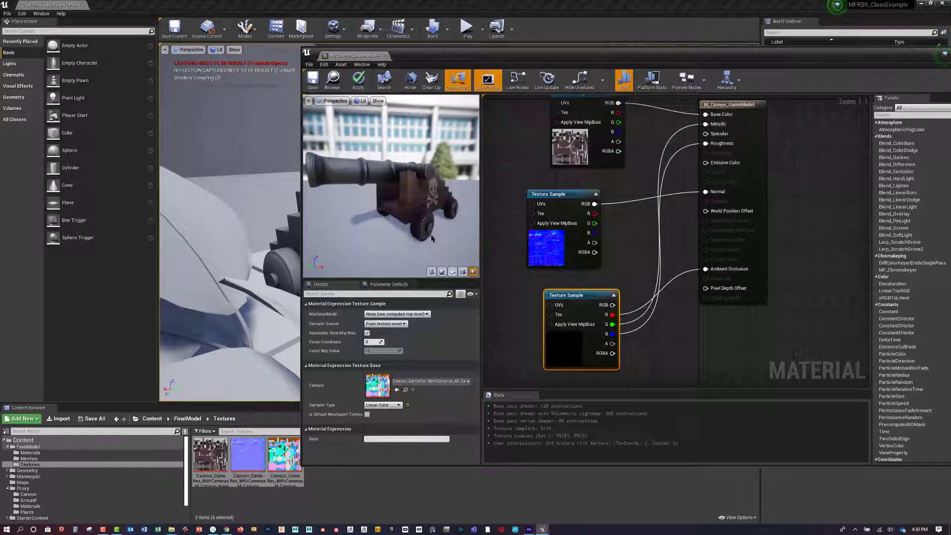
# - Check the textured cannon in the preview from another angle, then save M_Cannon_GameModel and close its editor
pyautogui.moveTo(401, 210); pyautogui.dragTo(427, 191)
pyautogui.press('l')
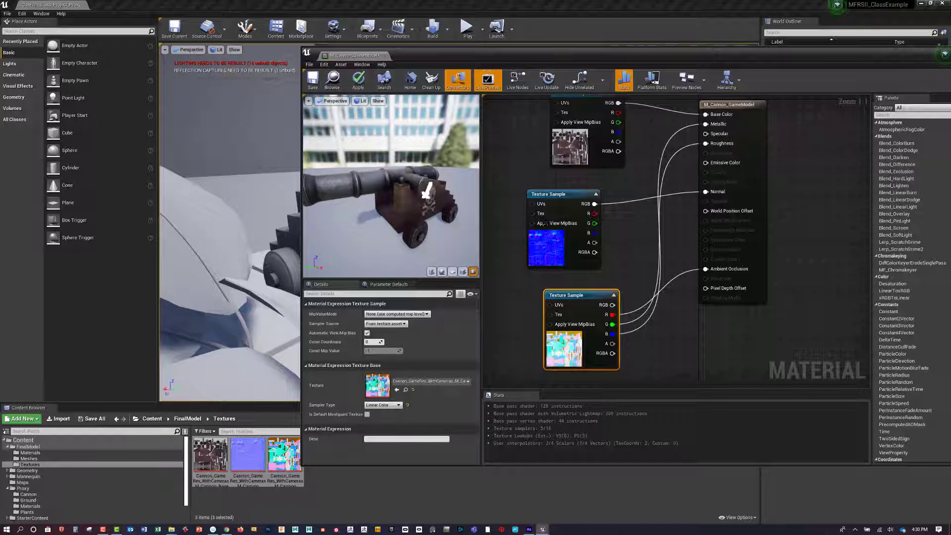
pyautogui.click(313, 82)
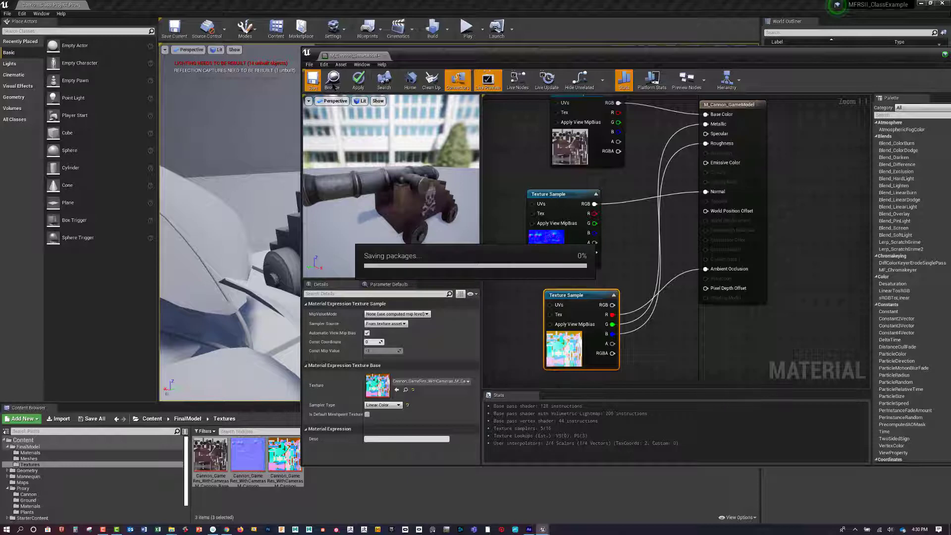
pyautogui.moveTo(945, 54); pyautogui.dragTo(915, 64)
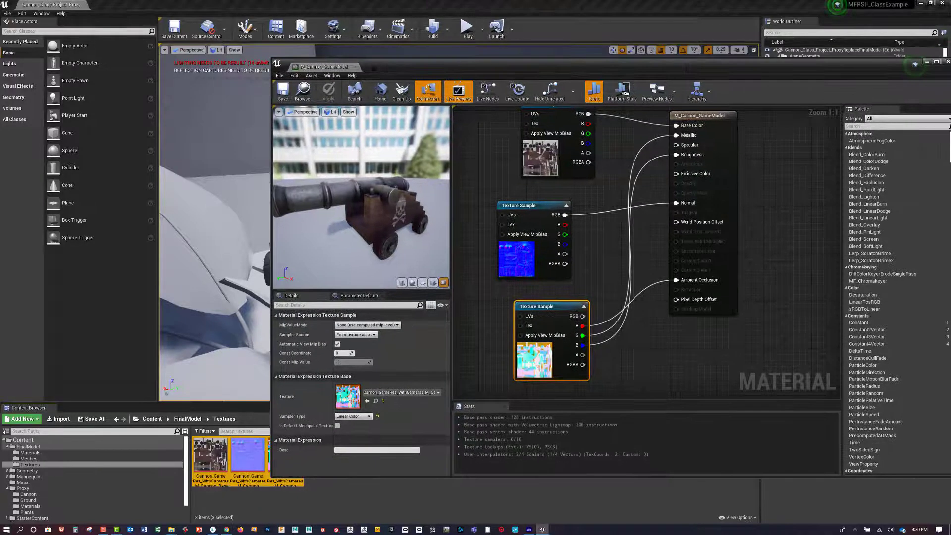
pyautogui.click(355, 66)
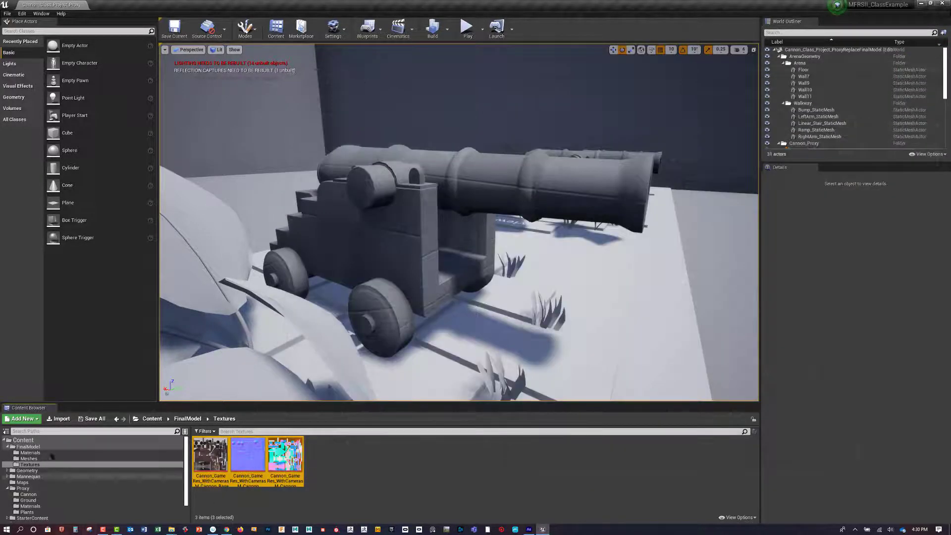
# - Create a material instance of M_Cannon_GameModel in the FinalModel Materials folder, keeping the name M_Cannon_GameModel_Inst
pyautogui.click(35, 453)
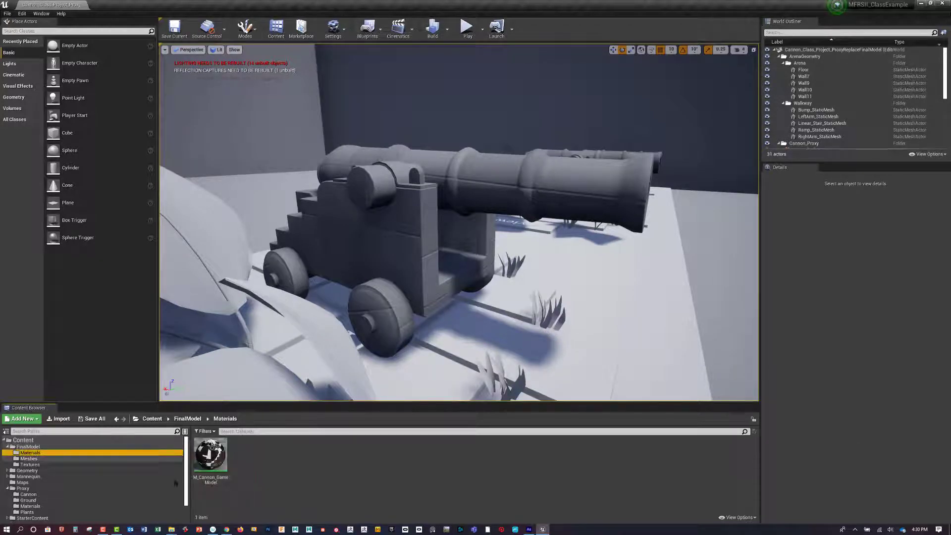
pyautogui.click(264, 462)
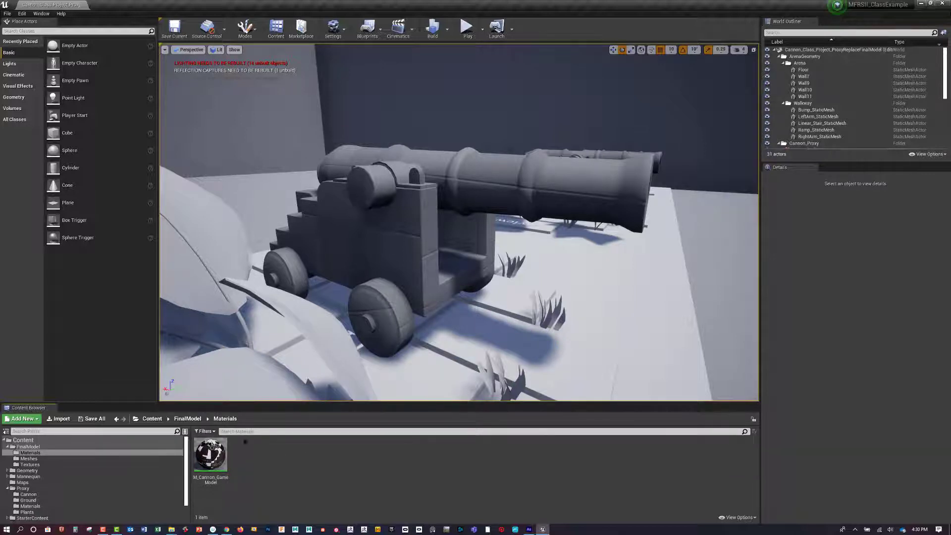
pyautogui.click(210, 453)
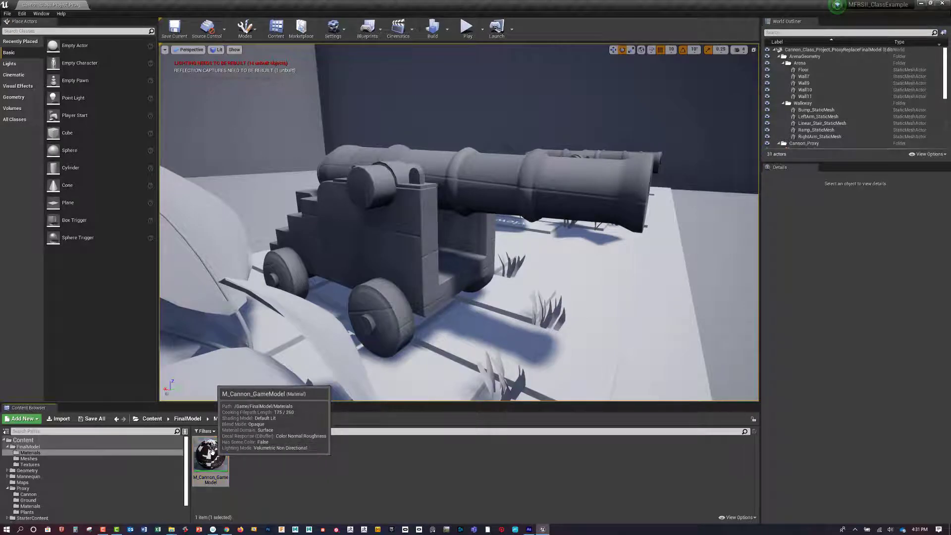
pyautogui.rightClick(212, 452)
pyautogui.click(263, 278)
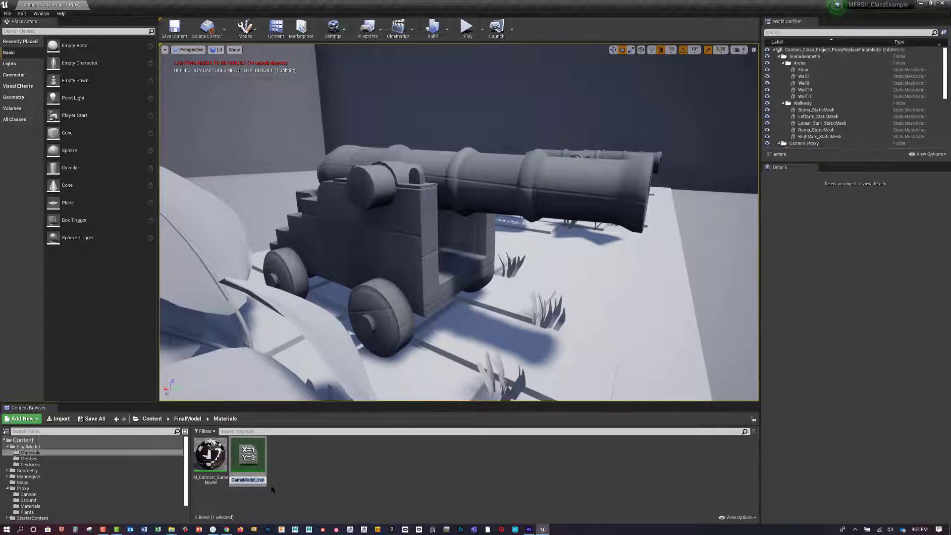
pyautogui.press('Return')
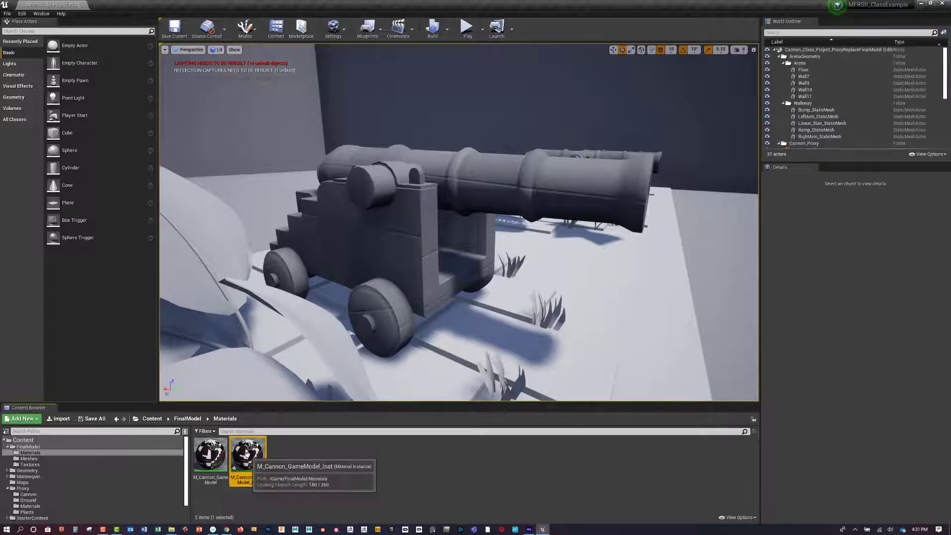
# - Open M_Cannon_GameModel_Inst and inspect the textured cannon's barrel and carriage up close in its preview
pyautogui.doubleClick(248, 481)
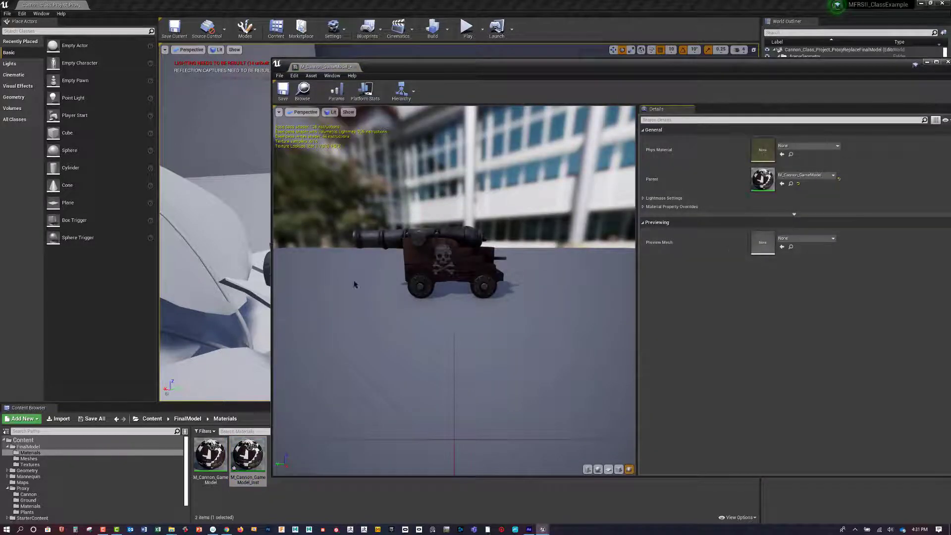
pyautogui.moveTo(272, 293); pyautogui.dragTo(315, 294)
pyautogui.moveTo(408, 301); pyautogui.dragTo(436, 310)
pyautogui.scroll(5, 461, 317)
pyautogui.moveTo(460, 317); pyautogui.dragTo(430, 300, button='middle')
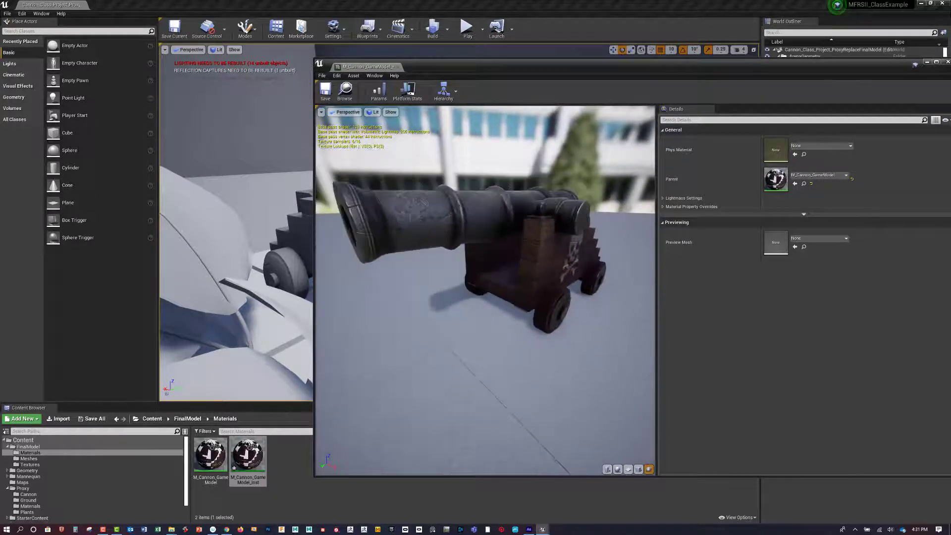
pyautogui.moveTo(430, 301); pyautogui.dragTo(415, 297)
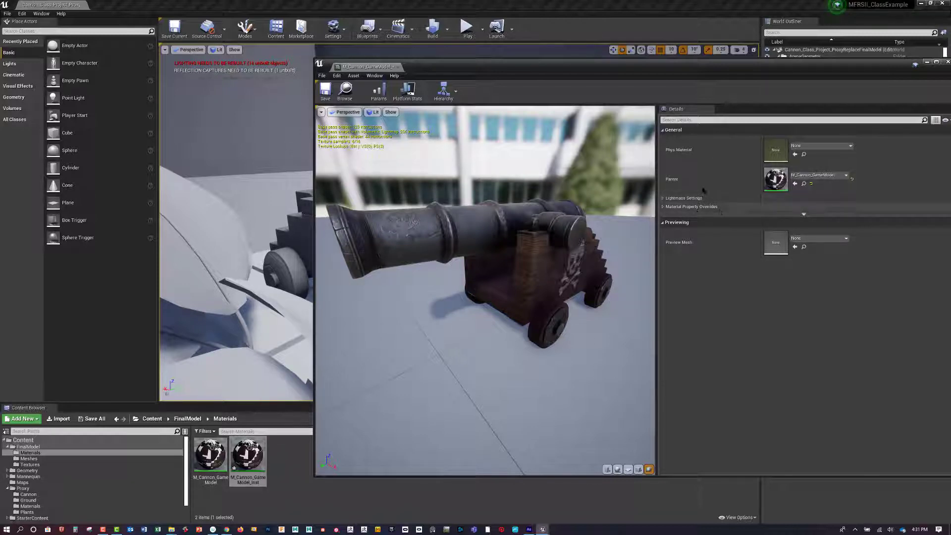
# - Save the M_Cannon_GameModel_Inst material instance and close its editor
pyautogui.hotkey('ctrl', 's')
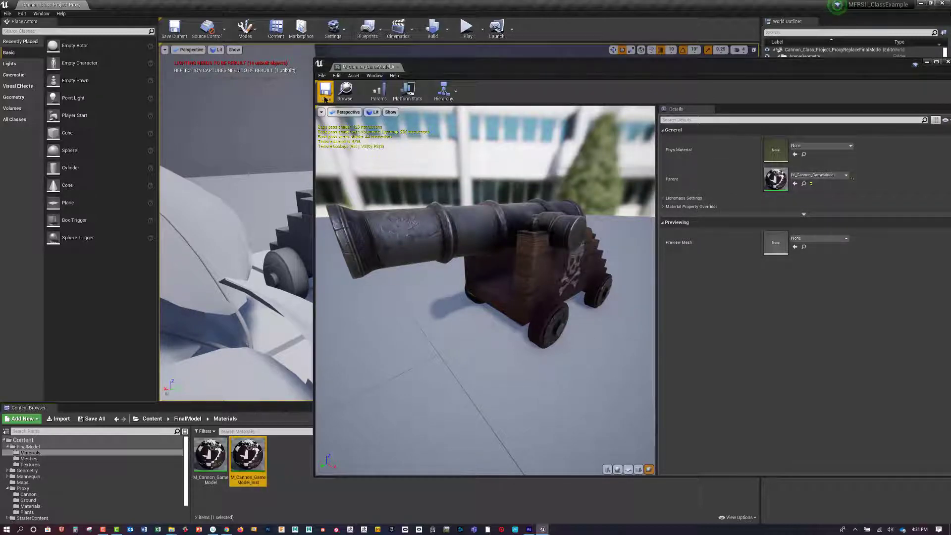
pyautogui.moveTo(478, 73); pyautogui.dragTo(289, 103)
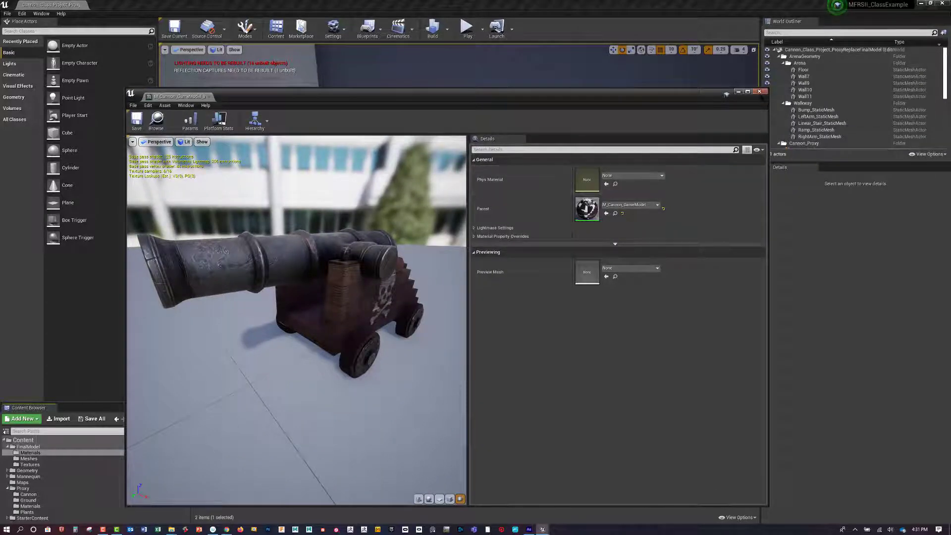
pyautogui.click(759, 91)
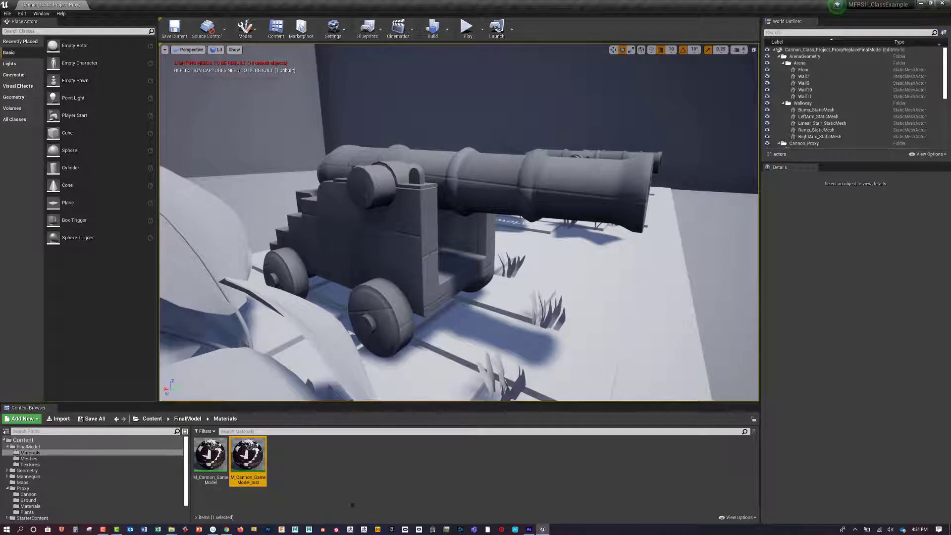
# - Assign M_Cannon_GameModel_Inst to the Element 0 material slot of the Cannon_GameRes static mesh in the FinalModel Meshes folder
pyautogui.click(74, 459)
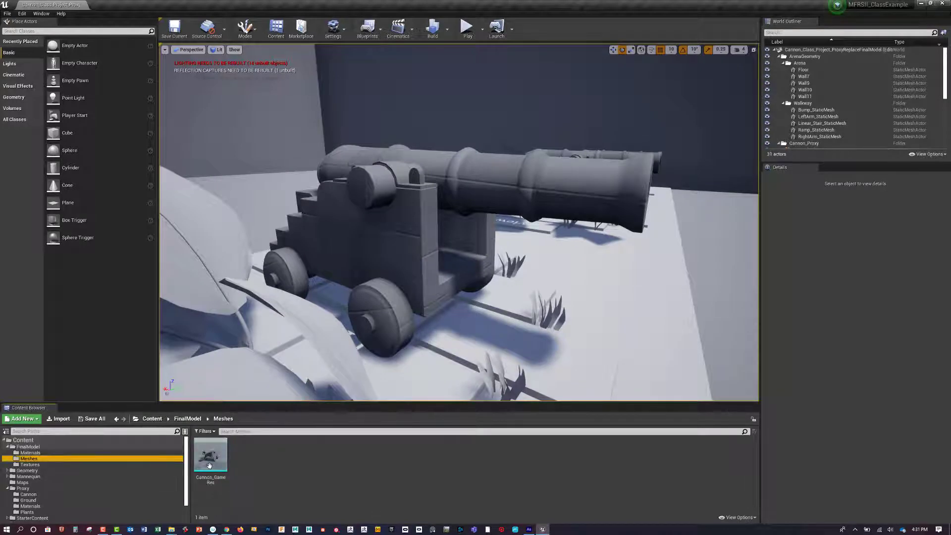
pyautogui.click(210, 464)
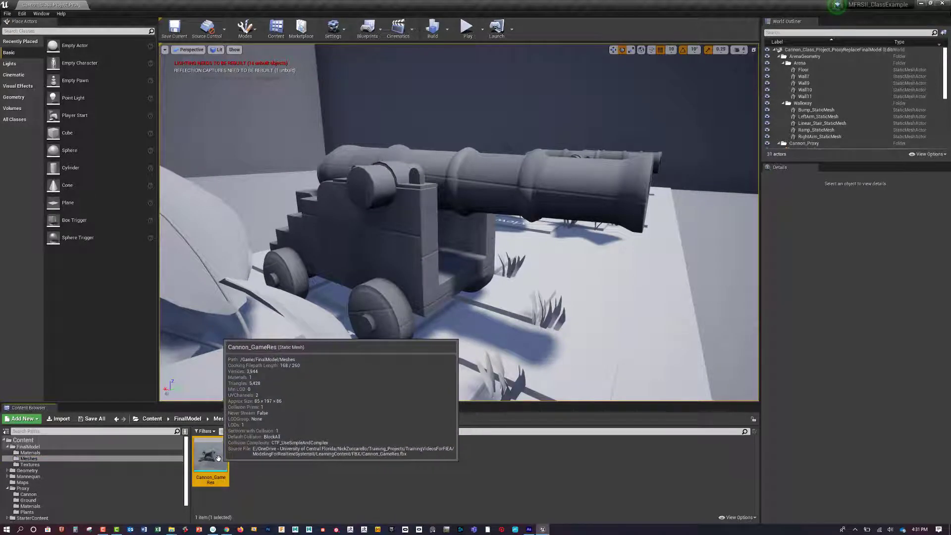
pyautogui.doubleClick(213, 462)
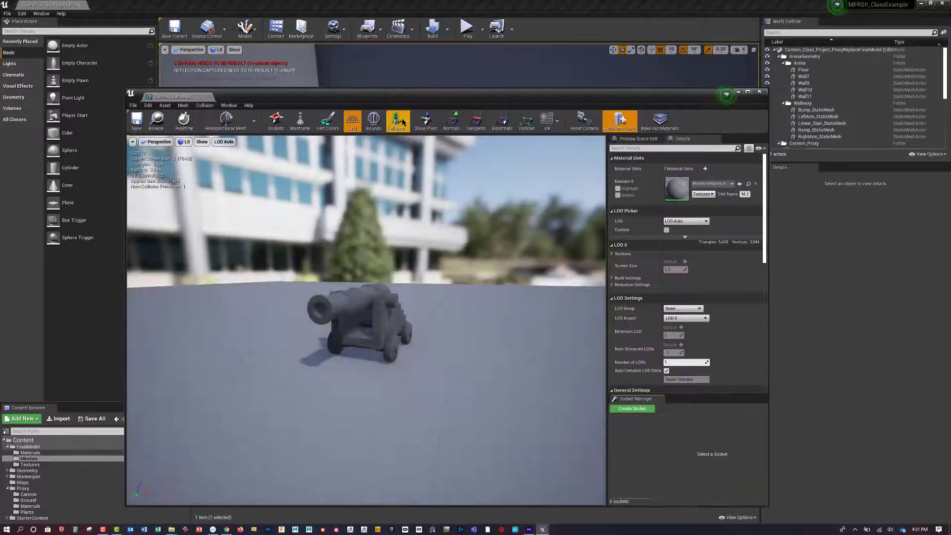
pyautogui.moveTo(405, 102); pyautogui.dragTo(546, 99)
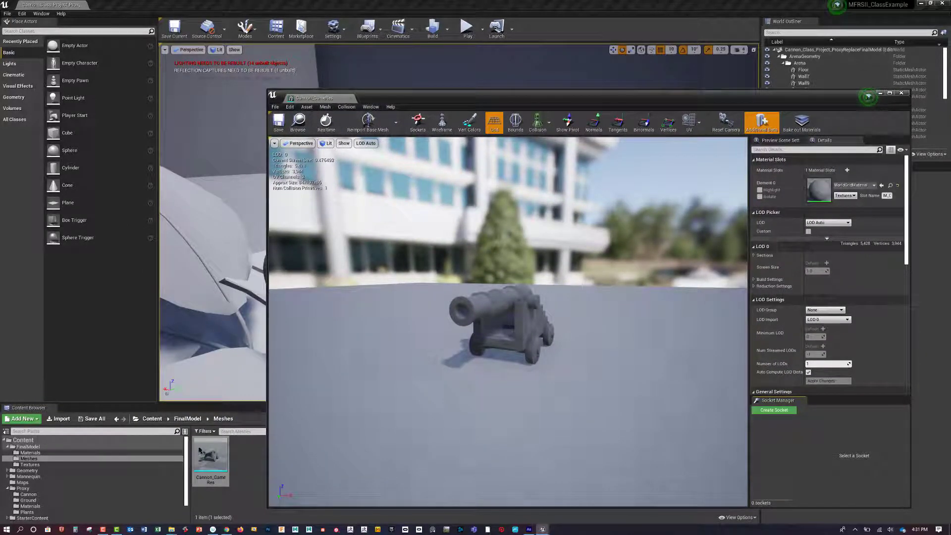
pyautogui.click(30, 453)
pyautogui.moveTo(248, 454); pyautogui.dragTo(817, 188)
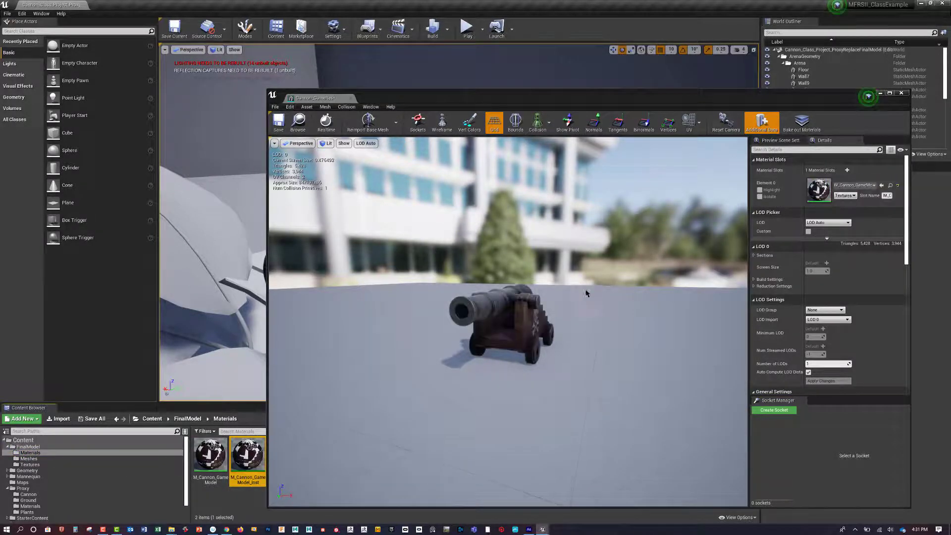
# - Inspect the textured cannon in the mesh preview and behind it in the level, then close the Cannon_GameRes editor
pyautogui.moveTo(586, 290); pyautogui.dragTo(540, 293)
pyautogui.moveTo(540, 294); pyautogui.dragTo(590, 314, button='middle')
pyautogui.scroll(6, 590, 314)
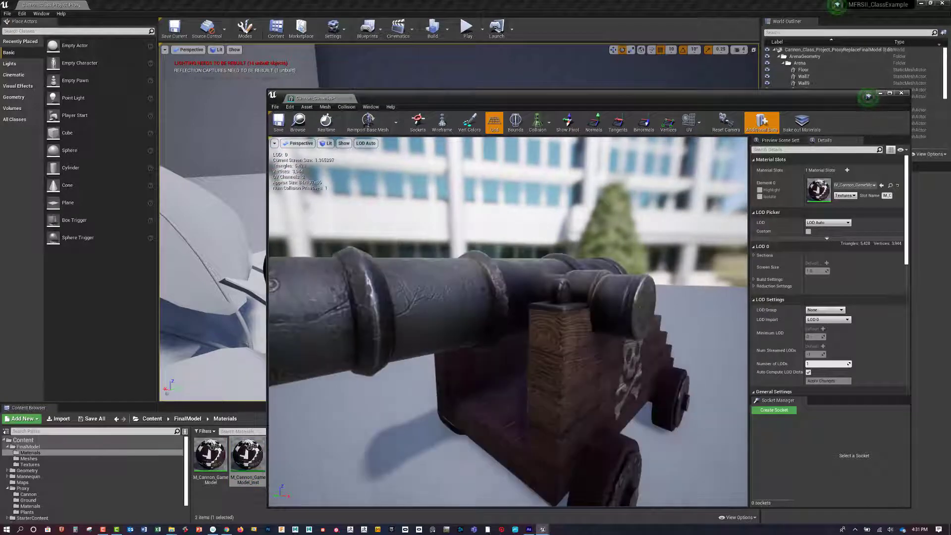
pyautogui.scroll(-3, 590, 314)
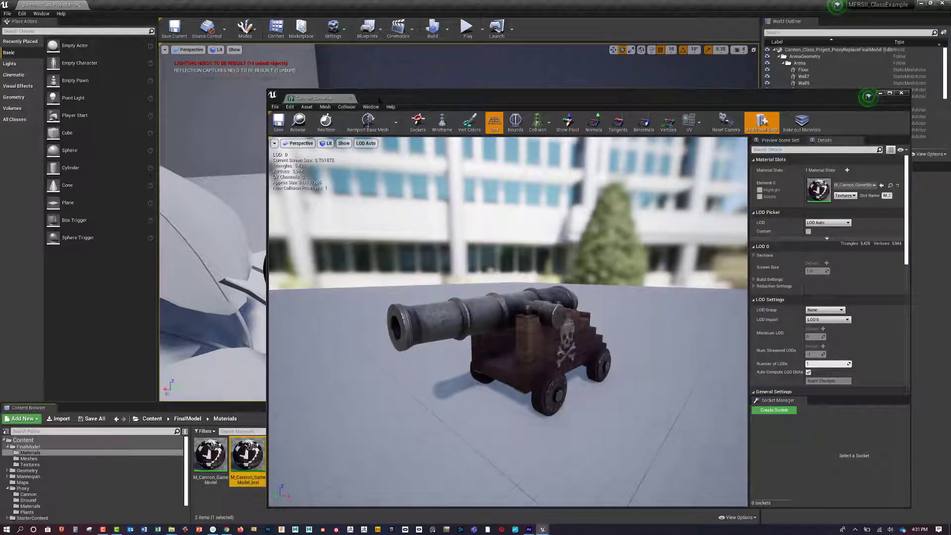
pyautogui.moveTo(347, 95); pyautogui.dragTo(274, 328)
pyautogui.moveTo(795, 329); pyautogui.dragTo(781, 305)
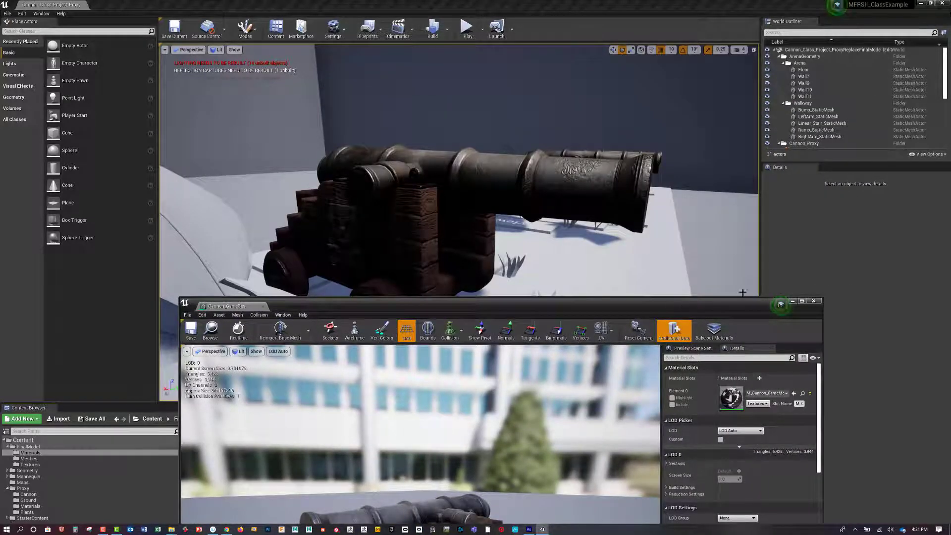
pyautogui.click(814, 302)
# - Set the mobility of the directional Light Source in the level's Lighting folder to Movable
pyautogui.moveTo(595, 268); pyautogui.dragTo(525, 288, button='right')
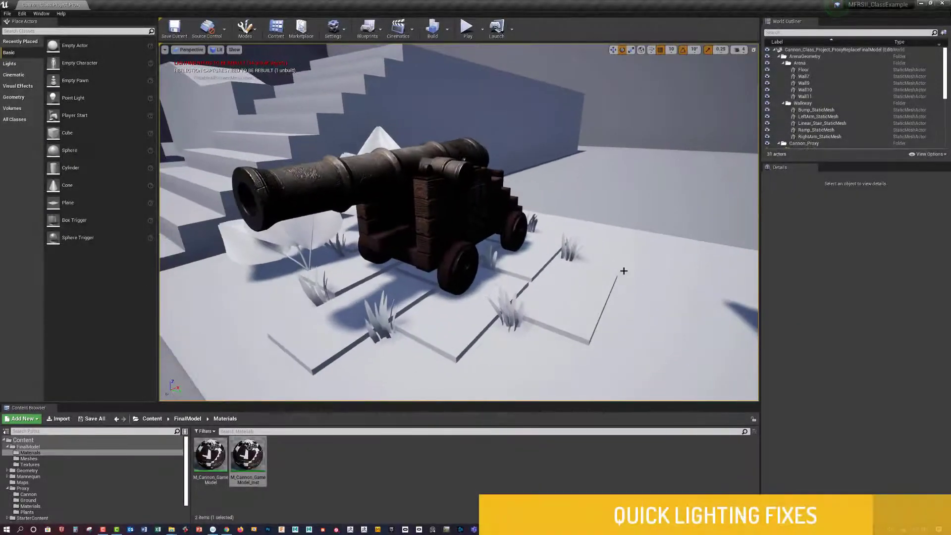
pyautogui.moveTo(623, 271); pyautogui.dragTo(614, 302, button='right')
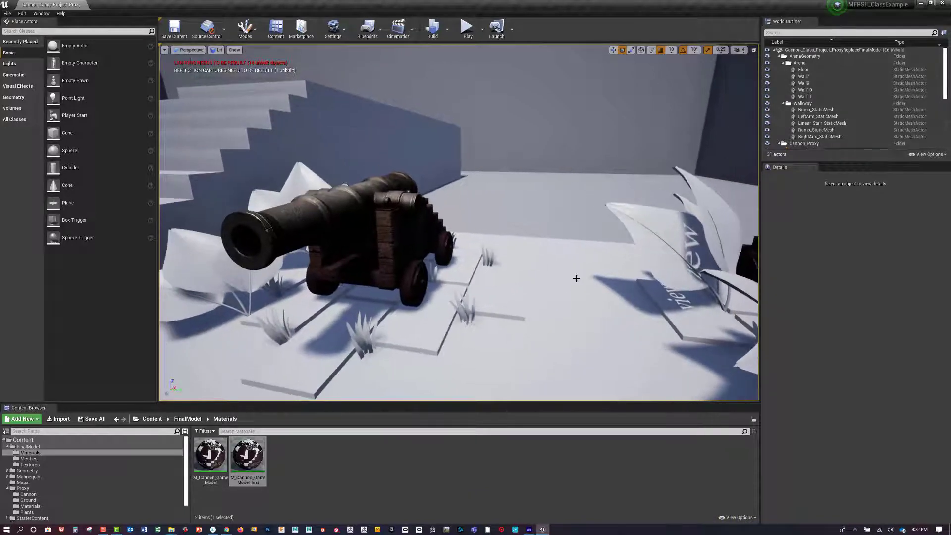
pyautogui.scroll(-3, 847, 139)
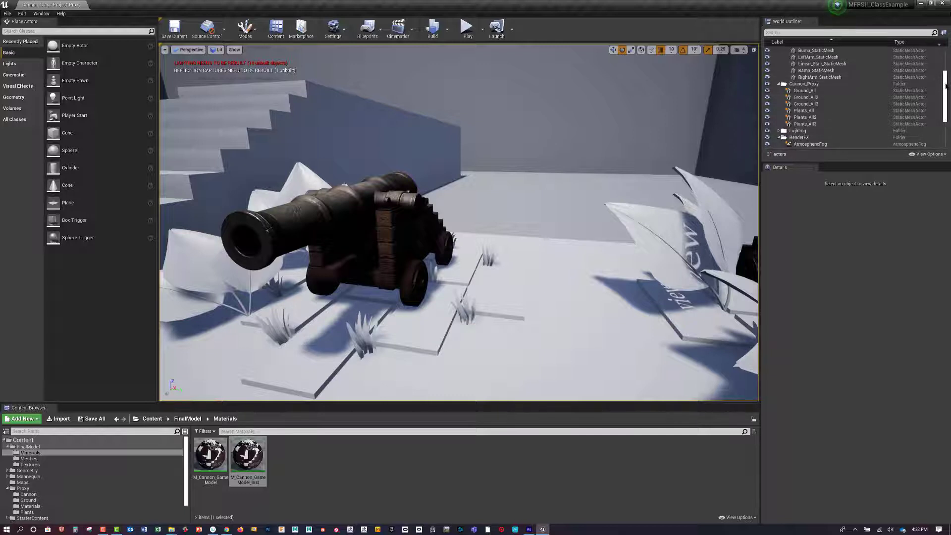
pyautogui.scroll(-2, 938, 101)
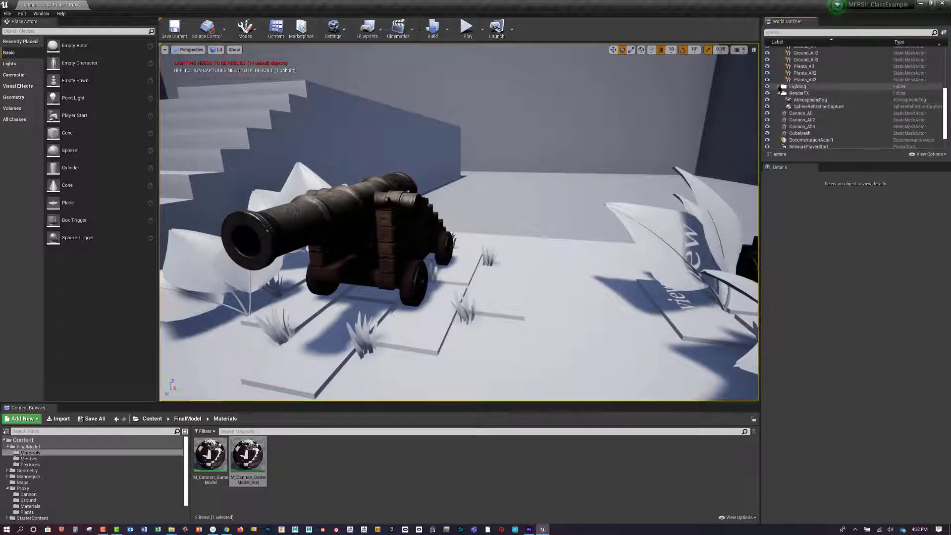
pyautogui.click(780, 86)
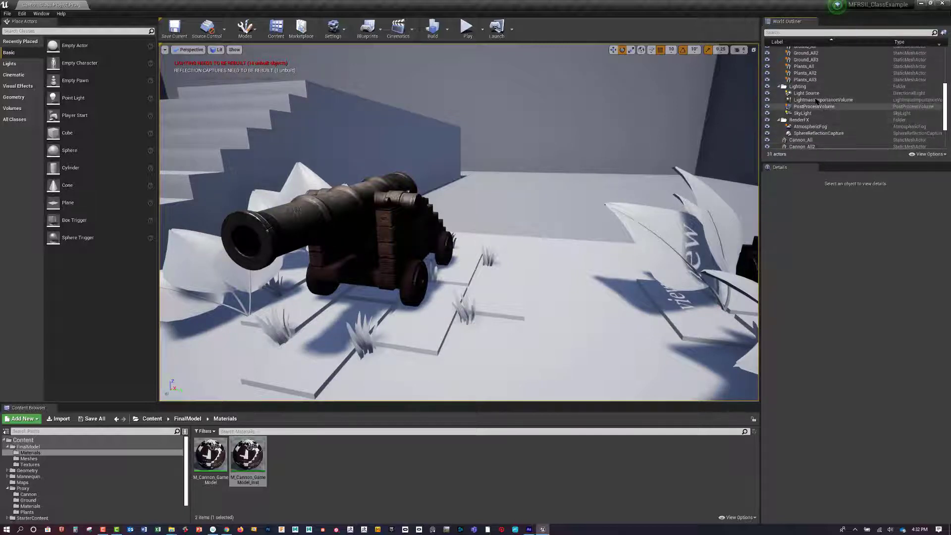
pyautogui.click(818, 95)
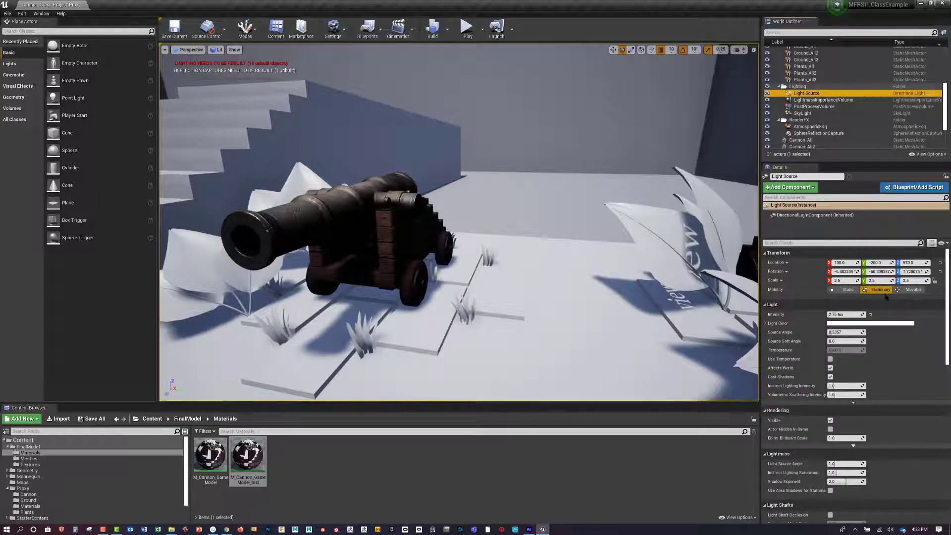
pyautogui.click(910, 290)
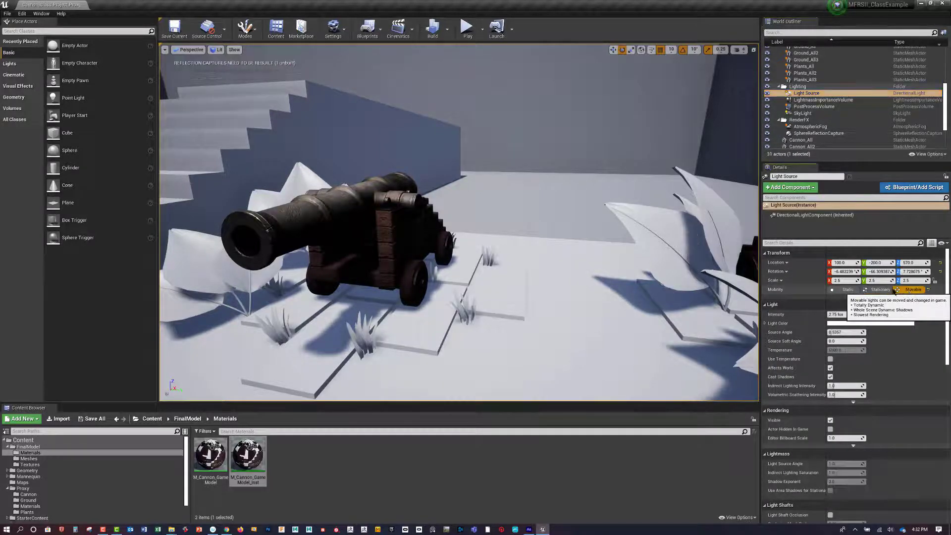
# - Set the SkyLight's mobility to Movable and its intensity scale to 2
pyautogui.moveTo(623, 206); pyautogui.dragTo(678, 204, button='right')
pyautogui.click(803, 114)
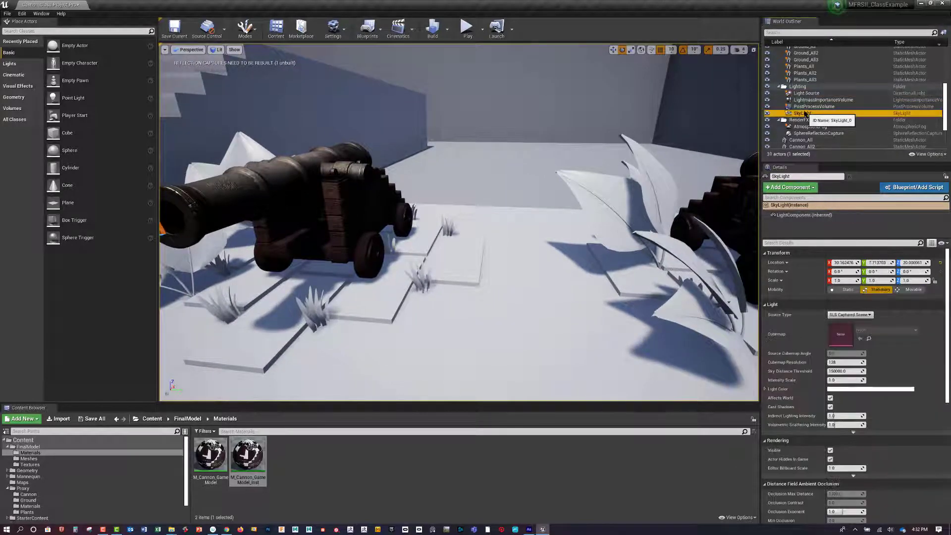
pyautogui.click(914, 290)
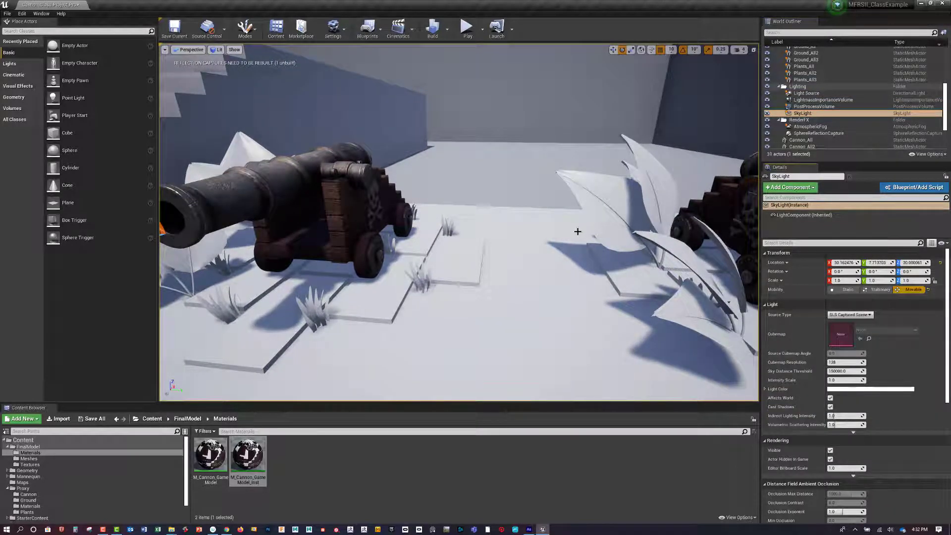
pyautogui.moveTo(587, 233); pyautogui.dragTo(607, 232, button='right')
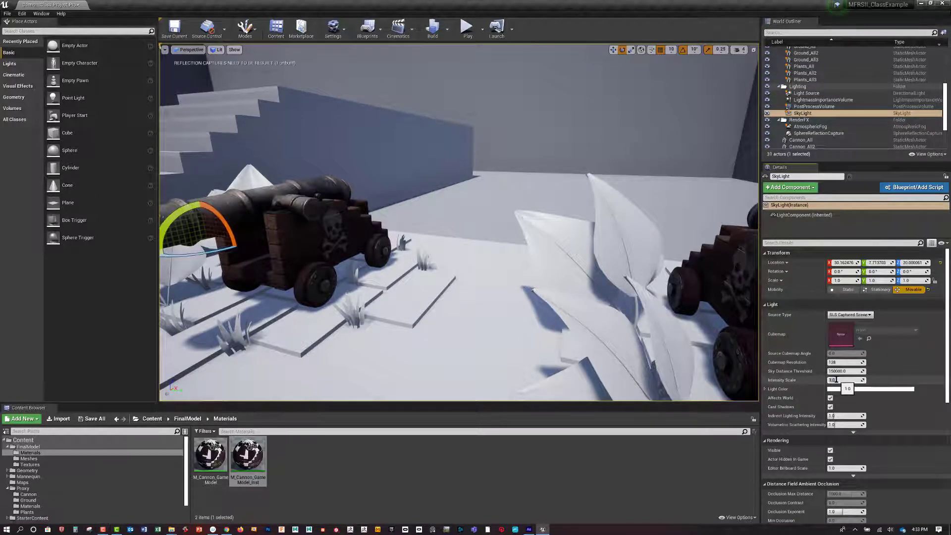
pyautogui.write('2')
pyautogui.press('Return')
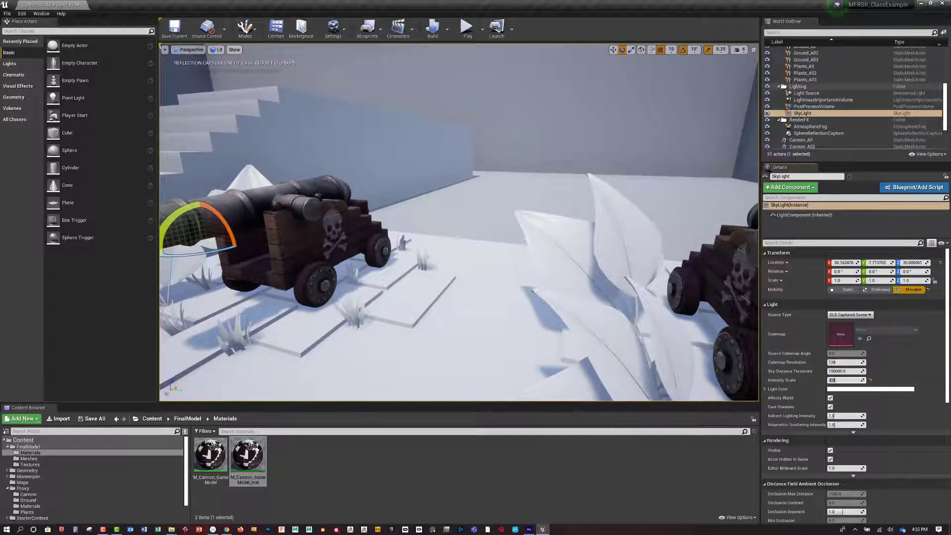
# - Review the PostProcessVolume's extent and exposure settings, then check the cannon's lighting up close in the level
pyautogui.click(814, 106)
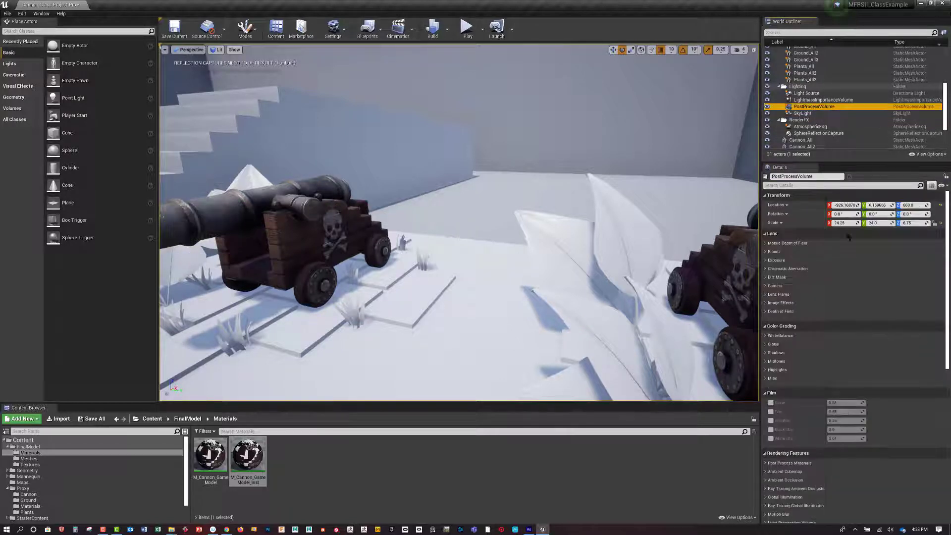
pyautogui.scroll(-4, 846, 486)
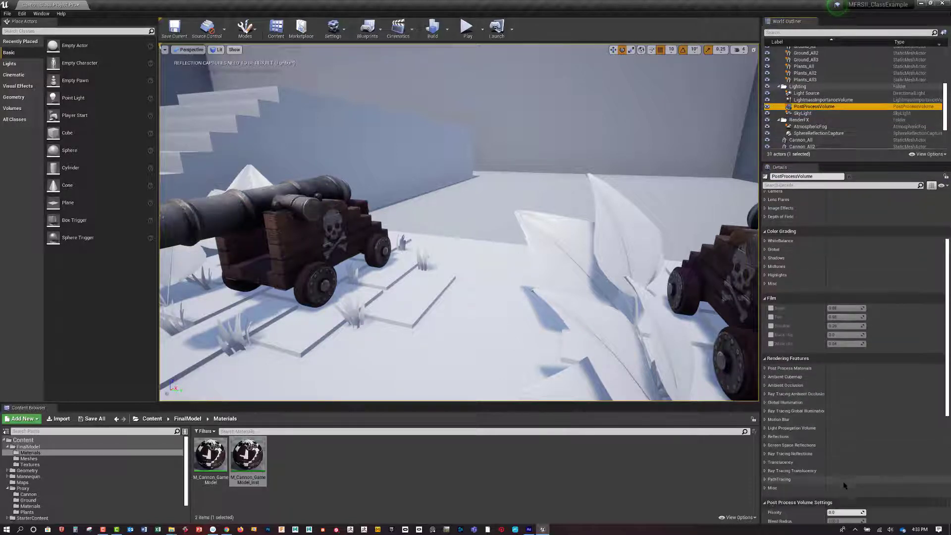
pyautogui.scroll(-4, 845, 485)
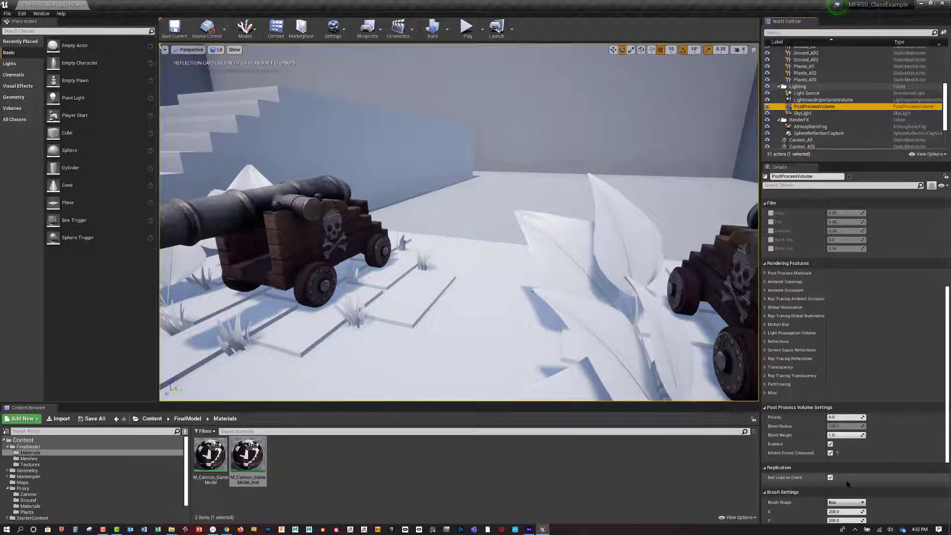
pyautogui.scroll(2, 847, 484)
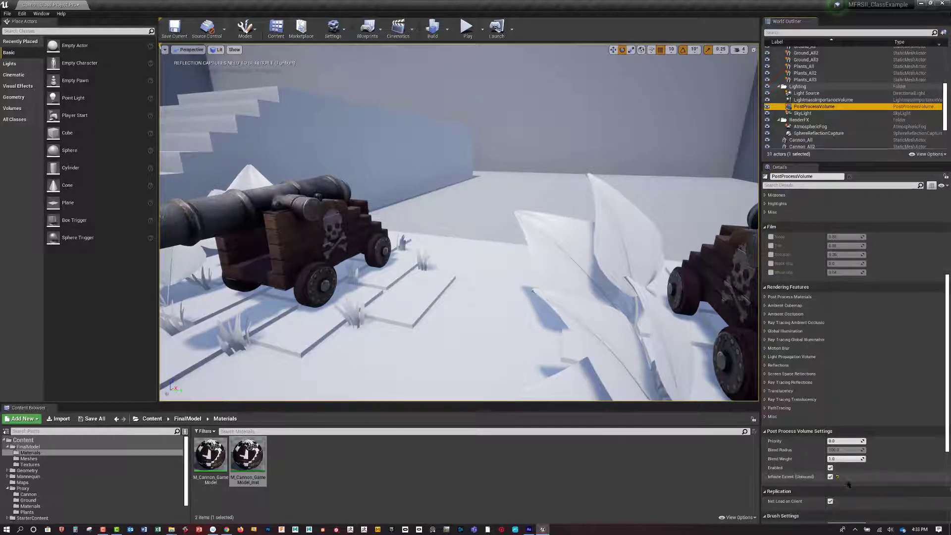
pyautogui.scroll(4, 848, 485)
pyautogui.scroll(10, 848, 484)
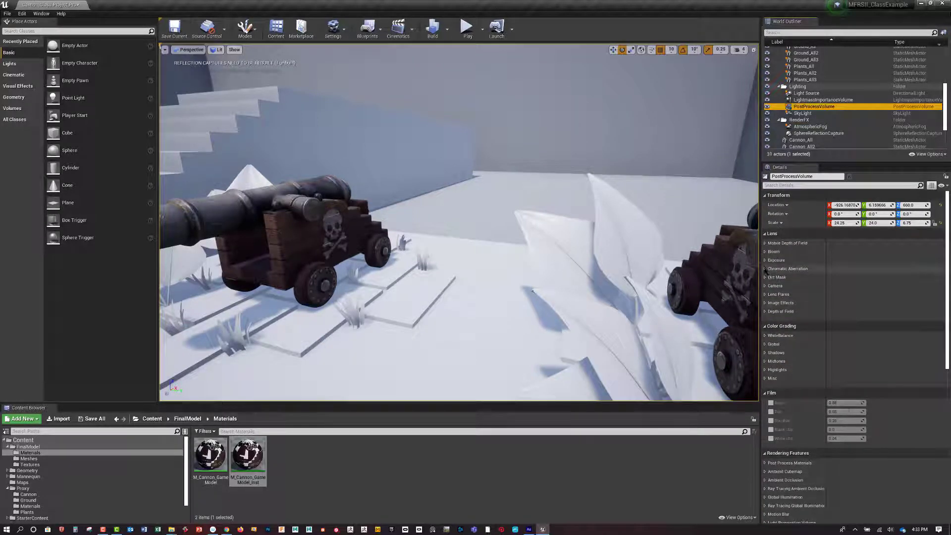
pyautogui.click(765, 261)
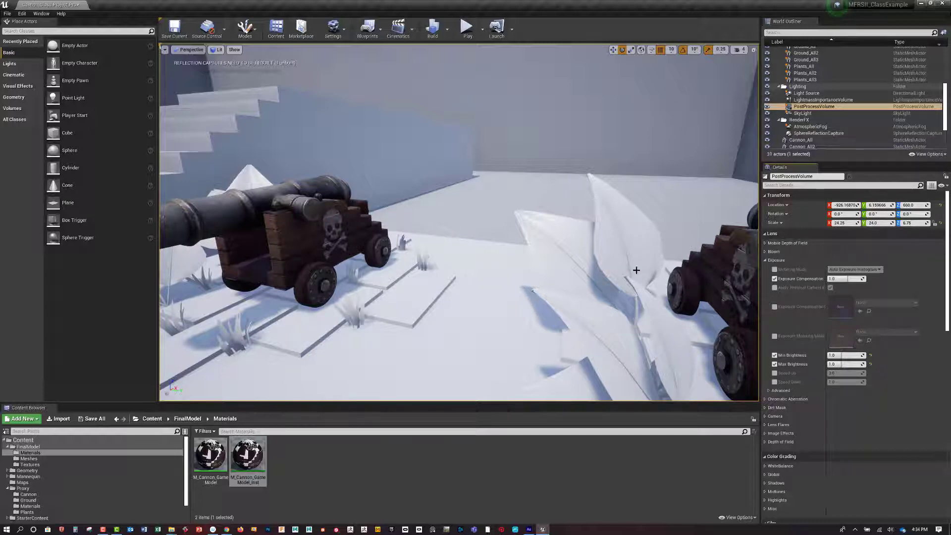
pyautogui.moveTo(650, 270); pyautogui.dragTo(543, 291, button='right')
pyautogui.moveTo(459, 222); pyautogui.dragTo(455, 230, button='right')
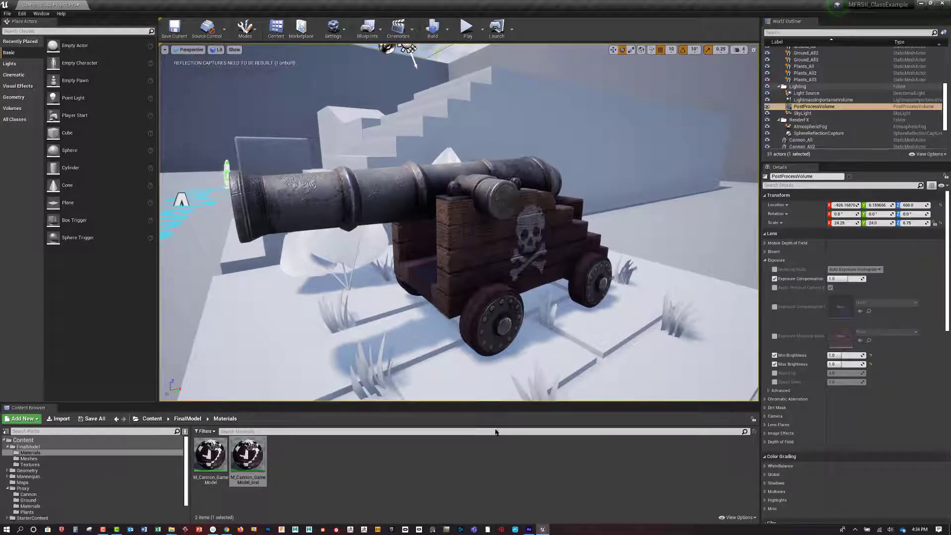
# - Open the M_Cannon_GameModel material, enlarge its editor and add a Multiply node between the Add node and the material output
pyautogui.click(206, 460)
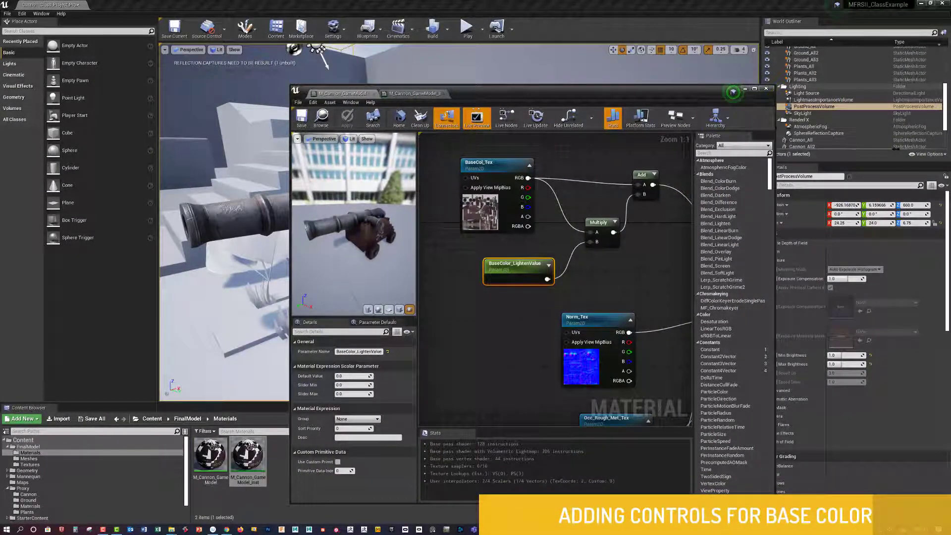
pyautogui.moveTo(775, 243); pyautogui.dragTo(940, 243)
pyautogui.moveTo(668, 243); pyautogui.dragTo(777, 272, button='right')
pyautogui.moveTo(776, 273); pyautogui.dragTo(568, 185)
pyautogui.moveTo(756, 198); pyautogui.dragTo(595, 192)
pyautogui.click(690, 189)
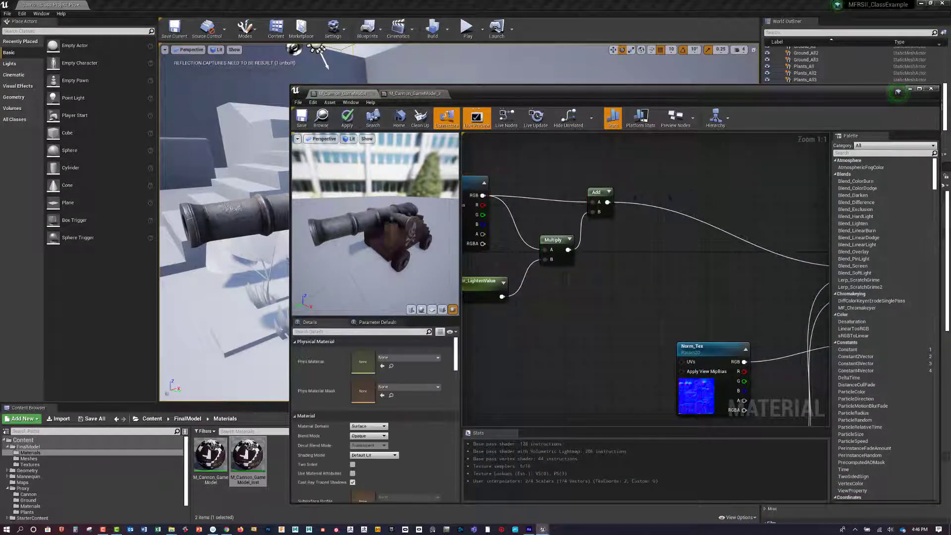
pyautogui.moveTo(670, 197); pyautogui.dragTo(664, 199, button='right')
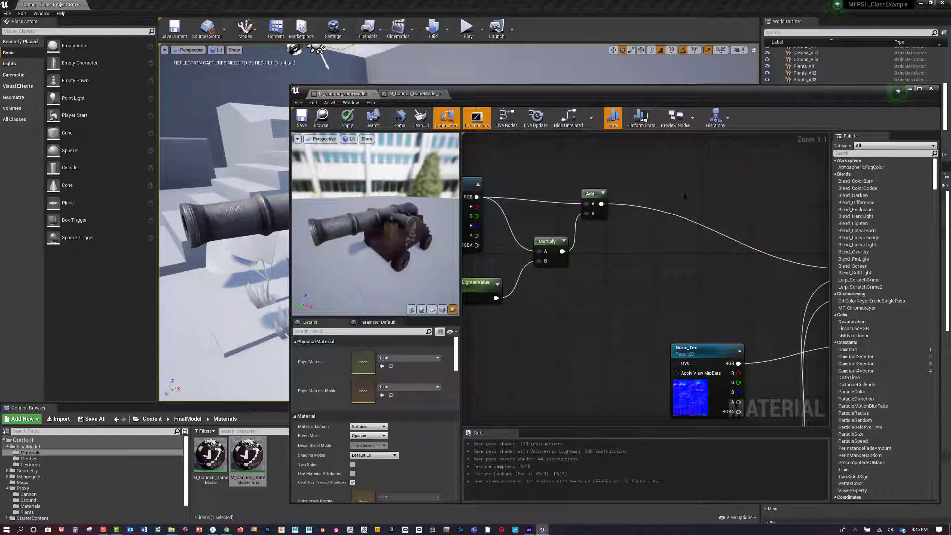
pyautogui.click(687, 192)
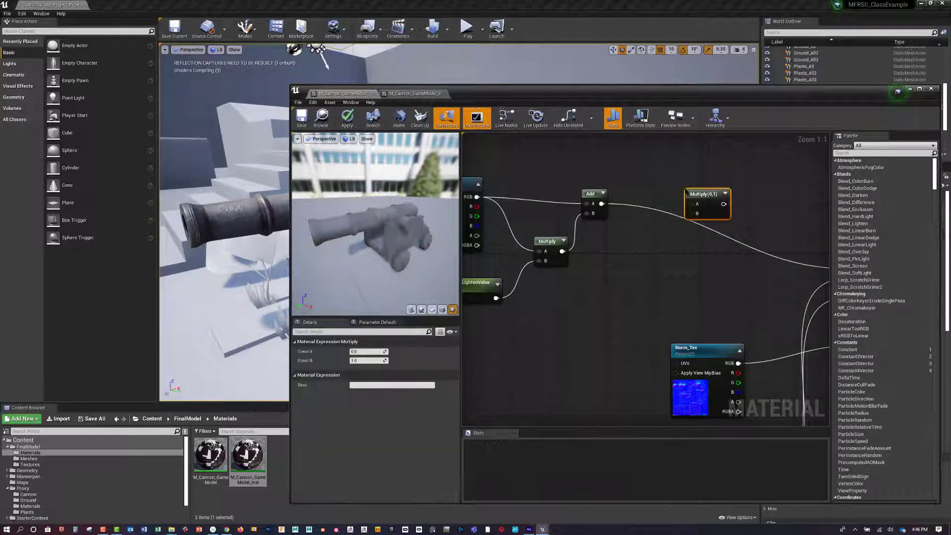
# - Connect the Add node's output to input A of the new Multiply node
pyautogui.rightClick(623, 287)
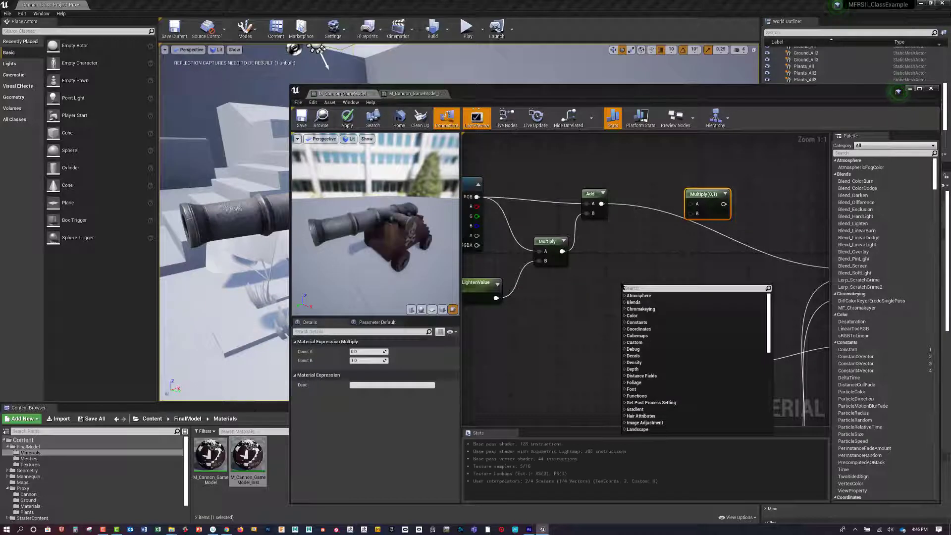
pyautogui.click(653, 242)
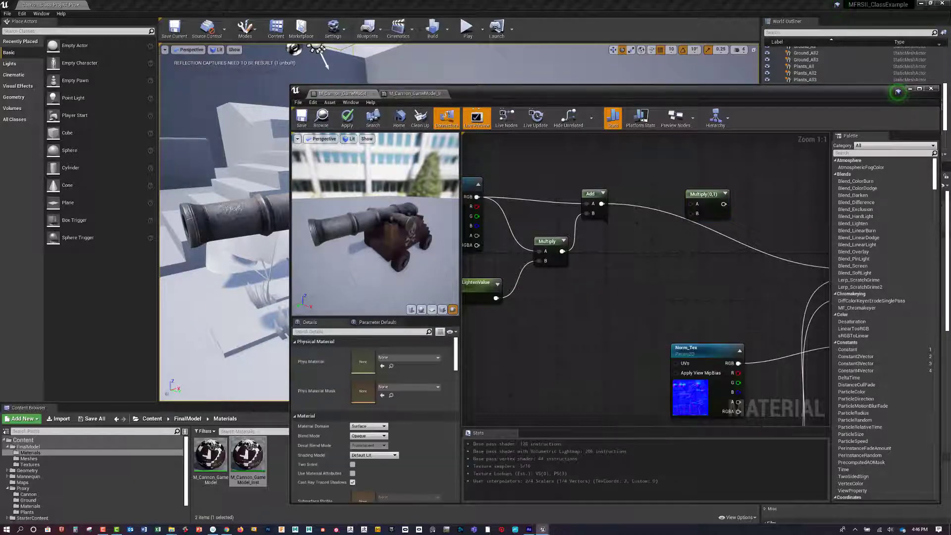
pyautogui.moveTo(602, 204); pyautogui.dragTo(691, 204)
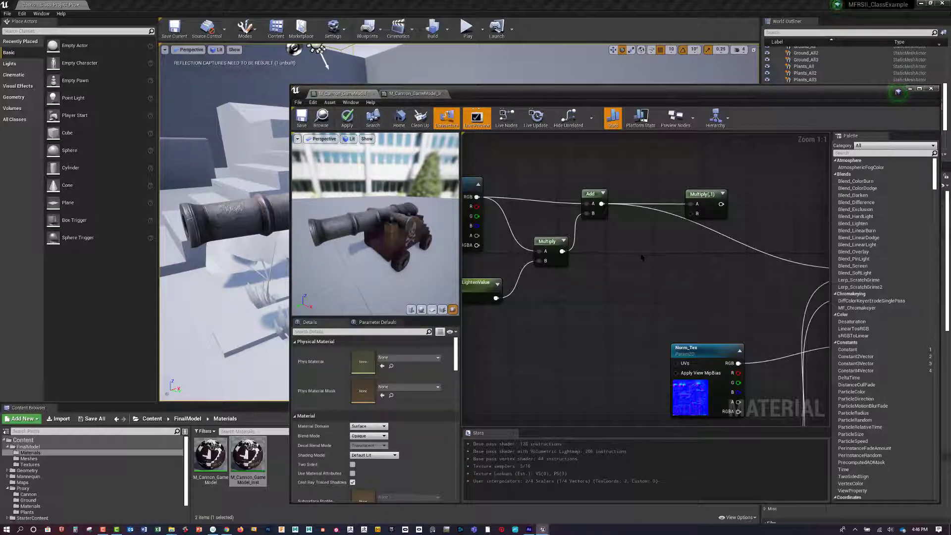
# - Add a Constant3Vector node below the Add node, convert it to a parameter named BaseColor_Tint and place it left of the new Multiply node
pyautogui.click(639, 253)
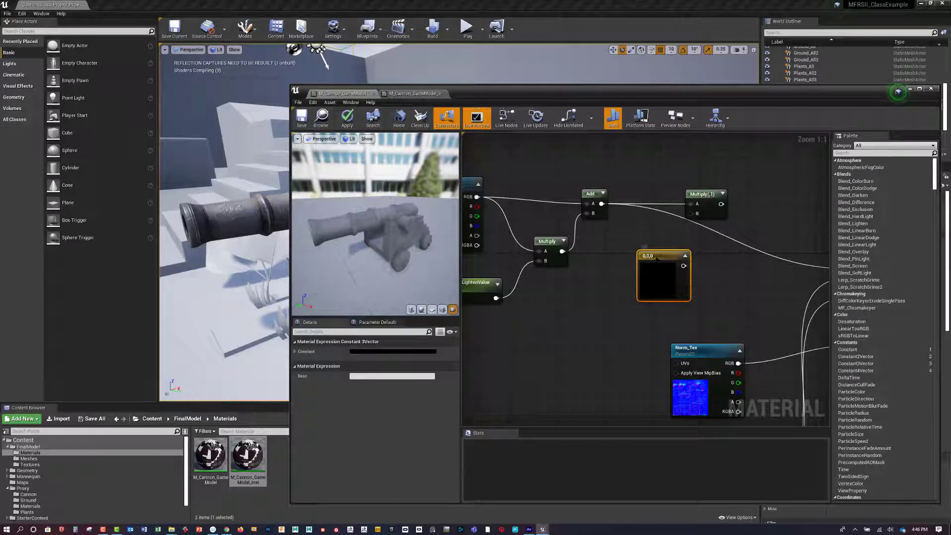
pyautogui.rightClick(657, 258)
pyautogui.click(685, 261)
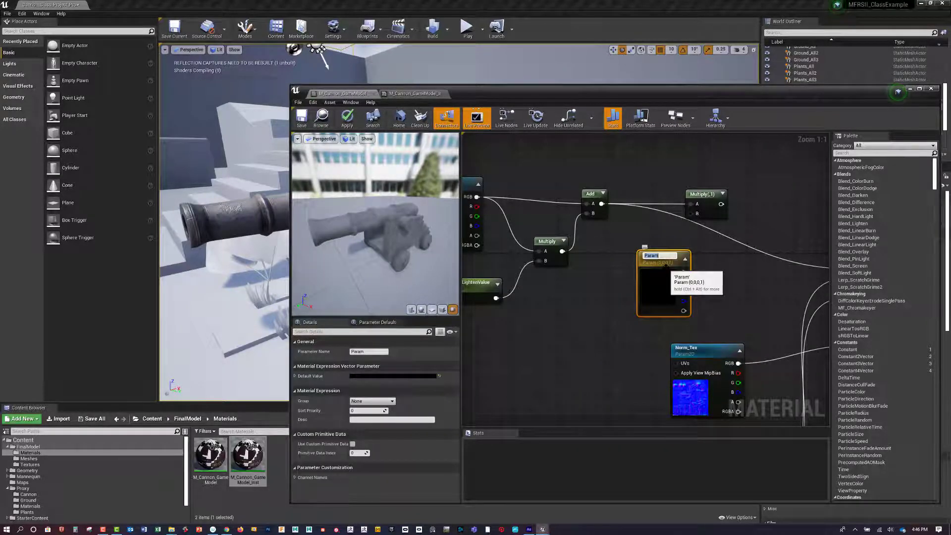
pyautogui.write('Bass')
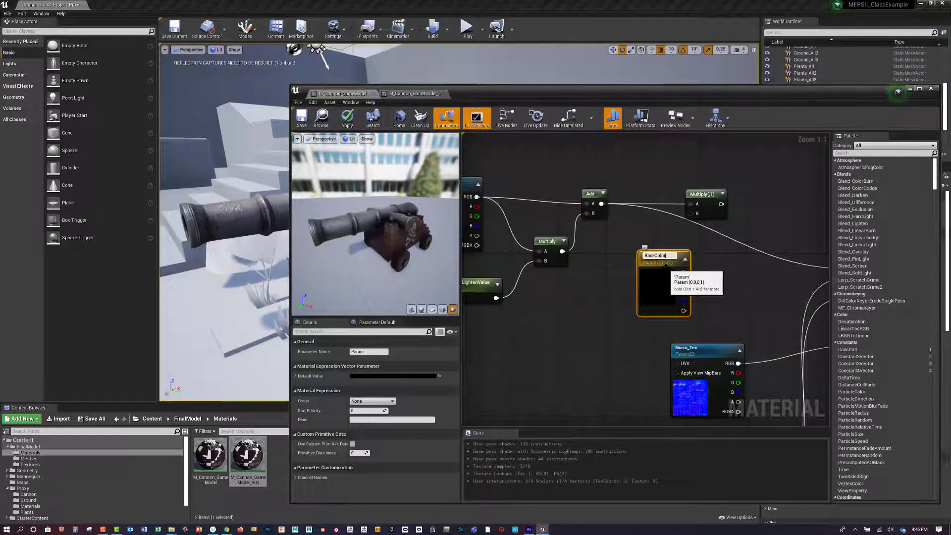
pyautogui.write('Color_Tint')
pyautogui.press('Return')
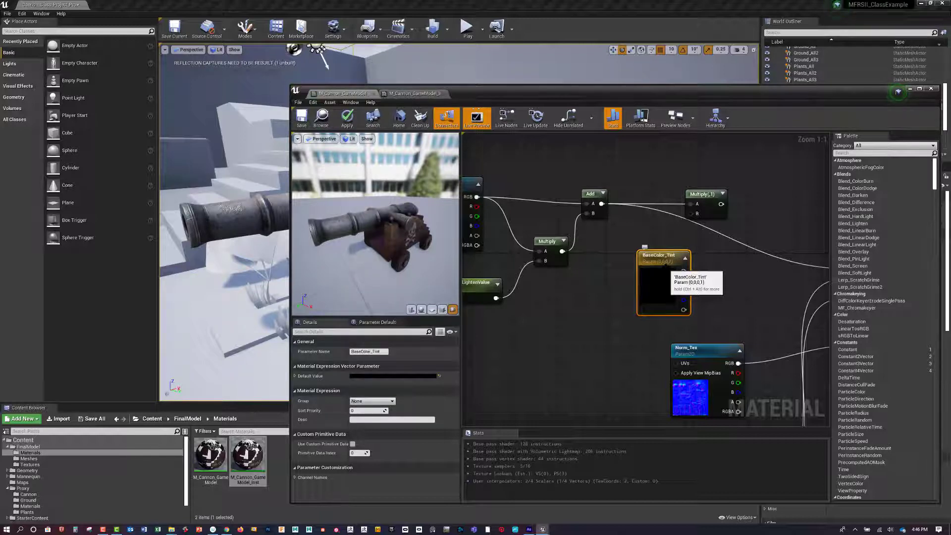
pyautogui.moveTo(666, 255); pyautogui.dragTo(652, 259)
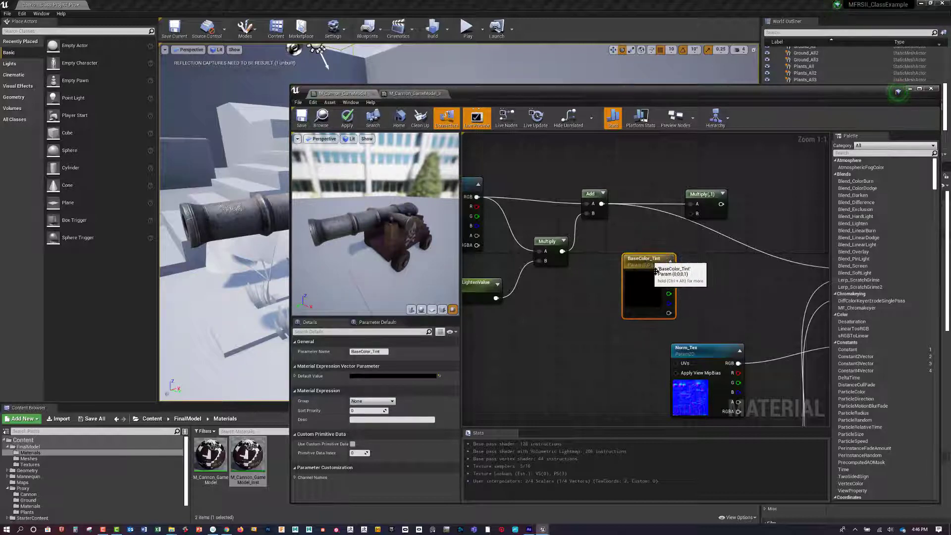
# - Set the BaseColor_Tint parameter's default color to pure white, with red, green and blue at 1.0
pyautogui.doubleClick(651, 260)
pyautogui.click(659, 278)
pyautogui.click(693, 292)
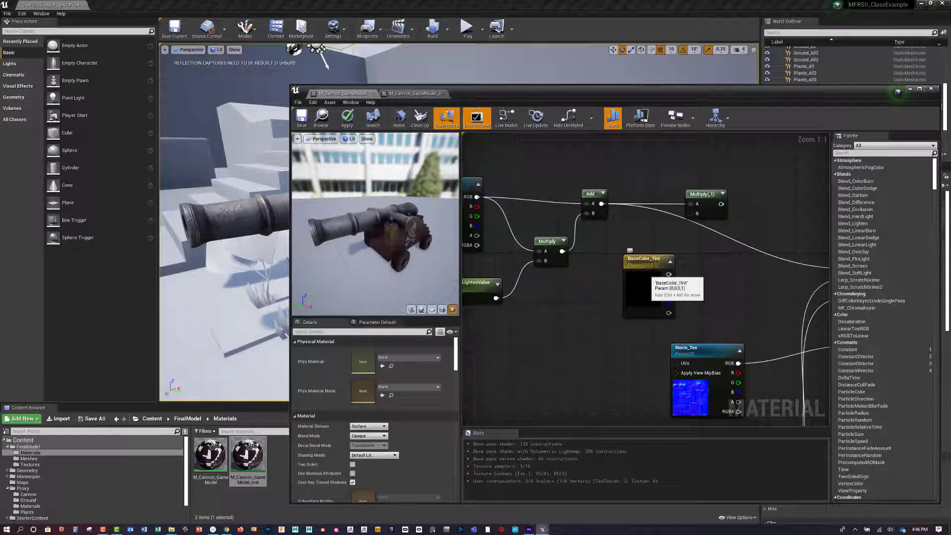
pyautogui.click(646, 273)
pyautogui.click(413, 377)
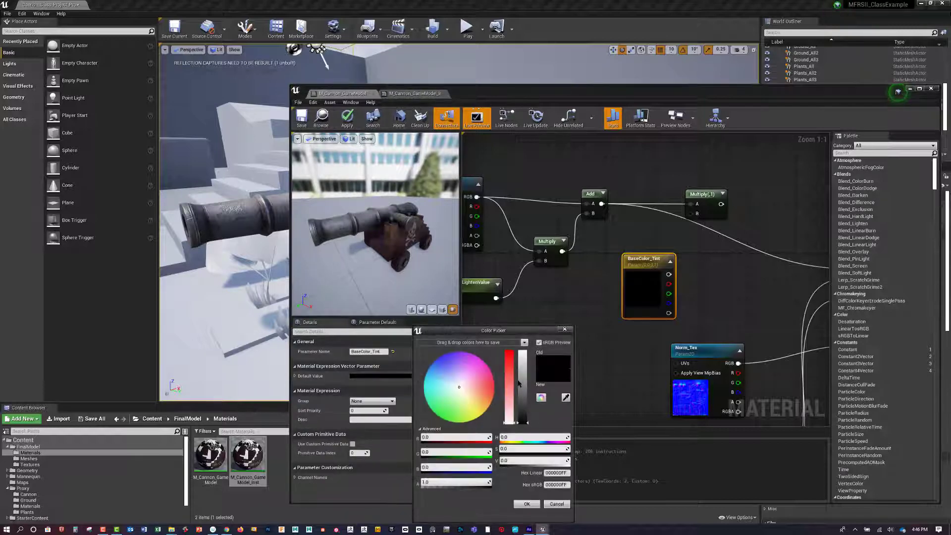
pyautogui.moveTo(522, 384); pyautogui.dragTo(524, 343)
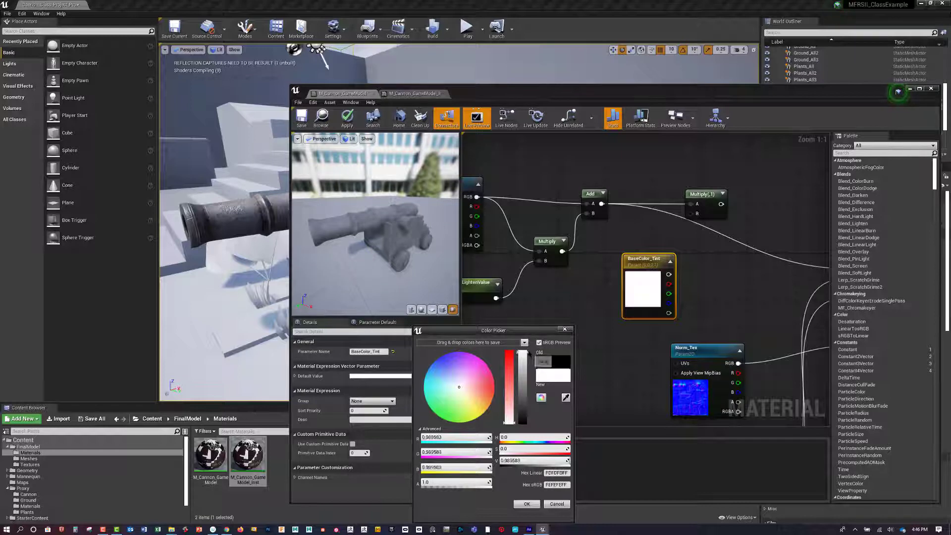
pyautogui.click(526, 503)
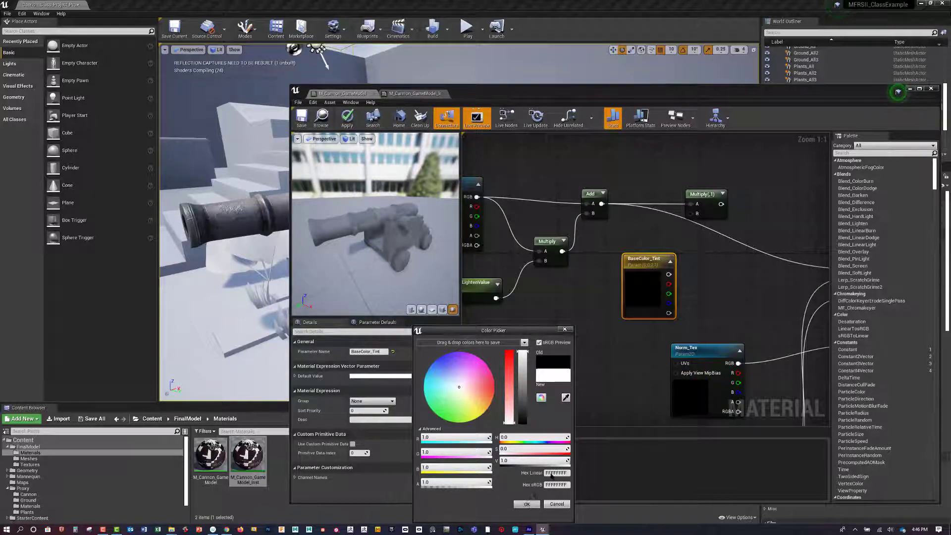
# - Connect BaseColor_Tint to input B of the new Multiply node and that node's output to the material's Base Color
pyautogui.moveTo(669, 274); pyautogui.dragTo(692, 214)
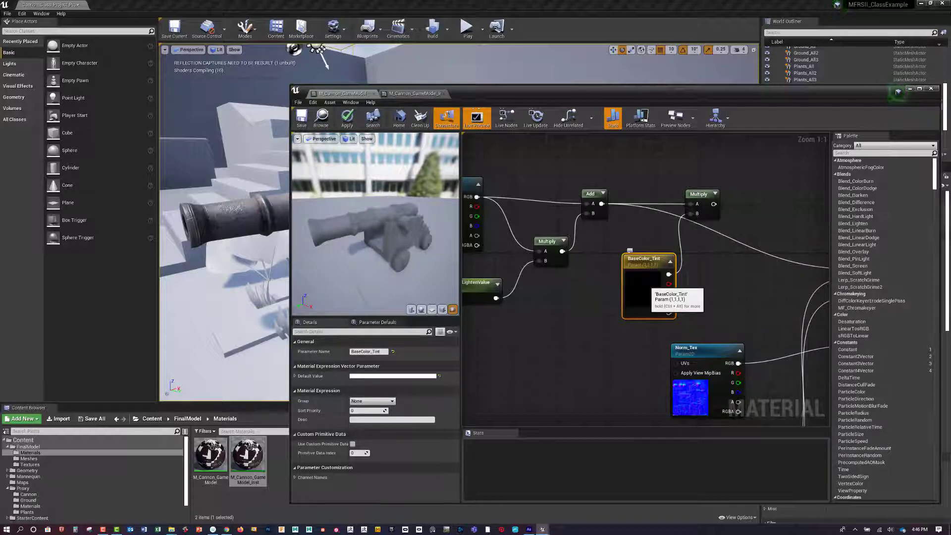
pyautogui.doubleClick(644, 287)
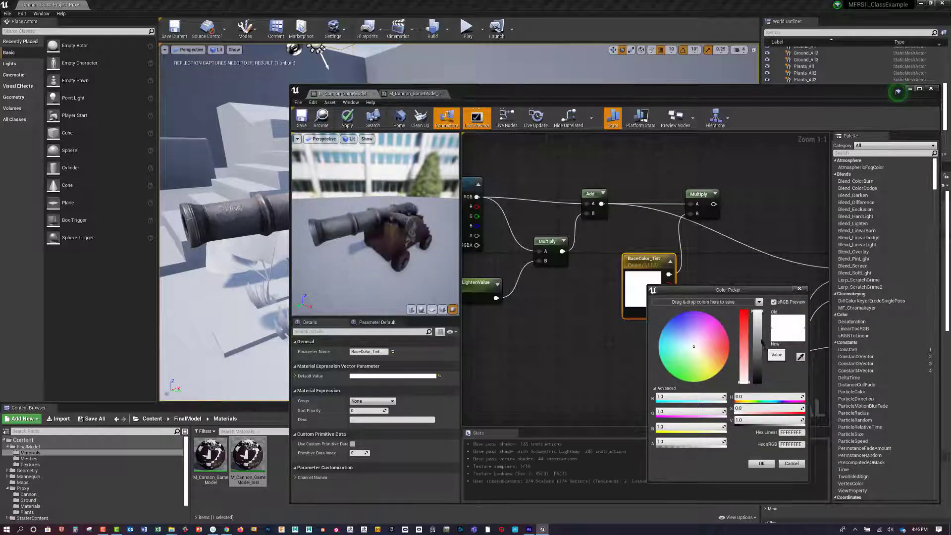
pyautogui.click(761, 463)
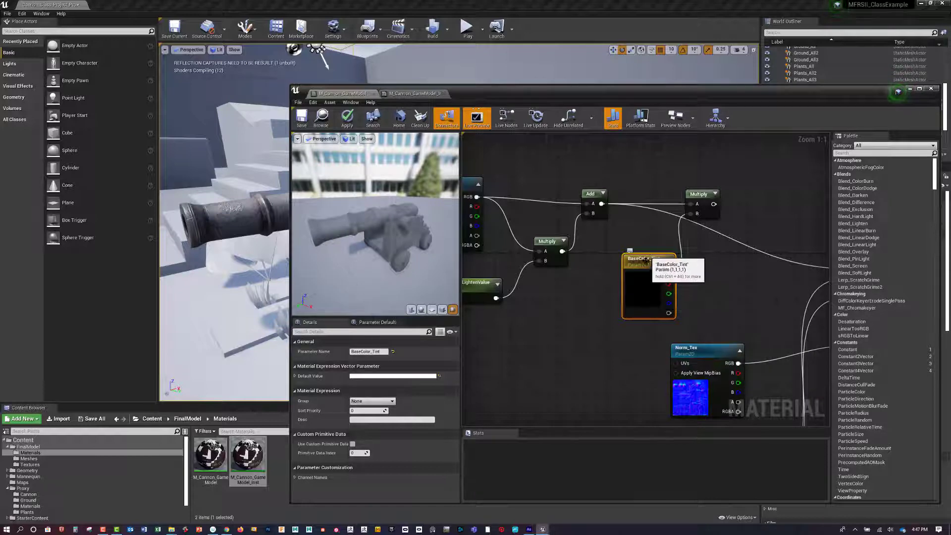
pyautogui.moveTo(646, 260); pyautogui.dragTo(627, 248)
pyautogui.moveTo(725, 267); pyautogui.dragTo(660, 260, button='right')
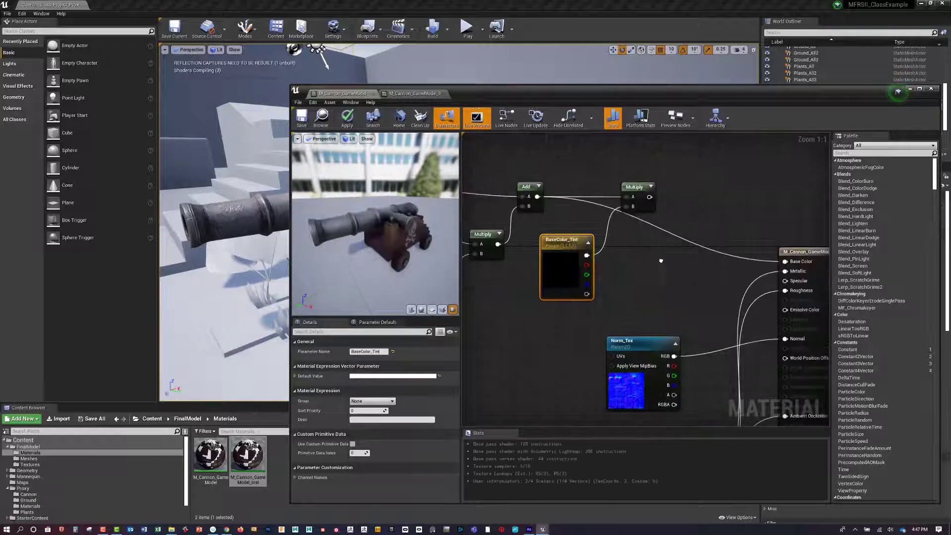
pyautogui.scroll(-1, 661, 261)
pyautogui.moveTo(652, 204); pyautogui.dragTo(770, 261)
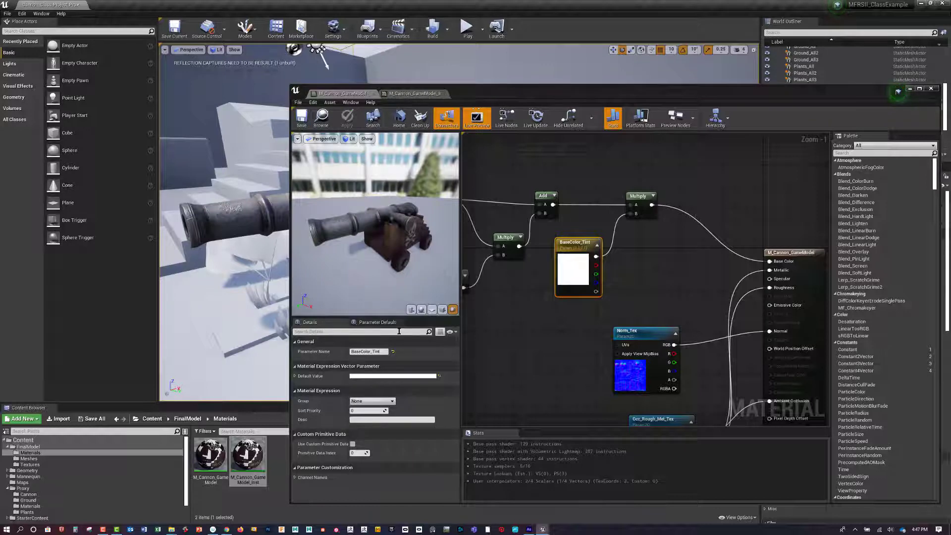
# - Open the M_Cannon_GameModel_Inst material instance, move its window clear of the cannon in the level and enable the BaseColor_Tint override
pyautogui.doubleClick(258, 462)
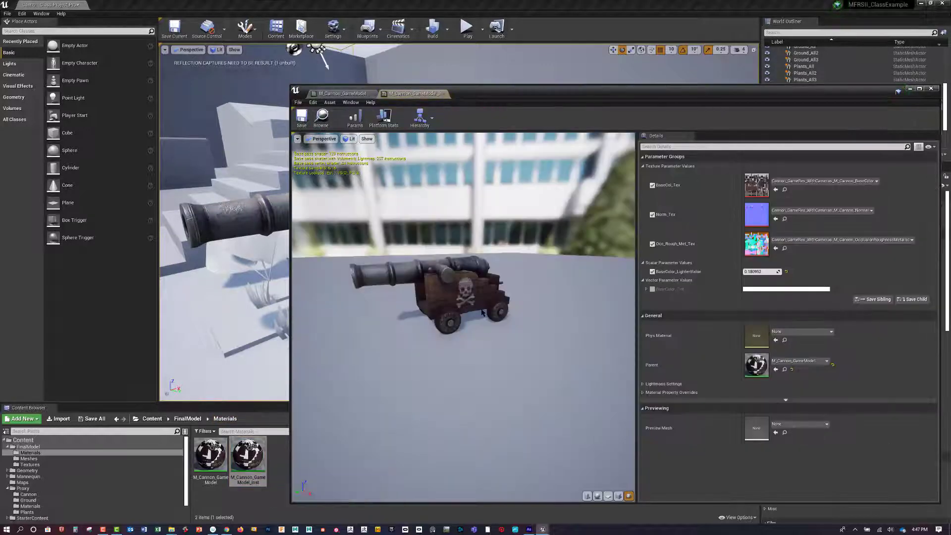
pyautogui.moveTo(644, 90); pyautogui.dragTo(764, 66)
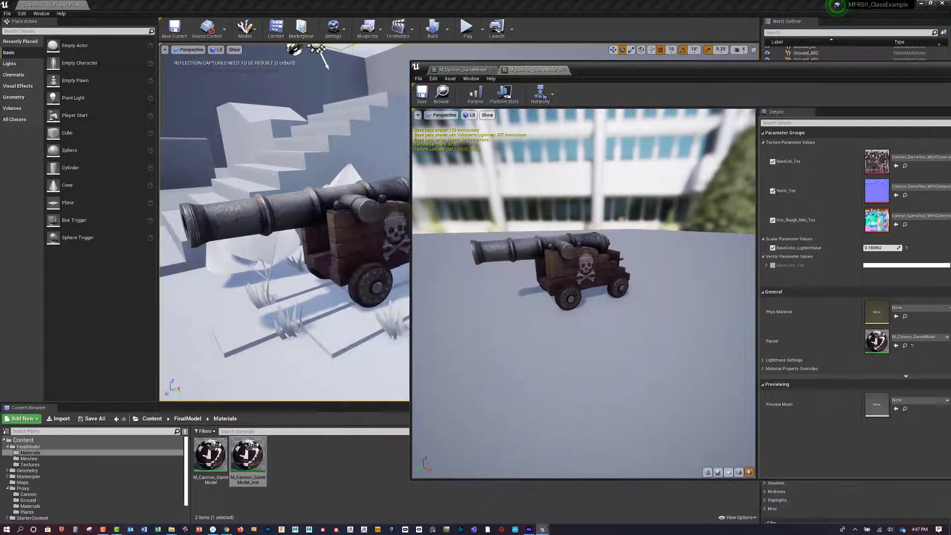
pyautogui.click(773, 265)
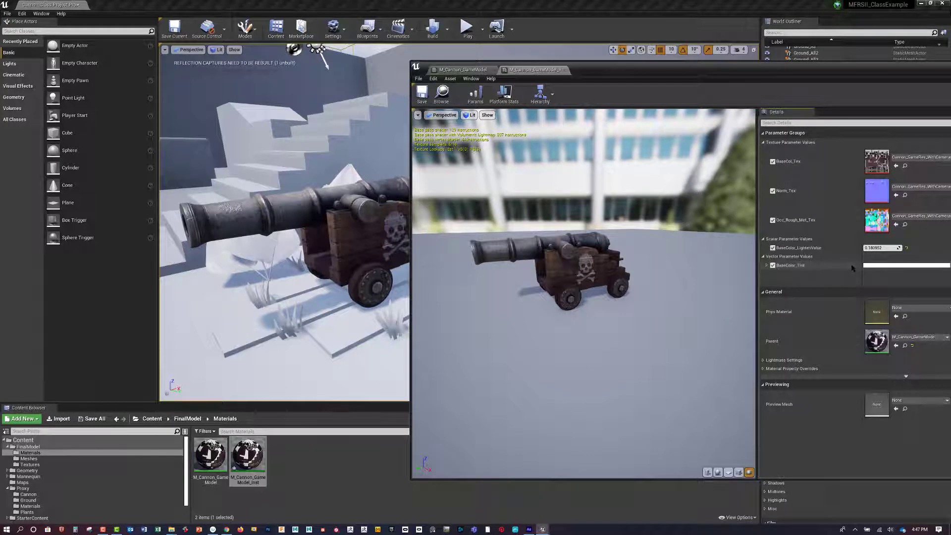
# - Set the instance's BaseColor_Tint to a muted reddish pink, hex sRGB C7A0A1FF, trying different saturation and value levels
pyautogui.click(880, 266)
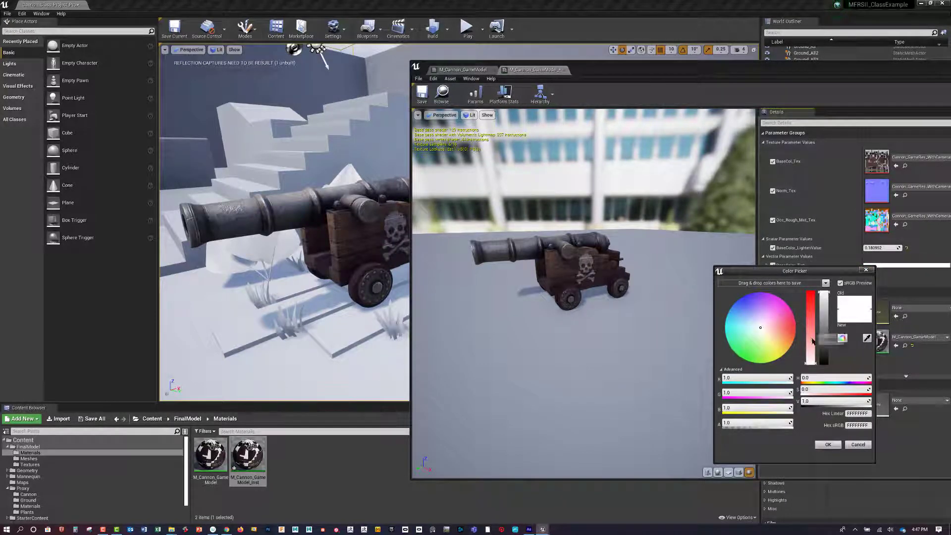
pyautogui.click(811, 335)
pyautogui.click(824, 324)
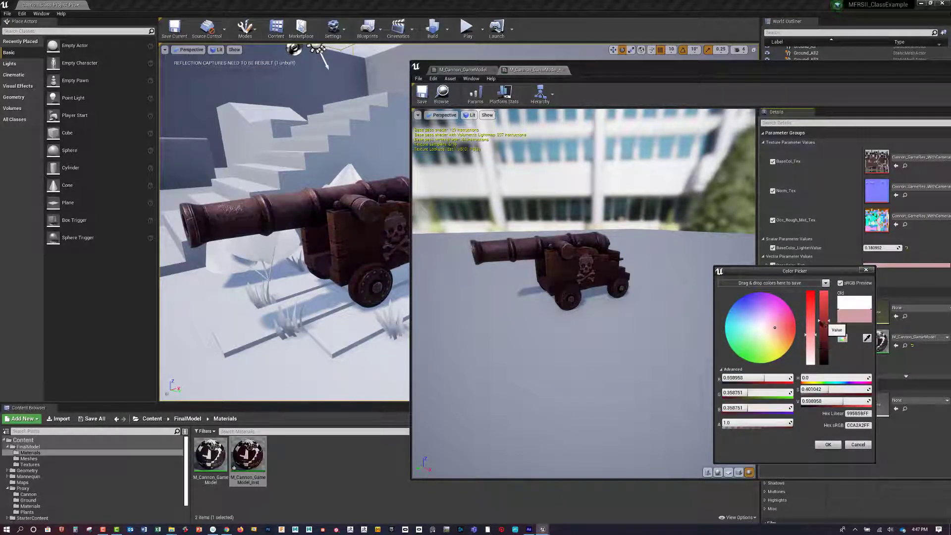
pyautogui.moveTo(822, 321); pyautogui.dragTo(810, 334)
pyautogui.click(813, 320)
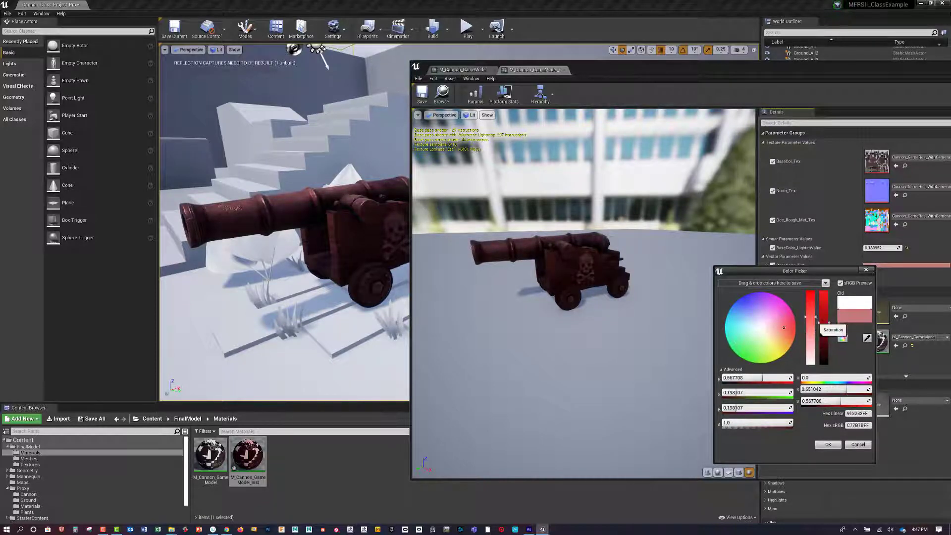
pyautogui.click(811, 335)
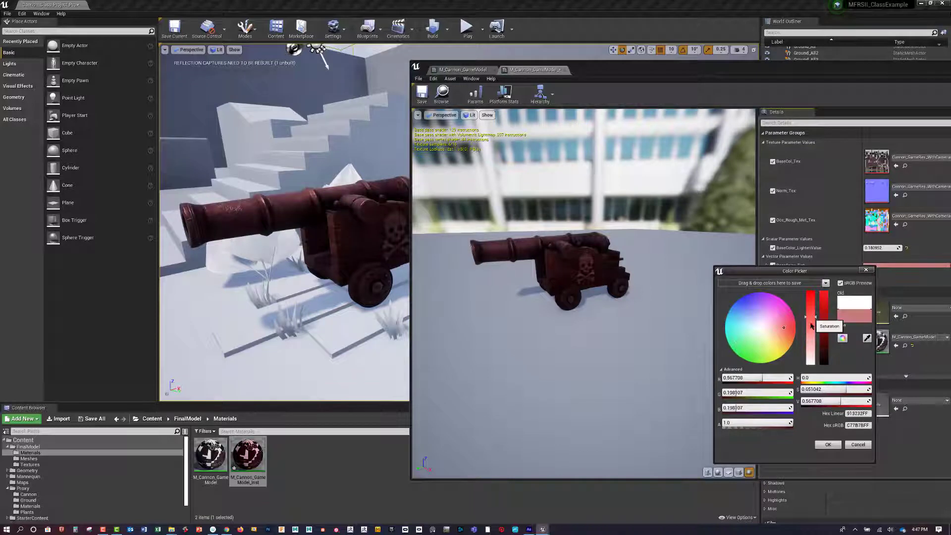
pyautogui.moveTo(812, 320); pyautogui.dragTo(813, 342)
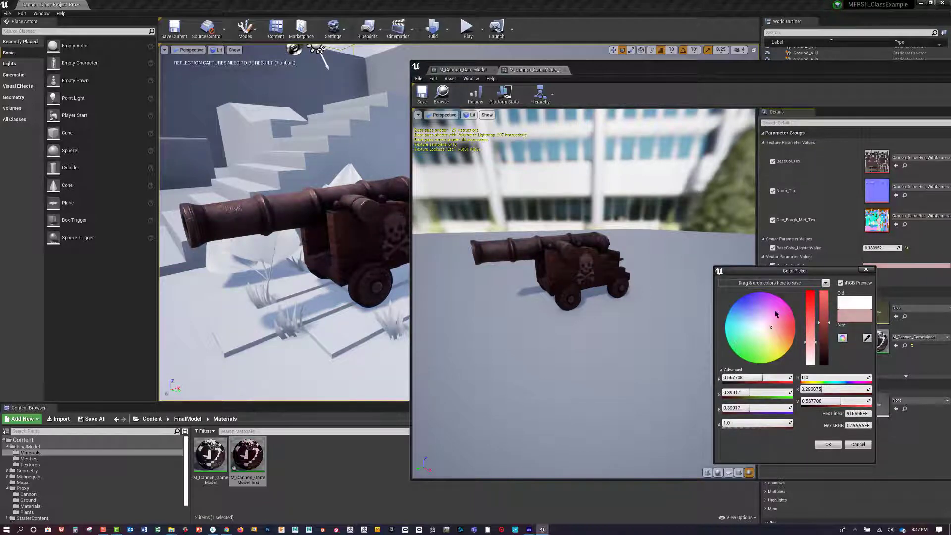
pyautogui.moveTo(776, 317)
pyautogui.mouseDown()
pyautogui.moveTo(749, 321)
pyautogui.moveTo(763, 340)
pyautogui.moveTo(780, 333)
pyautogui.moveTo(774, 327)
pyautogui.mouseUp()
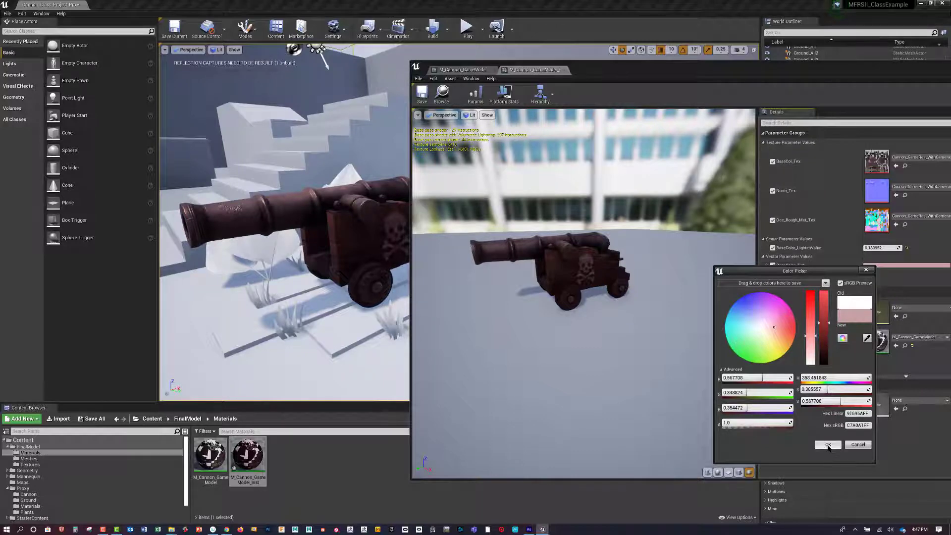
pyautogui.click(828, 444)
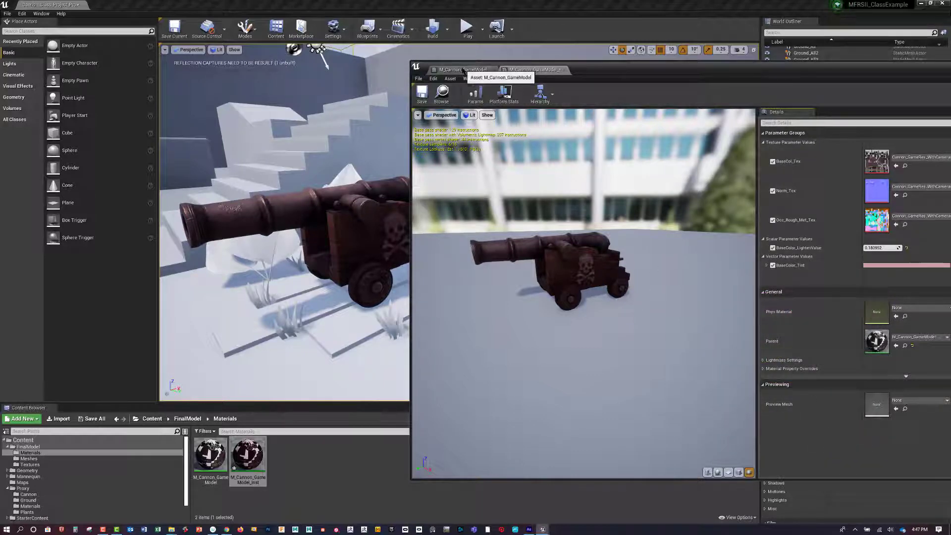
# - In the M_Cannon_GameModel graph, move the whole base color node group left to make room before the material output
pyautogui.click(463, 69)
pyautogui.moveTo(702, 291); pyautogui.dragTo(744, 217, button='right')
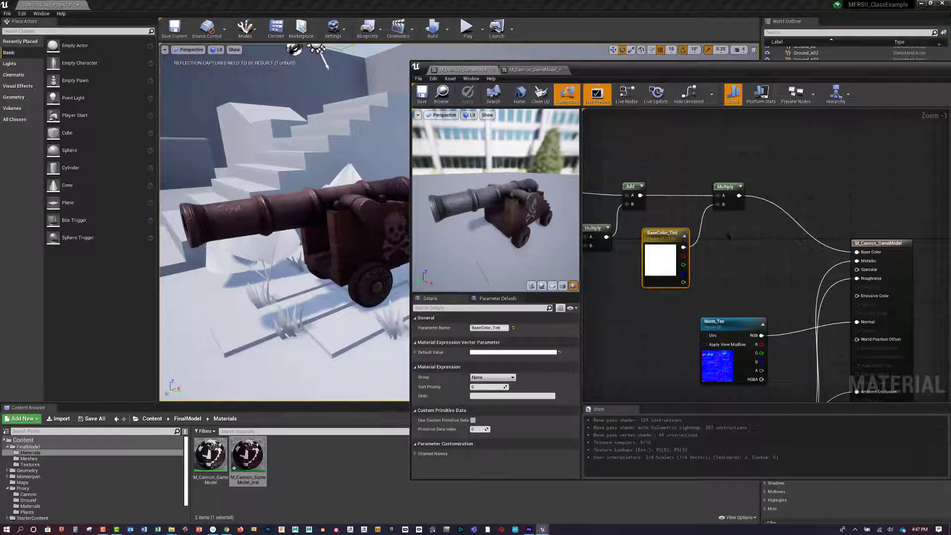
pyautogui.moveTo(744, 234); pyautogui.dragTo(732, 185, button='right')
pyautogui.scroll(-3, 789, 210)
pyautogui.moveTo(600, 157); pyautogui.dragTo(617, 161, button='right')
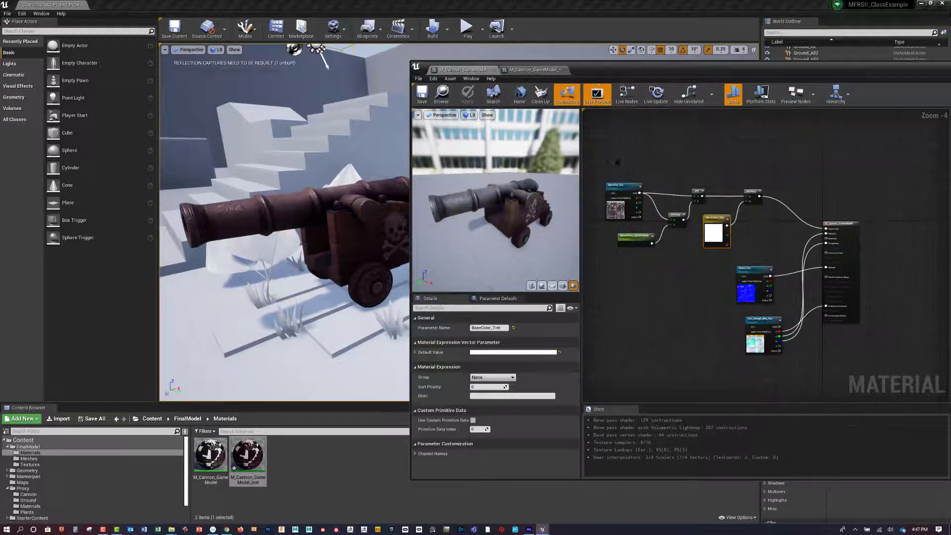
pyautogui.moveTo(604, 158); pyautogui.dragTo(765, 252)
pyautogui.moveTo(756, 196); pyautogui.dragTo(660, 201)
pyautogui.click(664, 240)
pyautogui.moveTo(664, 240); pyautogui.dragTo(755, 267, button='right')
pyautogui.scroll(3, 749, 280)
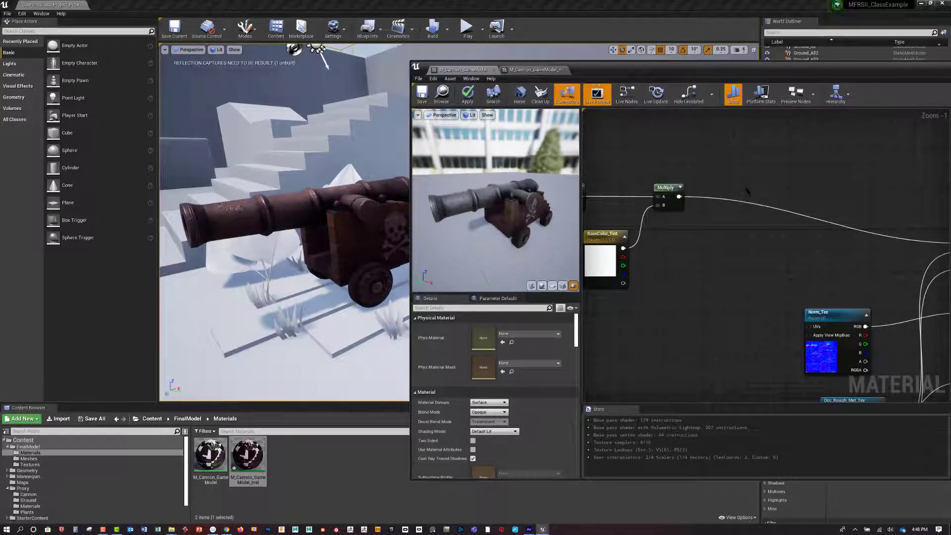
# - Place an Add node after the tint Multiply node and connect the Multiply output to its input A
pyautogui.click(748, 192)
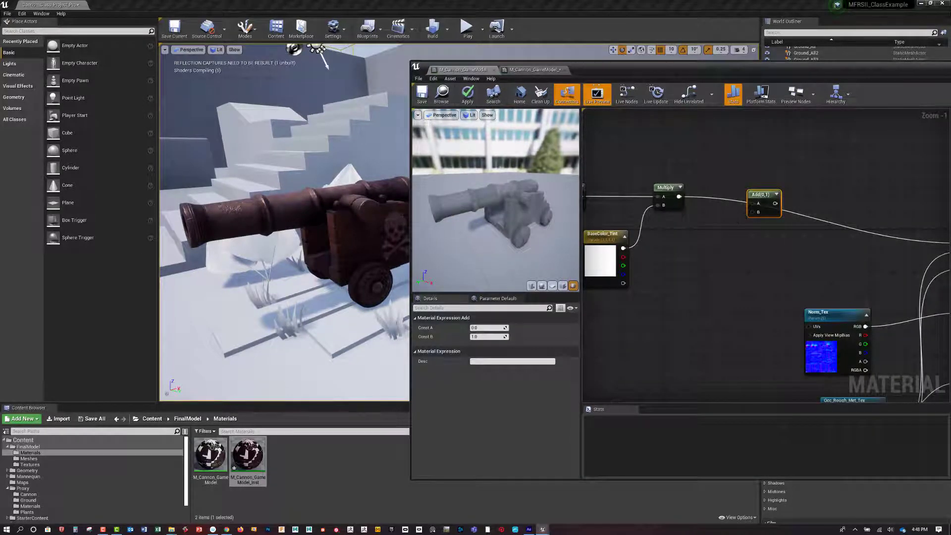
pyautogui.rightClick(733, 243)
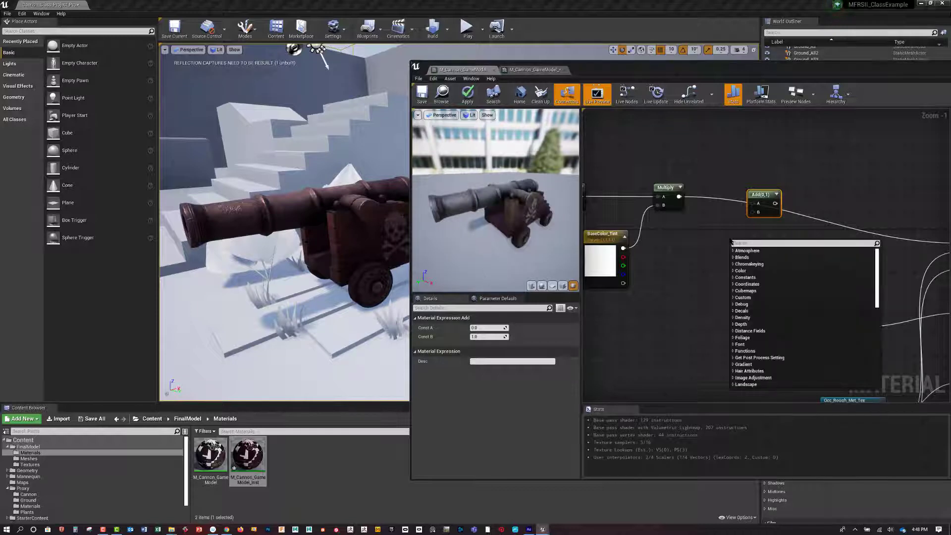
pyautogui.click(732, 242)
pyautogui.moveTo(679, 197); pyautogui.dragTo(757, 192)
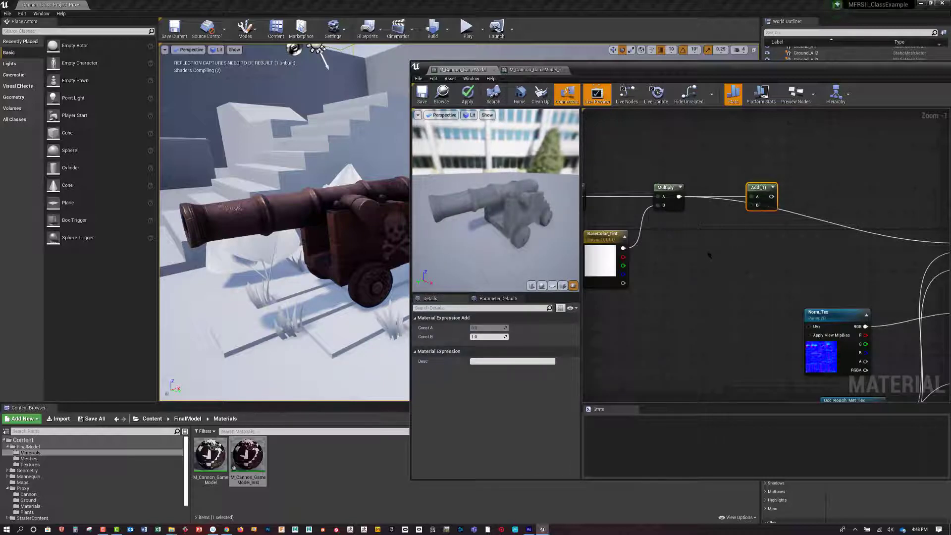
# - Duplicate the BaseColor_Tint parameter, place the copy below the new Add node and rename it BaseColor_Tint_Light
pyautogui.click(661, 258)
pyautogui.moveTo(600, 262); pyautogui.dragTo(655, 250, button='right')
pyautogui.click(648, 248)
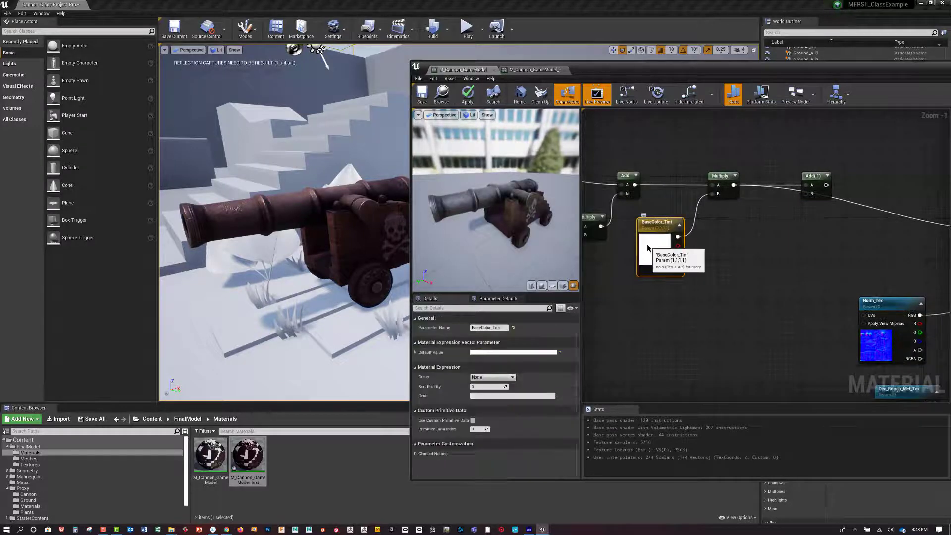
pyautogui.hotkey('ctrl', 'v')
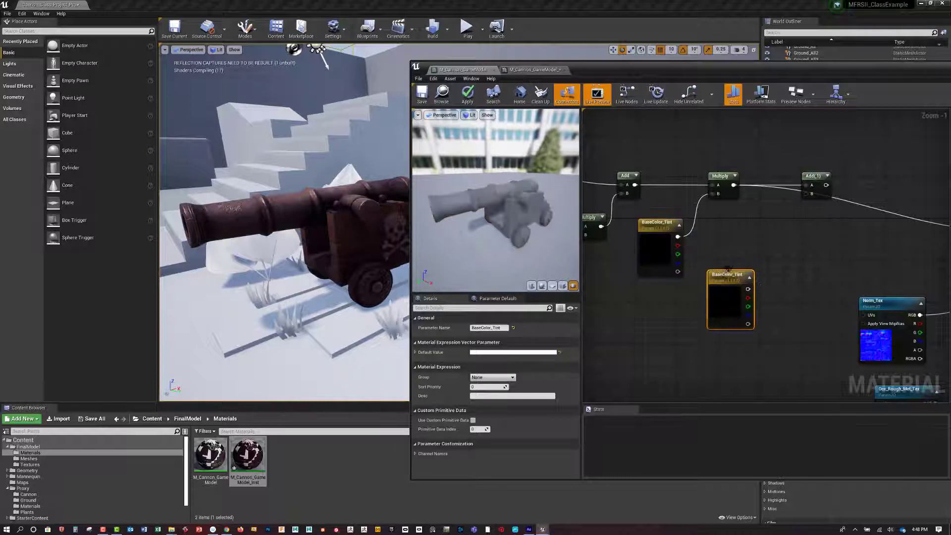
pyautogui.moveTo(727, 275); pyautogui.dragTo(754, 229)
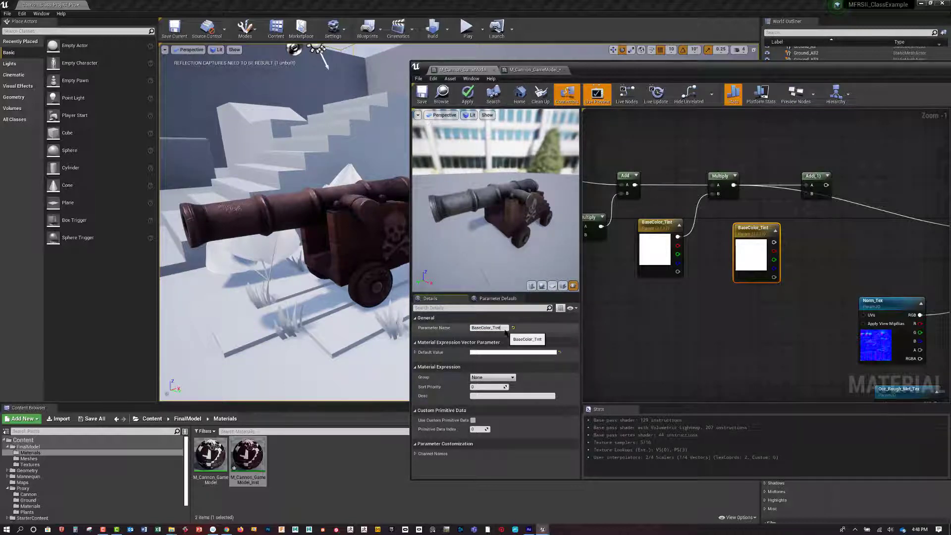
pyautogui.write('t')
pyautogui.press('Return')
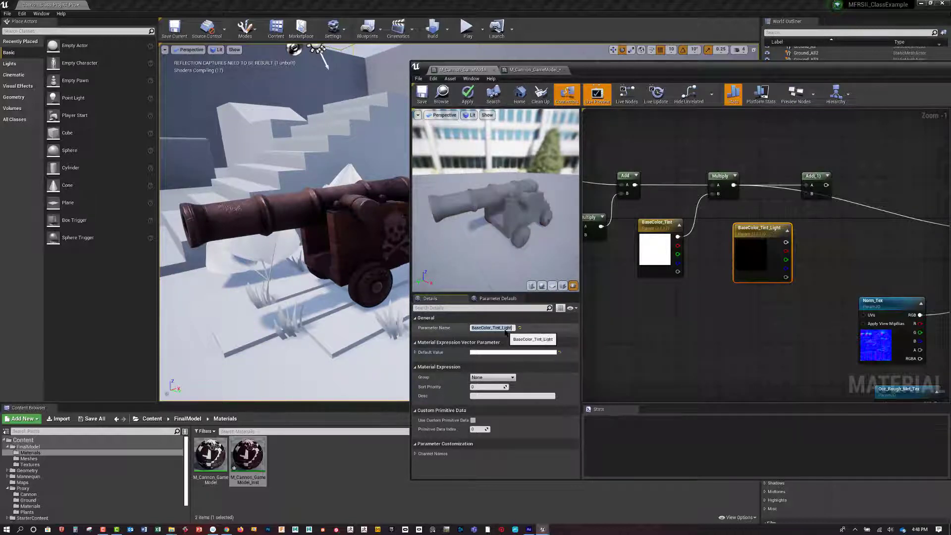
# - Rename the BaseColor_Tint parameter as BaseColor_Tint_Dark
pyautogui.click(648, 251)
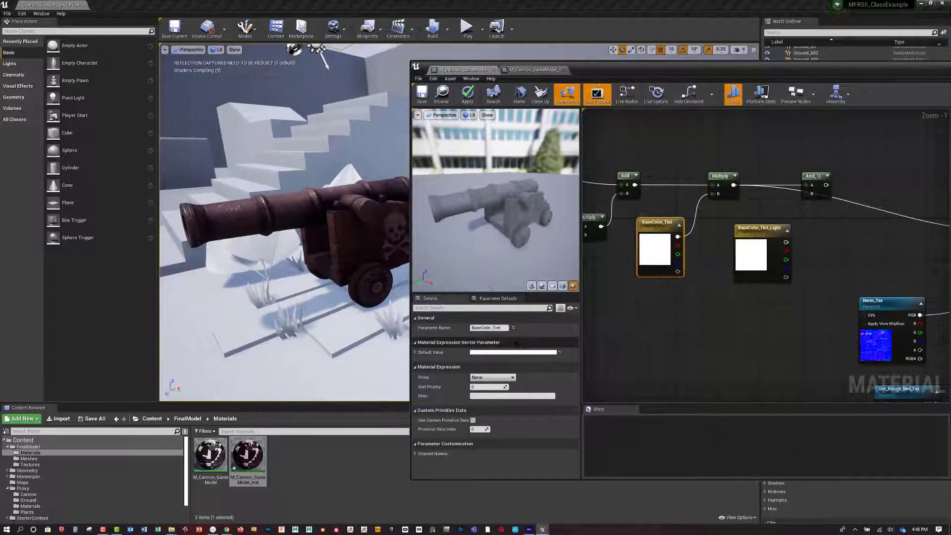
pyautogui.click(504, 328)
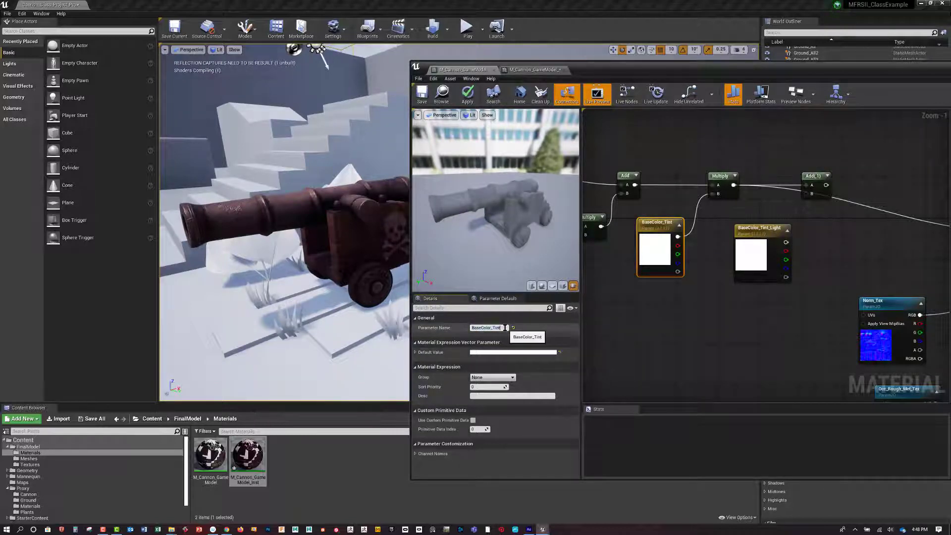
pyautogui.write('_')
pyautogui.write('Dark')
pyautogui.press('Return')
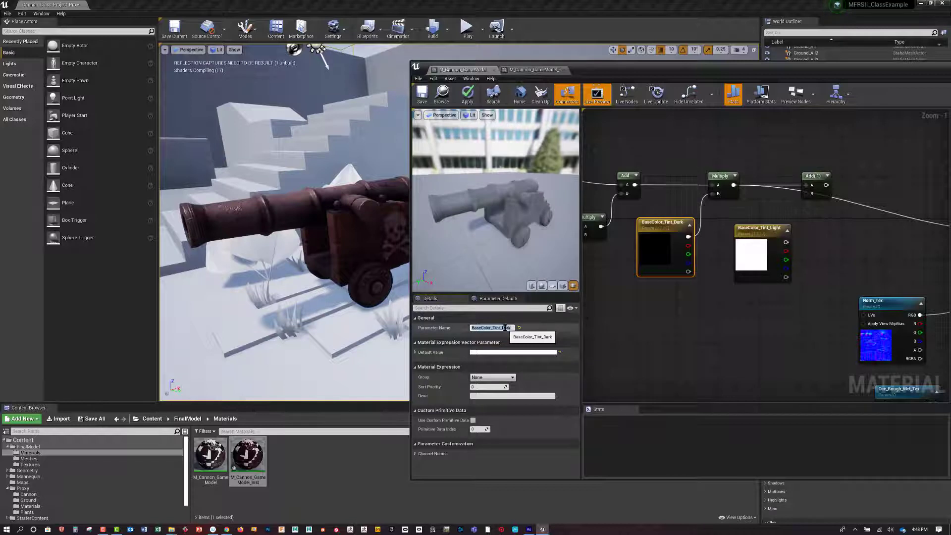
# - Connect BaseColor_Tint_Light to input B of the new Add node and set its default value to black, 000000FF
pyautogui.moveTo(786, 243); pyautogui.dragTo(811, 195)
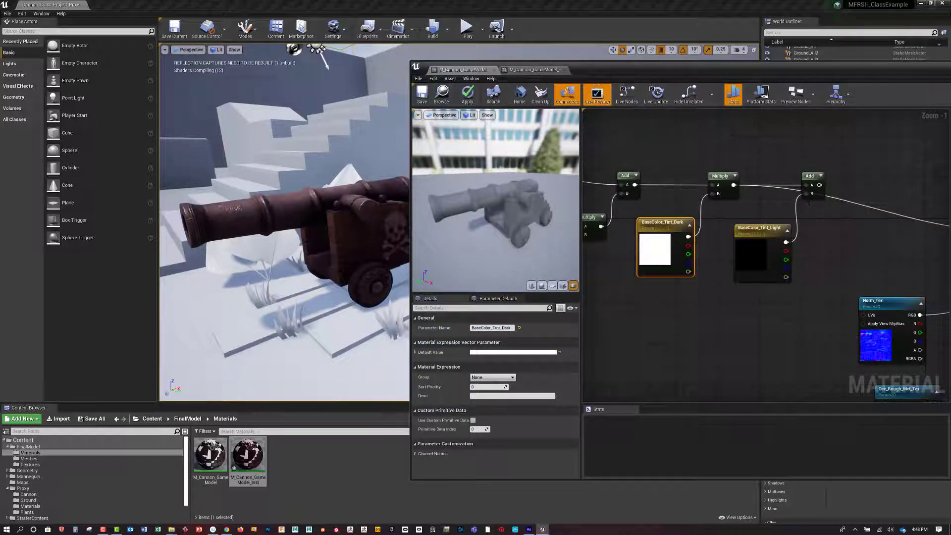
pyautogui.click(753, 248)
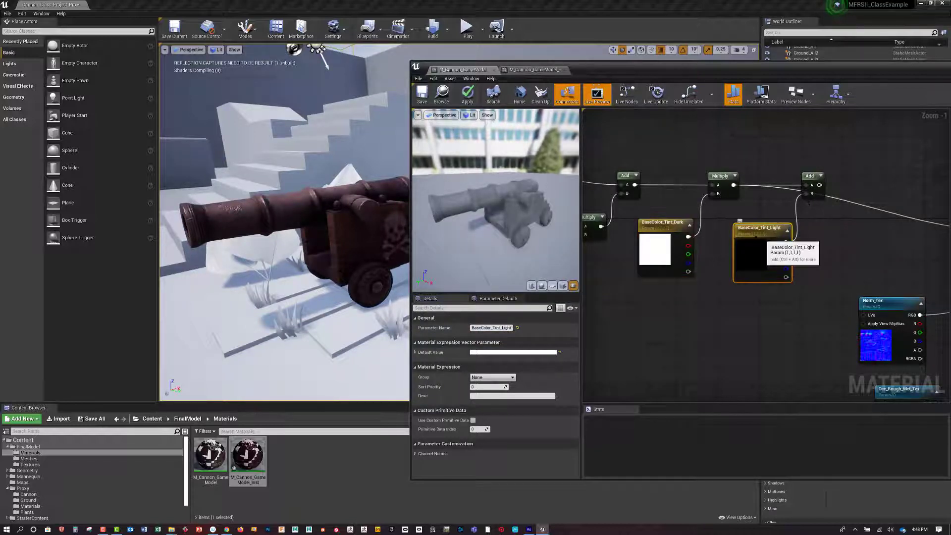
pyautogui.click(518, 352)
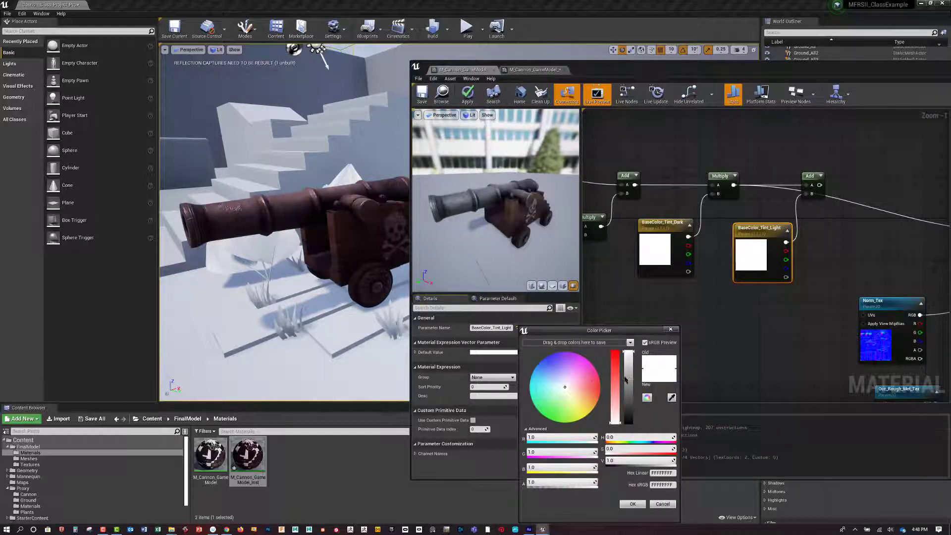
pyautogui.moveTo(626, 380); pyautogui.dragTo(627, 424)
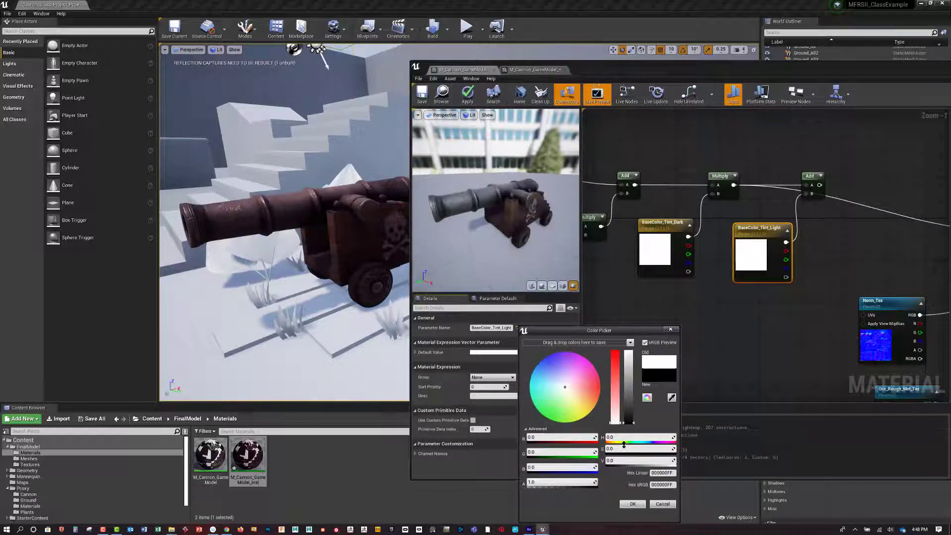
pyautogui.click(631, 504)
# - Connect the new Add node's output to the material's Base Color, replacing the existing connection, and save M_Cannon_GameModel
pyautogui.moveTo(868, 226); pyautogui.dragTo(740, 225, button='right')
pyautogui.moveTo(692, 185); pyautogui.dragTo(887, 232)
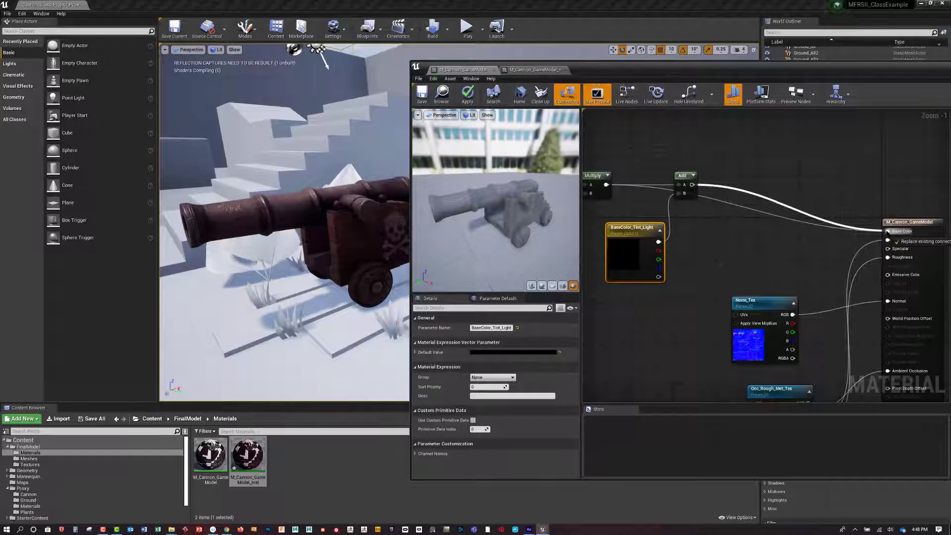
pyautogui.click(423, 96)
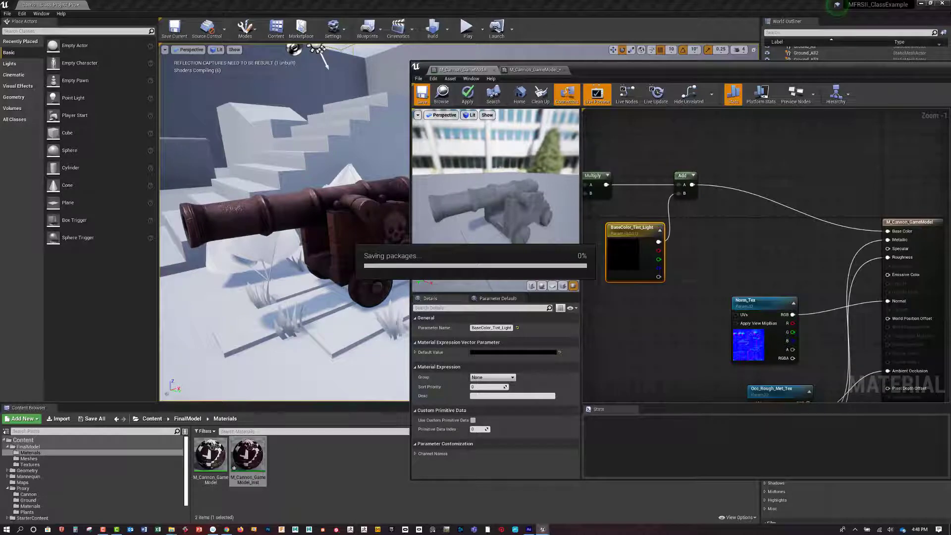
# - Open M_Cannon_GameModel_Inst, enable BaseColor_Tint_Light and set it to an orange-brown, hex sRGB 946137FF
pyautogui.doubleClick(264, 453)
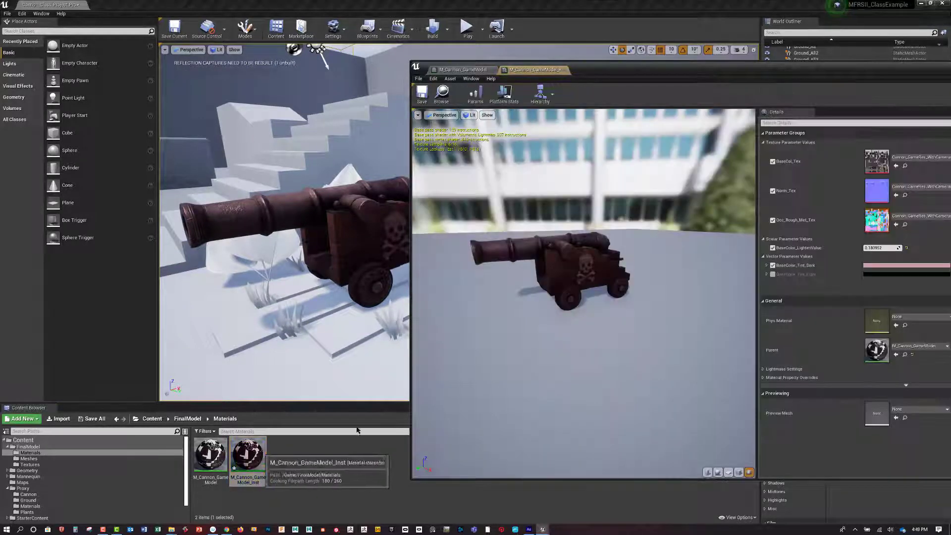
pyautogui.click(773, 275)
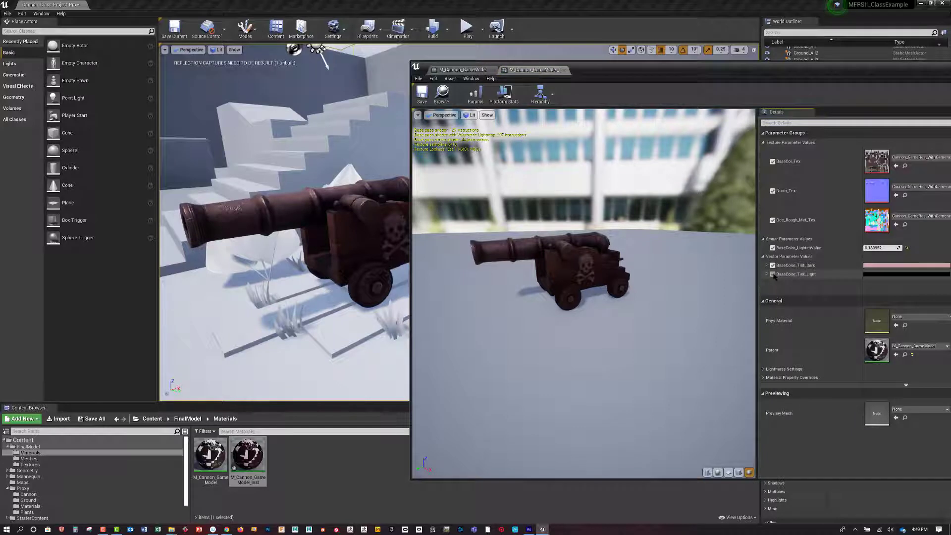
pyautogui.click(876, 277)
pyautogui.click(788, 338)
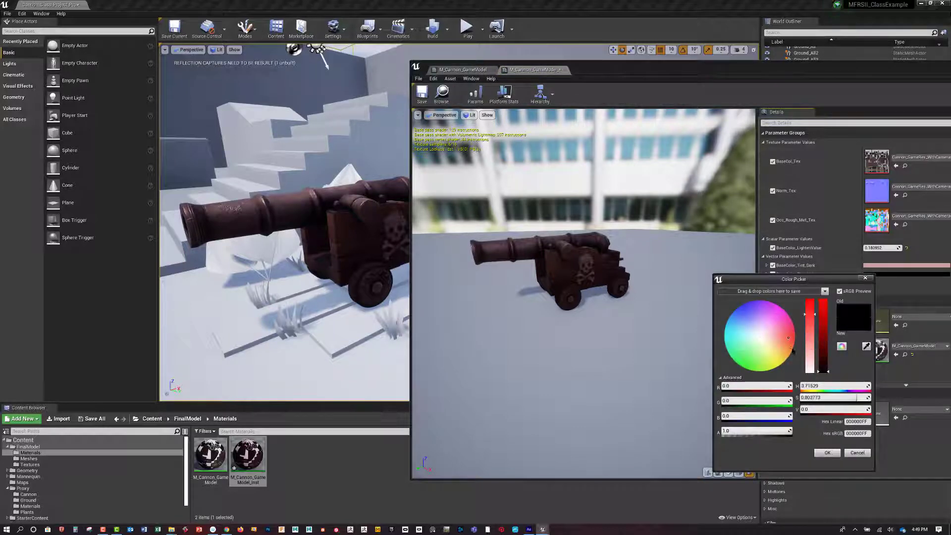
pyautogui.moveTo(822, 370); pyautogui.dragTo(823, 350)
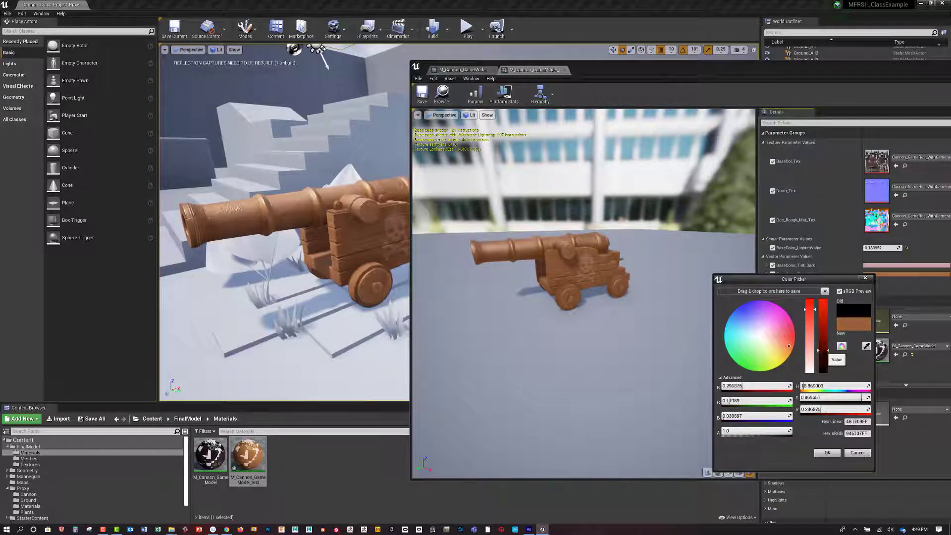
pyautogui.click(817, 452)
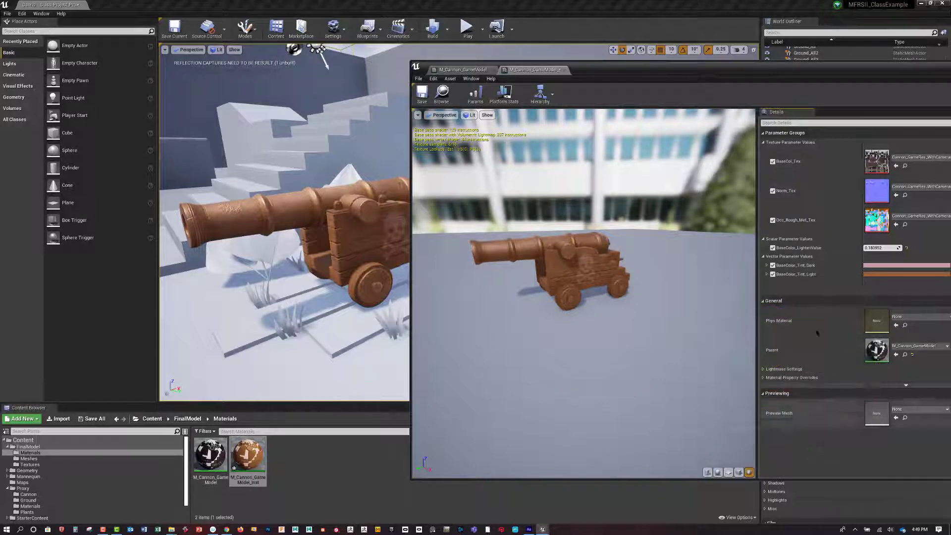
# - Set the instance's BaseColor_Tint_Dark to a muted purple, hex sRGB 8B6CA0FF, and check it on the preview cannon
pyautogui.click(906, 265)
pyautogui.moveTo(788, 323); pyautogui.dragTo(758, 308)
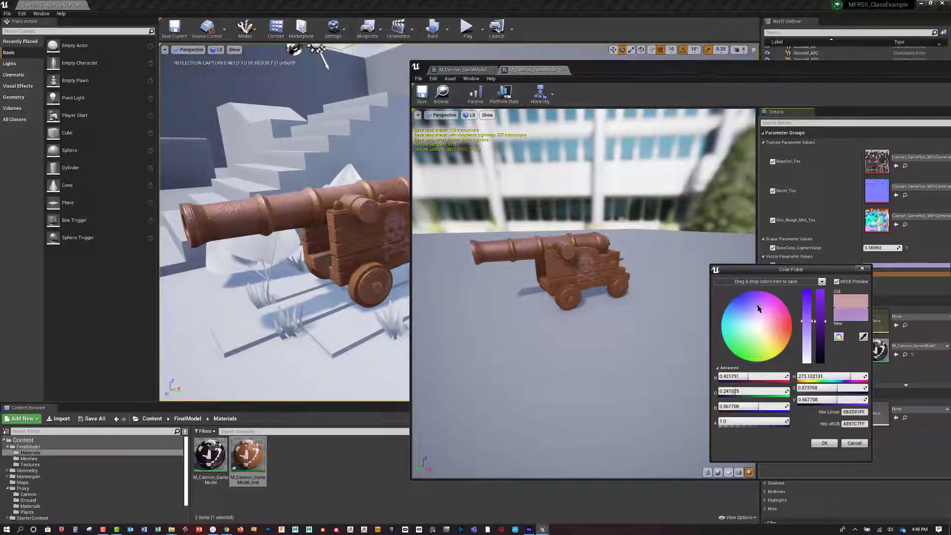
pyautogui.moveTo(818, 311); pyautogui.dragTo(824, 338)
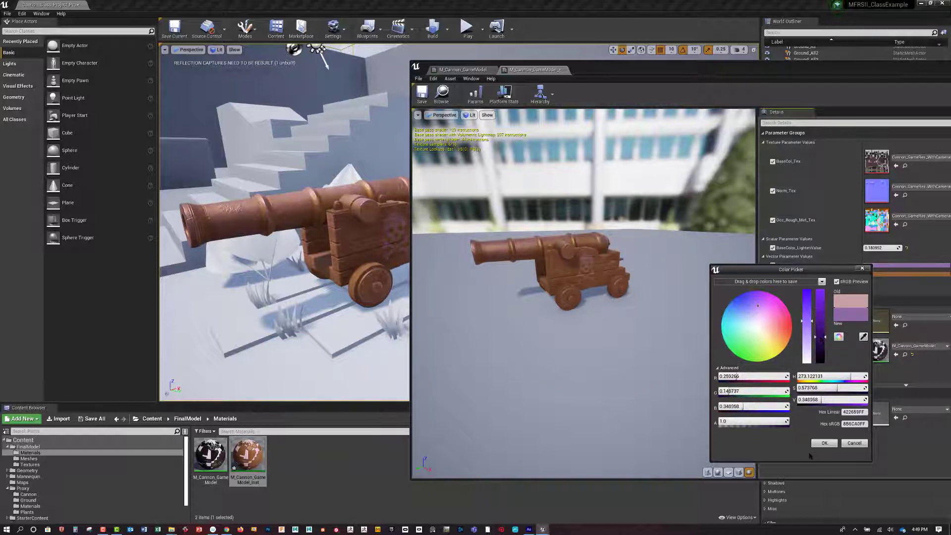
pyautogui.click(824, 443)
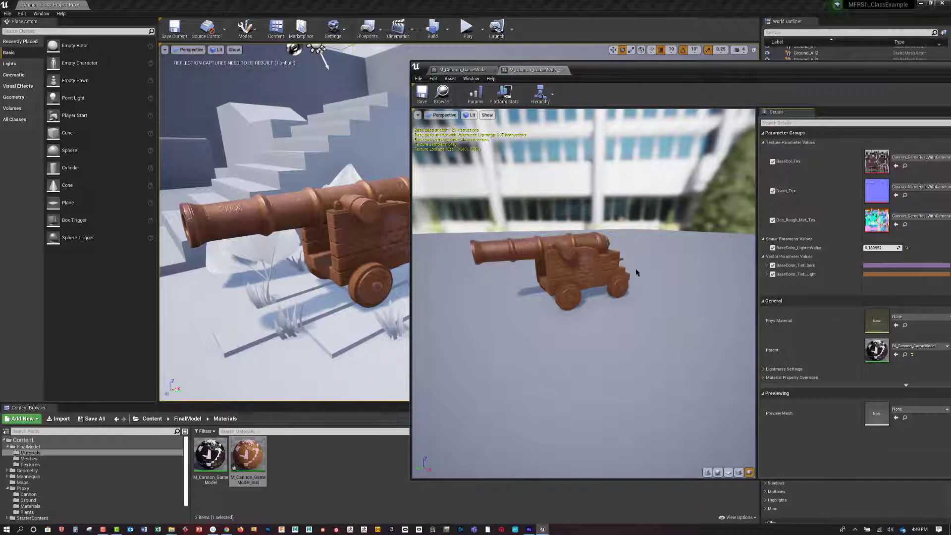
pyautogui.moveTo(585, 347); pyautogui.dragTo(550, 341)
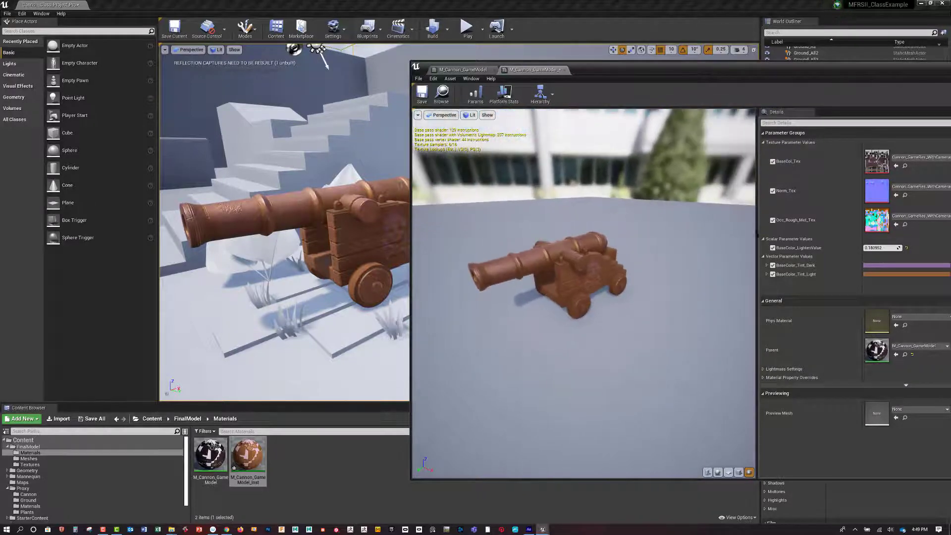
# - Set the instance's BaseColor_Tint_Light back to black by lowering its value to 0
pyautogui.click(870, 276)
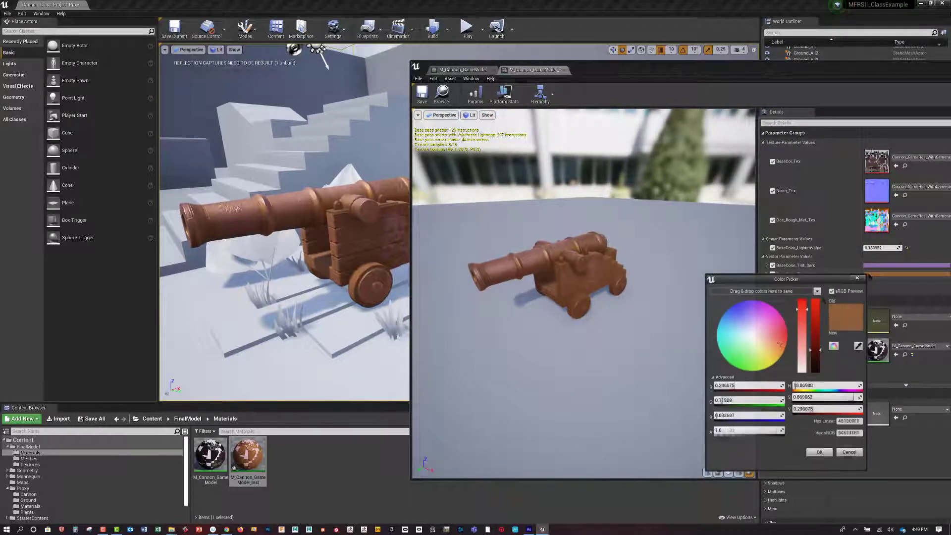
pyautogui.moveTo(817, 348); pyautogui.dragTo(824, 395)
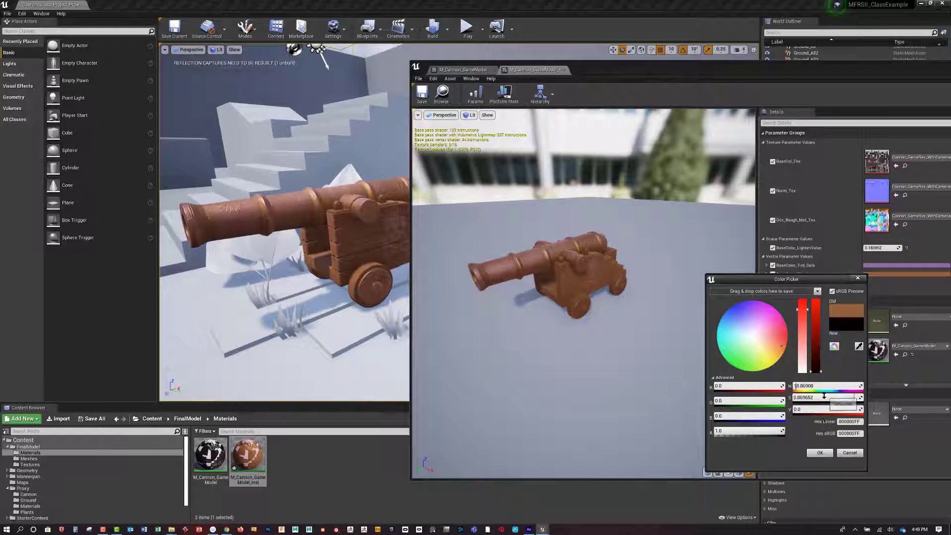
pyautogui.click(818, 452)
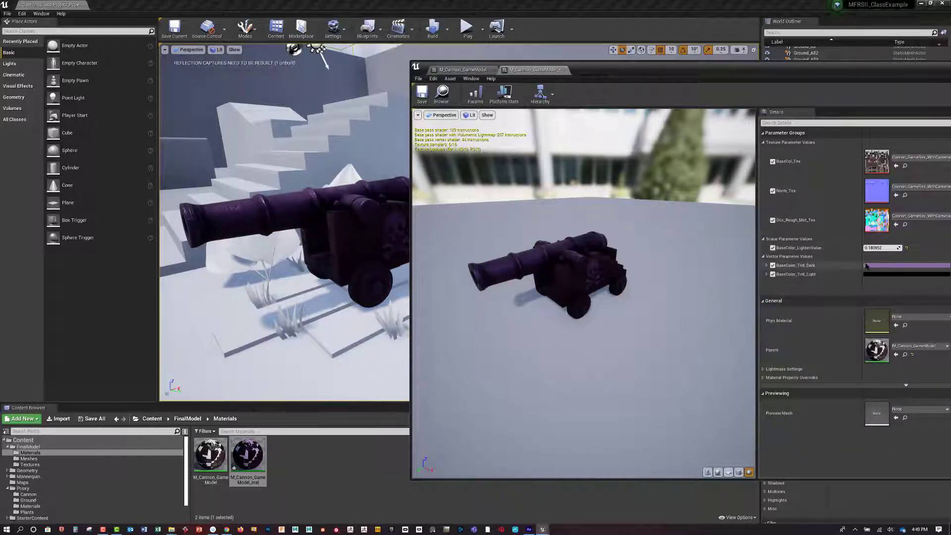
# - Set the instance's BaseColor_Tint_Dark to white by removing its saturation and raising its value
pyautogui.click(866, 266)
pyautogui.moveTo(800, 339); pyautogui.dragTo(799, 377)
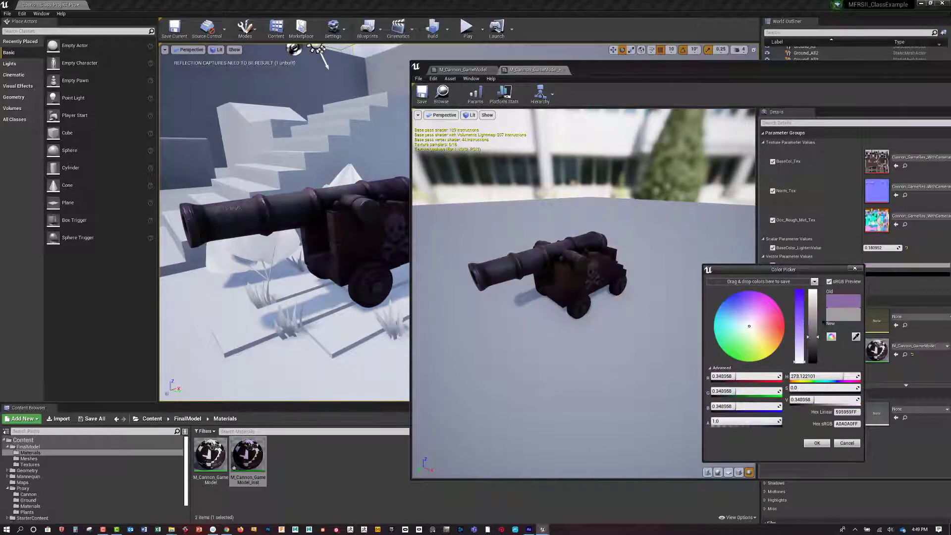
pyautogui.moveTo(813, 338); pyautogui.dragTo(816, 283)
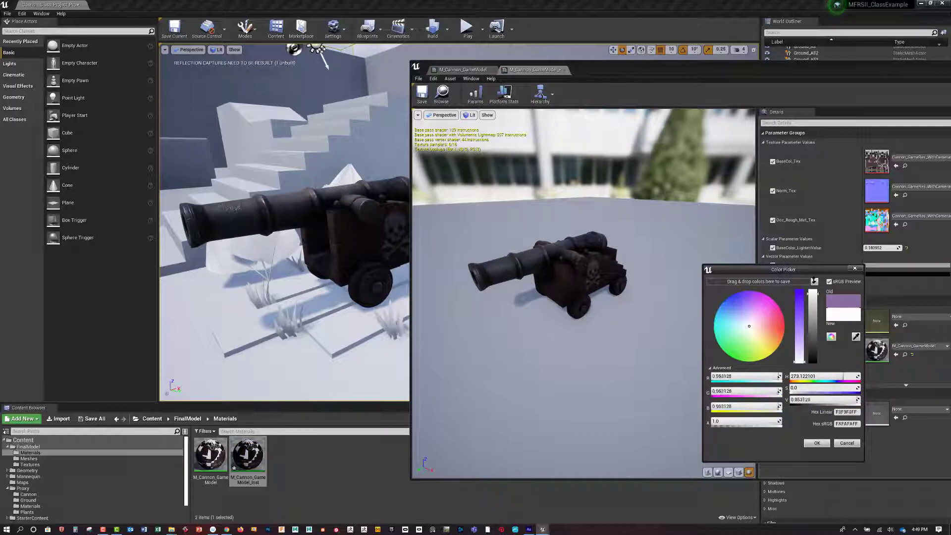
pyautogui.click(817, 443)
# - Try pinkish, bright and dark reds for the instance's BaseColor_Tint_Light, then lower its value back to black
pyautogui.click(869, 273)
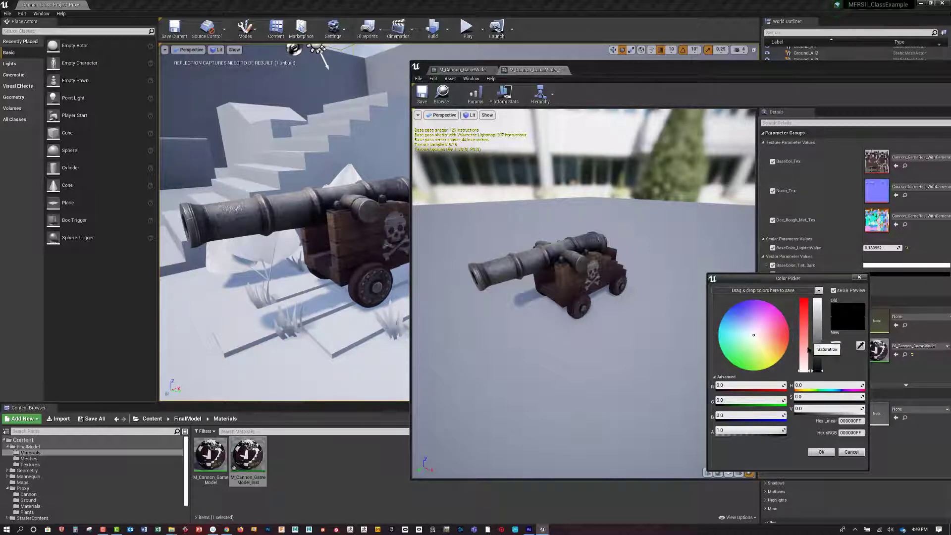
pyautogui.moveTo(805, 356); pyautogui.dragTo(821, 342)
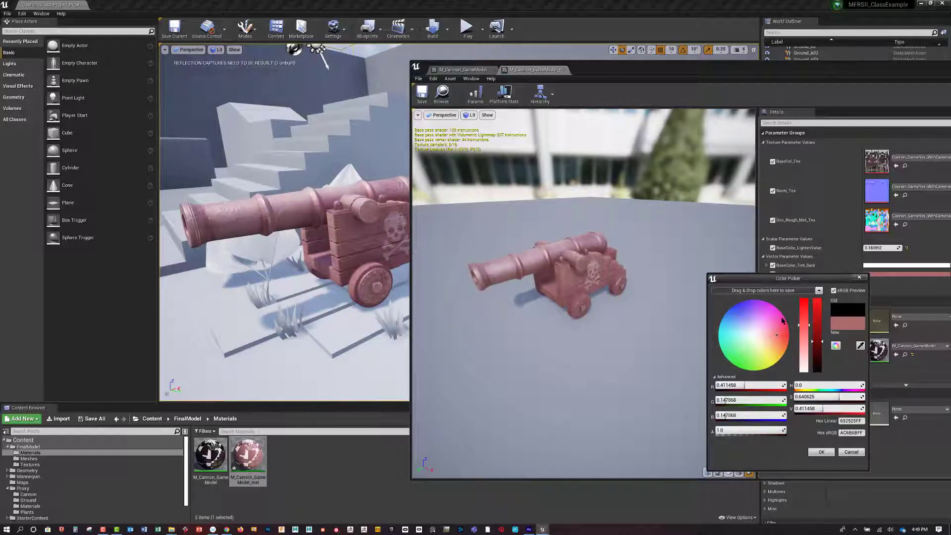
pyautogui.moveTo(819, 325); pyautogui.dragTo(804, 300)
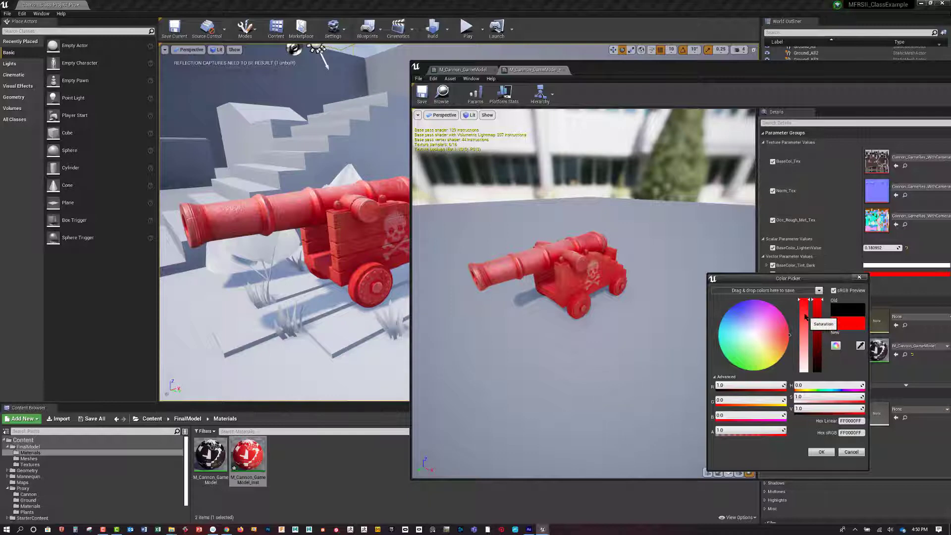
pyautogui.moveTo(804, 302); pyautogui.dragTo(822, 362)
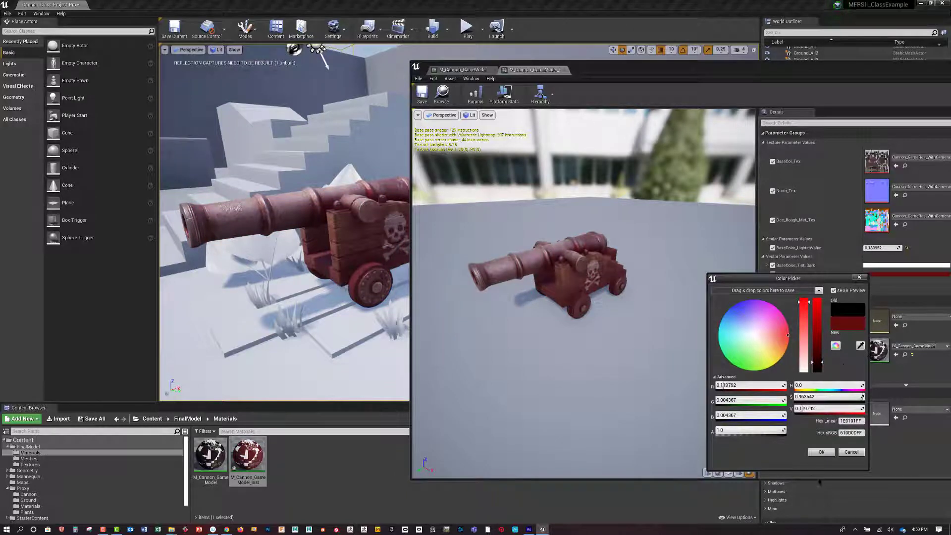
pyautogui.moveTo(818, 363); pyautogui.dragTo(818, 370)
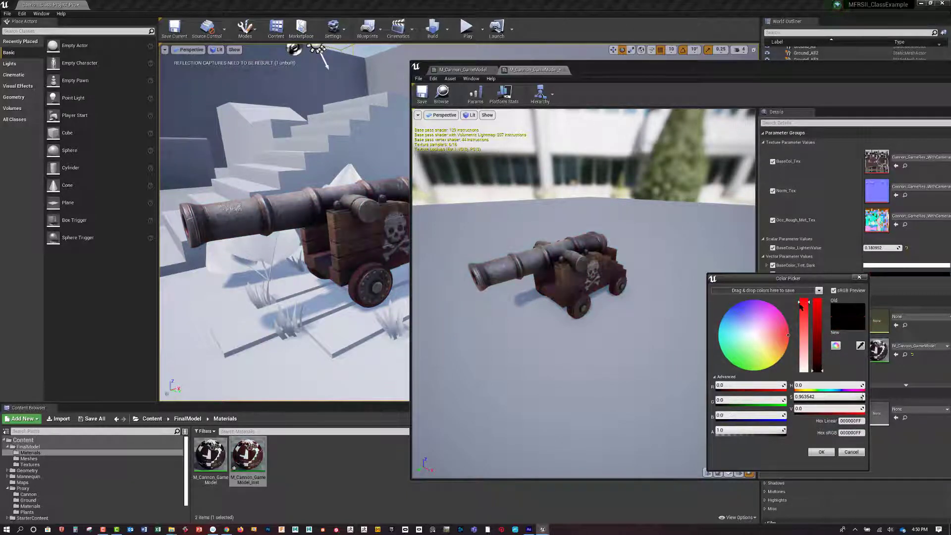
pyautogui.moveTo(803, 302); pyautogui.dragTo(796, 273)
pyautogui.click(819, 452)
# - Check the untinted cannon in the instance preview and the level, and save M_Cannon_GameModel_Inst
pyautogui.moveTo(585, 361); pyautogui.dragTo(590, 343)
pyautogui.moveTo(589, 343)
pyautogui.mouseDown(button='middle')
pyautogui.moveTo(581, 337)
pyautogui.moveTo(642, 347)
pyautogui.moveTo(600, 336)
pyautogui.mouseUp(button='middle')
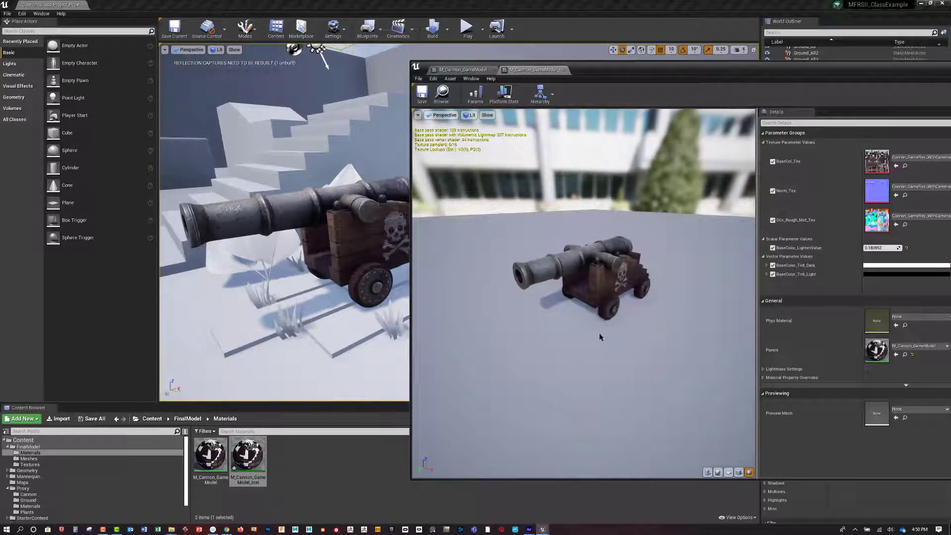
pyautogui.moveTo(285, 297)
pyautogui.keyDown('alt'); pyautogui.mouseDown()
pyautogui.moveTo(262, 290)
pyautogui.moveTo(305, 295)
pyautogui.moveTo(297, 300)
pyautogui.mouseUp(); pyautogui.keyUp('alt')
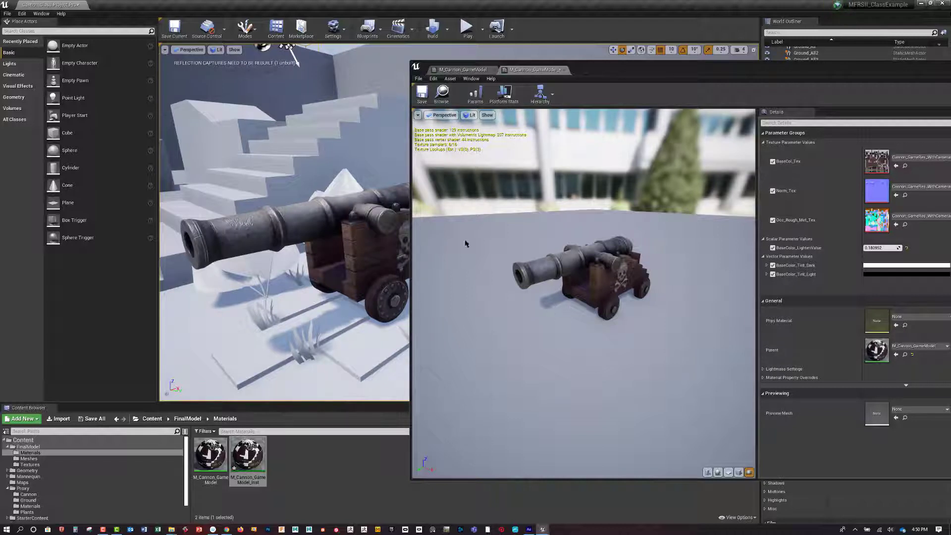
pyautogui.click(421, 94)
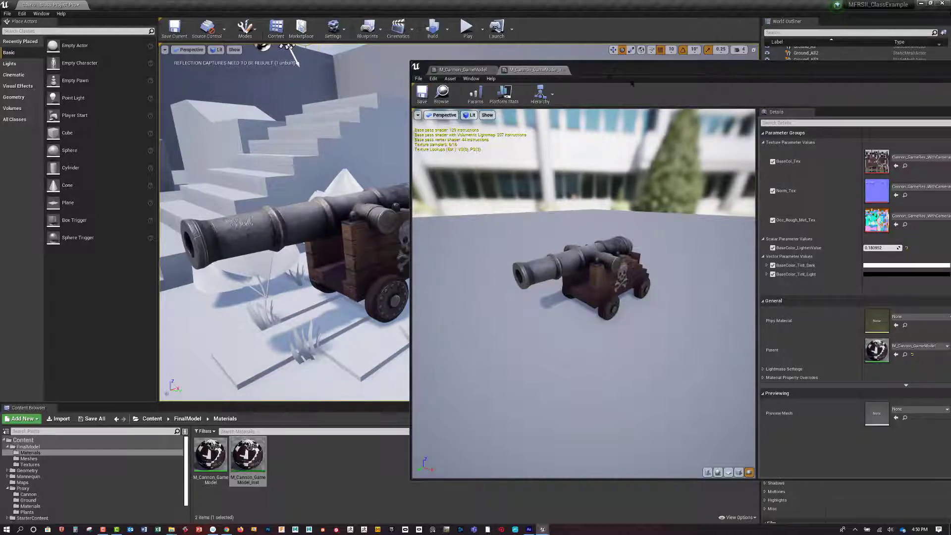
# - Return to the M_Cannon_GameModel graph and examine the lighten and dark/light tint node chain feeding Base Color
pyautogui.moveTo(445, 70); pyautogui.dragTo(501, 74)
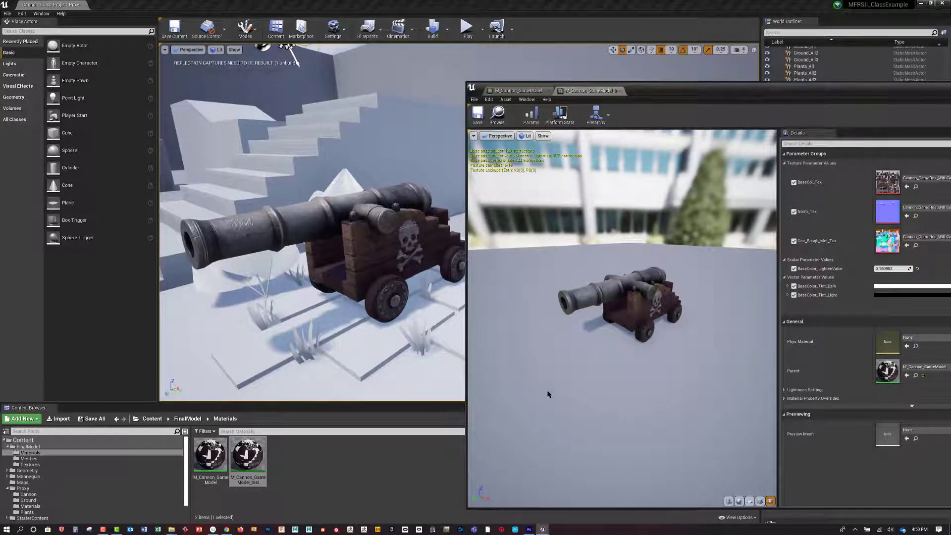
pyautogui.click(518, 91)
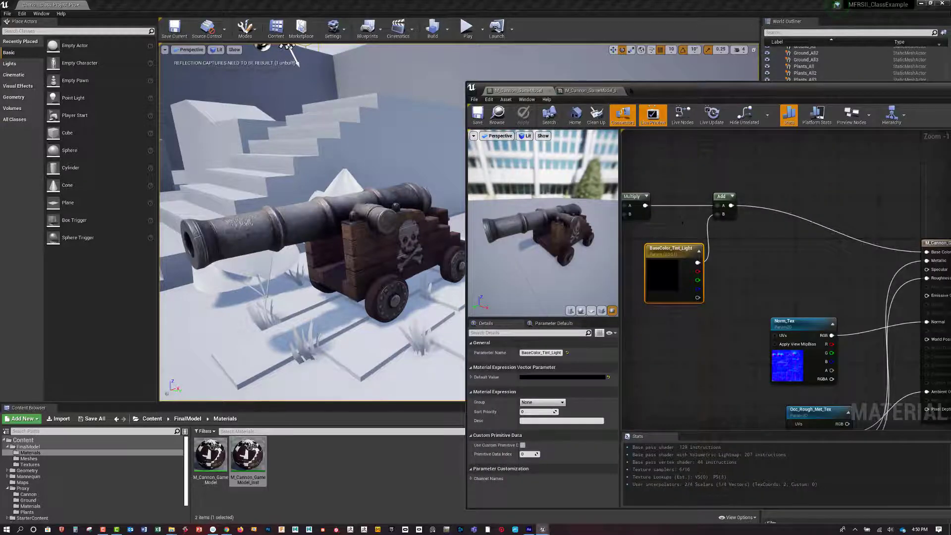
pyautogui.moveTo(467, 83); pyautogui.dragTo(362, 74)
pyautogui.scroll(-2, 599, 328)
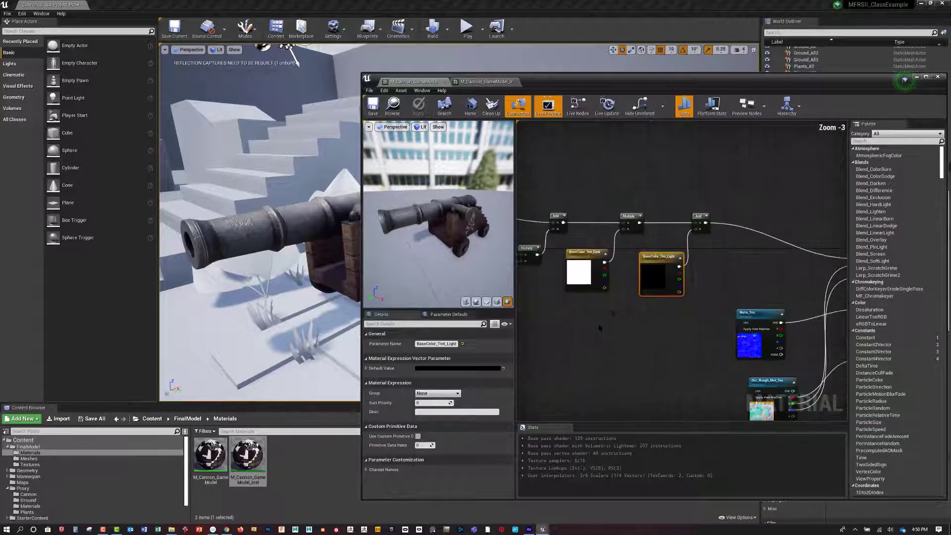
pyautogui.moveTo(600, 328); pyautogui.dragTo(657, 325, button='right')
pyautogui.moveTo(591, 311)
pyautogui.mouseDown(button='right')
pyautogui.moveTo(606, 322)
pyautogui.moveTo(592, 321)
pyautogui.mouseUp(button='right')
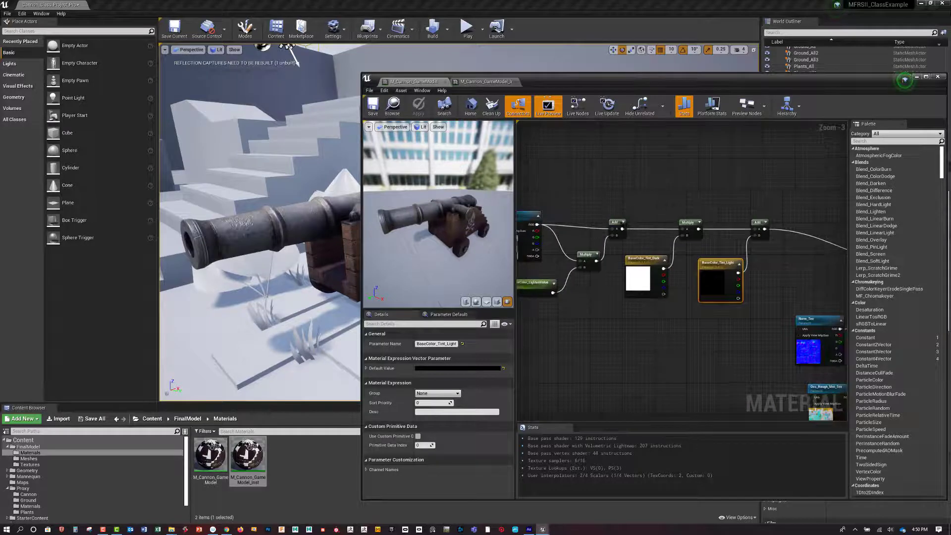
# - Line up the BaseColor_Tint_Dark and BaseColor_Tint_Light parameters and their Add and Multiply nodes in a tidy row
pyautogui.moveTo(615, 220); pyautogui.dragTo(614, 218)
pyautogui.moveTo(639, 259); pyautogui.dragTo(629, 256)
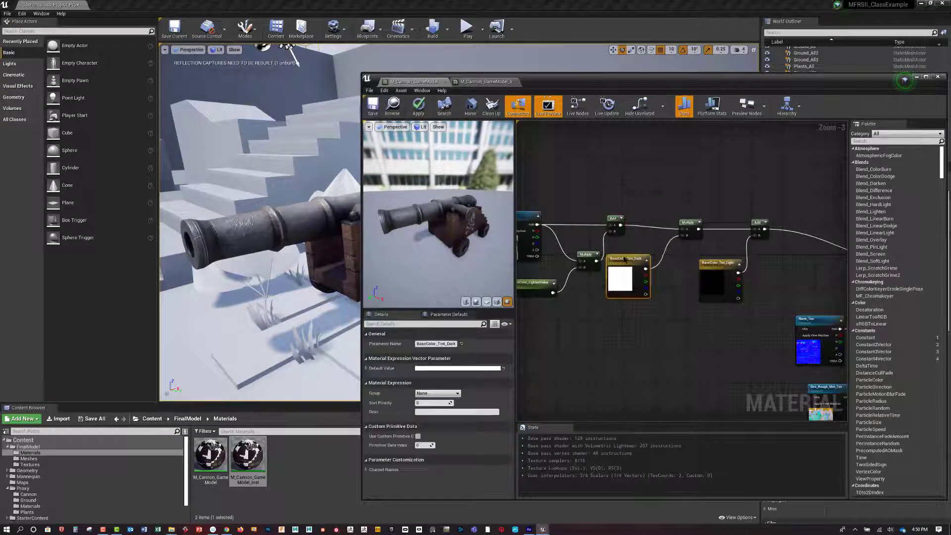
pyautogui.moveTo(691, 223); pyautogui.dragTo(686, 218)
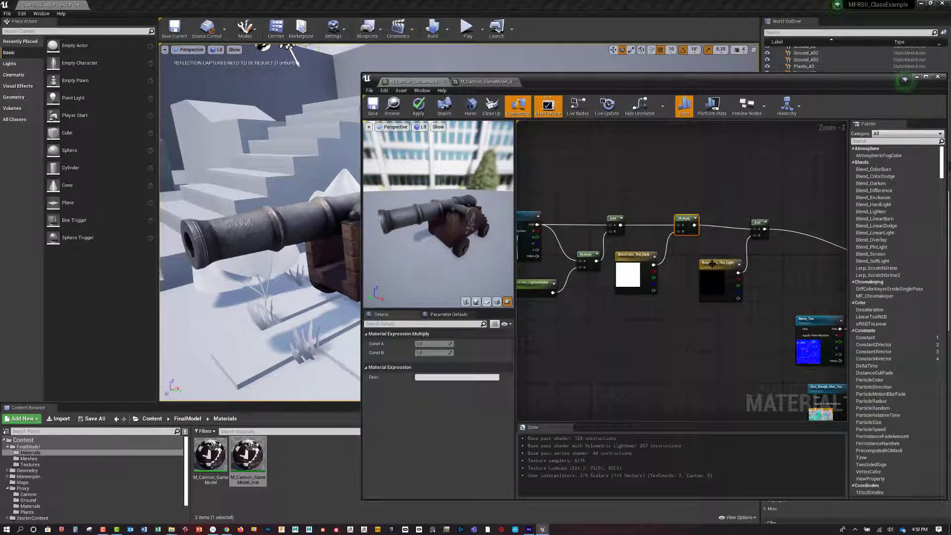
pyautogui.moveTo(719, 263); pyautogui.dragTo(710, 254)
pyautogui.moveTo(756, 218); pyautogui.dragTo(746, 215)
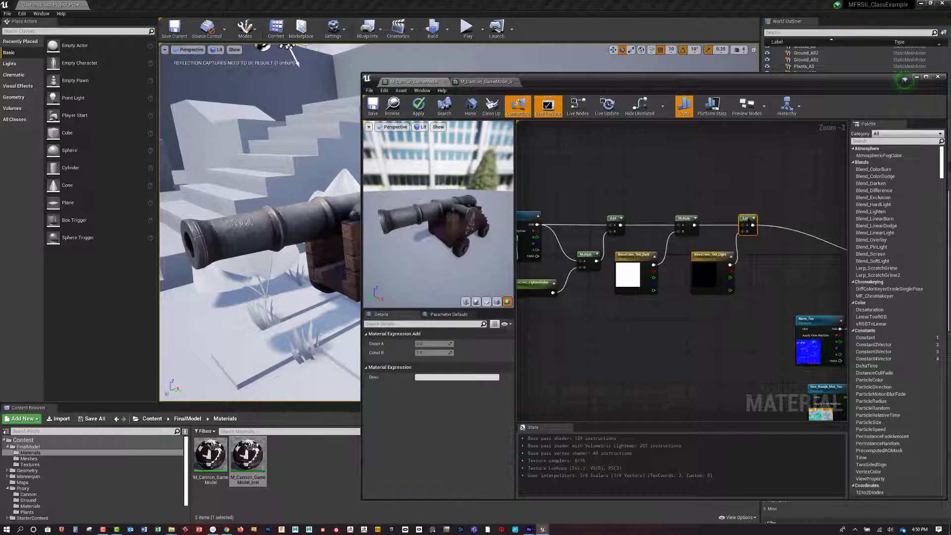
# - Add a Linear Interpolate (Lerp) node and align it after the final Add node of the tint chain
pyautogui.scroll(2, 688, 272)
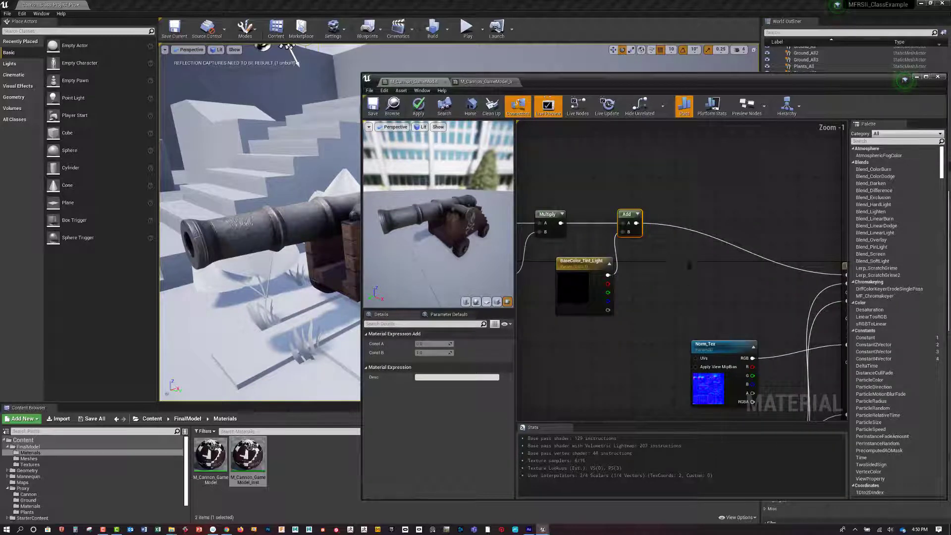
pyautogui.rightClick(689, 271)
pyautogui.click(670, 253)
pyautogui.click(673, 253)
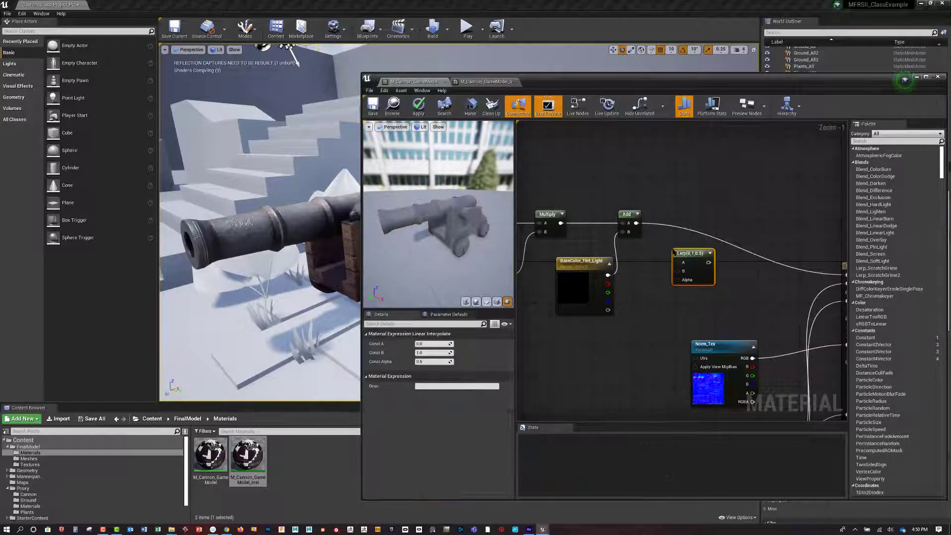
pyautogui.click(685, 229)
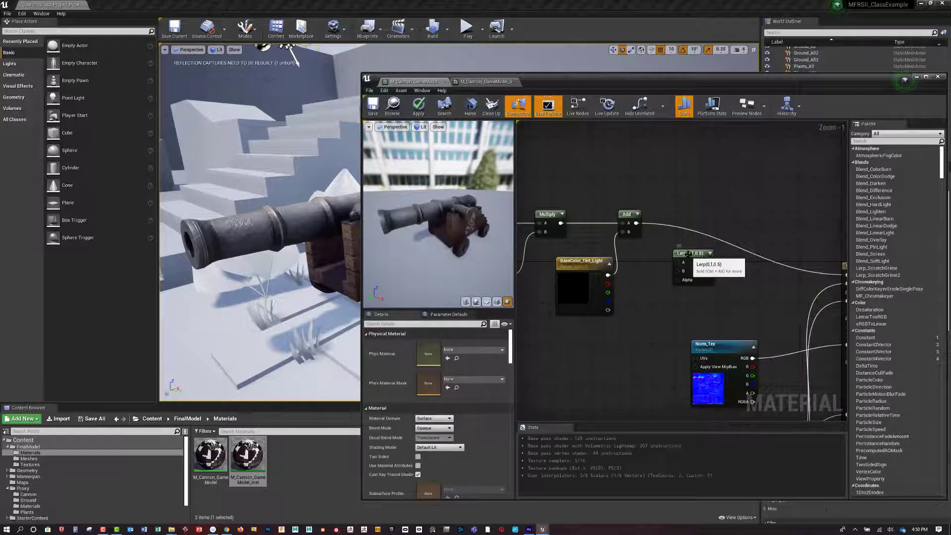
pyautogui.moveTo(690, 257); pyautogui.dragTo(706, 215)
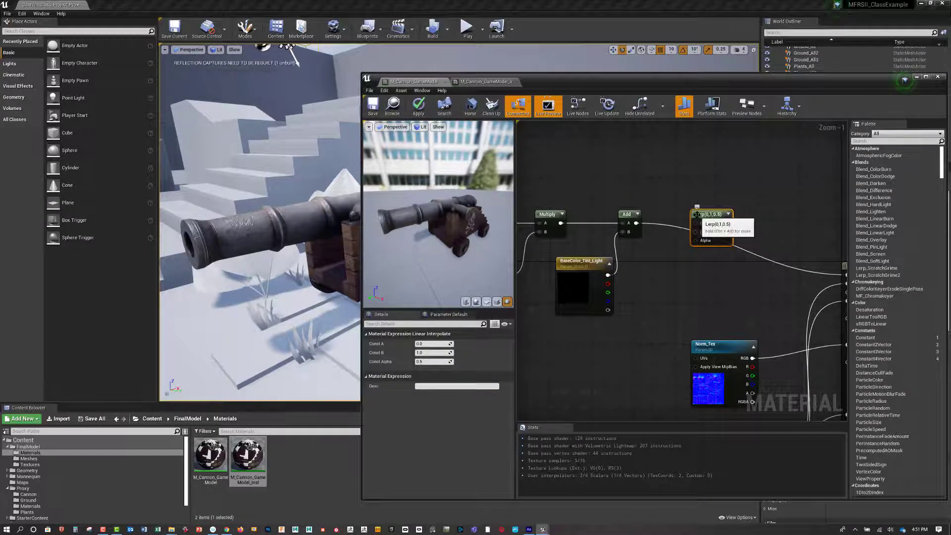
pyautogui.moveTo(705, 214); pyautogui.dragTo(706, 225)
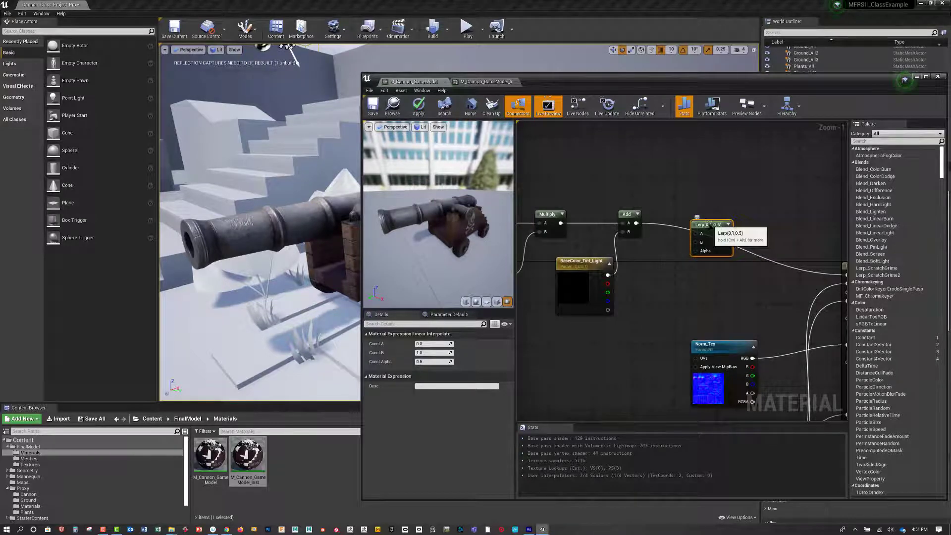
pyautogui.moveTo(708, 224)
pyautogui.mouseDown()
pyautogui.moveTo(708, 245)
pyautogui.moveTo(711, 215)
pyautogui.mouseUp()
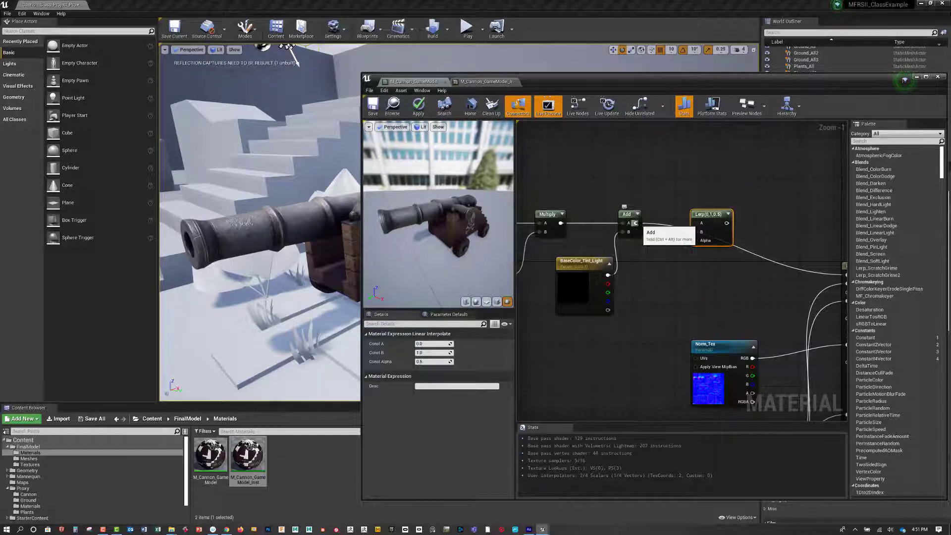
# - Move the Lerp node above the tint chain and connect BaseCol_Tex's RGB output to its A input
pyautogui.moveTo(636, 222); pyautogui.dragTo(697, 223)
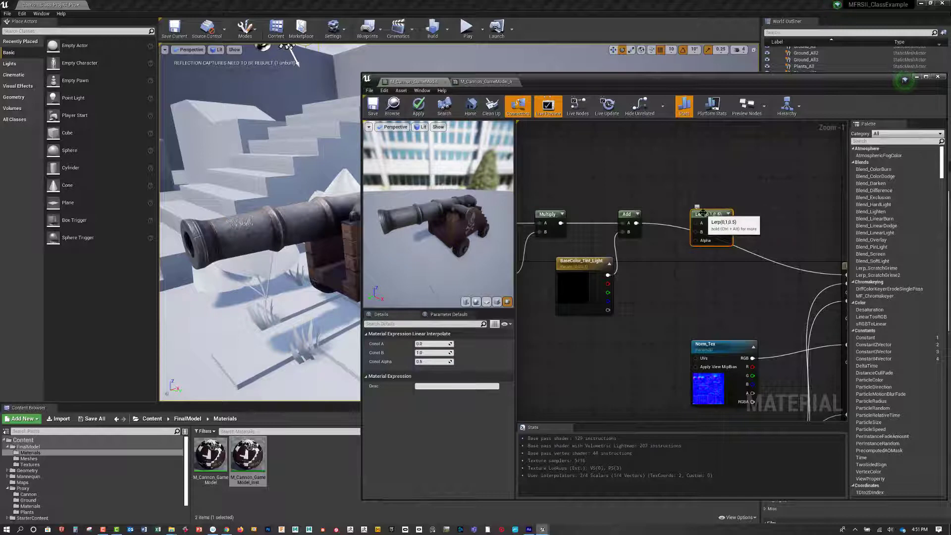
pyautogui.moveTo(708, 214); pyautogui.dragTo(753, 254, button='right')
pyautogui.moveTo(753, 253); pyautogui.dragTo(728, 176)
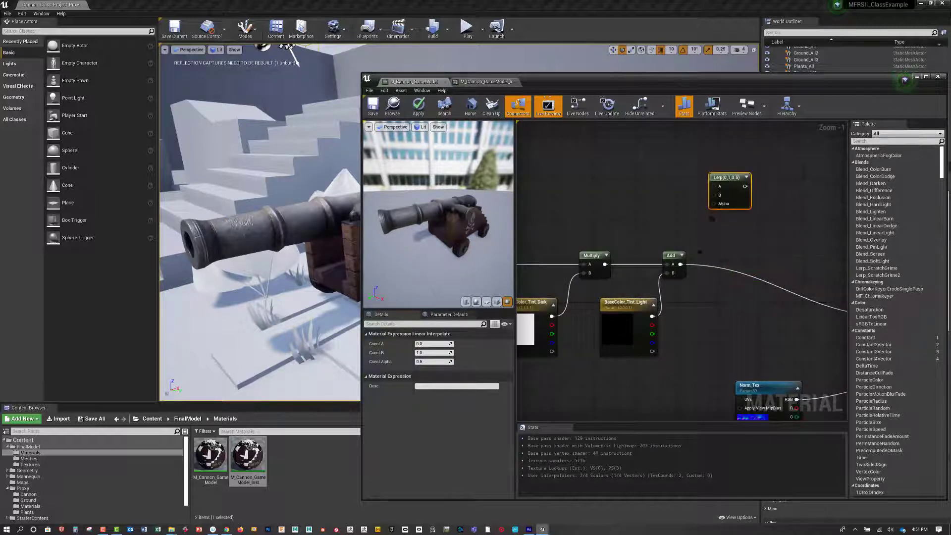
pyautogui.moveTo(584, 244); pyautogui.dragTo(688, 251, button='right')
pyautogui.scroll(-2, 669, 256)
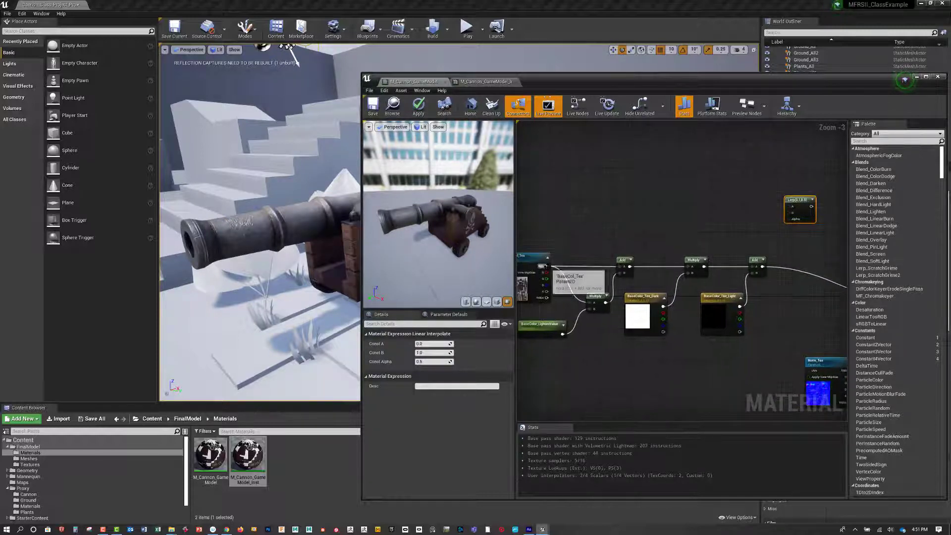
pyautogui.moveTo(547, 266); pyautogui.dragTo(796, 214)
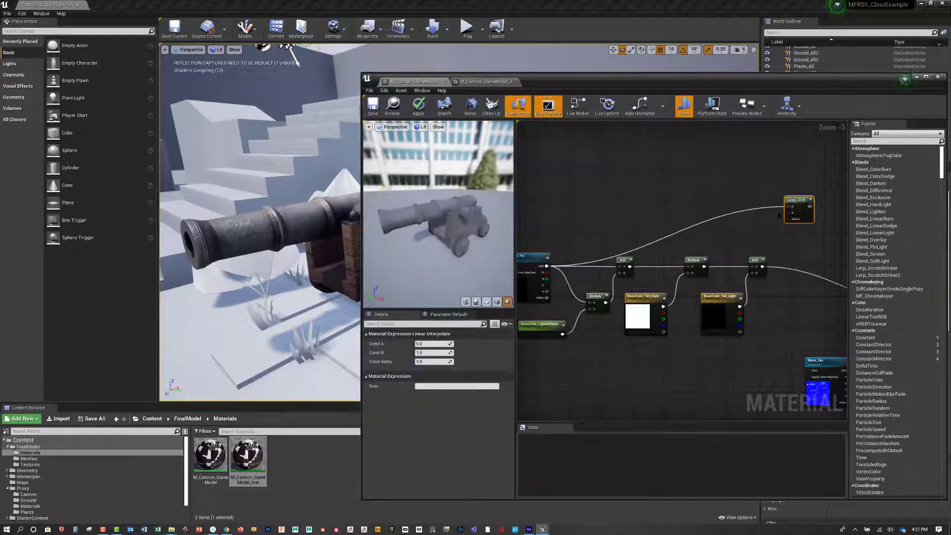
# - Insert a reroute point on the wire from BaseCol_Tex to the Lerp and place it so the wire clears the tint chain
pyautogui.doubleClick(685, 230)
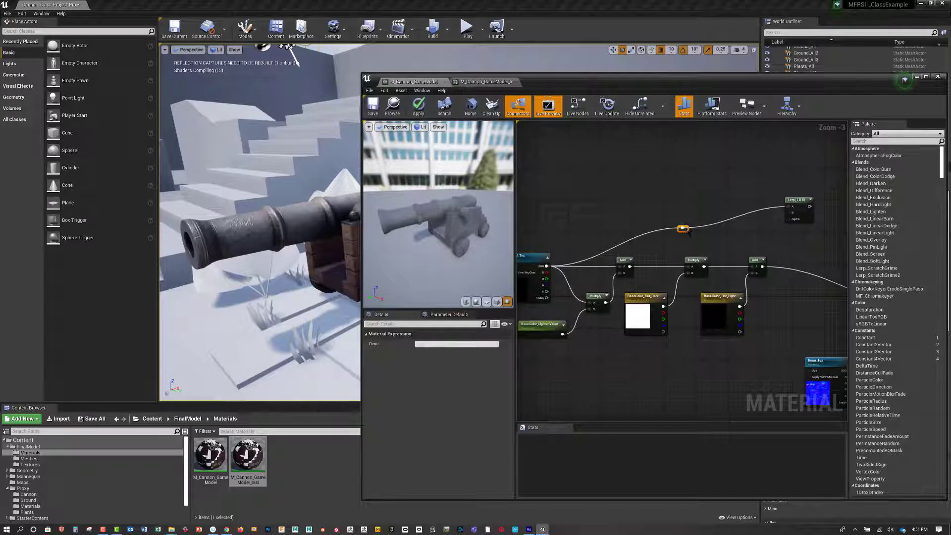
pyautogui.moveTo(687, 231); pyautogui.dragTo(622, 213)
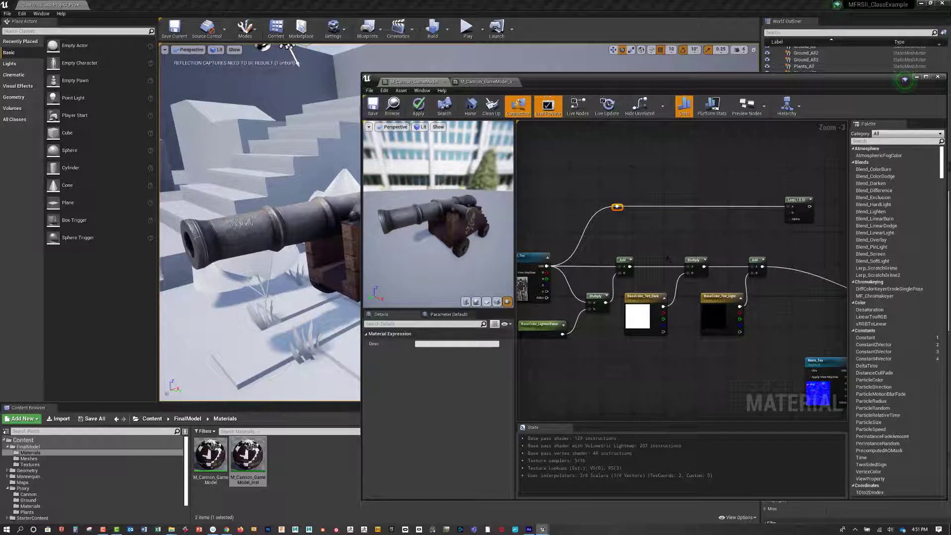
pyautogui.moveTo(633, 228)
pyautogui.mouseDown(button='right')
pyautogui.moveTo(613, 226)
pyautogui.moveTo(627, 228)
pyautogui.mouseUp(button='right')
pyautogui.moveTo(755, 243); pyautogui.dragTo(756, 243, button='right')
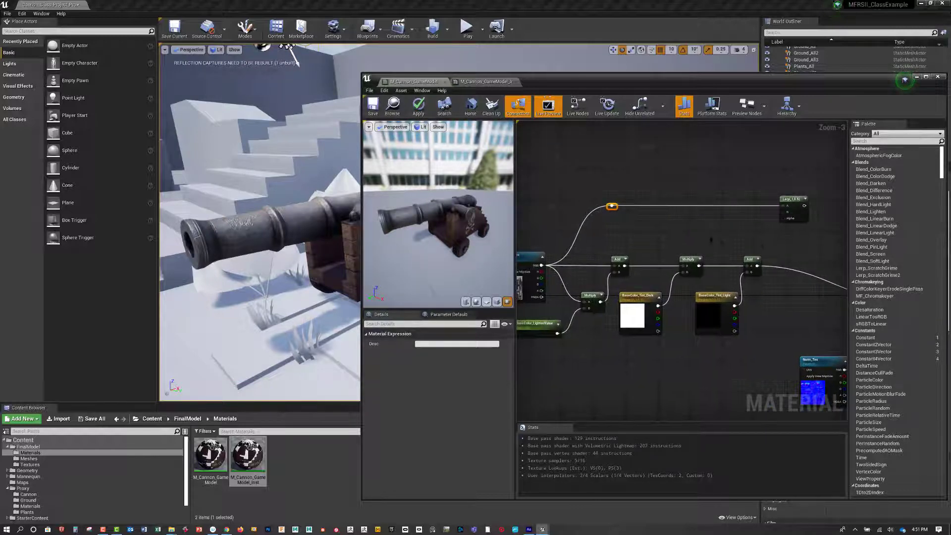
pyautogui.moveTo(568, 303); pyautogui.dragTo(582, 301, button='right')
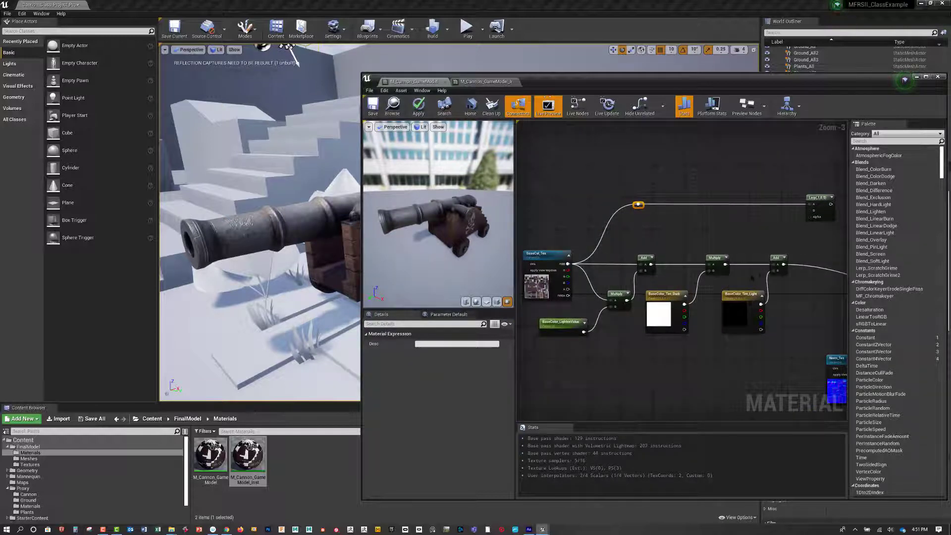
# - Connect the output of the tint chain's final Add node to the Lerp's B input
pyautogui.moveTo(754, 266); pyautogui.dragTo(735, 277, button='right')
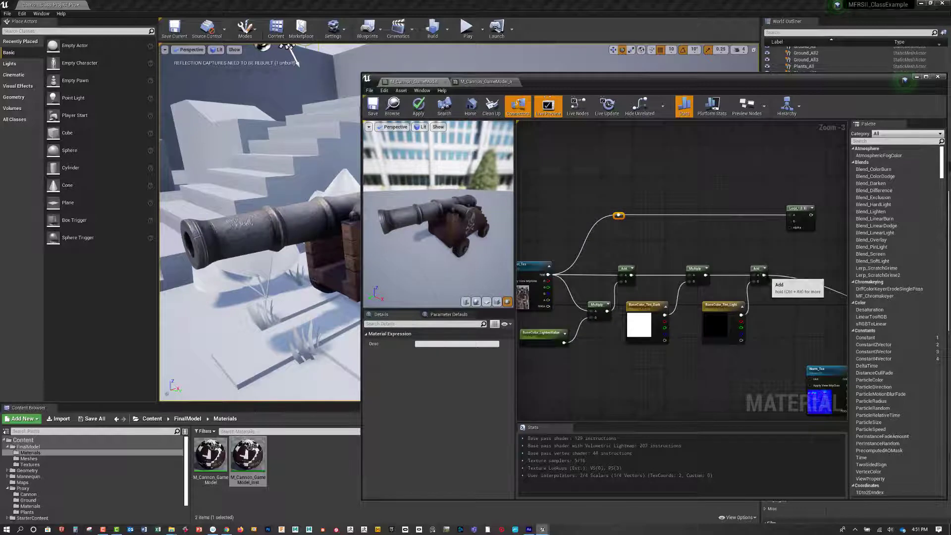
pyautogui.moveTo(764, 275); pyautogui.dragTo(794, 221)
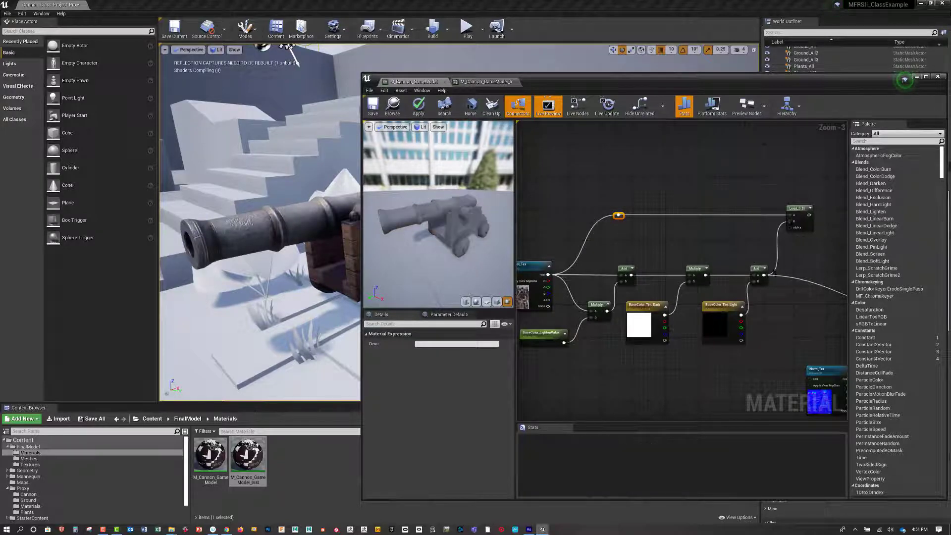
pyautogui.click(797, 257)
# - Add a Constant node below the Lerp and convert it to a scalar parameter
pyautogui.moveTo(796, 257); pyautogui.dragTo(726, 249, button='right')
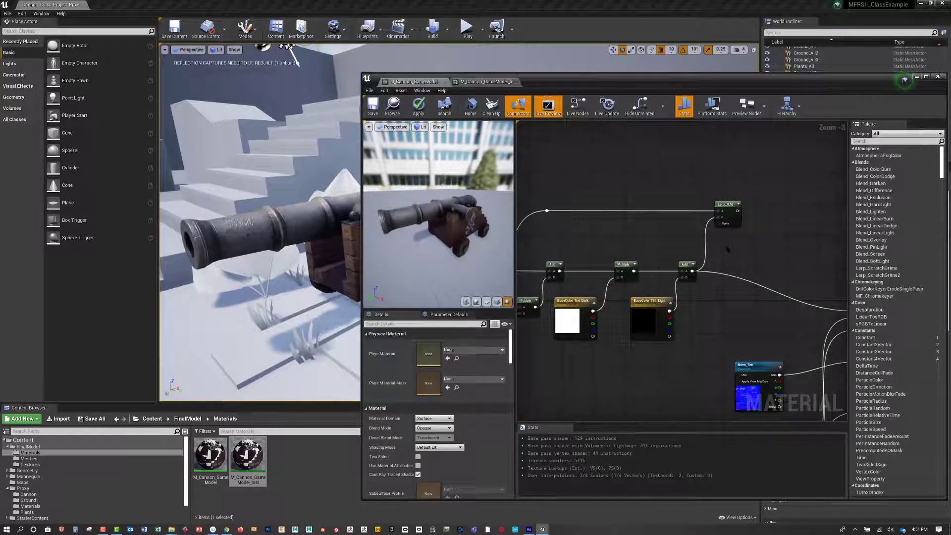
pyautogui.moveTo(744, 266); pyautogui.dragTo(733, 281, button='right')
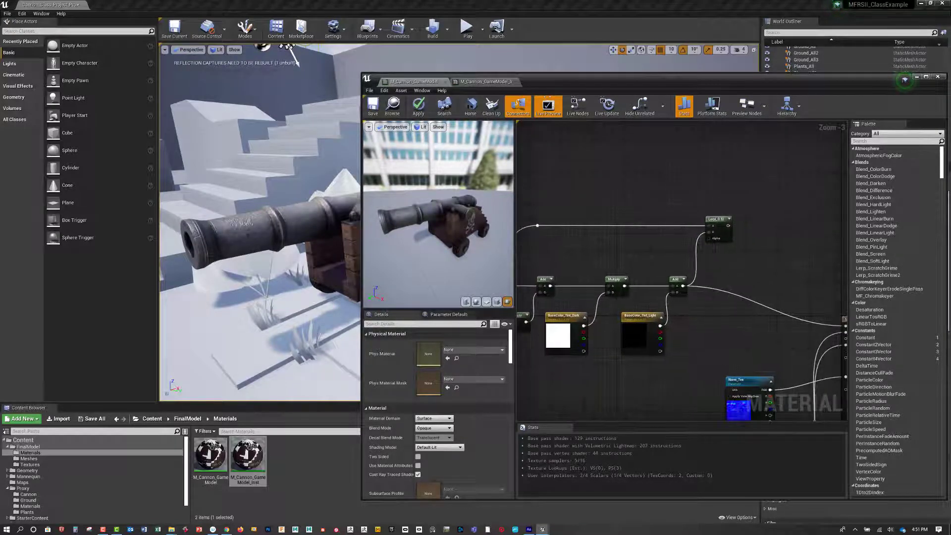
pyautogui.click(724, 262)
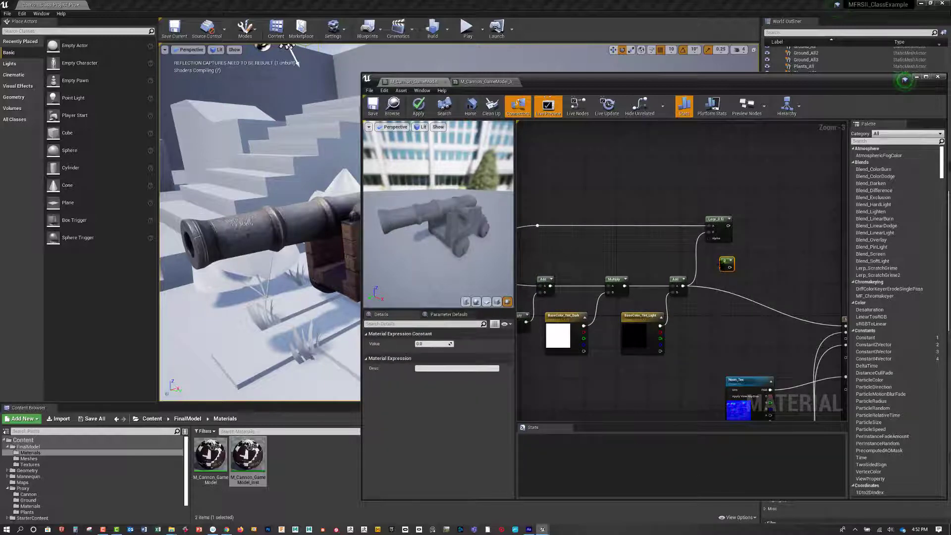
pyautogui.rightClick(724, 263)
pyautogui.click(749, 267)
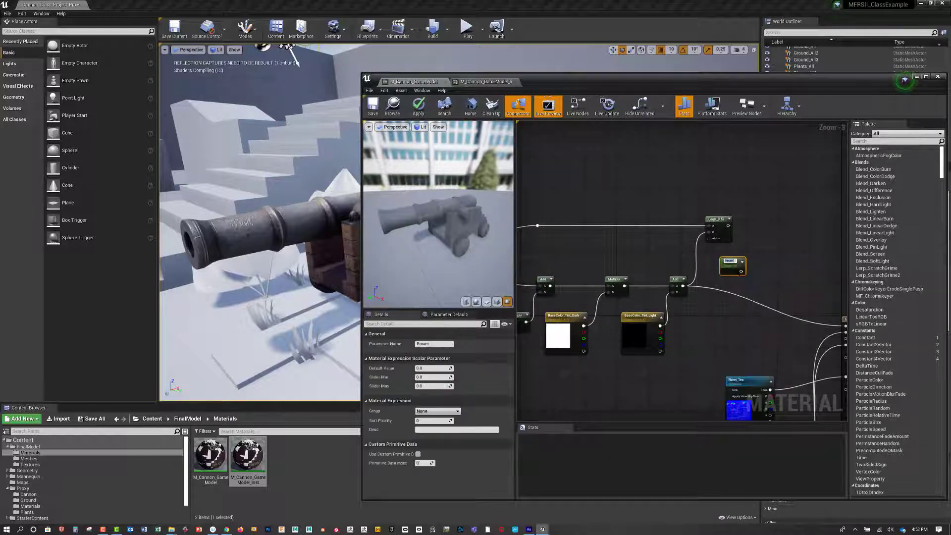
# - Name the new scalar parameter BaseColor_LerpAlpha
pyautogui.moveTo(438, 343); pyautogui.dragTo(403, 339)
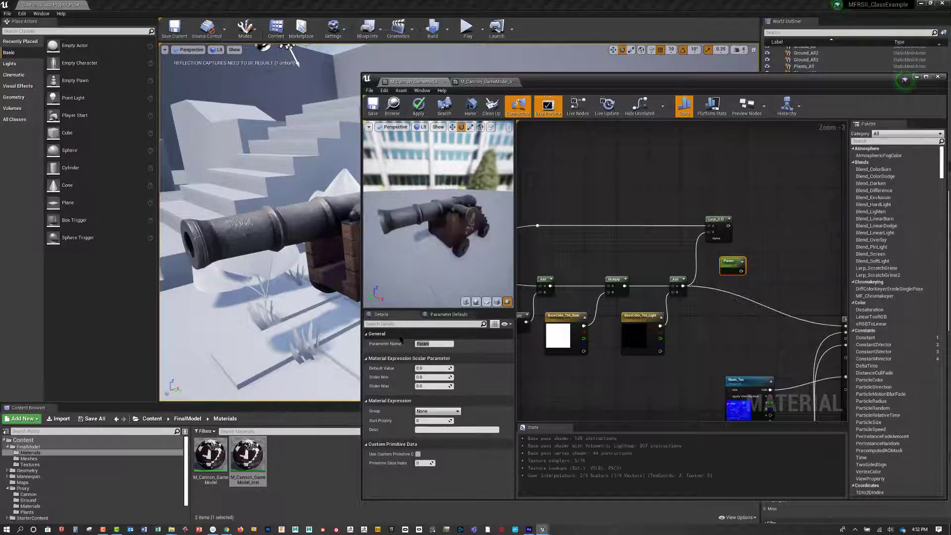
pyautogui.hotkey('shift', 'c')
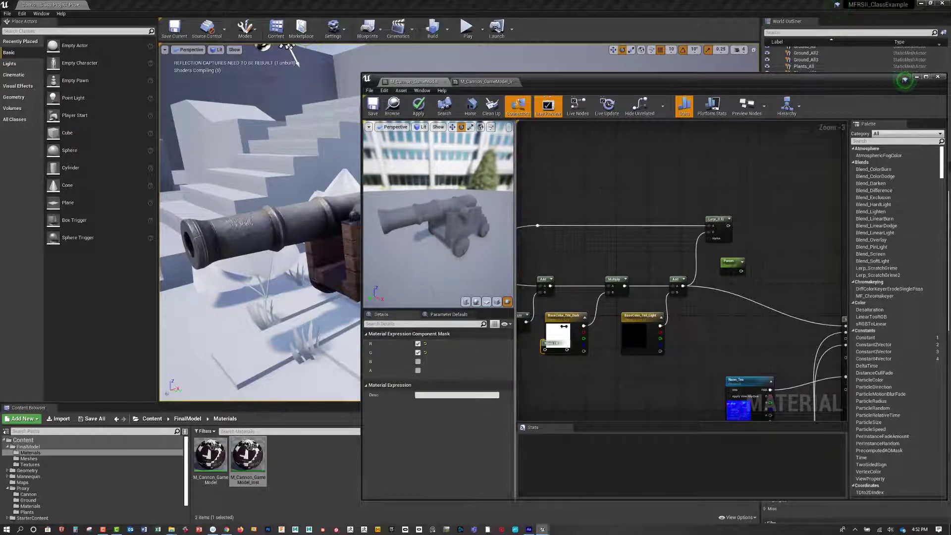
pyautogui.click(729, 262)
pyautogui.click(436, 344)
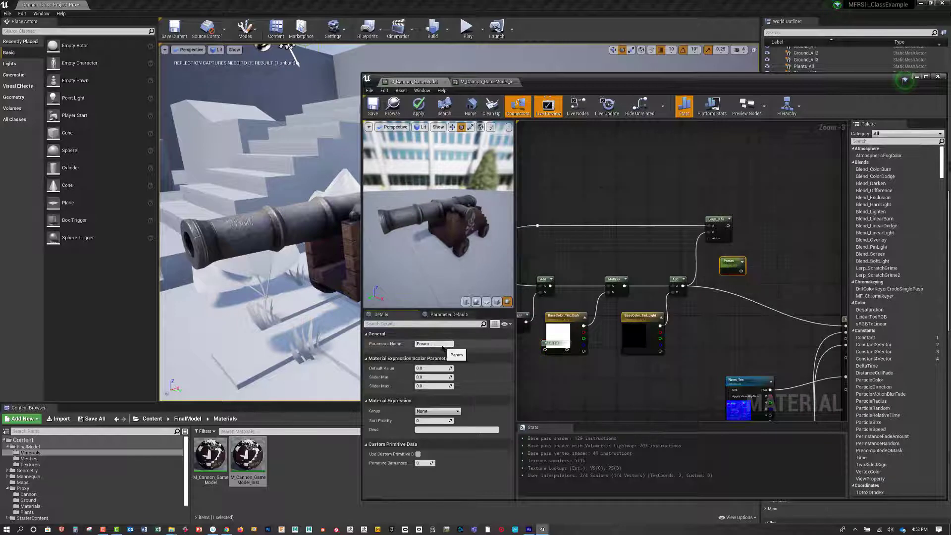
pyautogui.write('Bad')
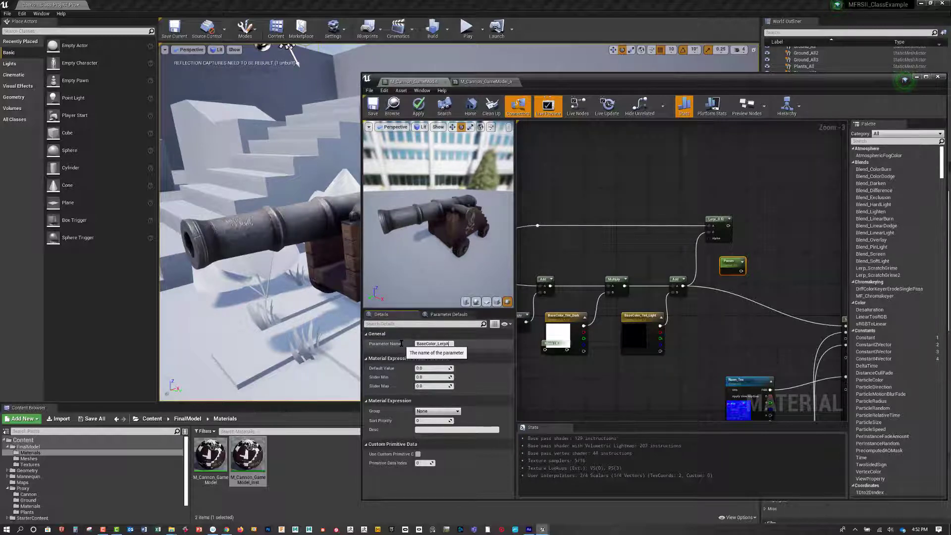
pyautogui.press('Return')
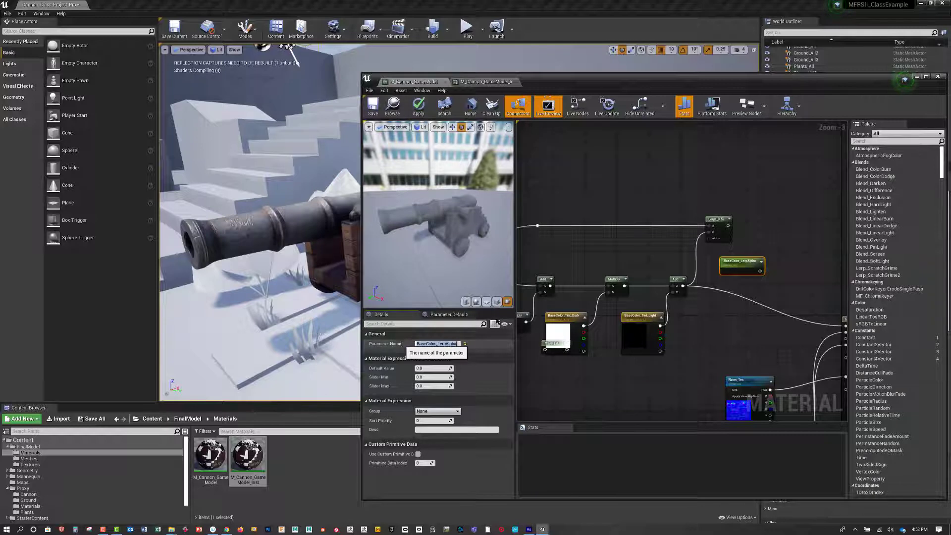
# - Connect BaseColor_LerpAlpha to the Lerp's Alpha input and the Lerp's output to the material's Base Color
pyautogui.moveTo(753, 262); pyautogui.dragTo(714, 239)
pyautogui.moveTo(723, 223); pyautogui.dragTo(617, 217, button='right')
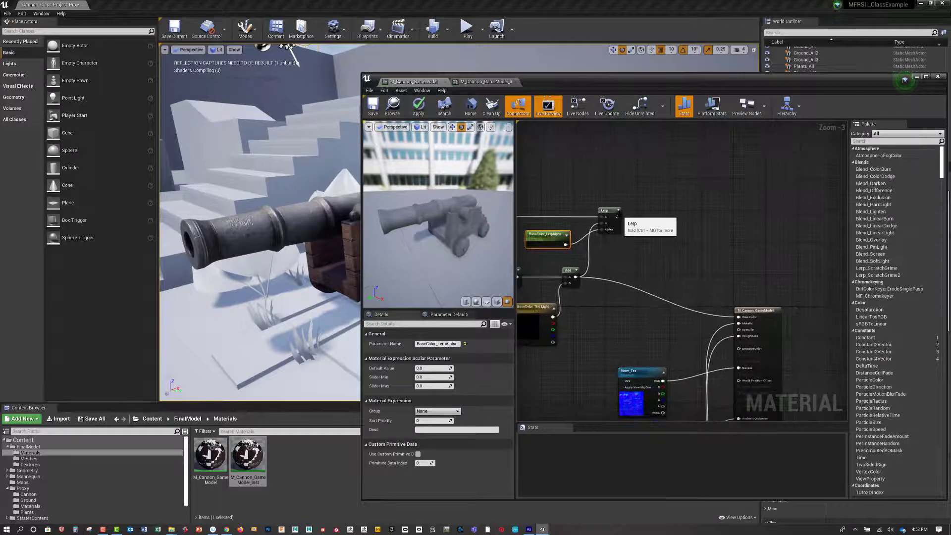
pyautogui.moveTo(617, 216); pyautogui.dragTo(724, 321)
pyautogui.moveTo(740, 321); pyautogui.dragTo(739, 318)
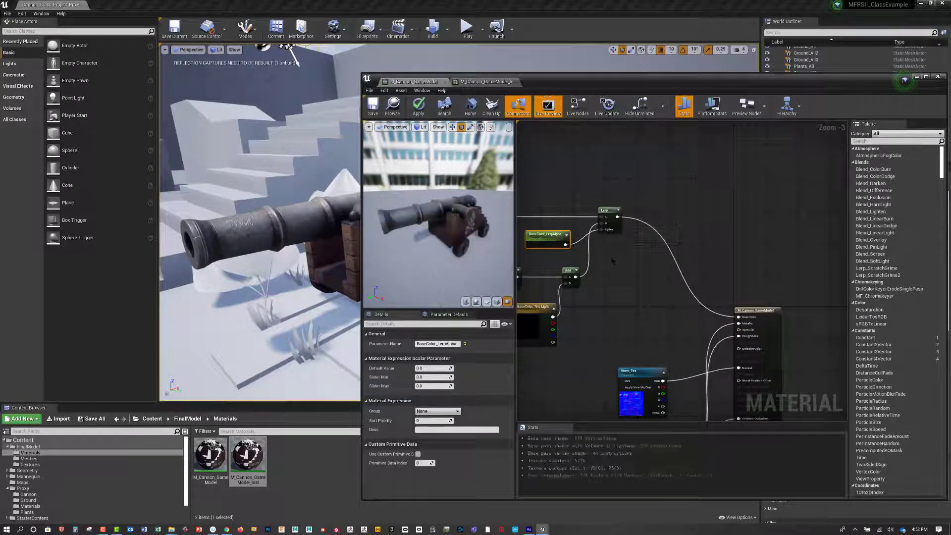
pyautogui.moveTo(612, 259); pyautogui.dragTo(661, 268, button='right')
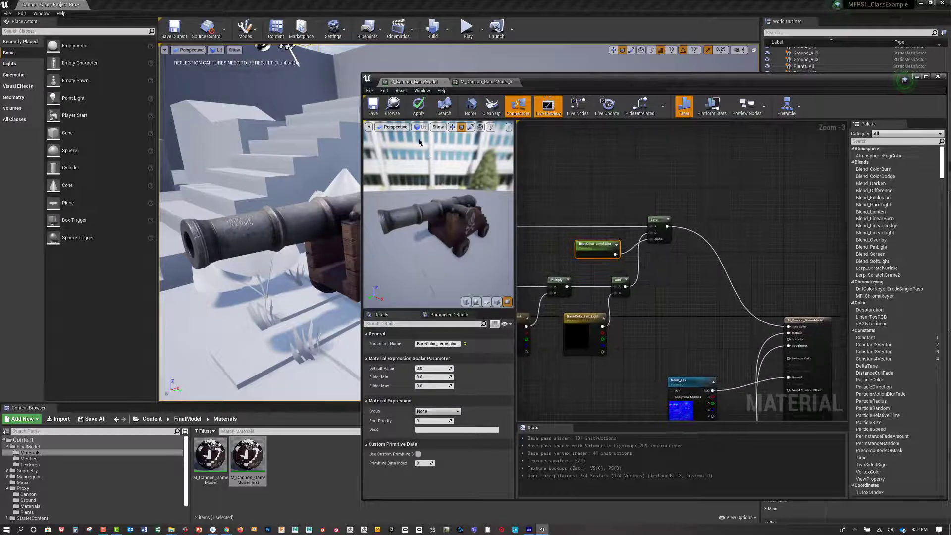
# - Save M_Cannon_GameModel, then open its instance and enable the BaseColor_LerpAlpha parameter
pyautogui.click(373, 110)
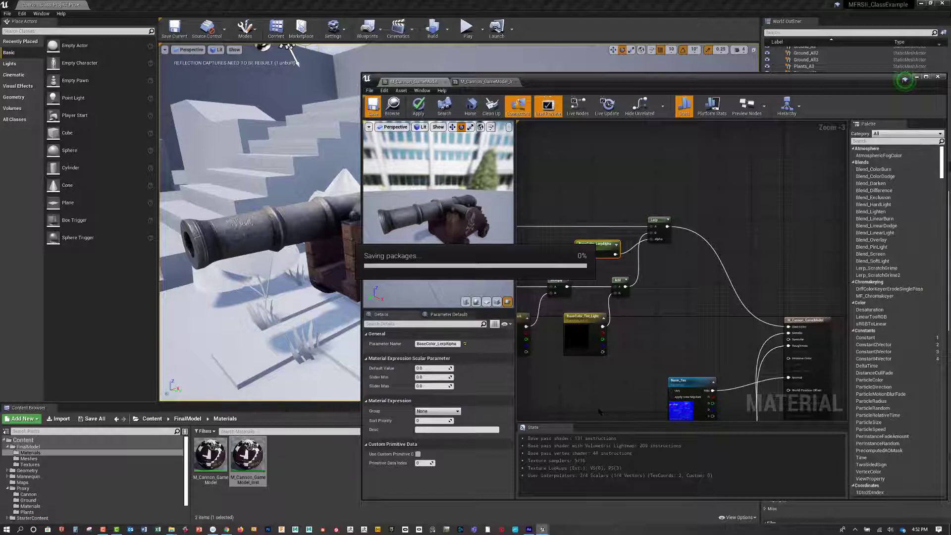
pyautogui.doubleClick(242, 453)
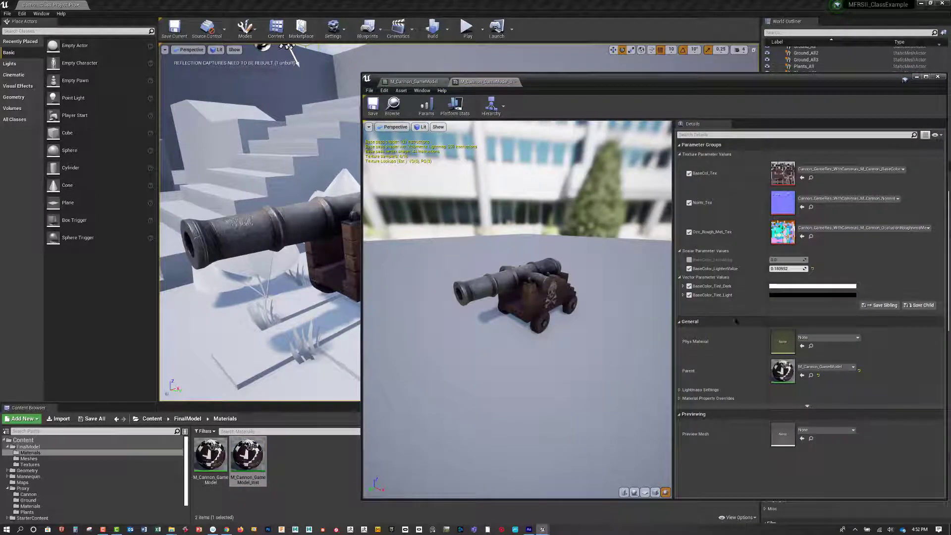
pyautogui.click(689, 260)
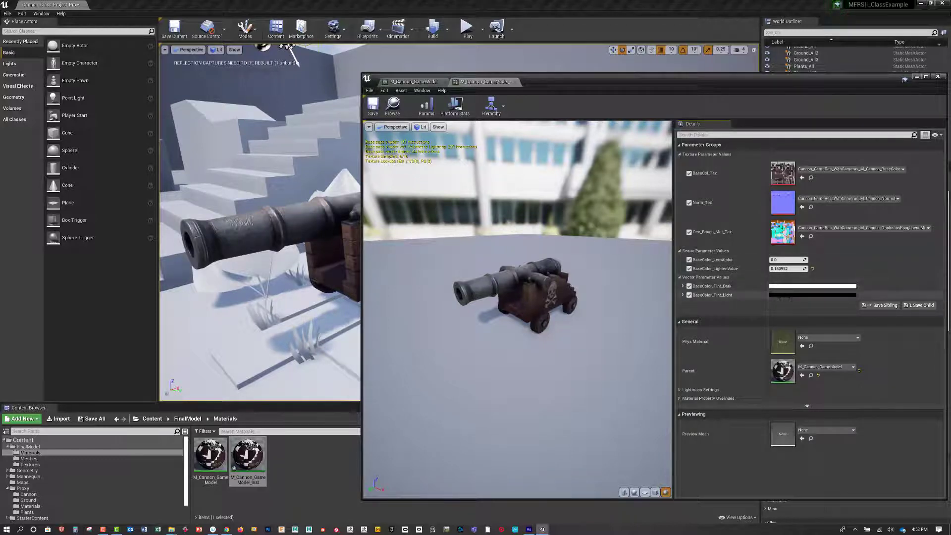
# - In the material instance, set BaseColor_Tint_Dark to a red tone and raise BaseColor_LerpAlpha to about 0.43
pyautogui.click(787, 289)
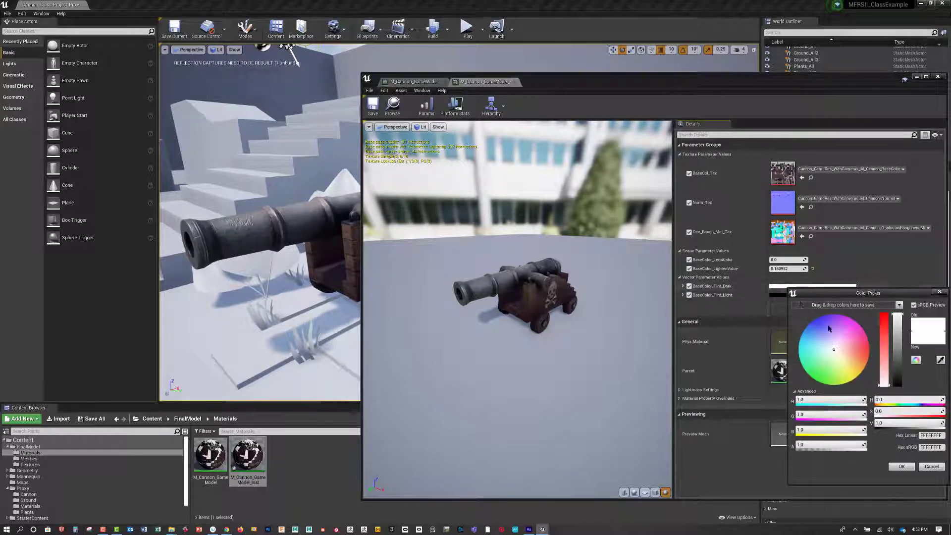
pyautogui.moveTo(853, 342); pyautogui.dragTo(887, 349)
pyautogui.click(898, 341)
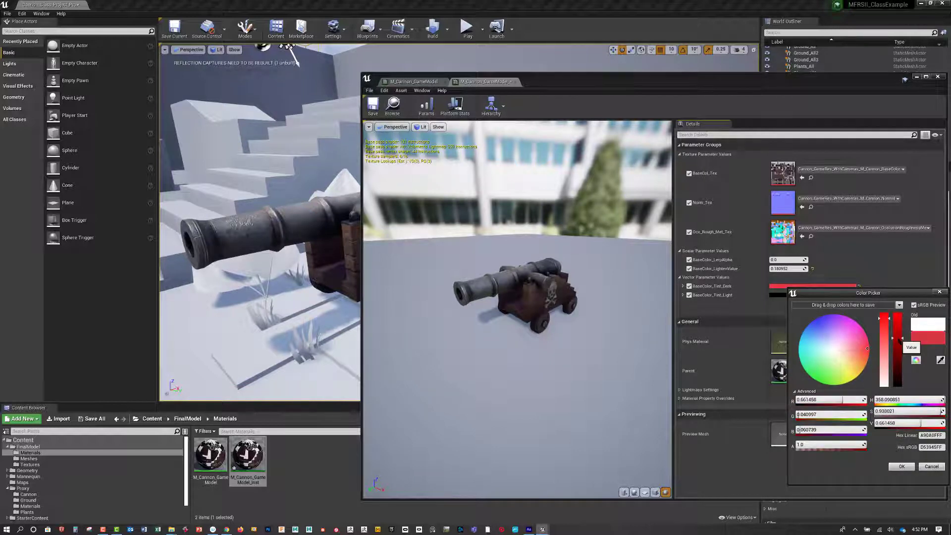
pyautogui.click(899, 466)
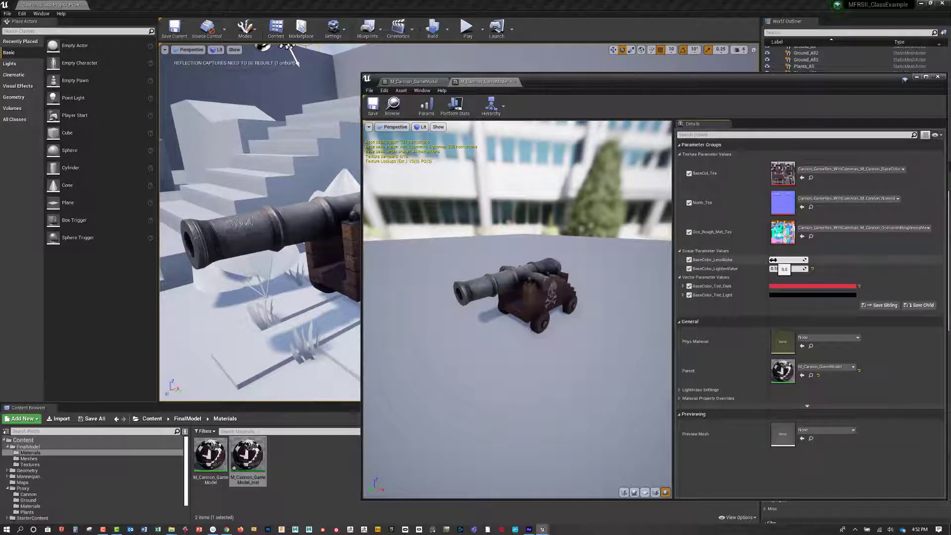
pyautogui.moveTo(781, 260); pyautogui.dragTo(800, 260)
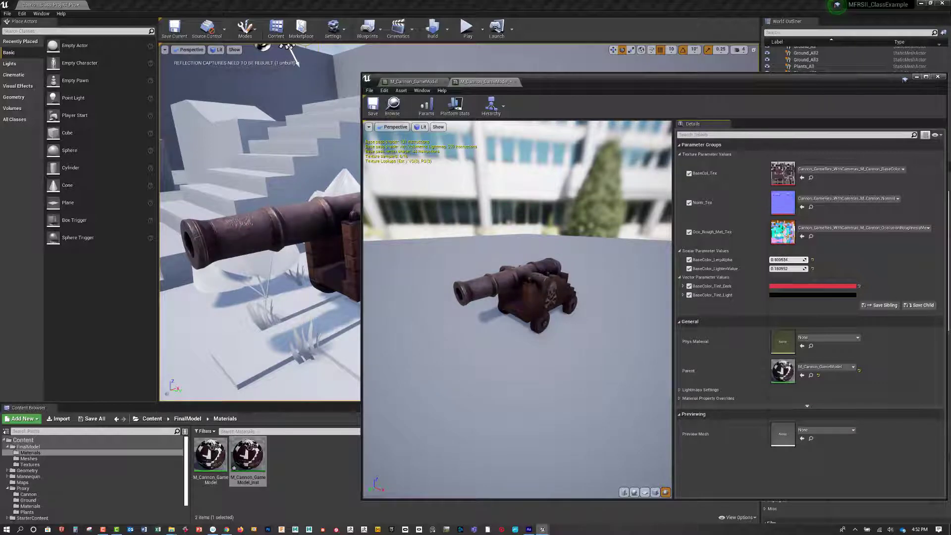
pyautogui.click(775, 260)
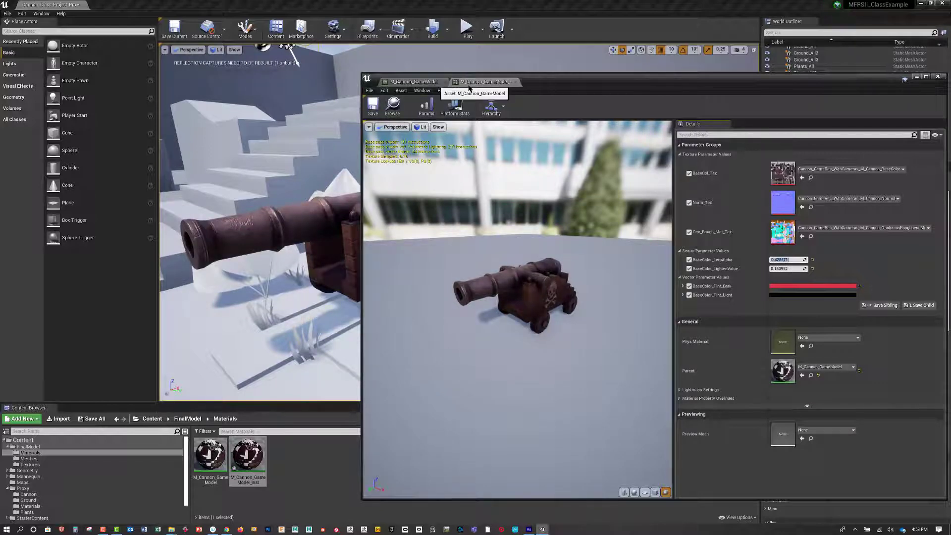
# - Detach the M_Cannon_GameModel editor into its own enlarged window beside the instance, with the base color nodes in view
pyautogui.click(418, 82)
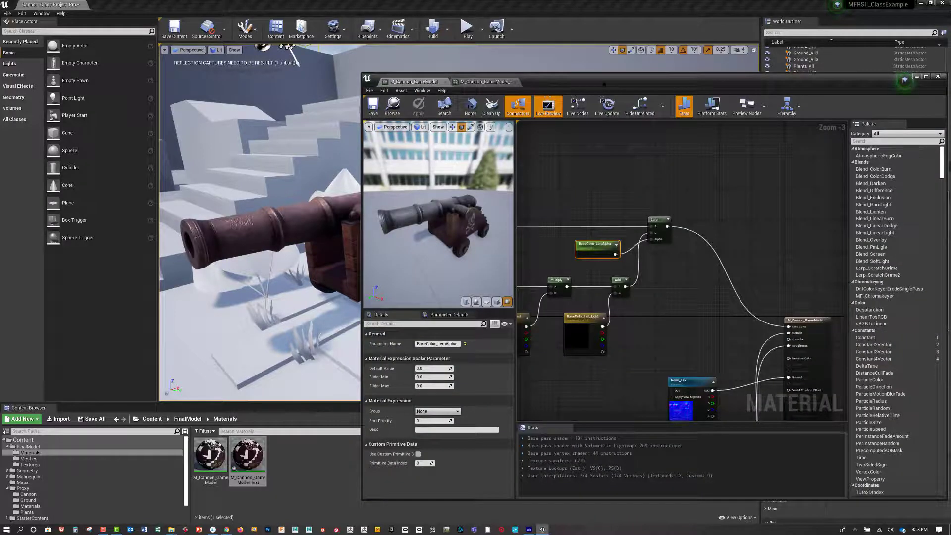
pyautogui.moveTo(413, 83); pyautogui.dragTo(140, 91)
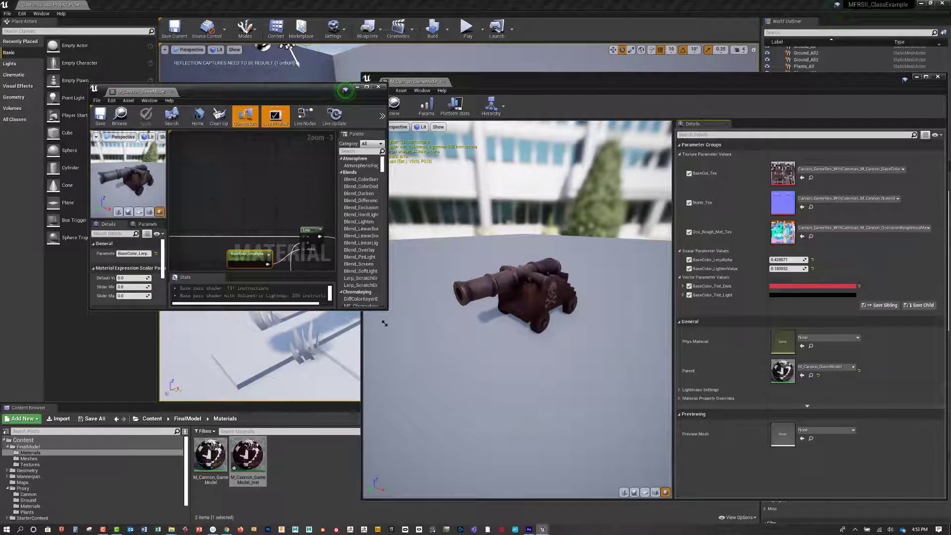
pyautogui.moveTo(388, 314); pyautogui.dragTo(509, 488)
pyautogui.scroll(-2, 415, 327)
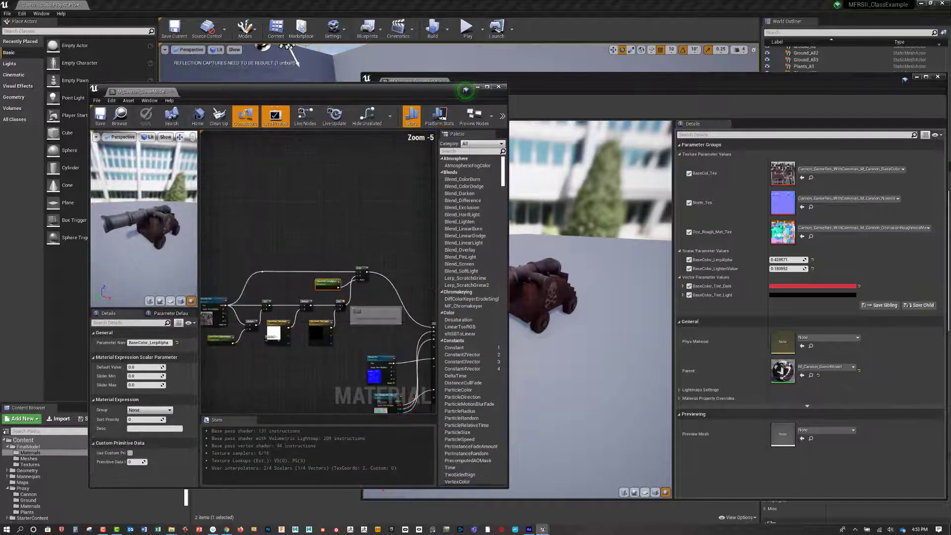
pyautogui.moveTo(365, 303); pyautogui.dragTo(390, 298, button='right')
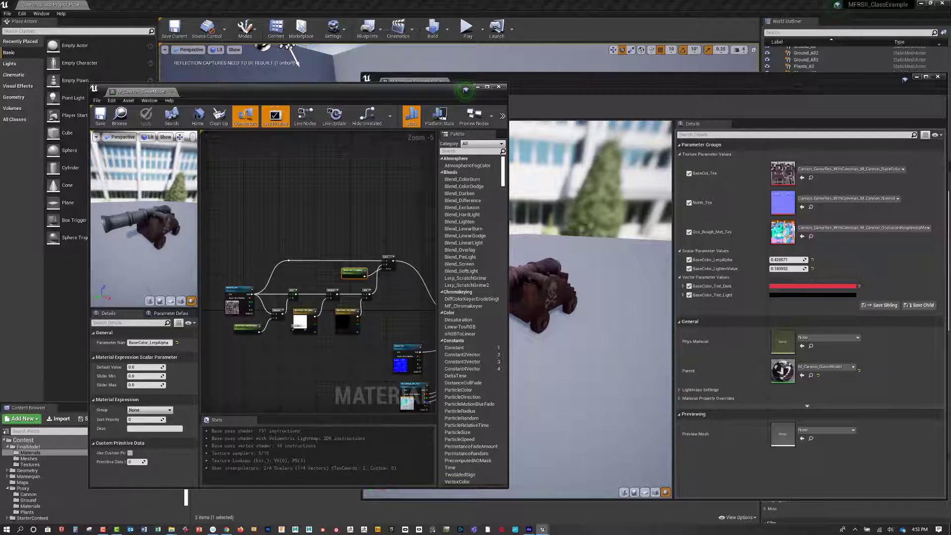
pyautogui.scroll(1, 358, 282)
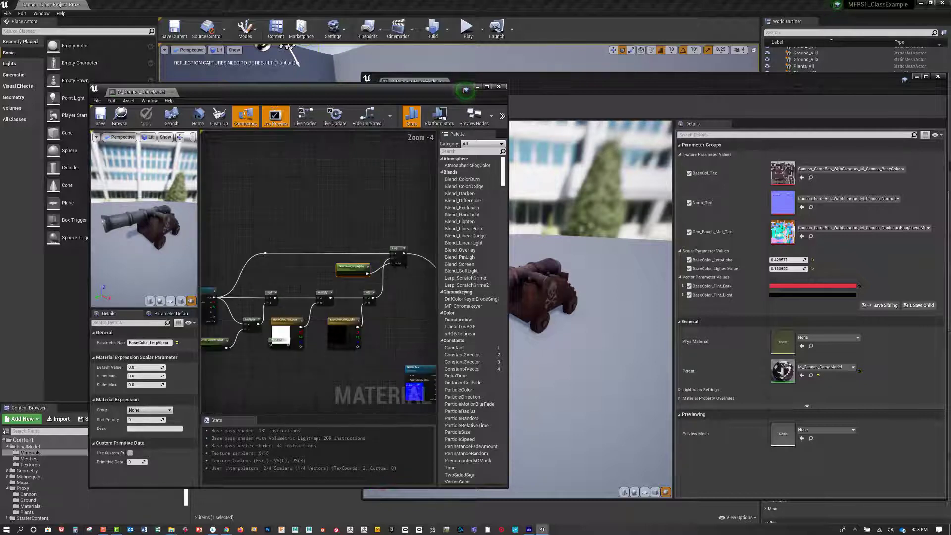
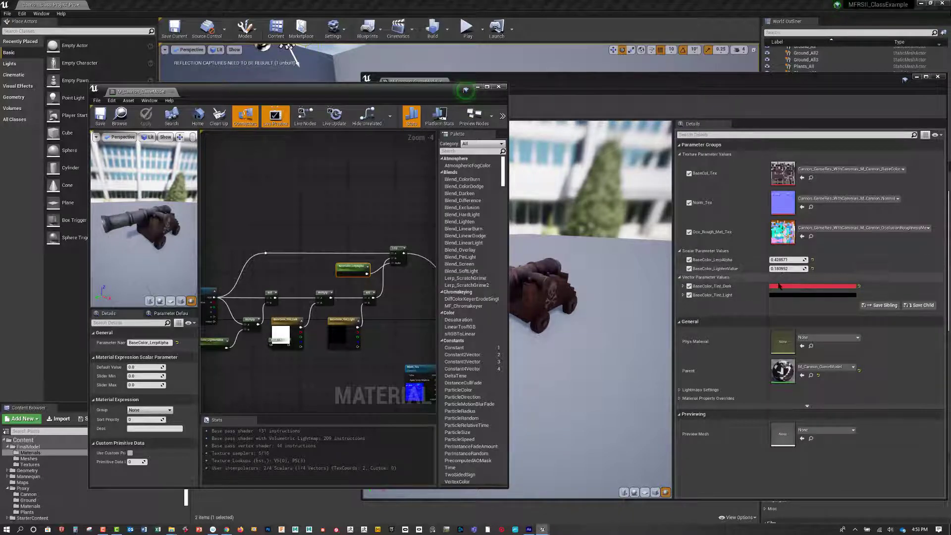
# - In the instance, raise BaseColor_LerpAlpha to preview the strong tint, and bring it back to a partial blend
pyautogui.moveTo(788, 259); pyautogui.dragTo(813, 259)
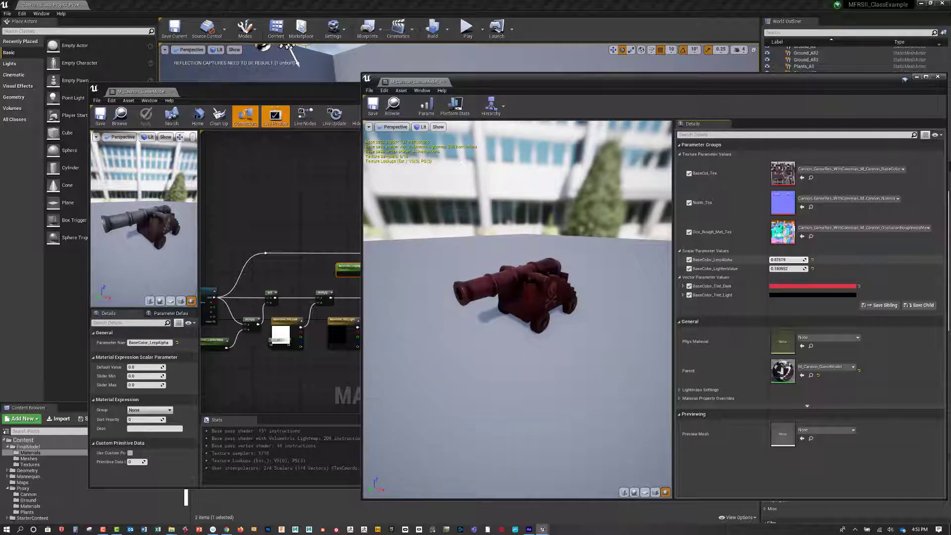
pyautogui.click(784, 259)
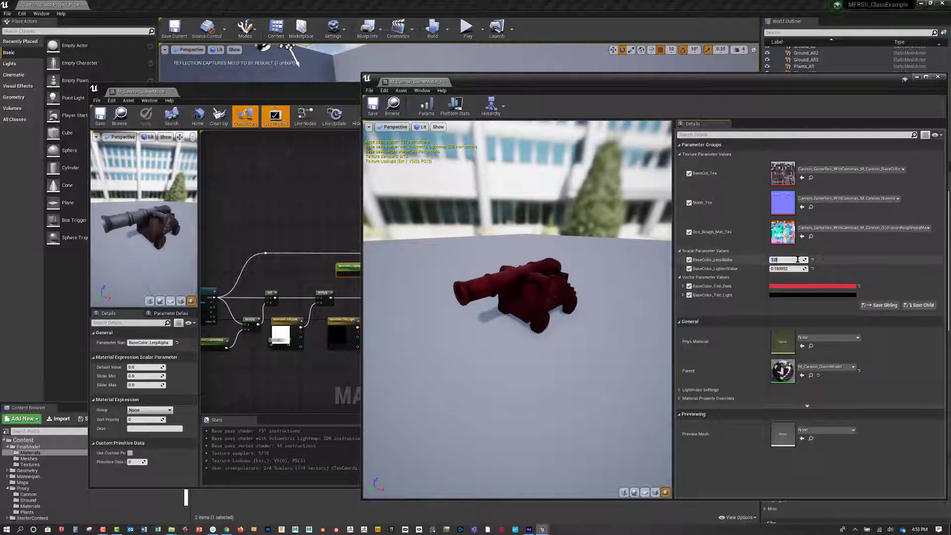
pyautogui.moveTo(803, 260); pyautogui.dragTo(778, 260)
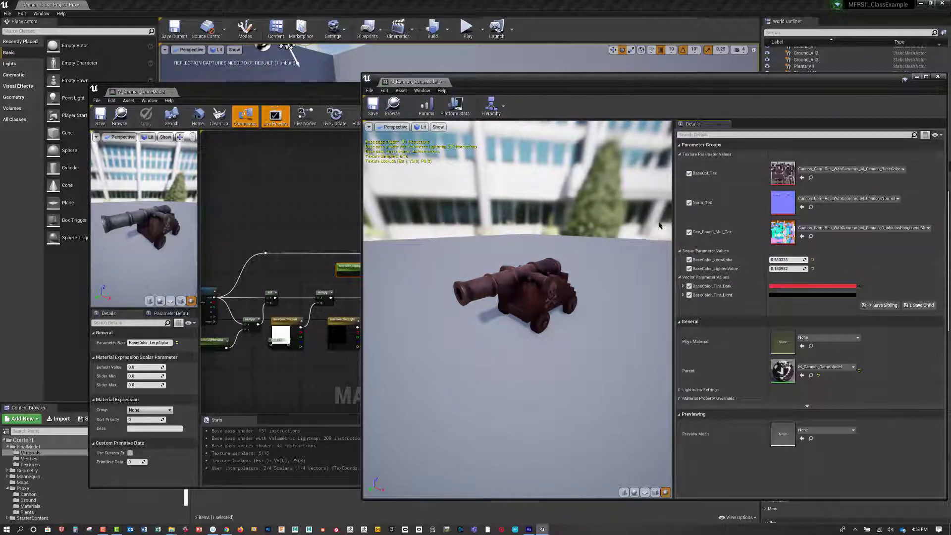
# - Move the instance window aside, widen the material editor, and examine the node chain from BaseCol_Tex through the tints to the Lerp
pyautogui.click(259, 354)
pyautogui.moveTo(586, 83); pyautogui.dragTo(642, 86)
pyautogui.moveTo(350, 331); pyautogui.dragTo(367, 278, button='right')
pyautogui.scroll(-1, 397, 306)
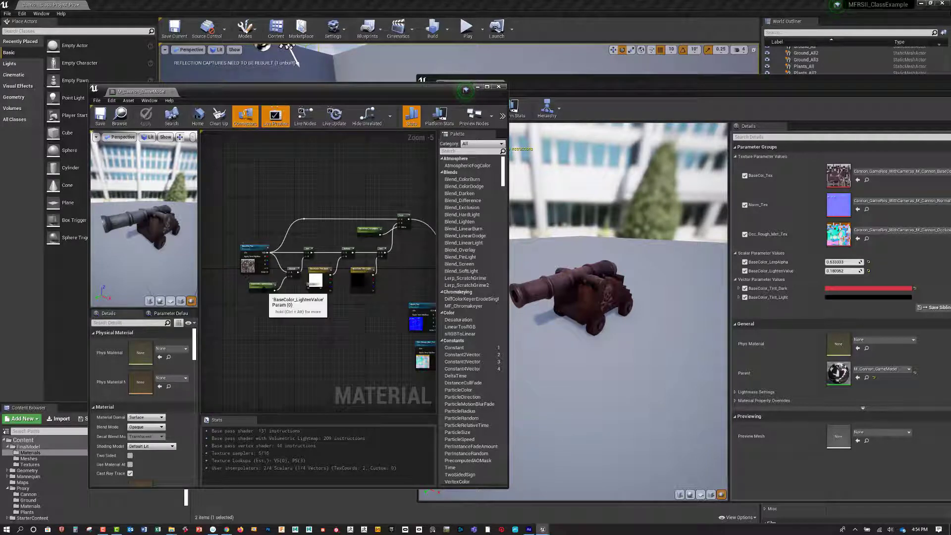
pyautogui.scroll(2, 263, 288)
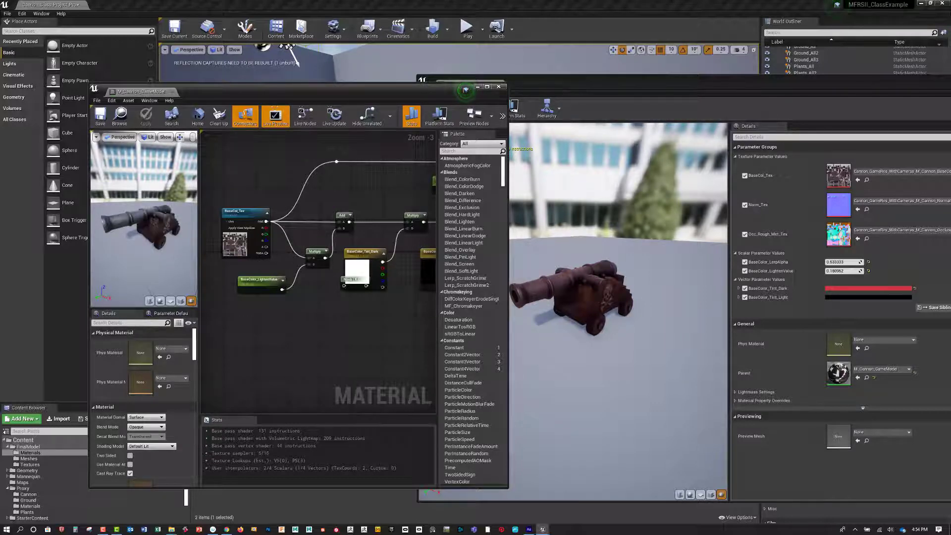
pyautogui.moveTo(367, 307); pyautogui.dragTo(299, 315, button='right')
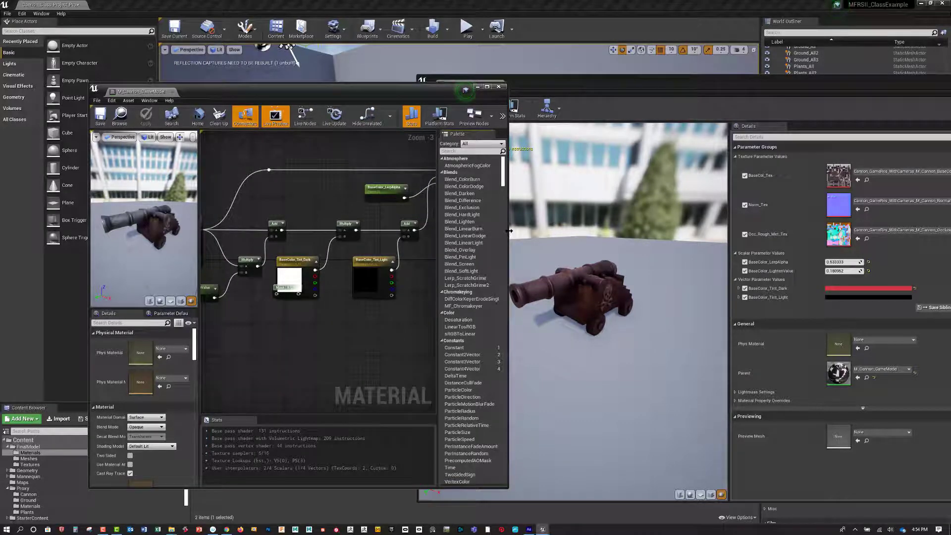
pyautogui.moveTo(509, 230); pyautogui.dragTo(666, 232)
pyautogui.scroll(-1, 513, 259)
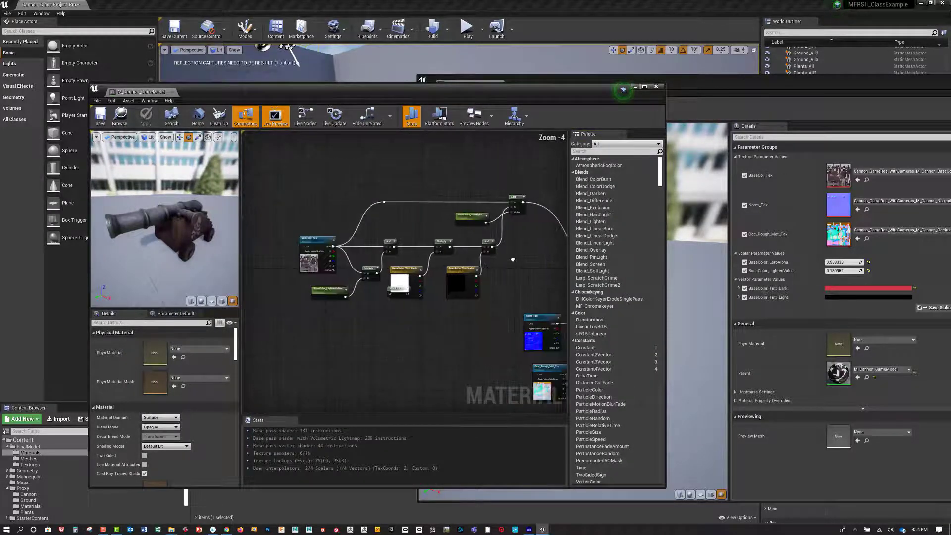
pyautogui.moveTo(513, 259); pyautogui.dragTo(484, 291, button='right')
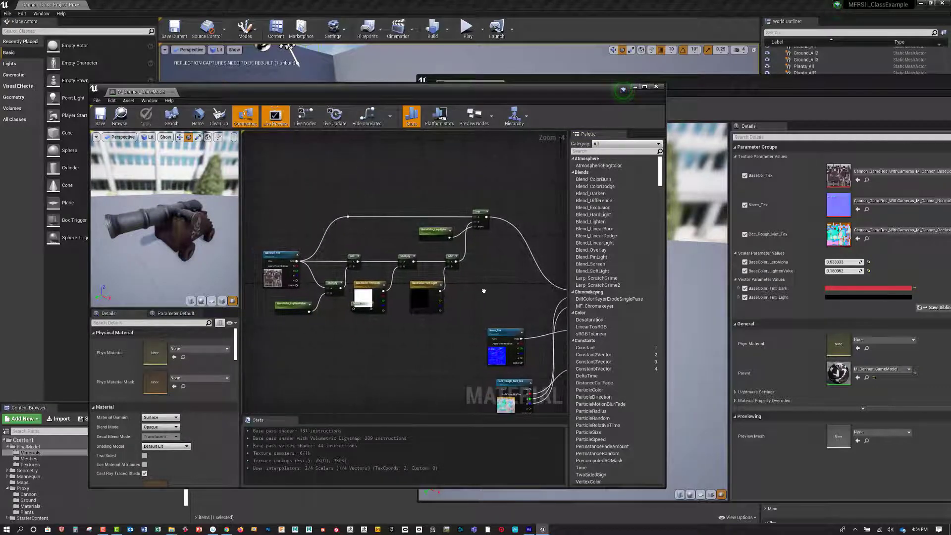
# - Maximize the material editor and enclose all base color nodes, from BaseCol_Tex to the Lerp, in a comment titled Base Color
pyautogui.doubleClick(555, 87)
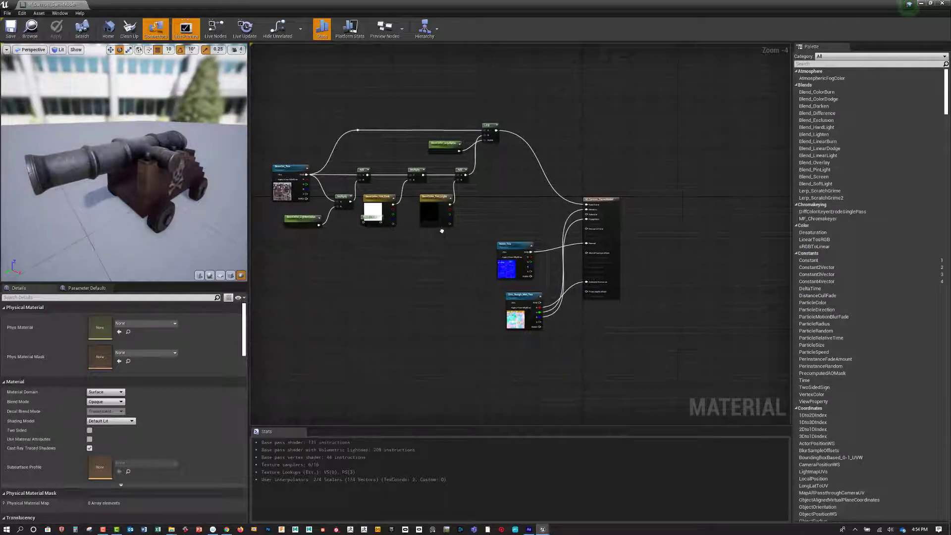
pyautogui.scroll(1, 539, 278)
pyautogui.moveTo(540, 277); pyautogui.dragTo(548, 298, button='right')
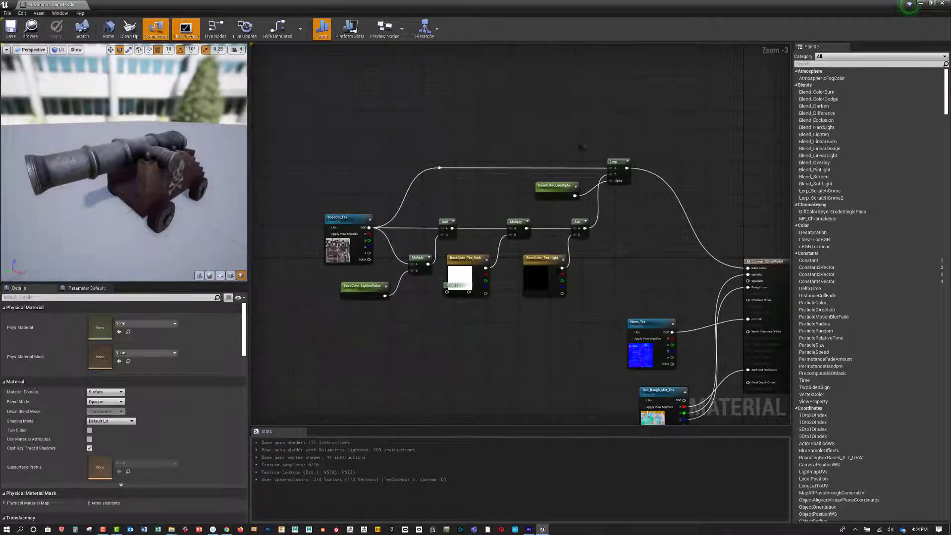
pyautogui.moveTo(286, 121); pyautogui.dragTo(655, 308)
pyautogui.press('c')
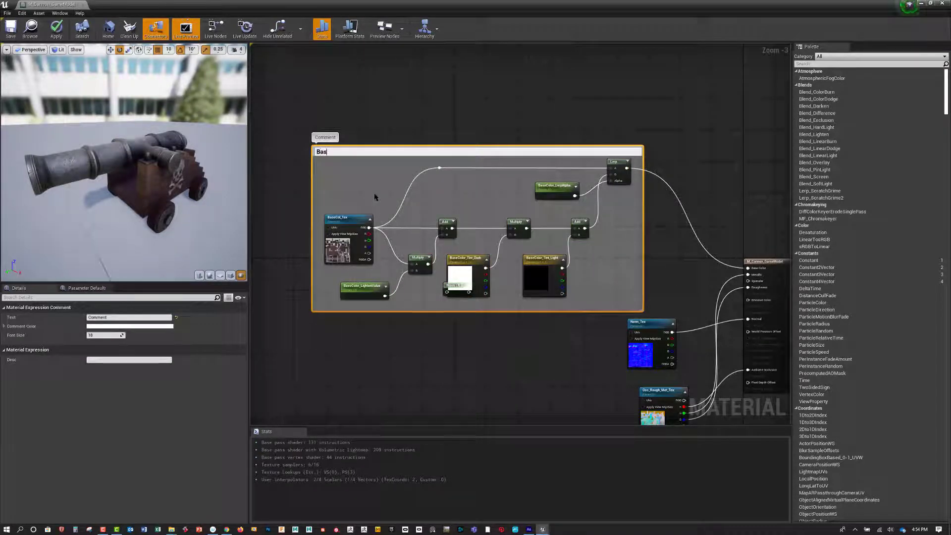
pyautogui.write('Base Color')
pyautogui.press('Return')
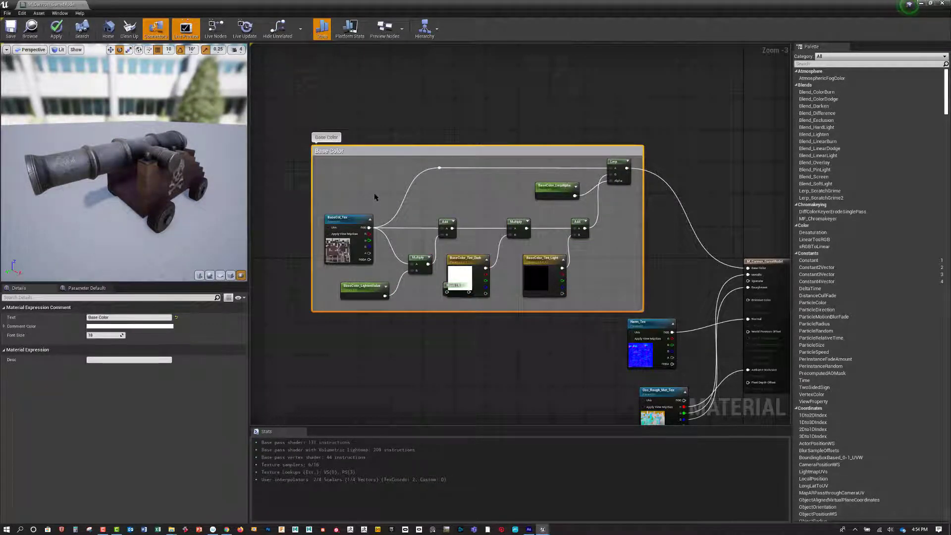
# - Move the Base Color comment group away from the texture nodes below it and widen its frame past the Lerp node
pyautogui.click(526, 111)
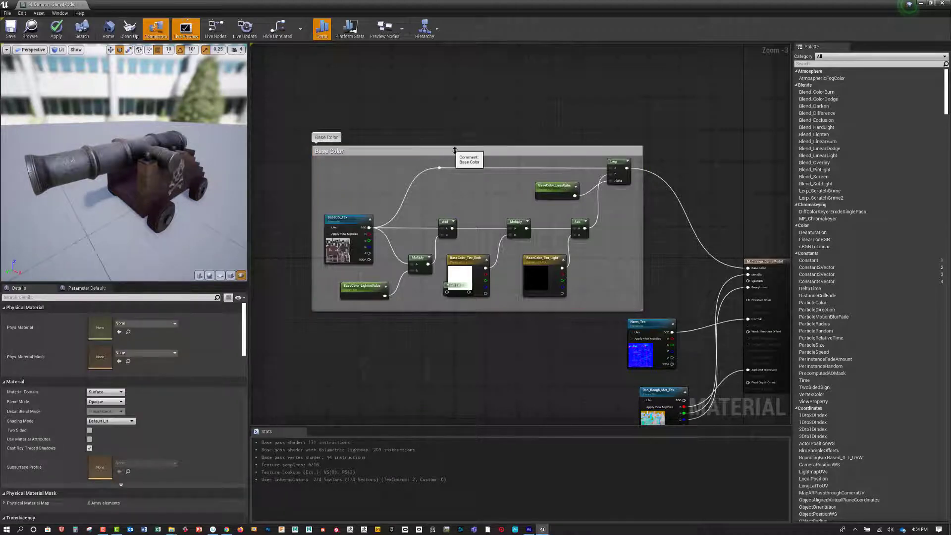
pyautogui.moveTo(464, 153); pyautogui.dragTo(562, 117)
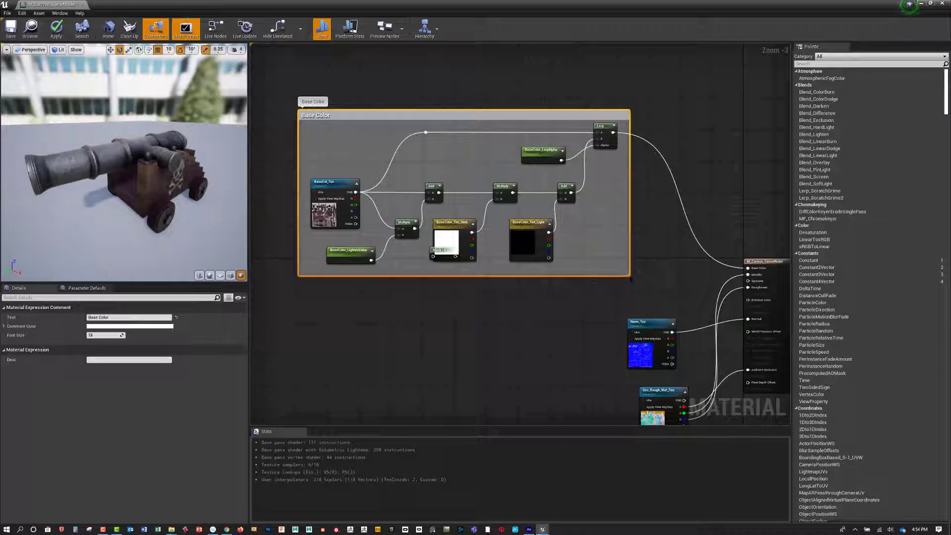
pyautogui.moveTo(628, 274); pyautogui.dragTo(653, 275)
pyautogui.scroll(-1, 652, 277)
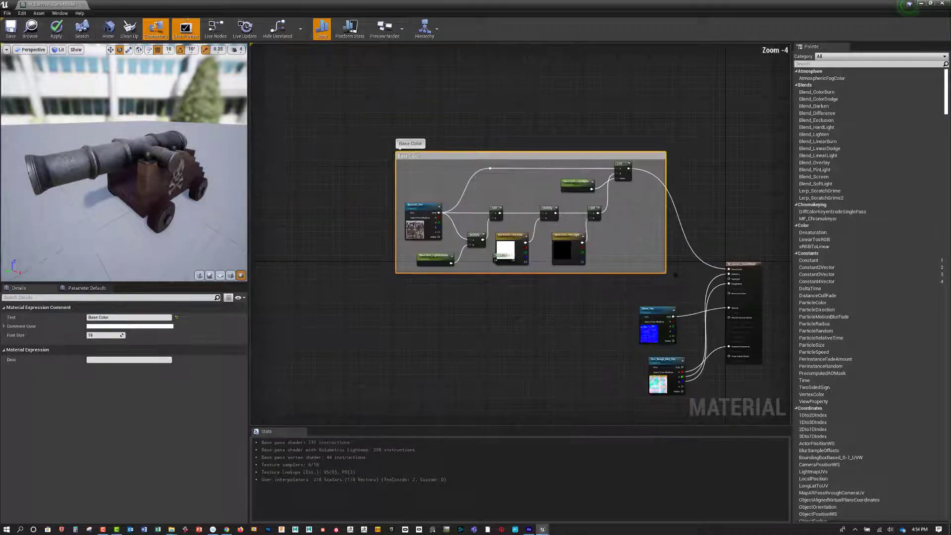
pyautogui.moveTo(651, 291); pyautogui.dragTo(634, 306, button='right')
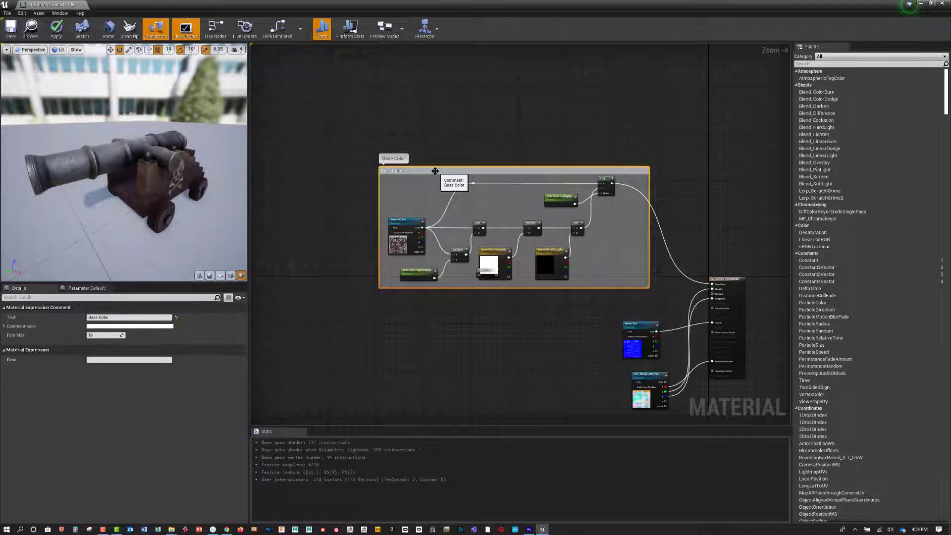
pyautogui.moveTo(437, 173); pyautogui.dragTo(446, 184)
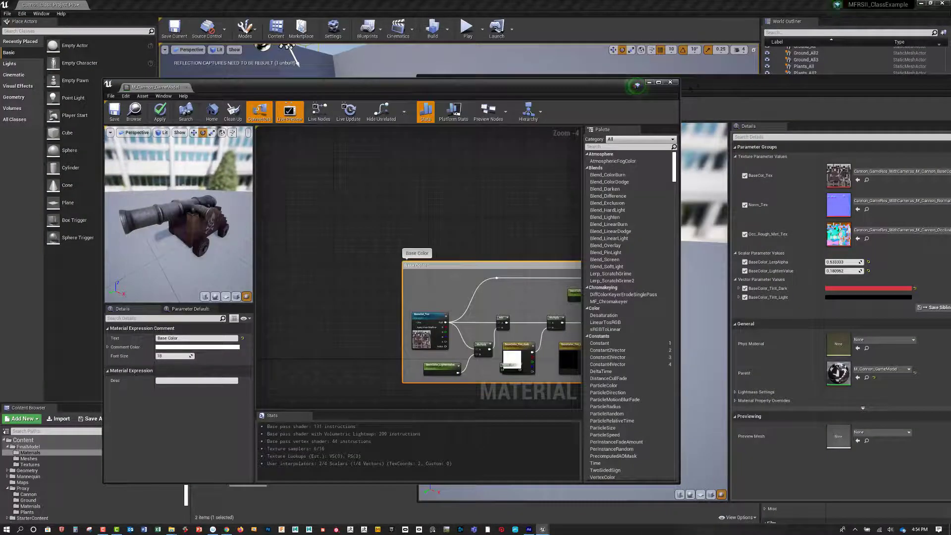
# - Put away the cannon material instance window so the M_Cannon_GameModel material editor is in front
pyautogui.click(692, 87)
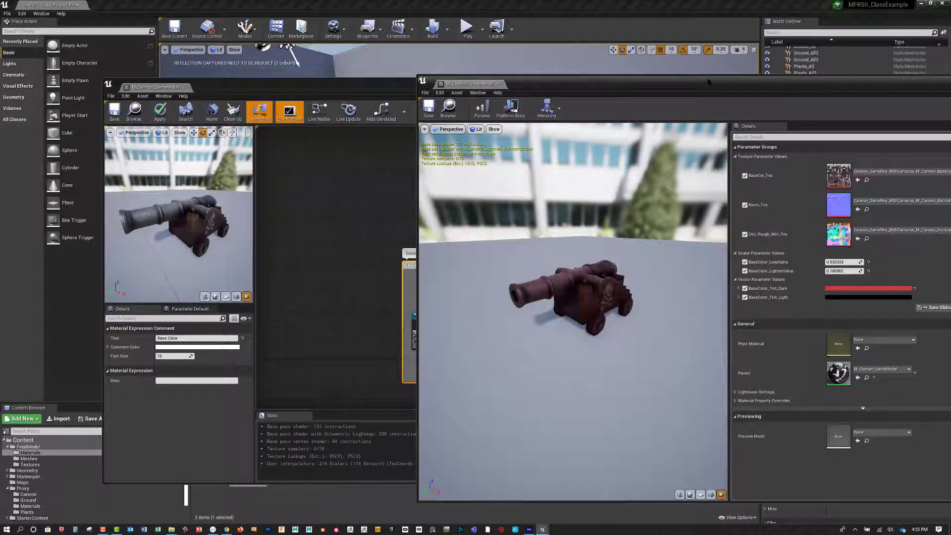
pyautogui.moveTo(708, 83); pyautogui.dragTo(571, 102)
pyautogui.click(857, 98)
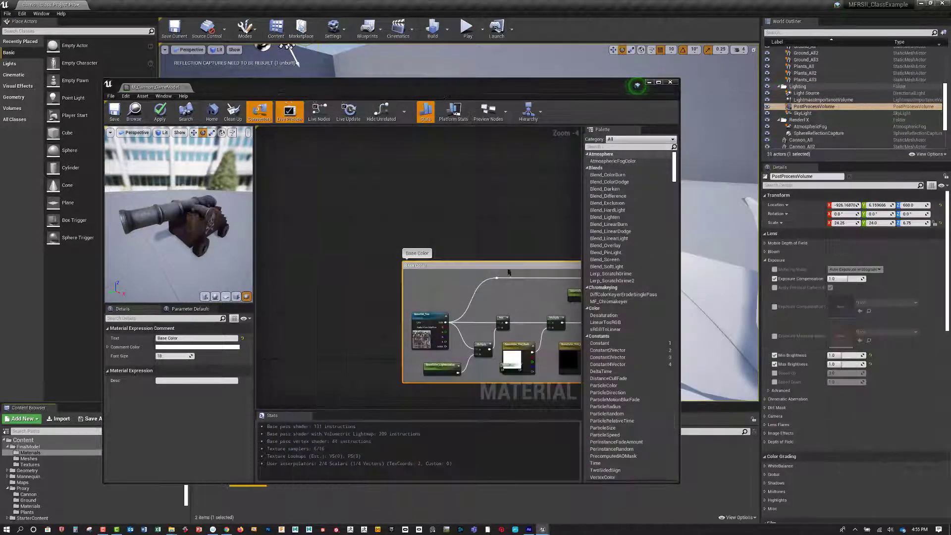
# - Line up the Occ_Rough_Met_Tex node directly beneath the Norm_Tex node in the material graph
pyautogui.scroll(3, 570, 352)
pyautogui.moveTo(556, 423); pyautogui.dragTo(461, 353, button='right')
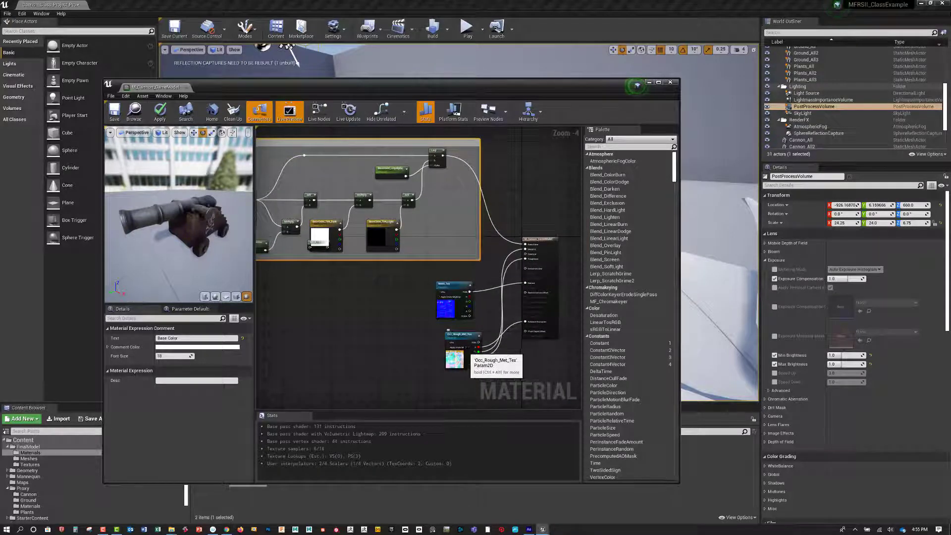
pyautogui.moveTo(470, 361); pyautogui.dragTo(461, 361)
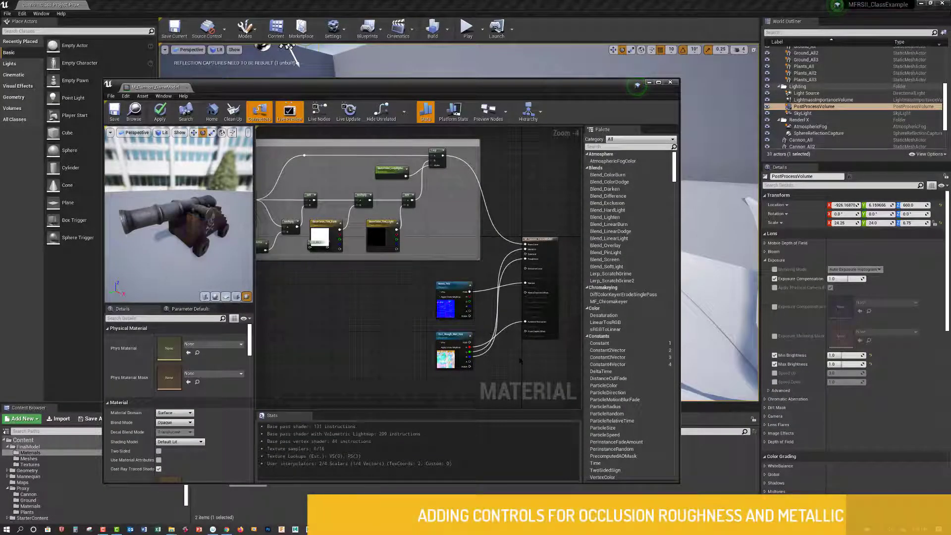
# - Maximize the material editor and move Norm_Tex and Occ_Rough_Met_Tex farther from the material output node to make room
pyautogui.scroll(-1, 515, 354)
pyautogui.scroll(2, 518, 356)
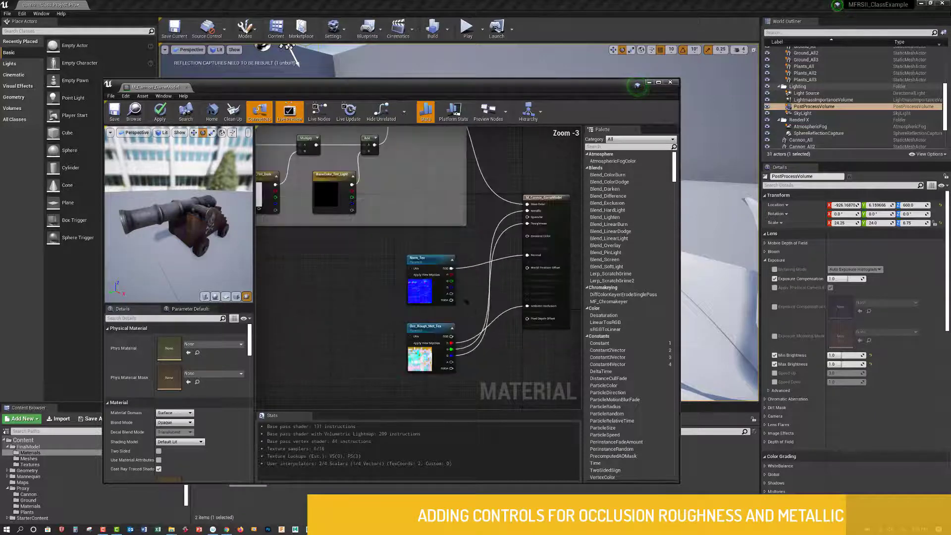
pyautogui.moveTo(498, 342); pyautogui.dragTo(497, 323, button='right')
pyautogui.scroll(2, 500, 328)
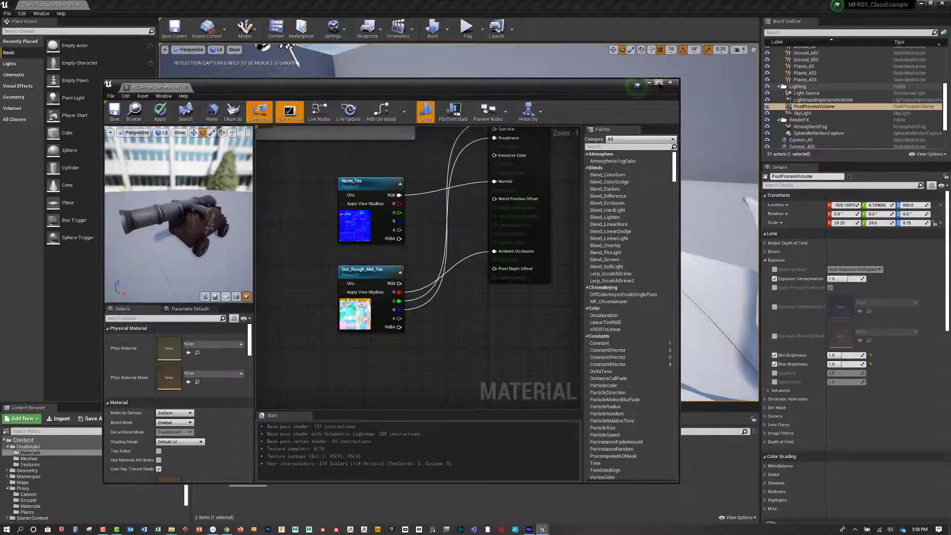
pyautogui.click(658, 83)
pyautogui.moveTo(524, 287); pyautogui.dragTo(661, 346, button='right')
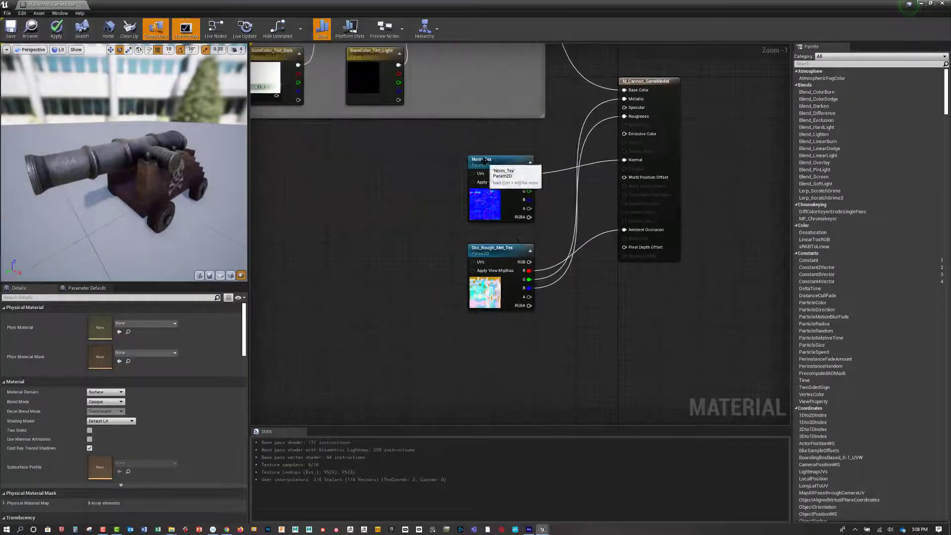
pyautogui.moveTo(483, 161); pyautogui.dragTo(300, 141)
pyautogui.moveTo(493, 248); pyautogui.dragTo(298, 252)
# - Add three Multiply nodes between Occ_Rough_Met_Tex and the material output node
pyautogui.moveTo(431, 299); pyautogui.dragTo(454, 315, button='right')
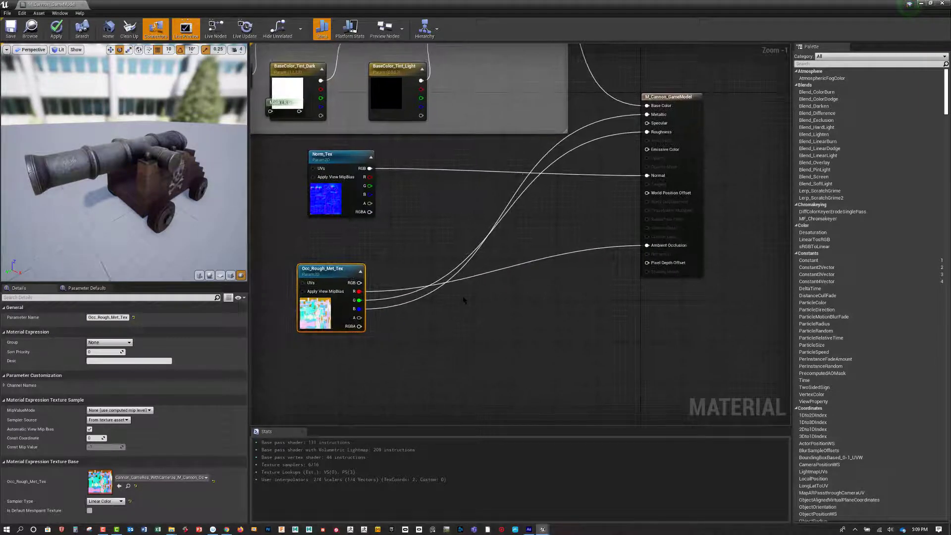
pyautogui.click(480, 287)
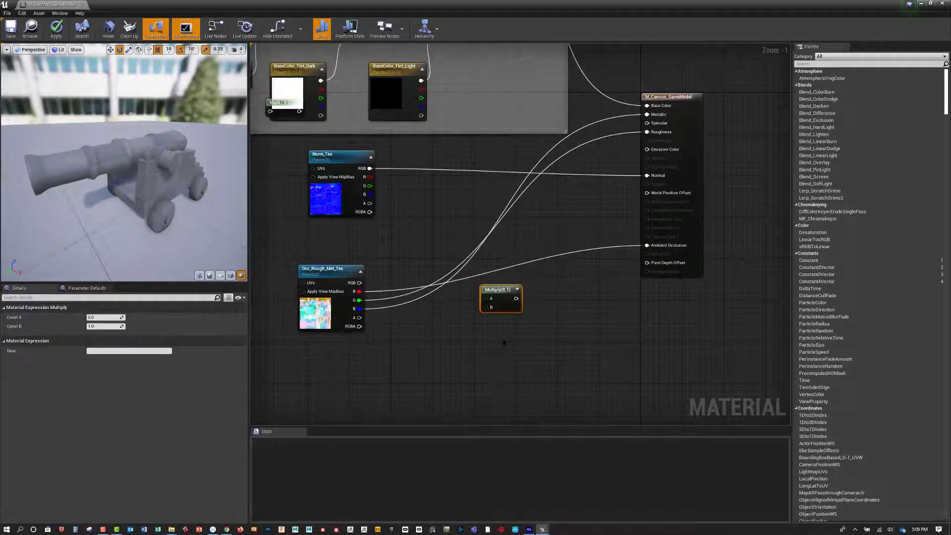
pyautogui.click(496, 338)
pyautogui.click(504, 378)
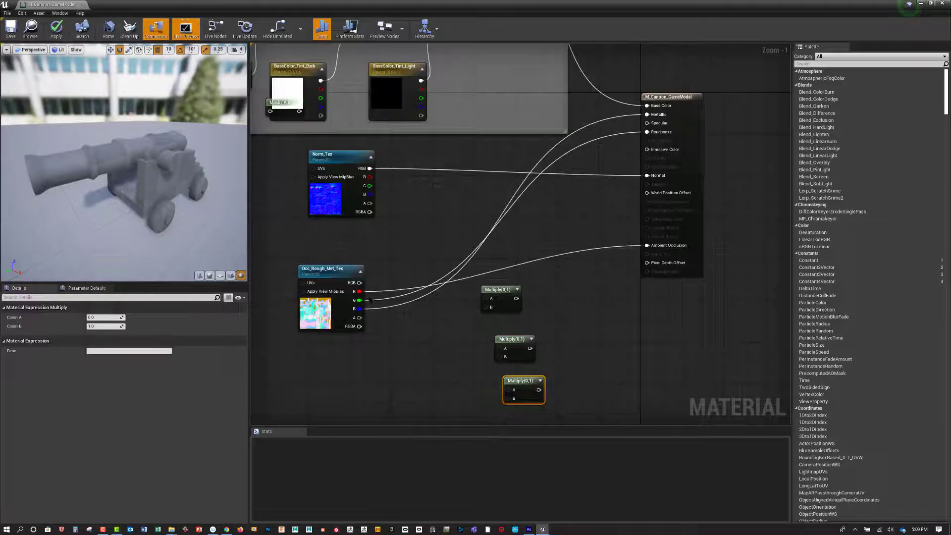
# - Route the red channel of Occ_Rough_Met_Tex through input A of the first Multiply into Ambient Occlusion, placing the node along that connection
pyautogui.moveTo(492, 290); pyautogui.dragTo(502, 280)
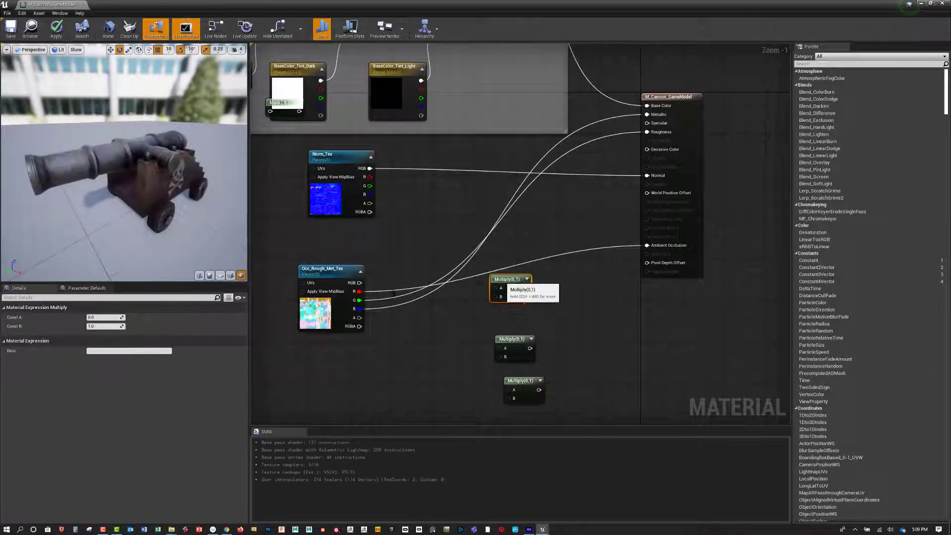
pyautogui.moveTo(358, 292); pyautogui.dragTo(647, 246)
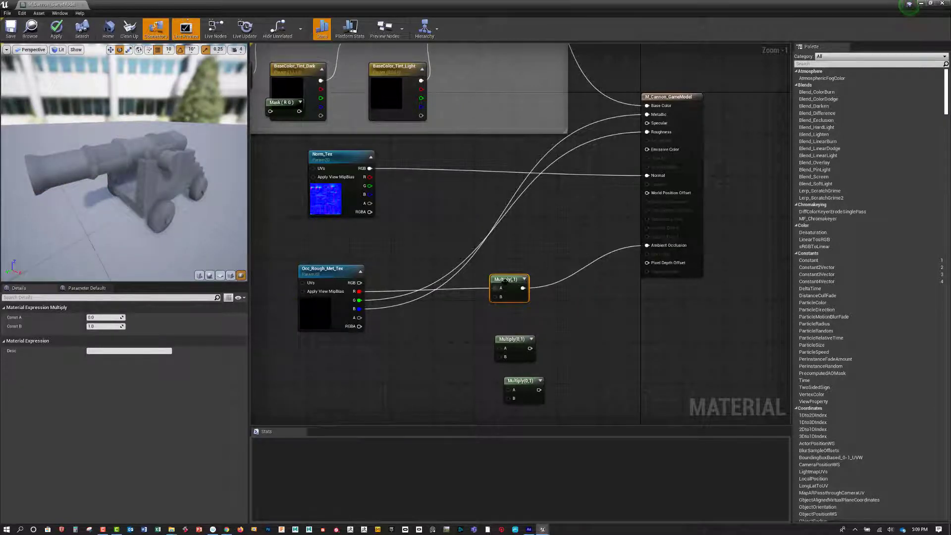
pyautogui.moveTo(505, 281); pyautogui.dragTo(563, 275)
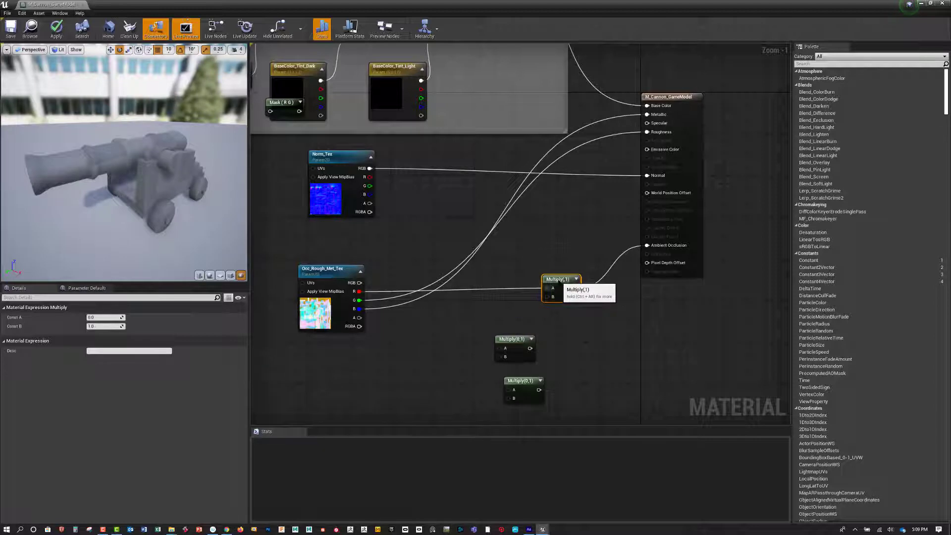
pyautogui.moveTo(561, 279); pyautogui.dragTo(556, 285)
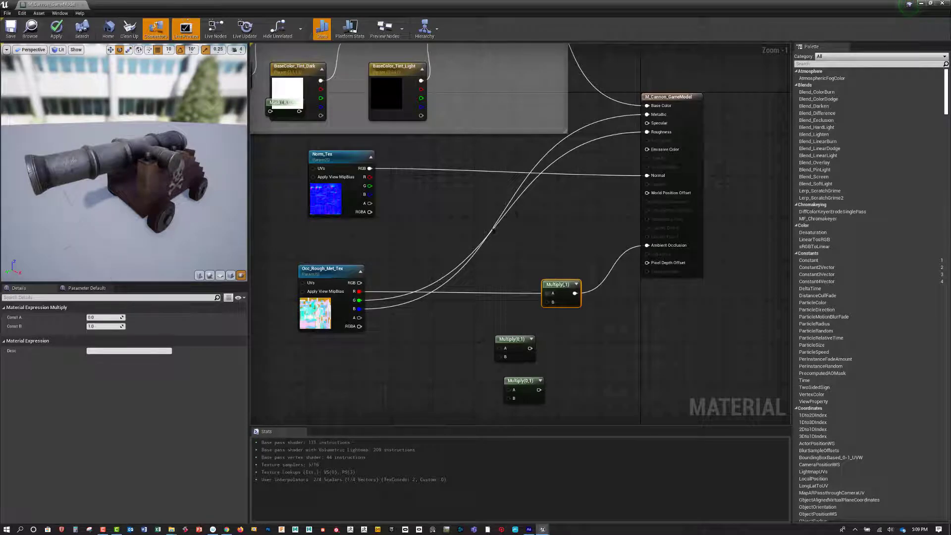
# - Place the second Multiply above the first and route the texture's green channel through its input A into Roughness
pyautogui.moveTo(513, 340); pyautogui.dragTo(554, 212)
pyautogui.moveTo(359, 300); pyautogui.dragTo(648, 132)
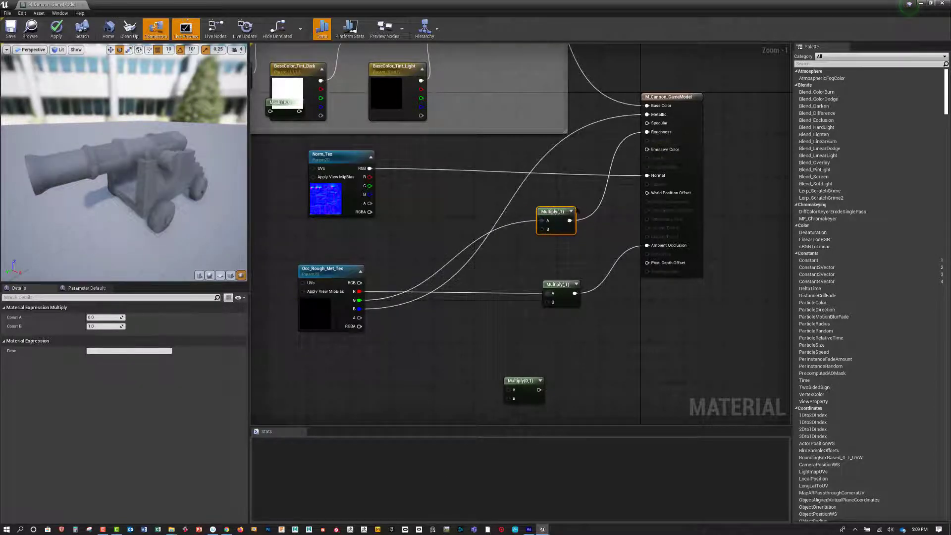
pyautogui.moveTo(564, 219); pyautogui.dragTo(564, 234)
# - Place the third Multiply above the other two and route the texture's blue channel through its input A into Metallic
pyautogui.moveTo(525, 381); pyautogui.dragTo(568, 186)
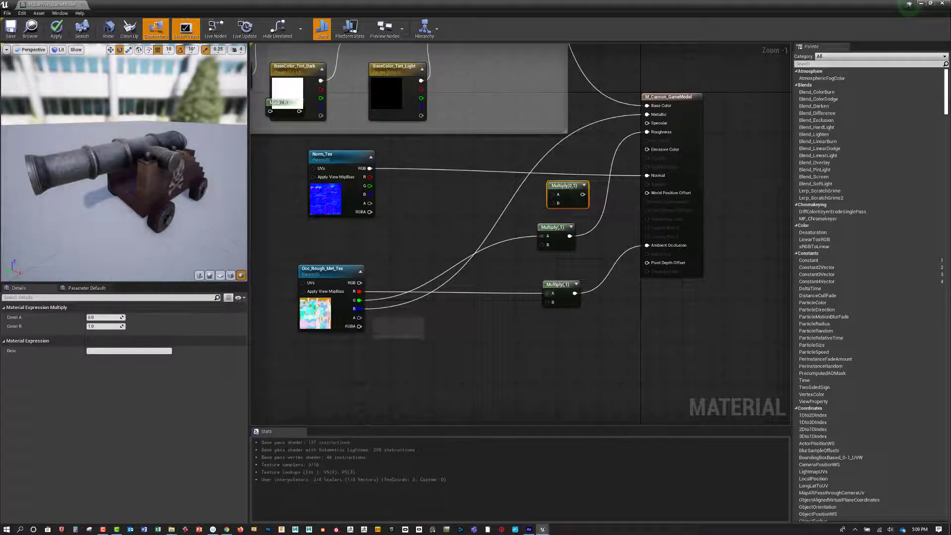
pyautogui.moveTo(358, 309); pyautogui.dragTo(647, 114)
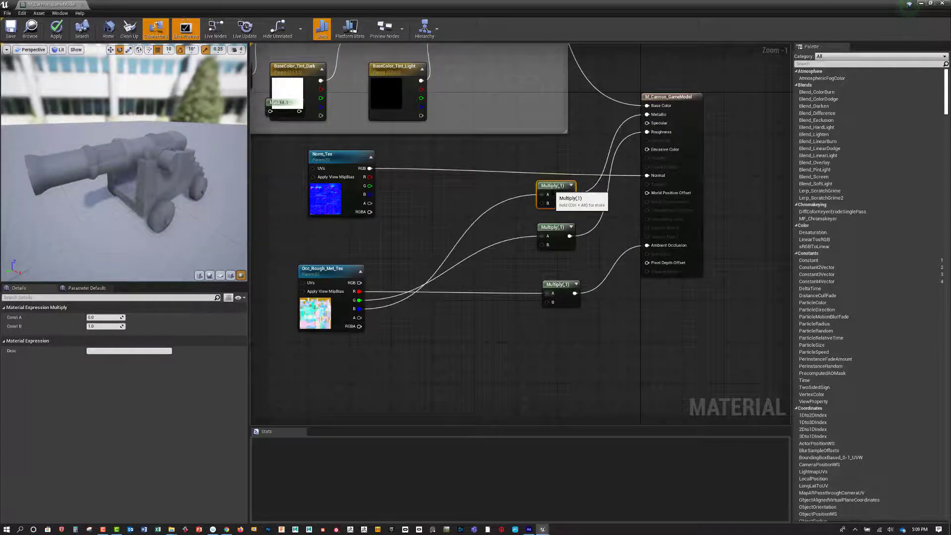
pyautogui.moveTo(557, 186); pyautogui.dragTo(547, 186)
# - Align the Roughness and Ambient Occlusion Multiply nodes in an evenly spaced column beneath the Metallic one
pyautogui.moveTo(555, 231); pyautogui.dragTo(555, 241)
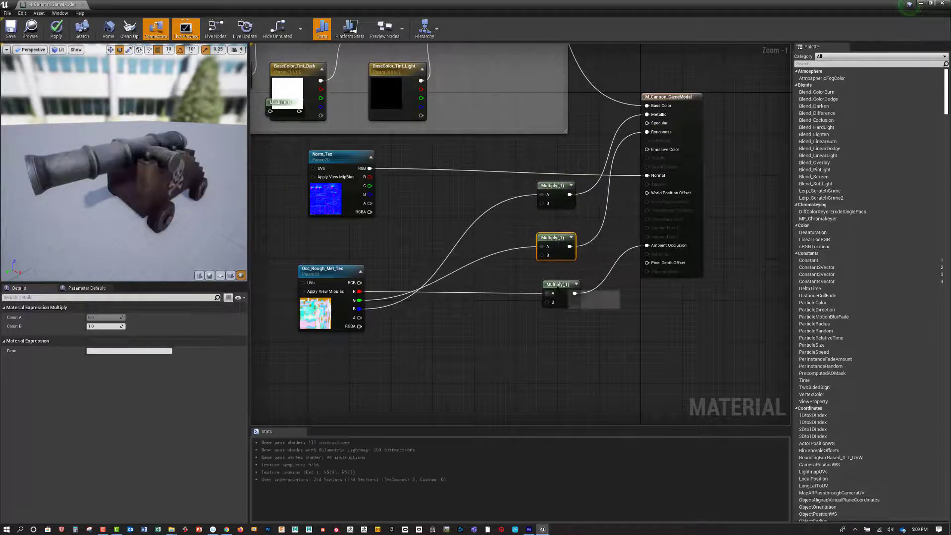
pyautogui.click(554, 287)
pyautogui.moveTo(554, 287); pyautogui.dragTo(550, 287)
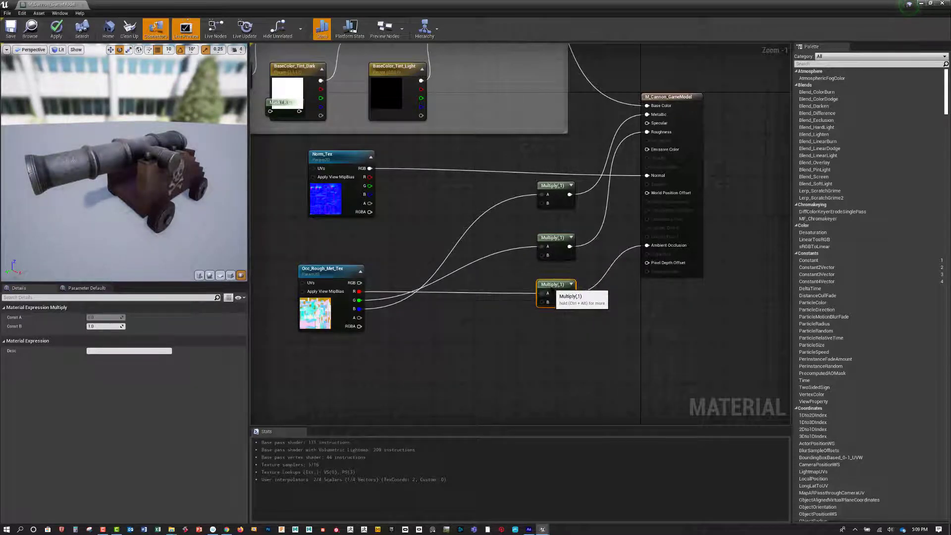
# - Add a Constant node below the Ambient Occlusion Multiply and convert it to a parameter named "AO Override"
pyautogui.click(473, 313)
pyautogui.click(473, 313)
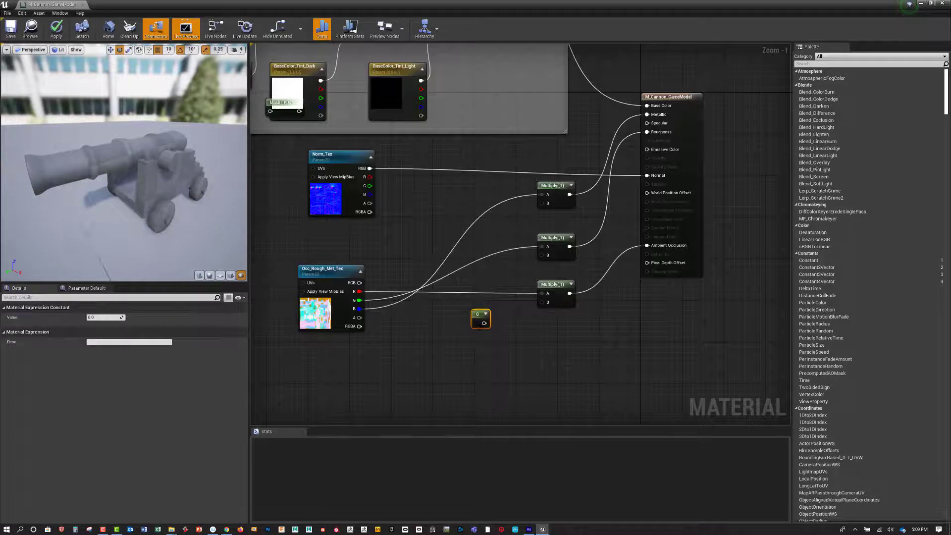
pyautogui.rightClick(478, 312)
pyautogui.click(490, 321)
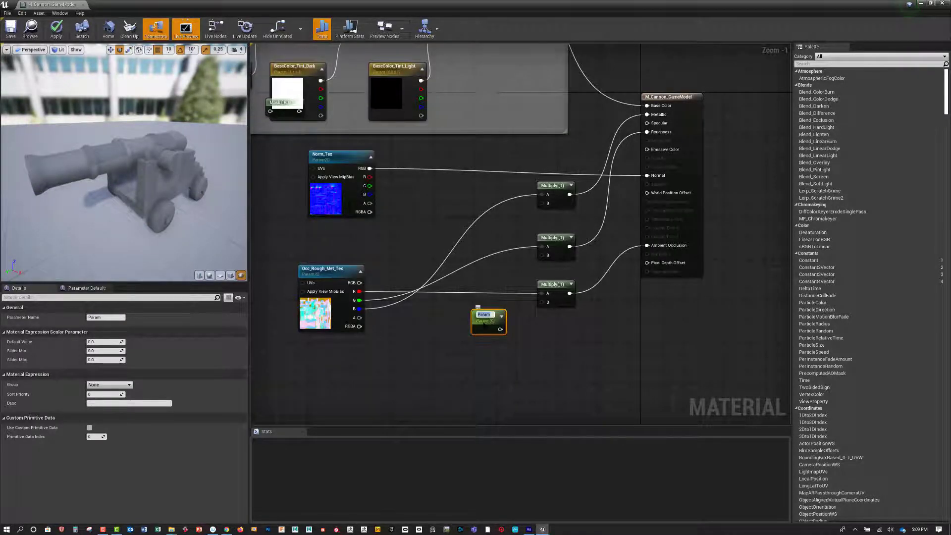
pyautogui.write('AO')
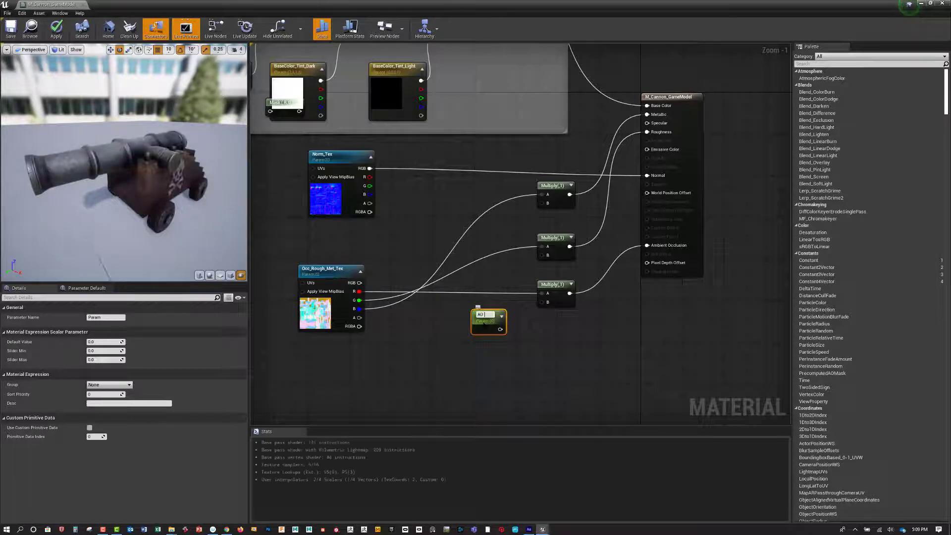
pyautogui.write(' Override')
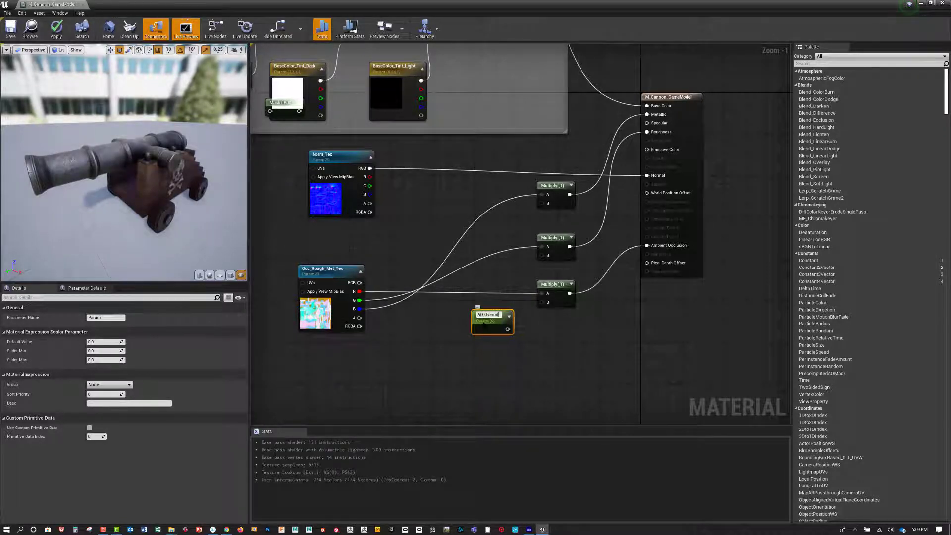
pyautogui.press('Return')
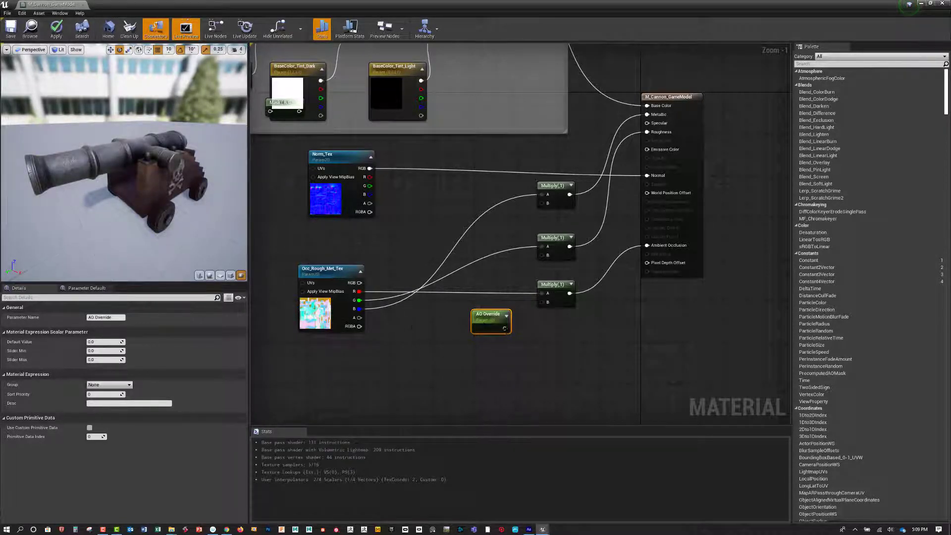
# - Connect AO Override to input B of the Ambient Occlusion Multiply and set its default value to 1
pyautogui.moveTo(505, 328); pyautogui.dragTo(542, 302)
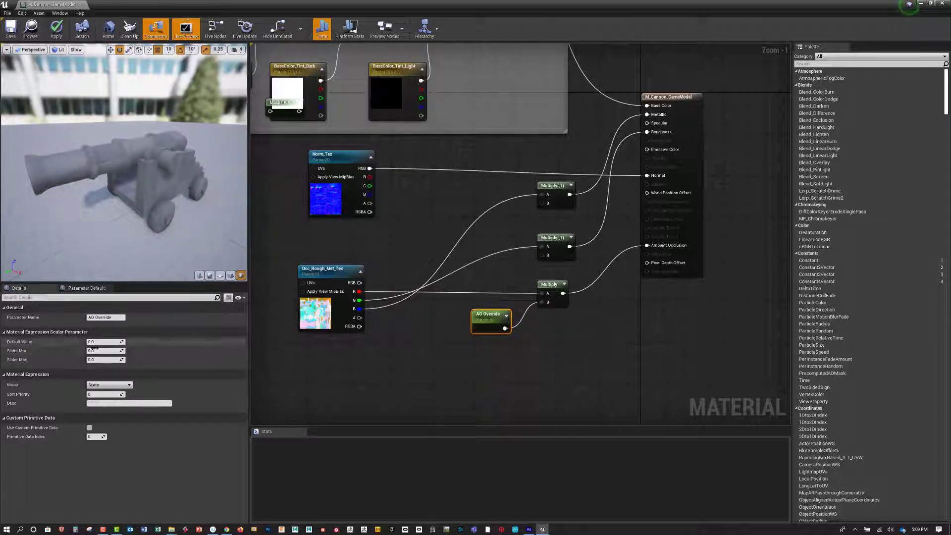
pyautogui.hotkey('shift', 'Tab')
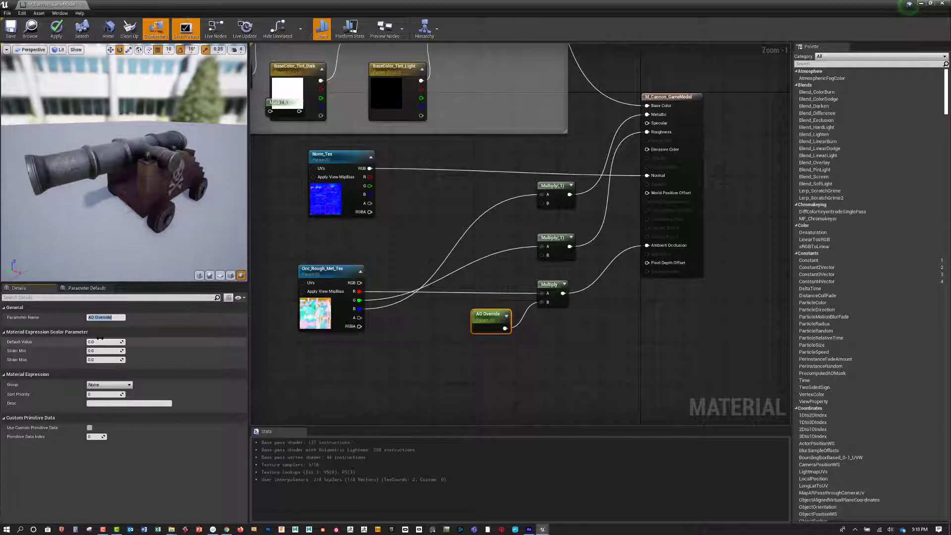
pyautogui.click(99, 341)
pyautogui.write('1')
pyautogui.press('Return')
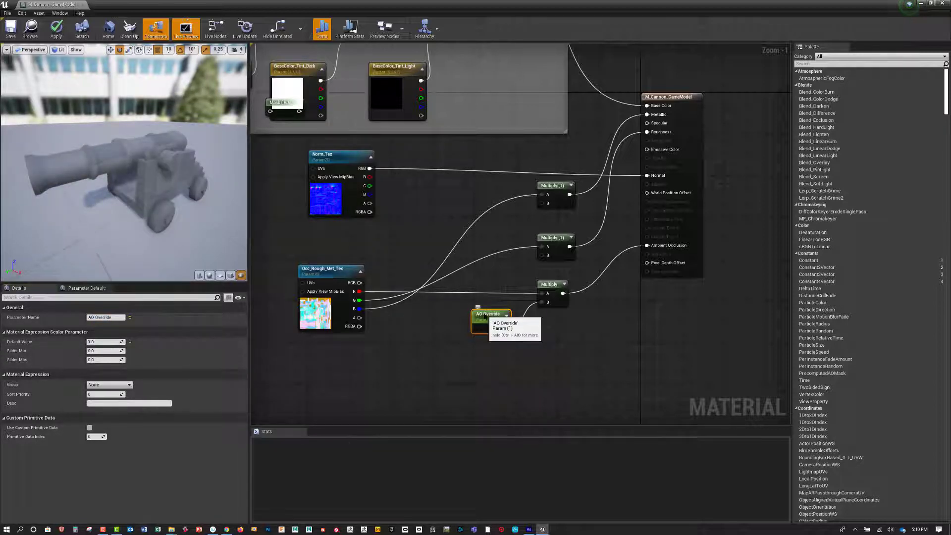
# - Duplicate the AO Override parameter twice, placing the copies above the original node
pyautogui.moveTo(485, 317); pyautogui.dragTo(498, 277)
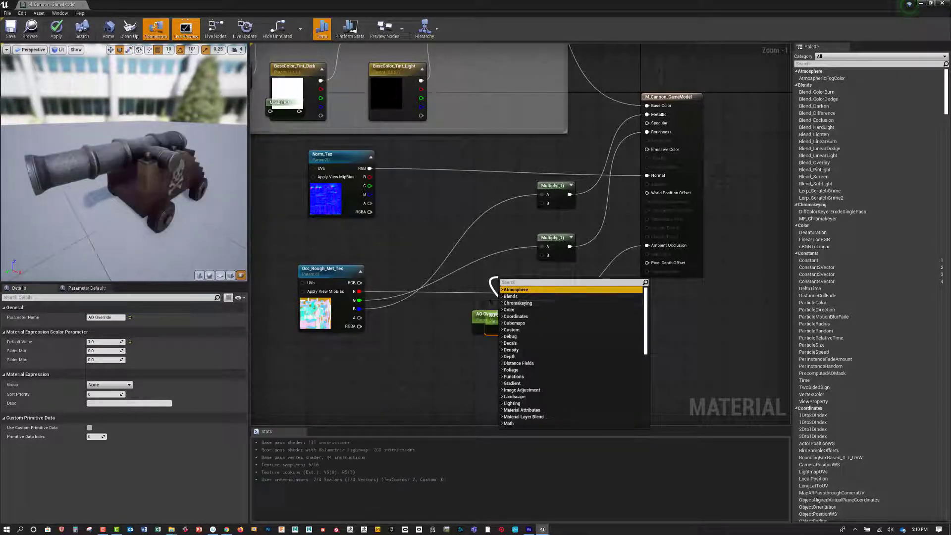
pyautogui.click(486, 265)
pyautogui.moveTo(516, 315); pyautogui.dragTo(507, 268)
pyautogui.moveTo(491, 316); pyautogui.dragTo(494, 312)
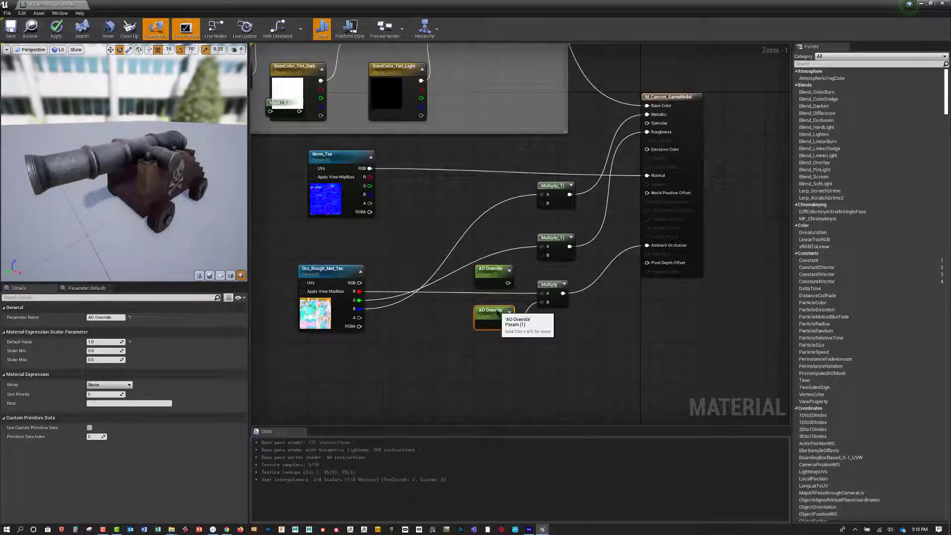
pyautogui.hotkey('ctrl', 'w')
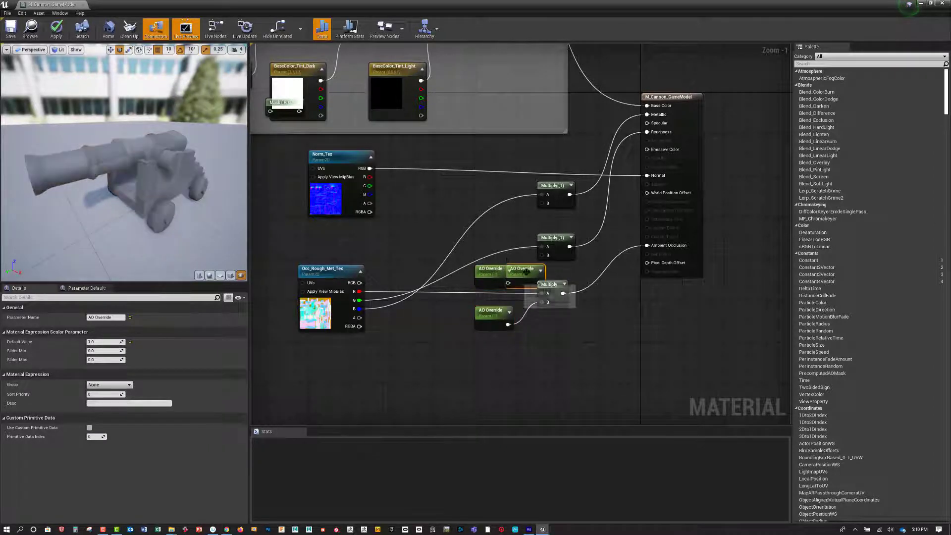
# - Position one AO Override copy beside the Metallic Multiply, rename it "Metallic Override", and connect it to that node's input B
pyautogui.moveTo(531, 268); pyautogui.dragTo(507, 217)
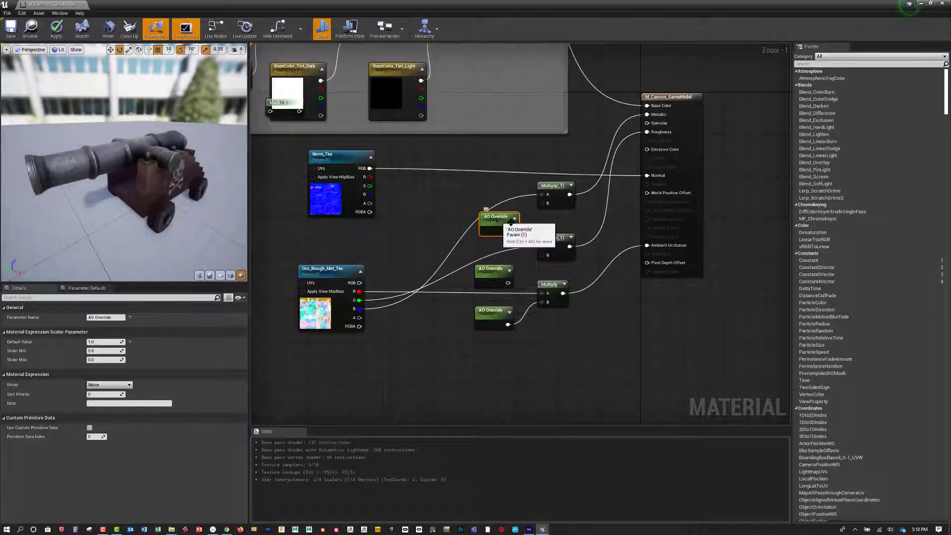
pyautogui.click(94, 317)
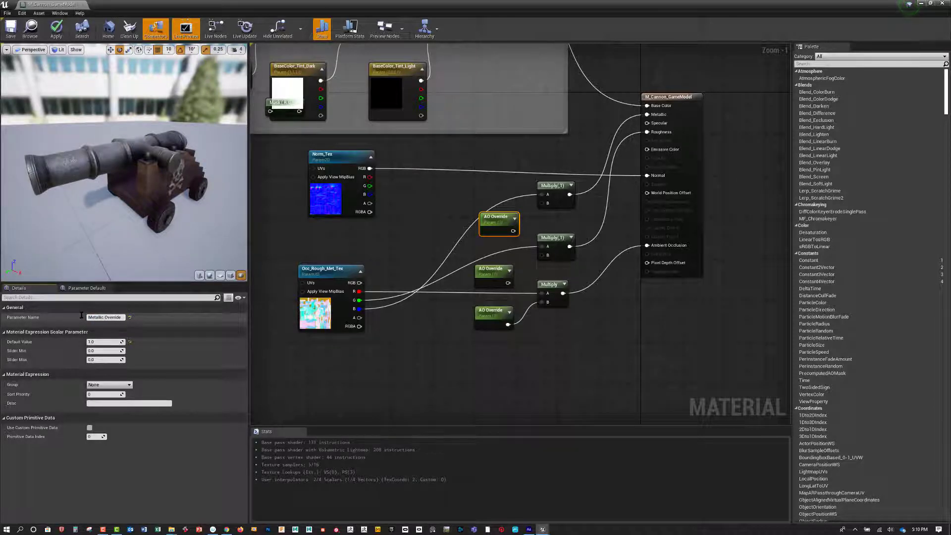
pyautogui.click(455, 370)
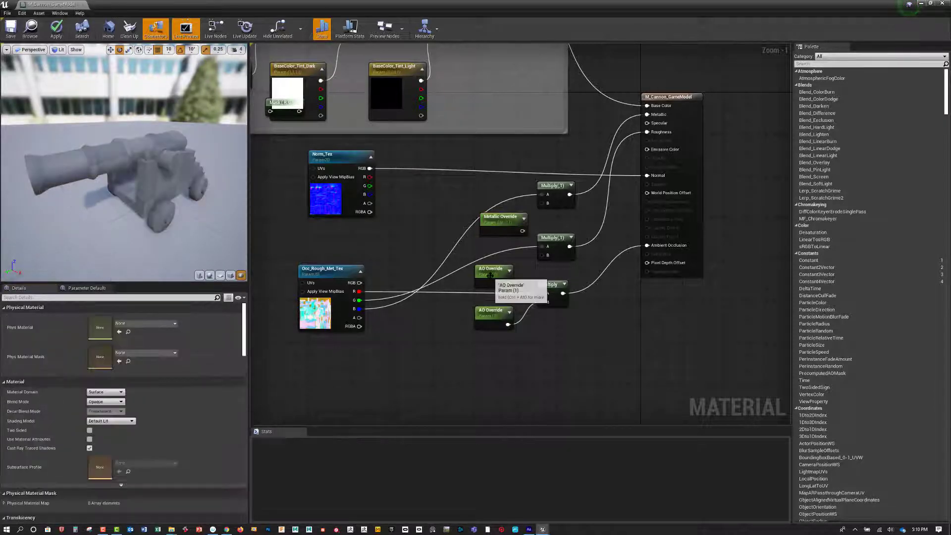
pyautogui.moveTo(521, 230); pyautogui.dragTo(542, 203)
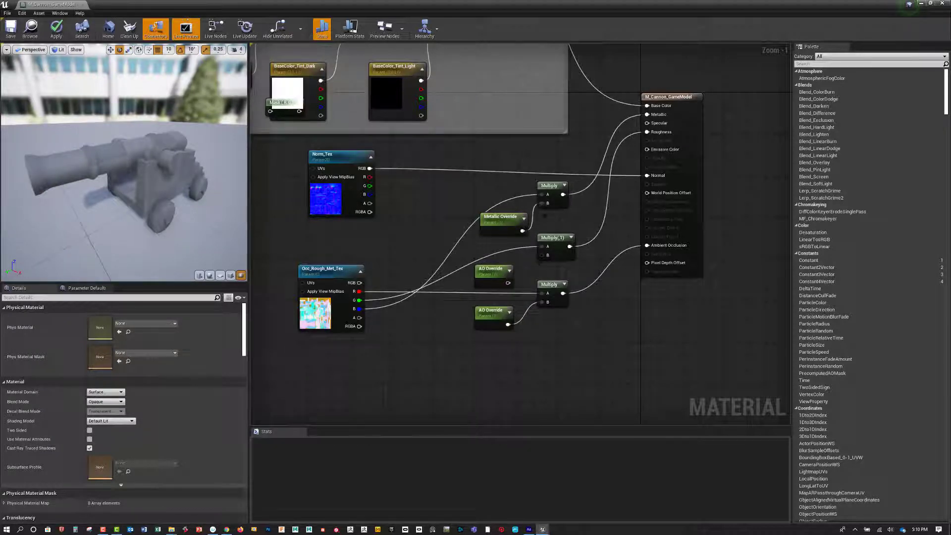
# - Connect the other AO Override copy to input B of the Roughness Multiply and rename it "Roughness Override"
pyautogui.moveTo(507, 282); pyautogui.dragTo(548, 255)
pyautogui.click(495, 271)
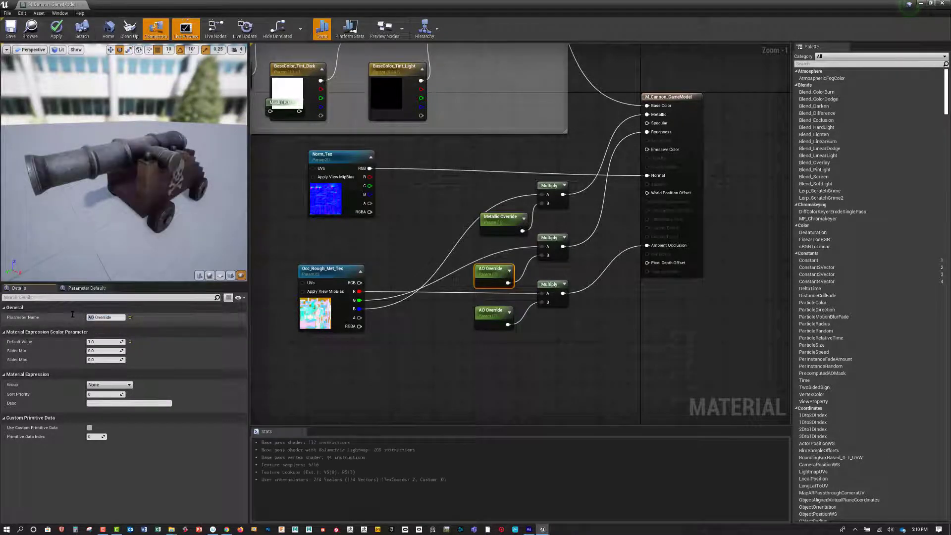
pyautogui.write('ss')
pyautogui.click(380, 357)
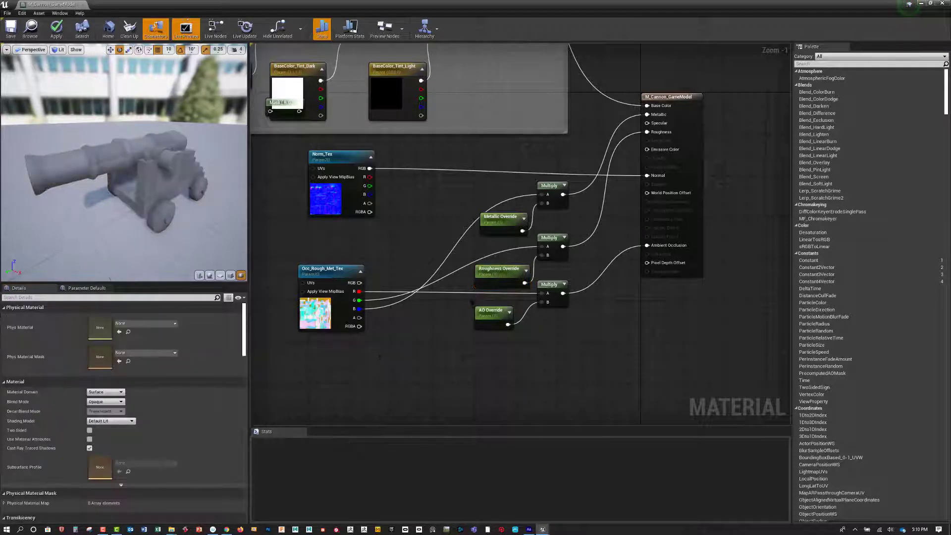
# - Move the Occ_Rough_Met_Tex node closer to the override nodes and shift Norm_Tex away from them
pyautogui.moveTo(434, 337); pyautogui.dragTo(467, 320, button='right')
pyautogui.moveTo(377, 256); pyautogui.dragTo(395, 225)
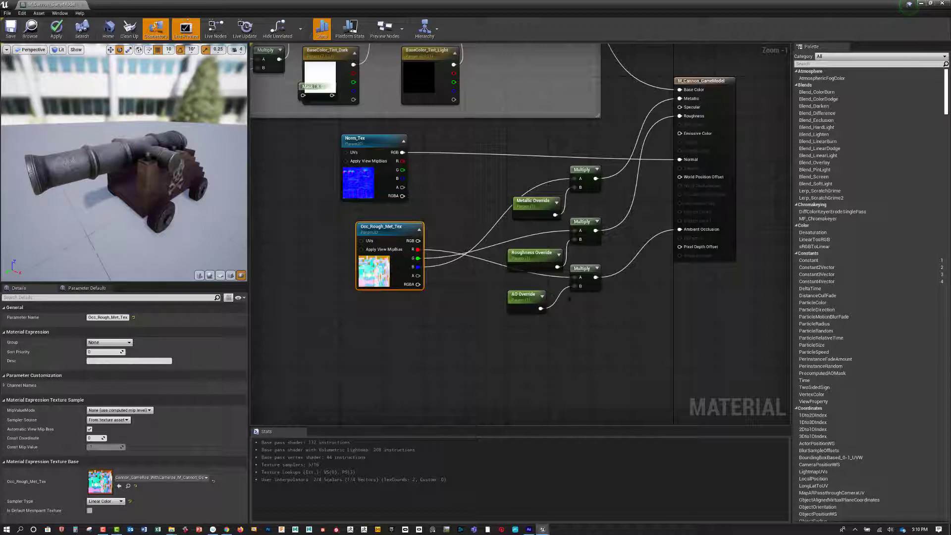
pyautogui.moveTo(396, 227); pyautogui.dragTo(438, 224)
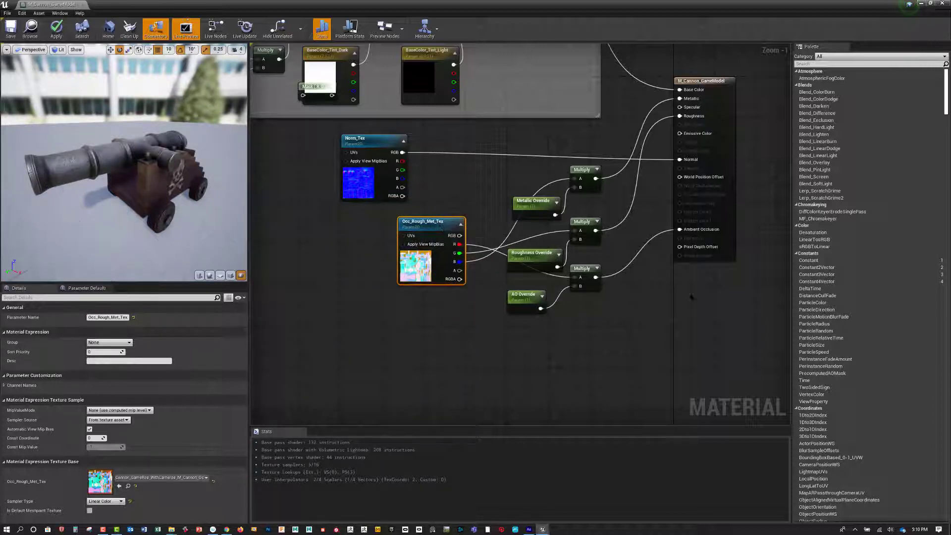
pyautogui.moveTo(375, 141); pyautogui.dragTo(313, 141)
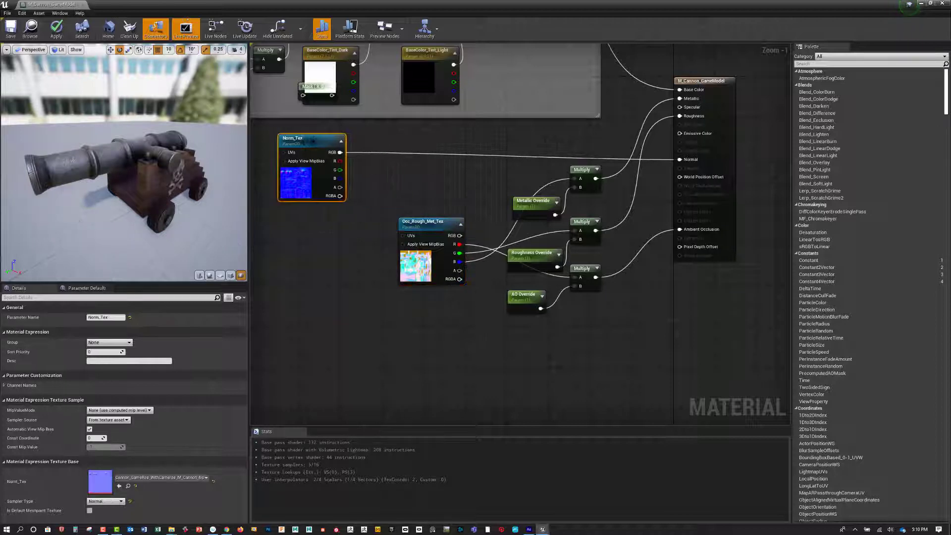
# - Enclose Occ_Rough_Met_Tex, the three overrides and their Multiply nodes in a comment titled "Occlusion Roughness Metallic"
pyautogui.moveTo(382, 140); pyautogui.dragTo(627, 350)
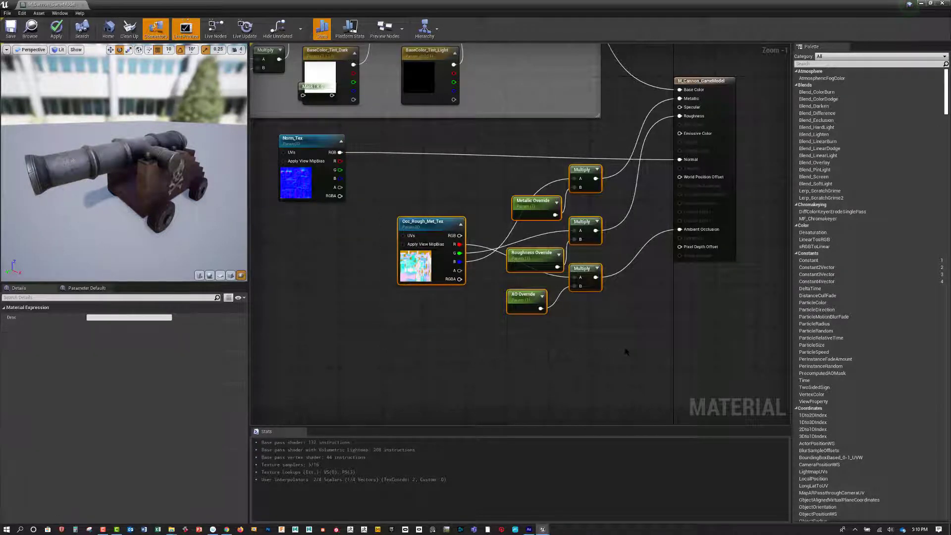
pyautogui.press('c')
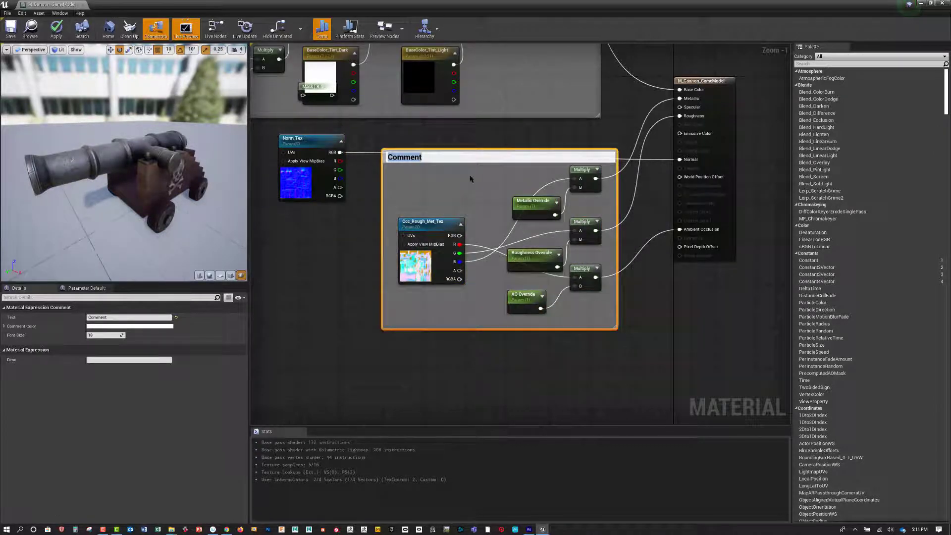
pyautogui.write('Occlusion Roughn')
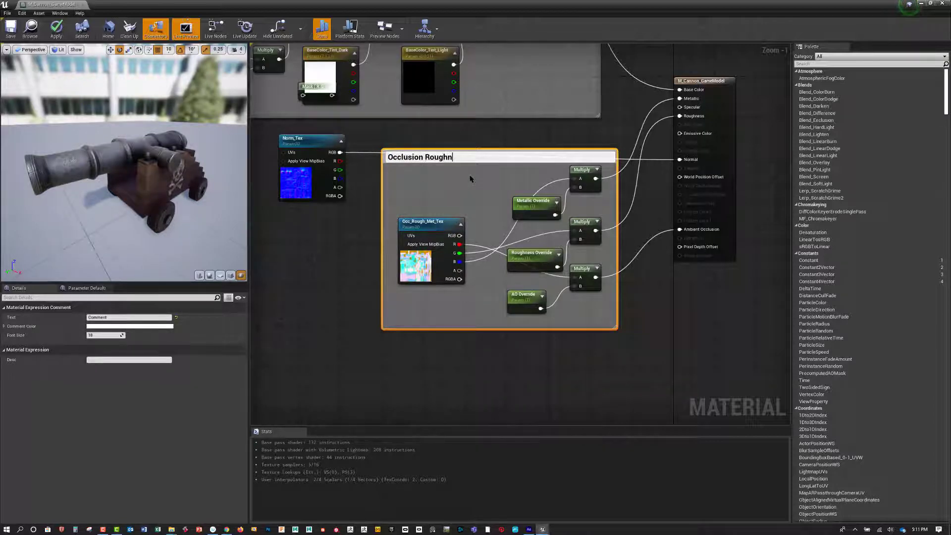
pyautogui.write('ess Metallic')
pyautogui.press('Return')
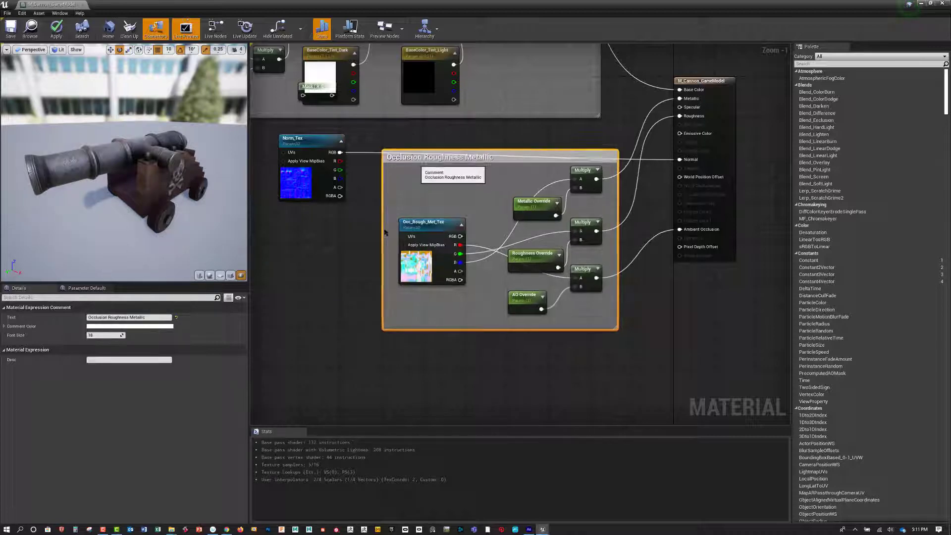
# - Move the Occlusion Roughness Metallic comment group well below the Norm_Tex node
pyautogui.moveTo(416, 158); pyautogui.dragTo(291, 265)
pyautogui.moveTo(565, 288); pyautogui.dragTo(635, 275, button='right')
pyautogui.scroll(-3, 634, 274)
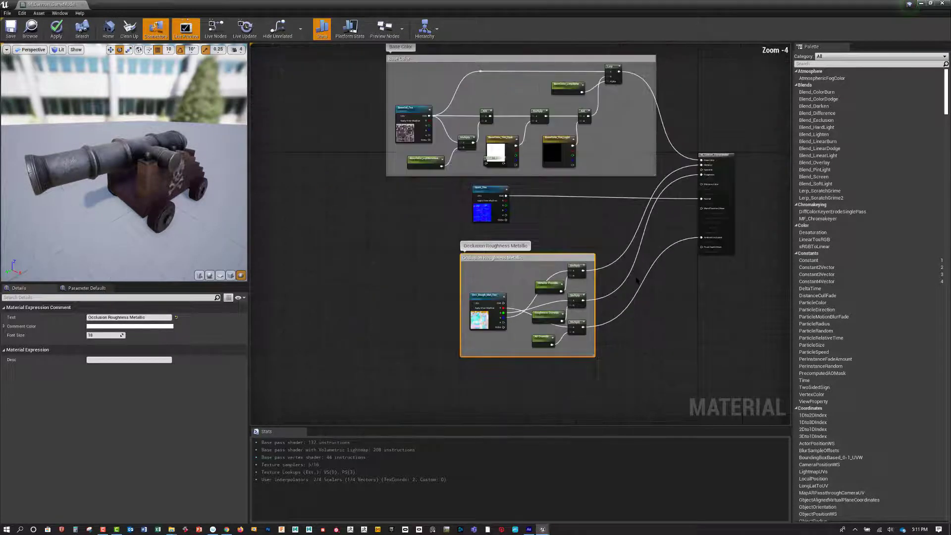
pyautogui.scroll(2, 635, 275)
pyautogui.moveTo(500, 251); pyautogui.dragTo(472, 279)
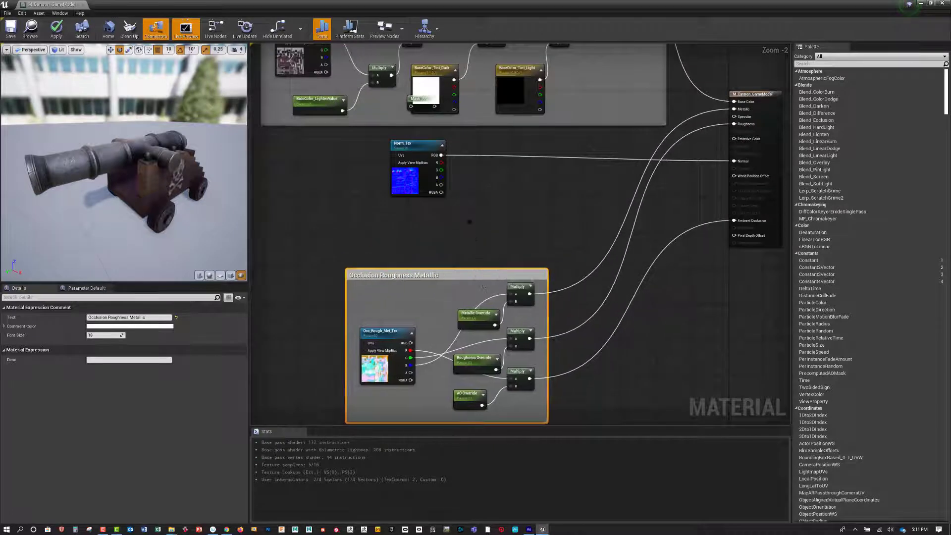
# - Place Norm_Tex directly above the Occlusion Roughness Metallic group, shift both closer to the material output, and save the material
pyautogui.moveTo(433, 149); pyautogui.dragTo(539, 209)
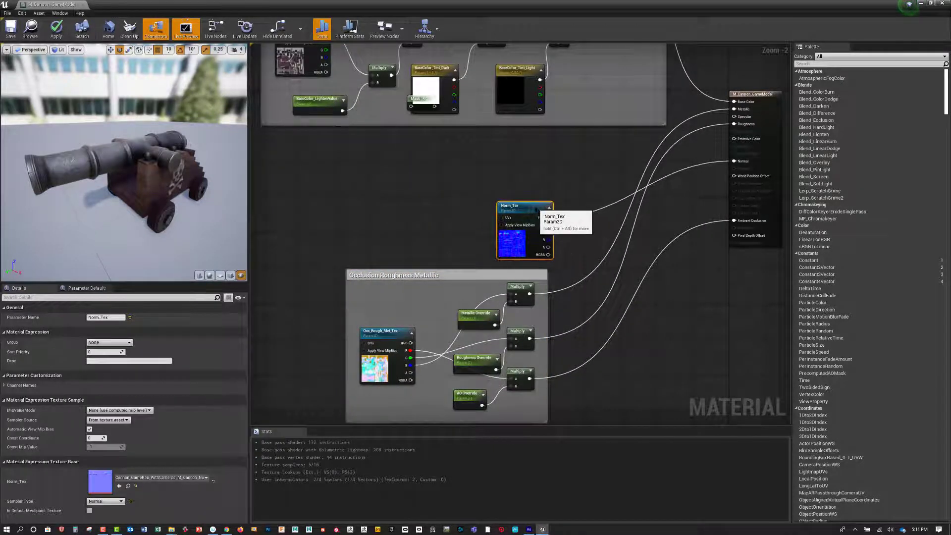
pyautogui.moveTo(532, 280); pyautogui.dragTo(589, 280)
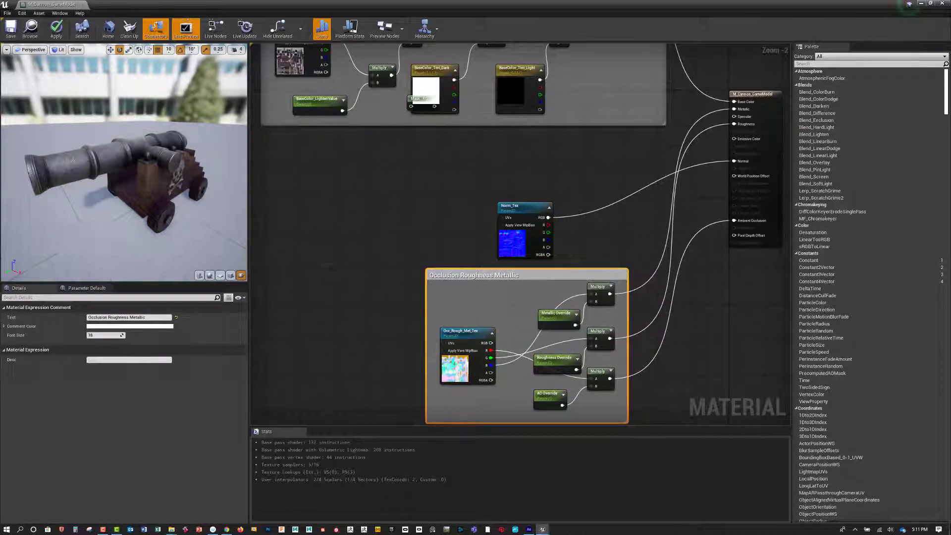
pyautogui.moveTo(538, 207); pyautogui.dragTo(608, 211)
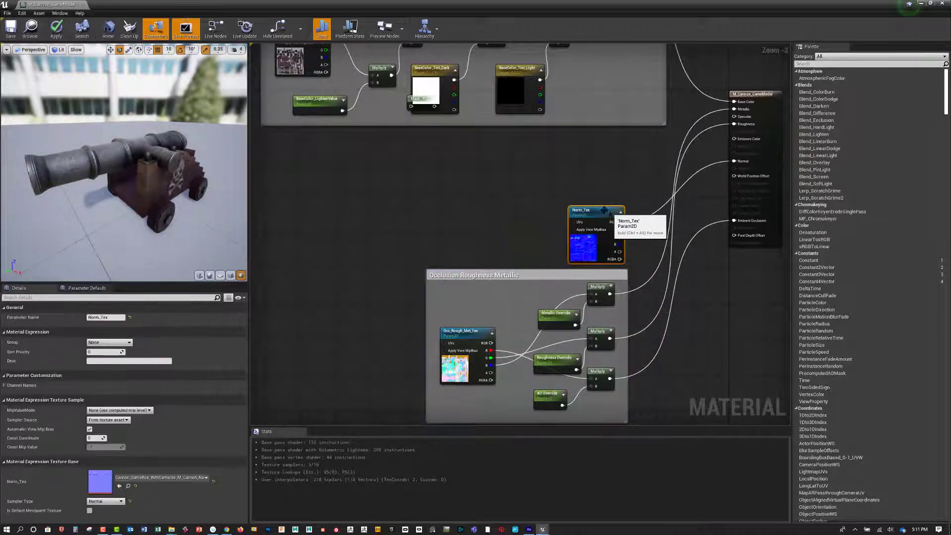
pyautogui.moveTo(497, 174); pyautogui.dragTo(513, 168, button='right')
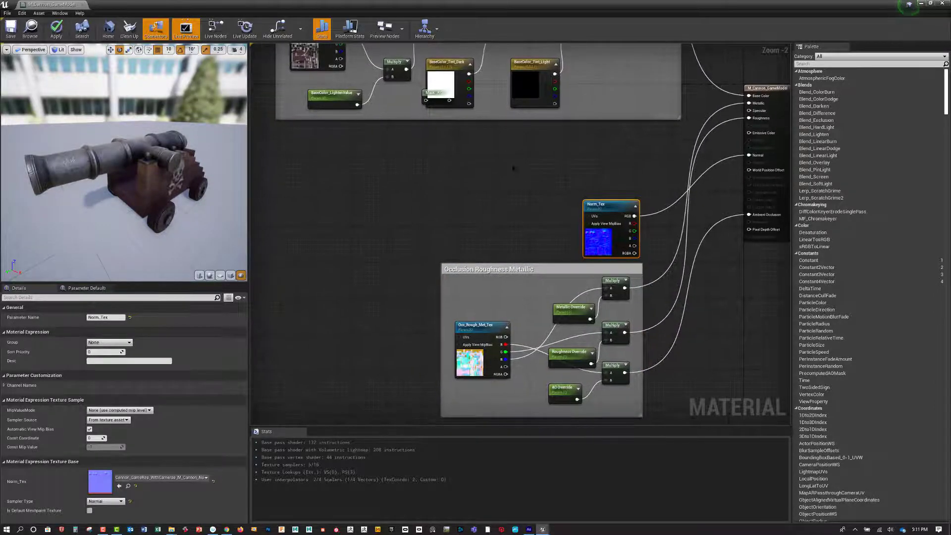
pyautogui.click(11, 29)
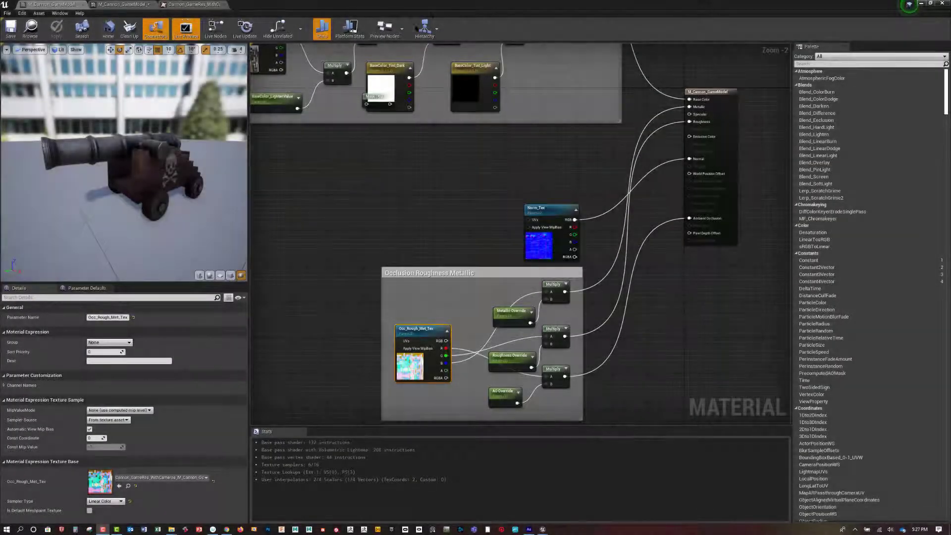
# - Float the asset editor window over the level and show the M_Cannon_GameModel_Inst material instance
pyautogui.moveTo(429, 13); pyautogui.dragTo(625, 101)
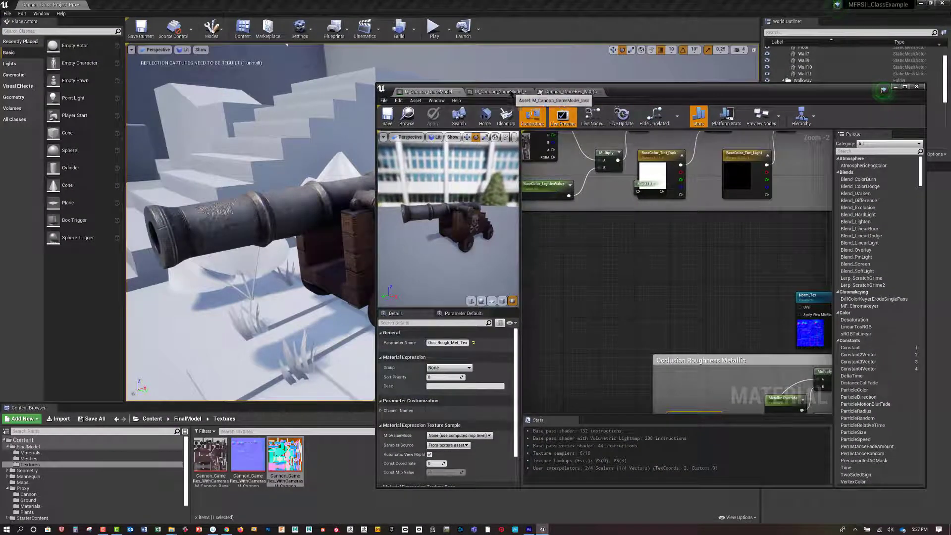
pyautogui.click(507, 91)
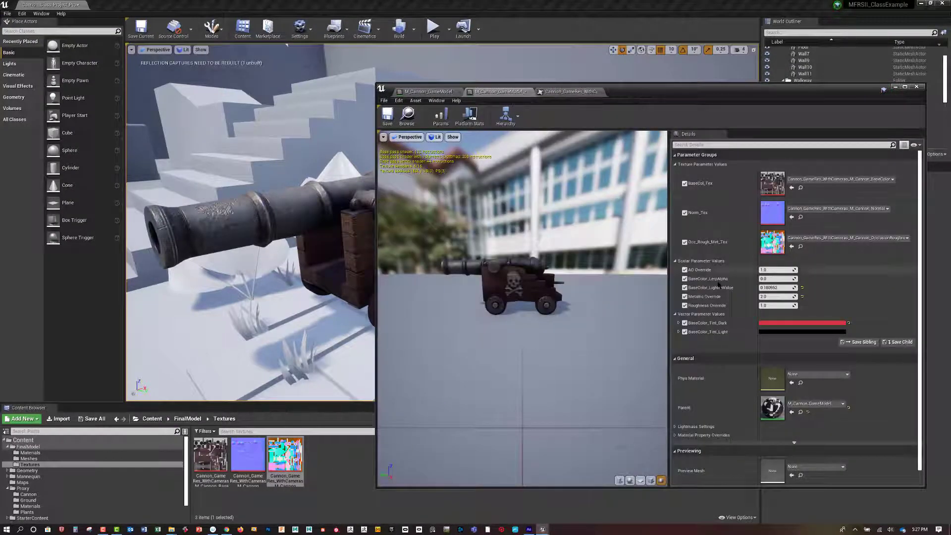
pyautogui.click(684, 270)
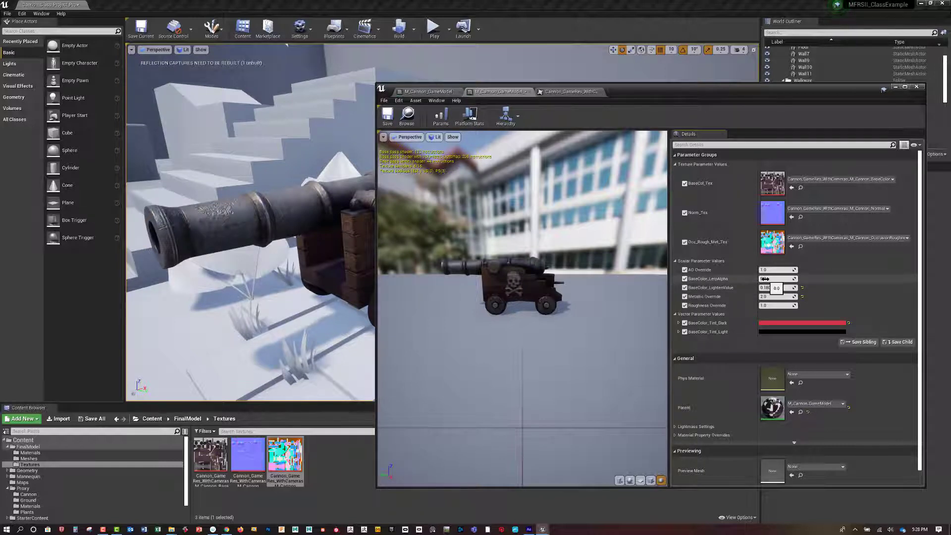
# - Frame the cannon closely in the preview, try AO Override at about 1.42, and reset it to default
pyautogui.scroll(5, 540, 322)
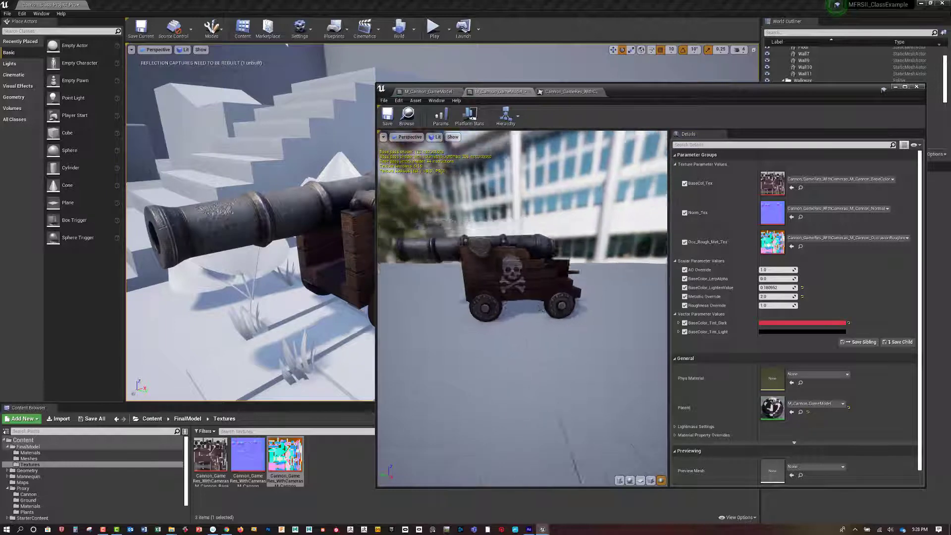
pyautogui.moveTo(492, 266); pyautogui.dragTo(560, 278)
pyautogui.moveTo(492, 266); pyautogui.dragTo(541, 303, button='middle')
pyautogui.moveTo(492, 266); pyautogui.dragTo(495, 267)
pyautogui.scroll(4, 492, 266)
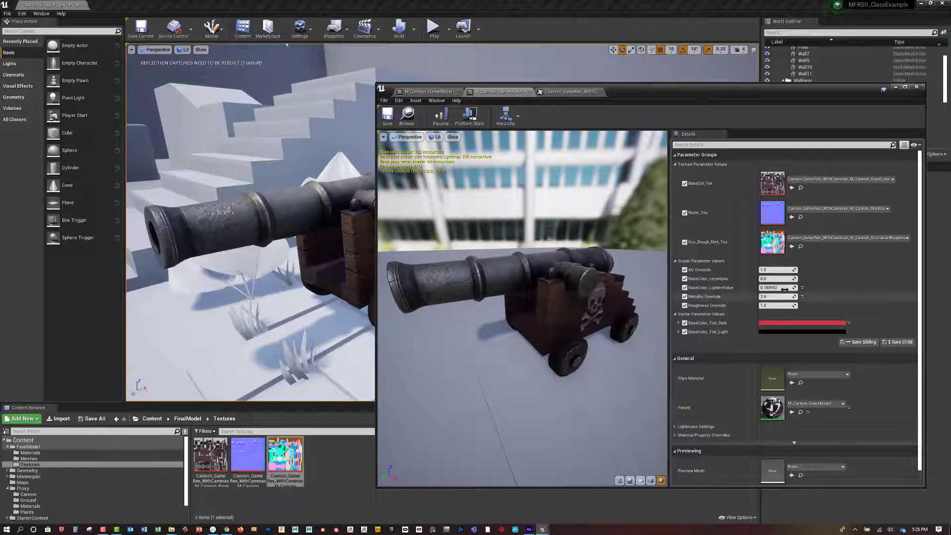
pyautogui.moveTo(767, 271); pyautogui.dragTo(788, 272)
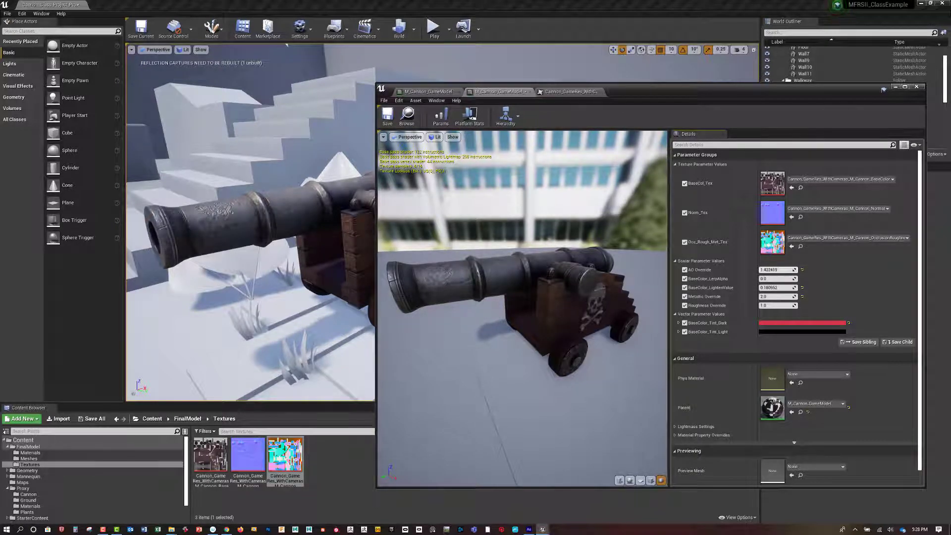
pyautogui.click(802, 270)
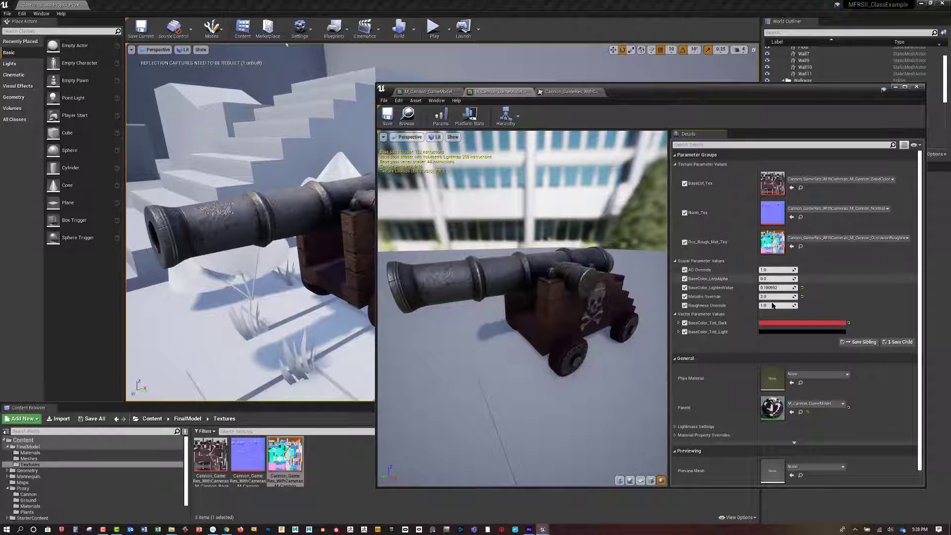
# - Reset Metallic Override to its default, test it at about 7.64, and reset it again
pyautogui.click(802, 297)
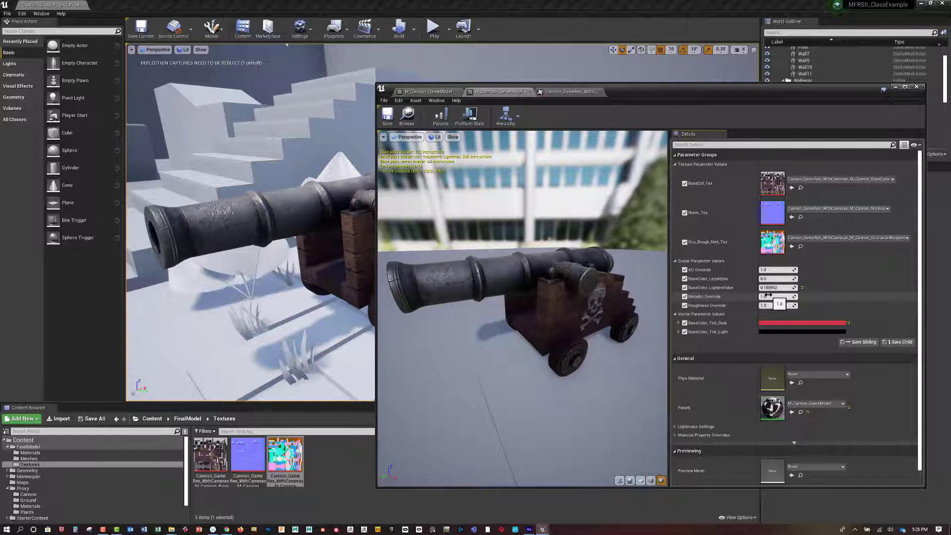
pyautogui.moveTo(765, 295)
pyautogui.mouseDown()
pyautogui.moveTo(756, 296)
pyautogui.moveTo(793, 296)
pyautogui.mouseUp()
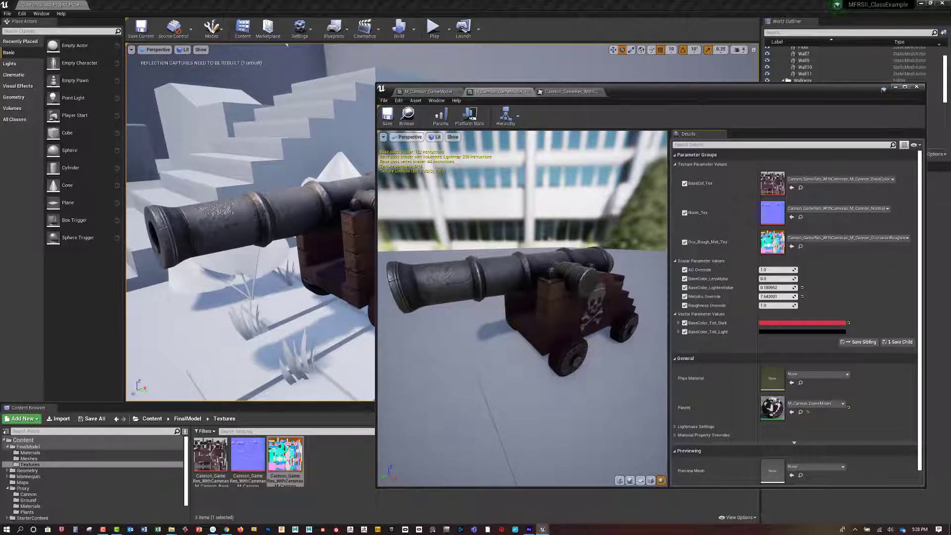
pyautogui.click(782, 297)
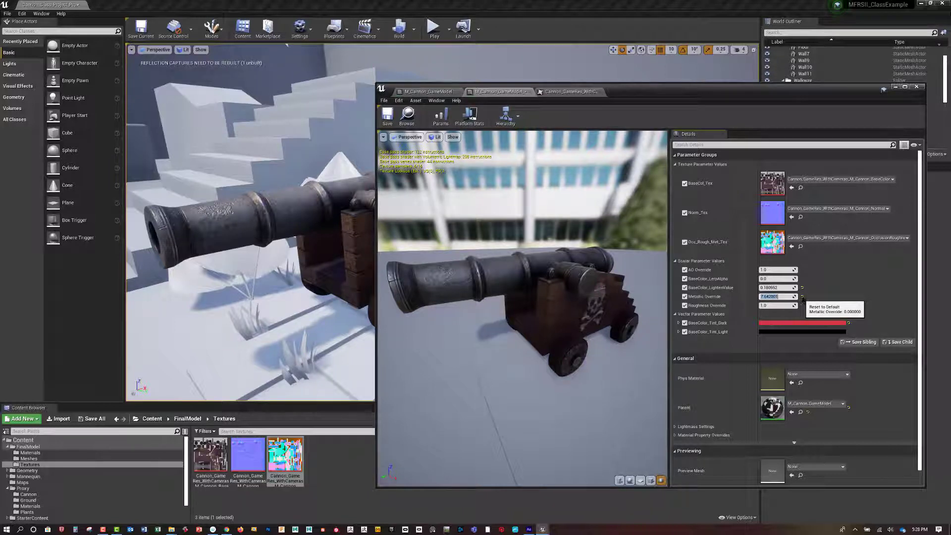
pyautogui.click(803, 298)
pyautogui.click(802, 297)
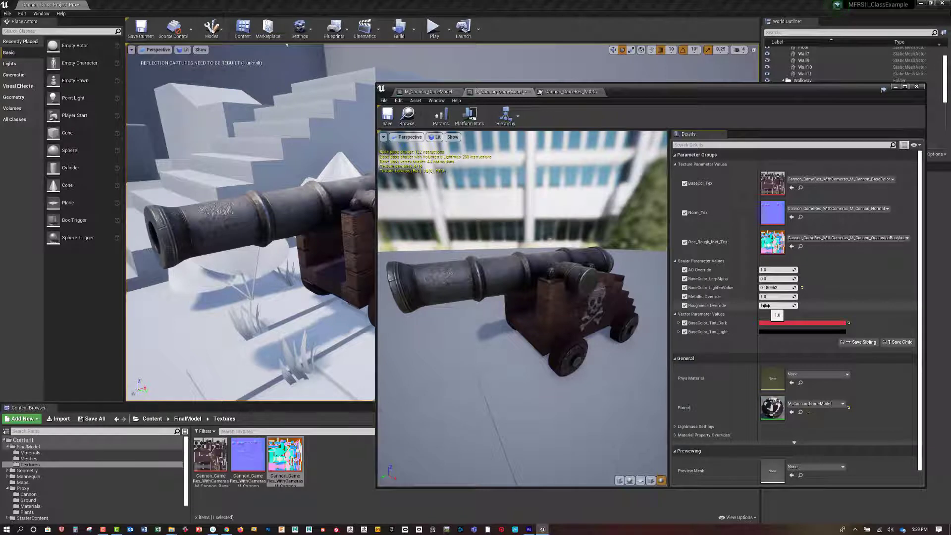
# - Lower the material instance's Roughness Override and set it to 0
pyautogui.moveTo(766, 306)
pyautogui.mouseDown()
pyautogui.moveTo(783, 306)
pyautogui.moveTo(758, 306)
pyautogui.mouseUp()
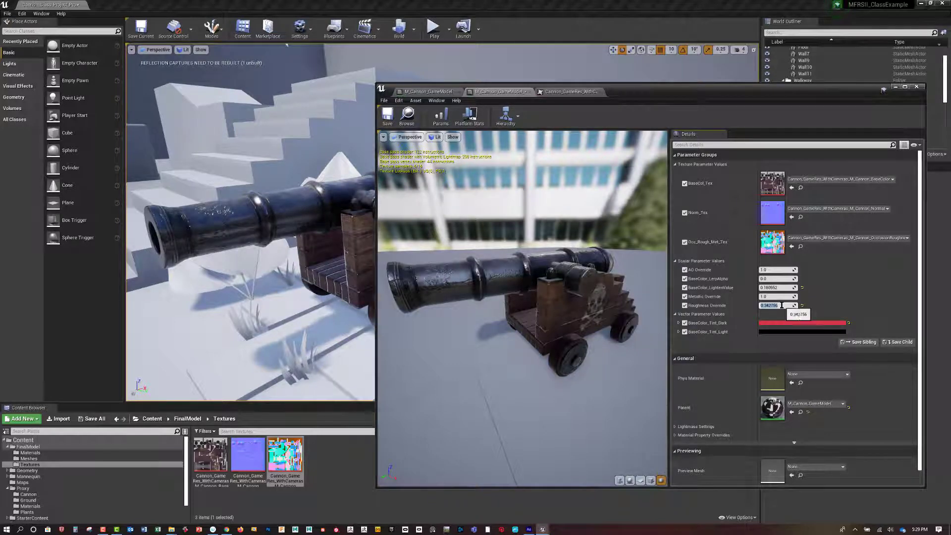
pyautogui.write('0')
pyautogui.press('Return')
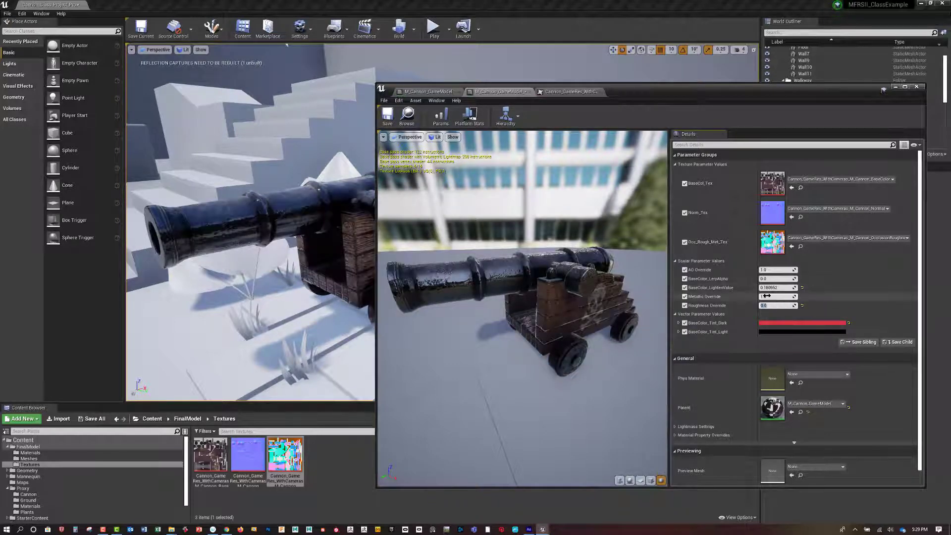
# - Raise Metallic Override slightly above 1, inspect the cannon from another angle, and reset the parameter to default
pyautogui.moveTo(766, 295)
pyautogui.mouseDown()
pyautogui.moveTo(758, 296)
pyautogui.moveTo(777, 296)
pyautogui.mouseUp()
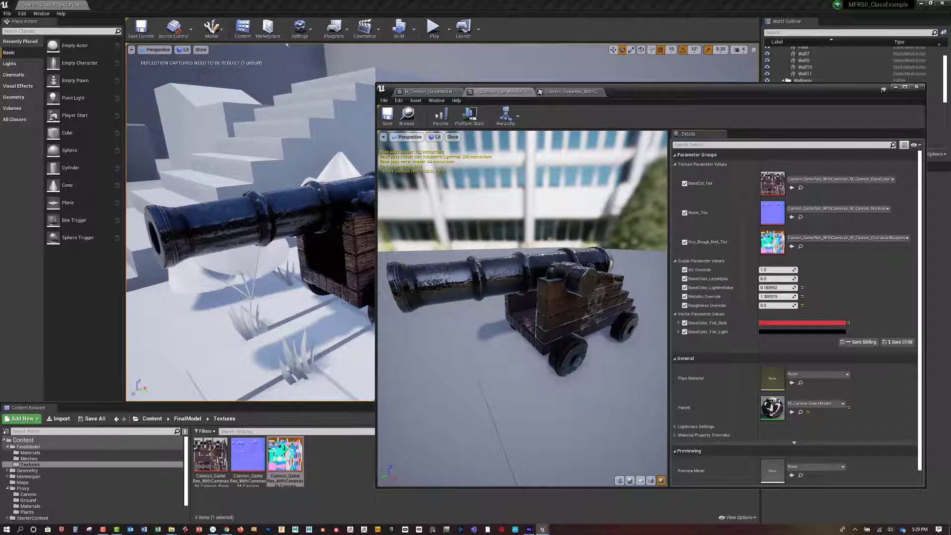
pyautogui.scroll(4, 523, 308)
pyautogui.moveTo(523, 308); pyautogui.dragTo(476, 286)
pyautogui.scroll(-4, 532, 307)
pyautogui.click(802, 297)
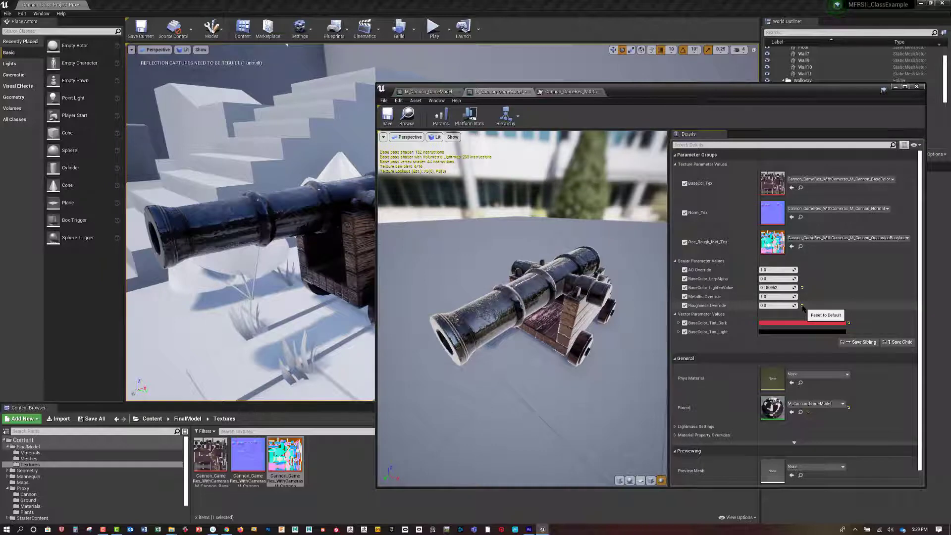
# - Reset Roughness Override to its default, raise it to about 1.017, and inspect the cannon closely from several angles
pyautogui.click(803, 305)
pyautogui.moveTo(607, 341); pyautogui.dragTo(550, 334)
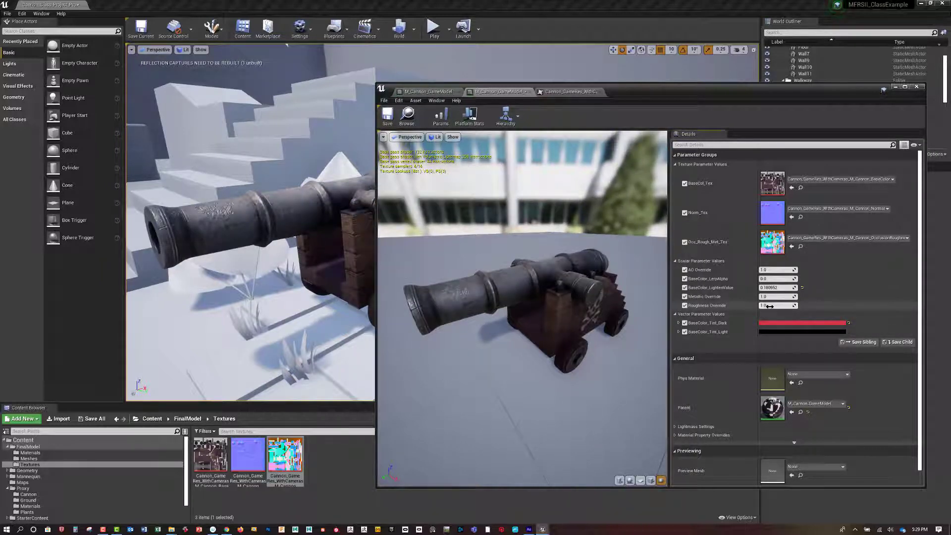
pyautogui.moveTo(777, 306); pyautogui.dragTo(774, 306)
pyautogui.moveTo(570, 342); pyautogui.dragTo(491, 306)
pyautogui.moveTo(494, 320); pyautogui.dragTo(535, 315, button='middle')
pyautogui.moveTo(494, 304); pyautogui.dragTo(535, 307, button='right')
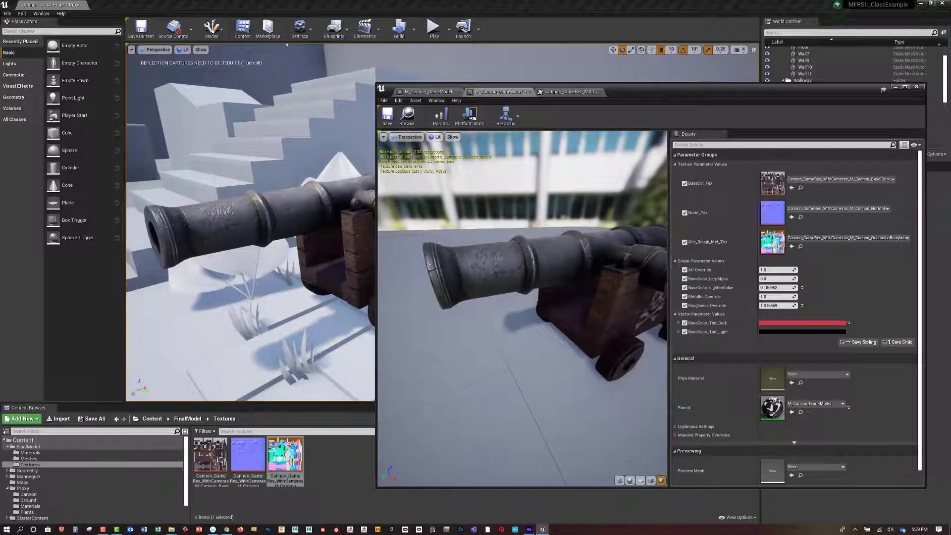
pyautogui.moveTo(535, 307); pyautogui.dragTo(521, 308)
# - Try a lower Metallic Override, reset both Metallic Override and Roughness Override to their defaults, and view the whole cannon
pyautogui.moveTo(778, 297); pyautogui.dragTo(765, 296)
pyautogui.click(802, 296)
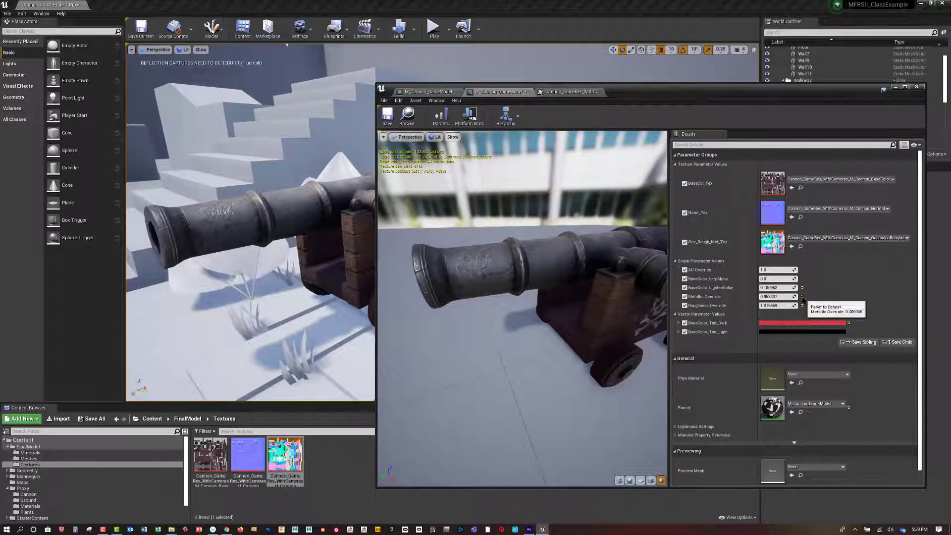
pyautogui.click(802, 305)
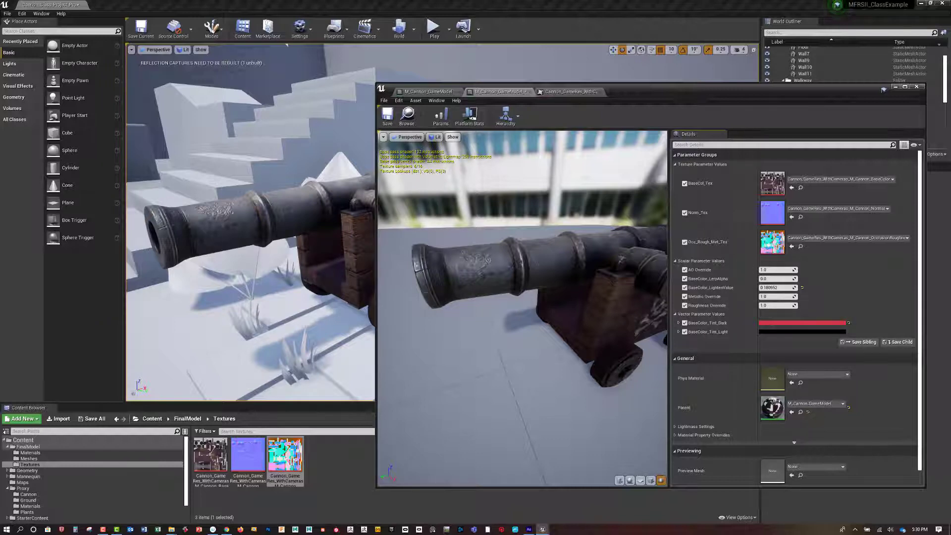
pyautogui.moveTo(522, 297); pyautogui.dragTo(520, 267)
pyautogui.moveTo(520, 267); pyautogui.dragTo(520, 317, button='right')
pyautogui.moveTo(542, 230); pyautogui.dragTo(560, 242)
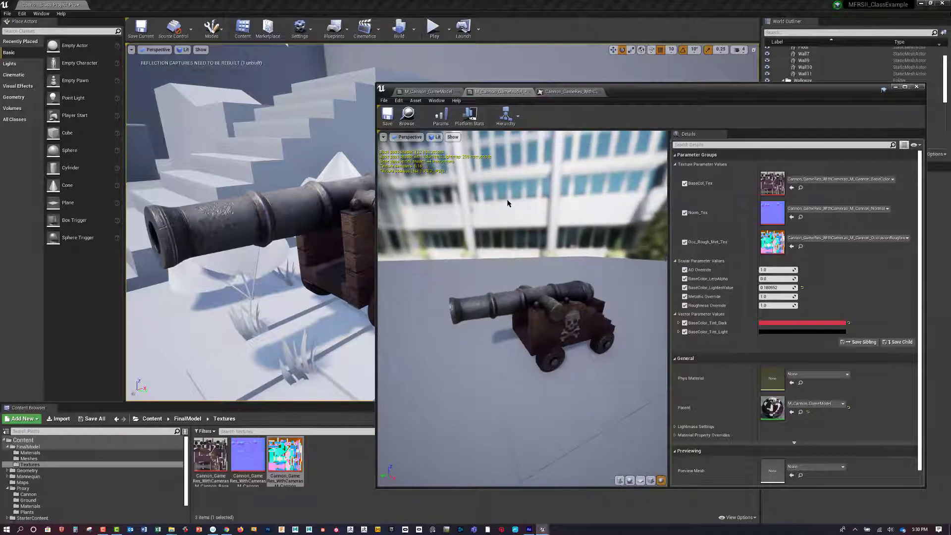
# - Switch to the M_Cannon_GameModel material graph in a maximised editor window and show the Base Color group
pyautogui.click(427, 92)
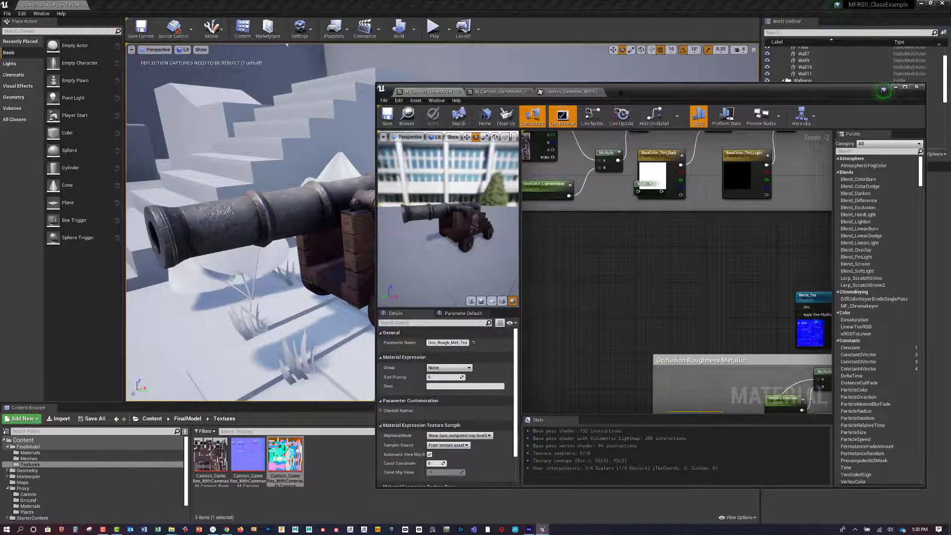
pyautogui.doubleClick(622, 93)
pyautogui.moveTo(440, 217); pyautogui.dragTo(552, 289, button='right')
pyautogui.scroll(-1, 527, 221)
pyautogui.moveTo(583, 226); pyautogui.dragTo(565, 271, button='right')
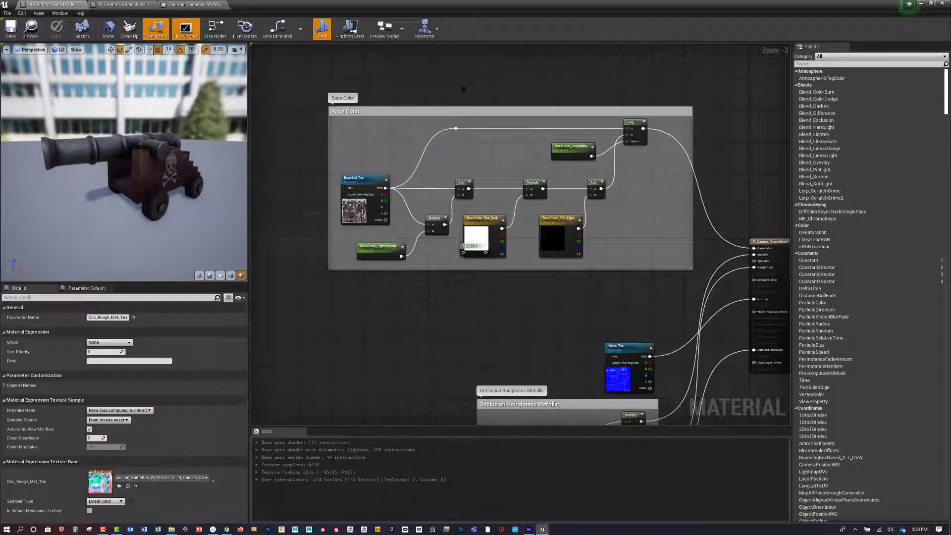
# - Move the Base Color comment group and its nodes farther left of the main material node to make room
pyautogui.moveTo(593, 88); pyautogui.dragTo(594, 89)
pyautogui.moveTo(463, 112); pyautogui.dragTo(360, 112)
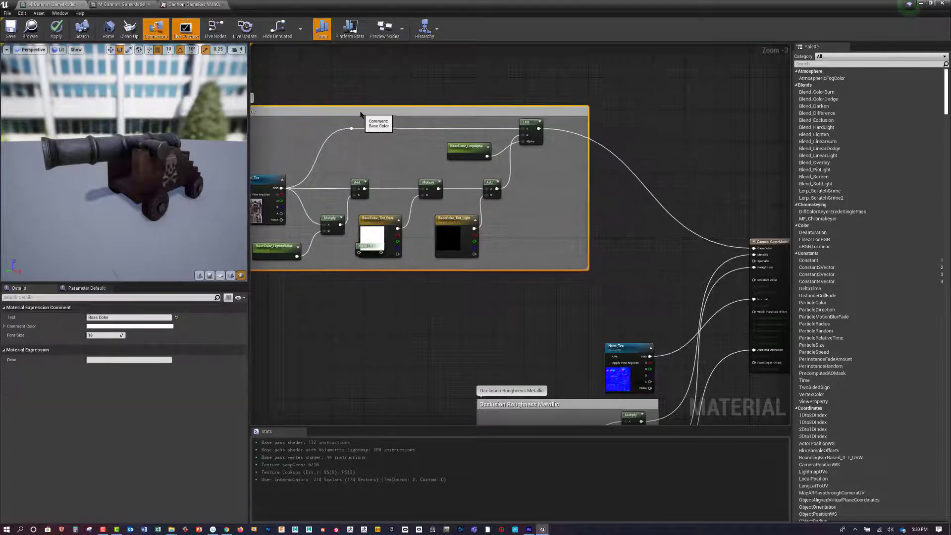
pyautogui.moveTo(411, 72); pyautogui.dragTo(550, 83, button='right')
pyautogui.moveTo(509, 130); pyautogui.dragTo(473, 130)
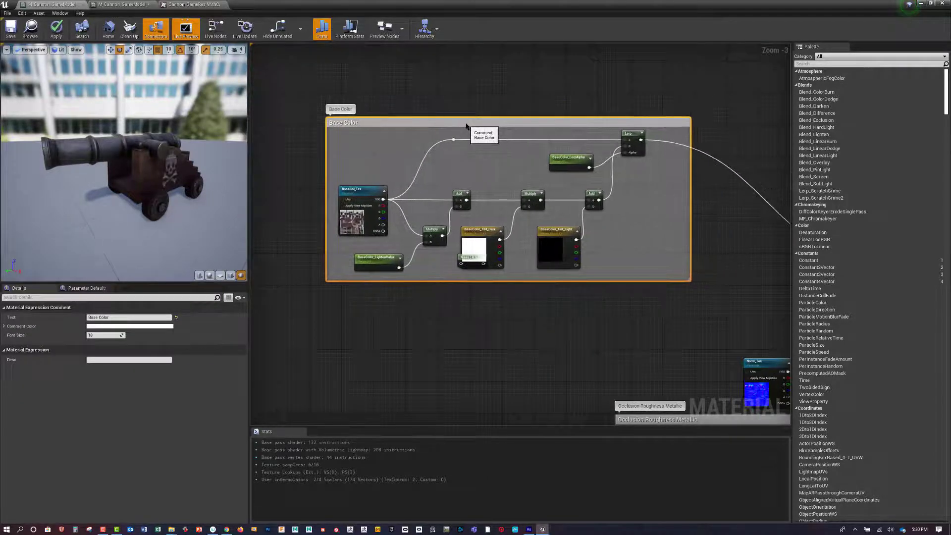
pyautogui.moveTo(603, 290); pyautogui.dragTo(503, 242, button='right')
pyautogui.moveTo(590, 189); pyautogui.dragTo(589, 236, button='right')
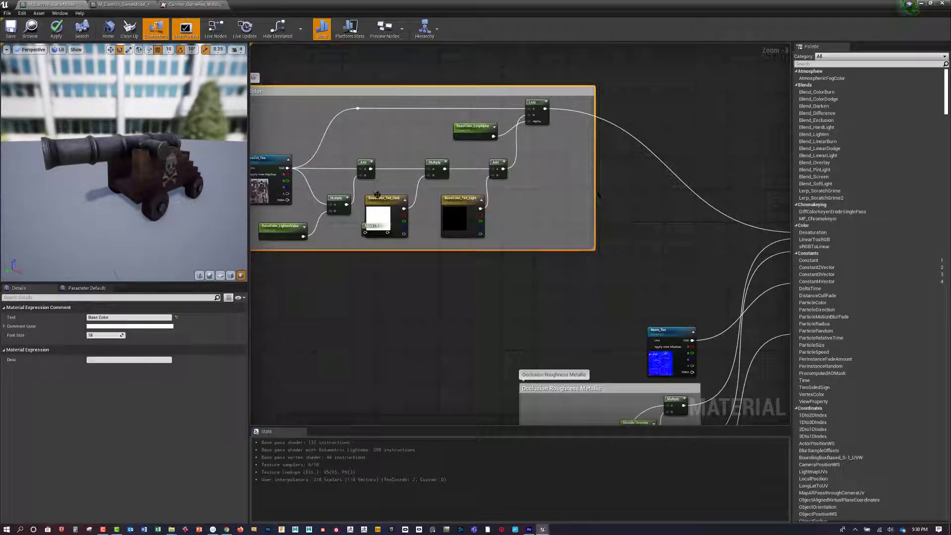
# - Add a Multiply node beside the Base Color group, with BaseCol_Tex into A and the red channel of Occ_Rough_Met_Tex into B
pyautogui.click(618, 200)
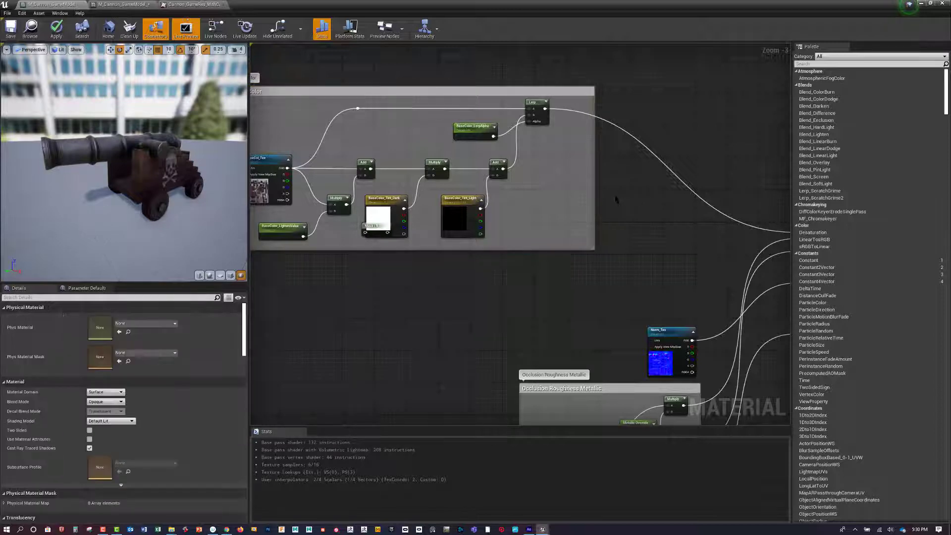
pyautogui.click(617, 200)
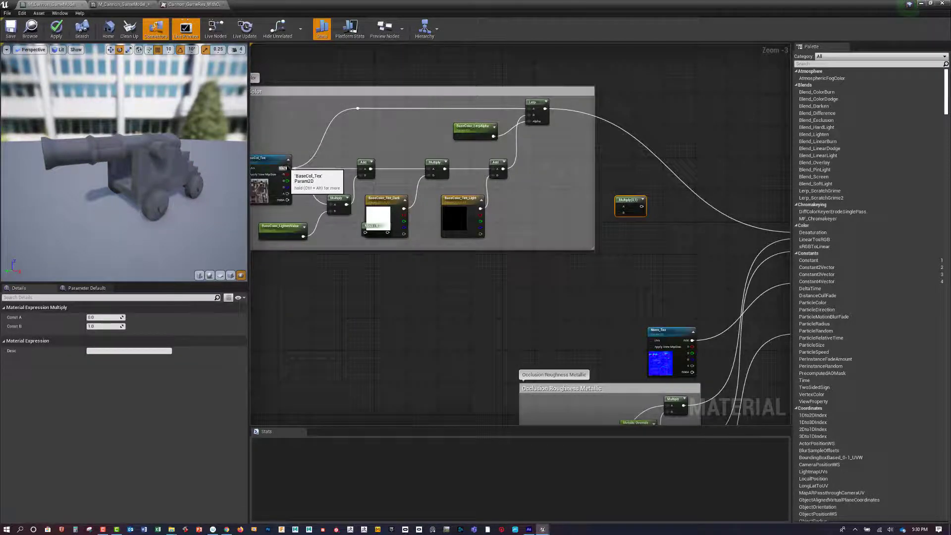
pyautogui.moveTo(295, 169); pyautogui.dragTo(587, 213)
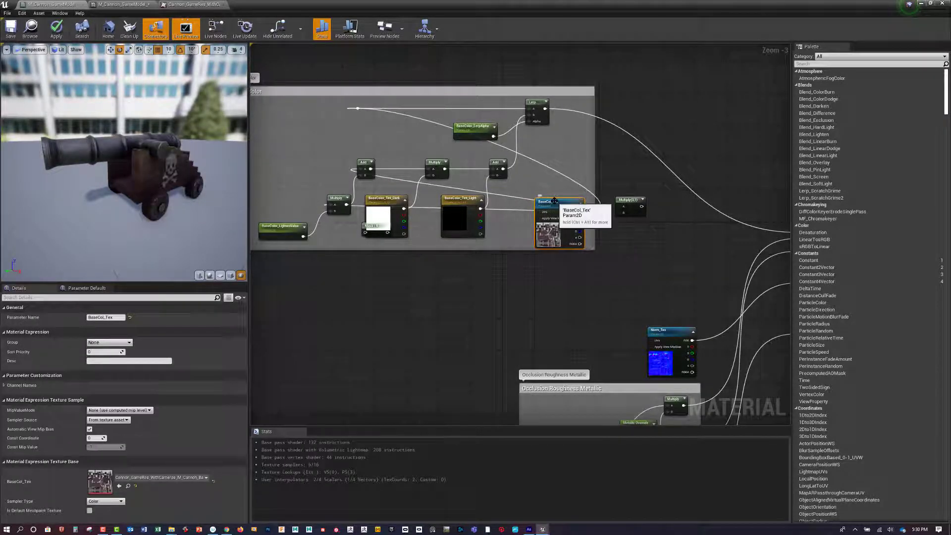
pyautogui.hotkey('ctrl', 'z')
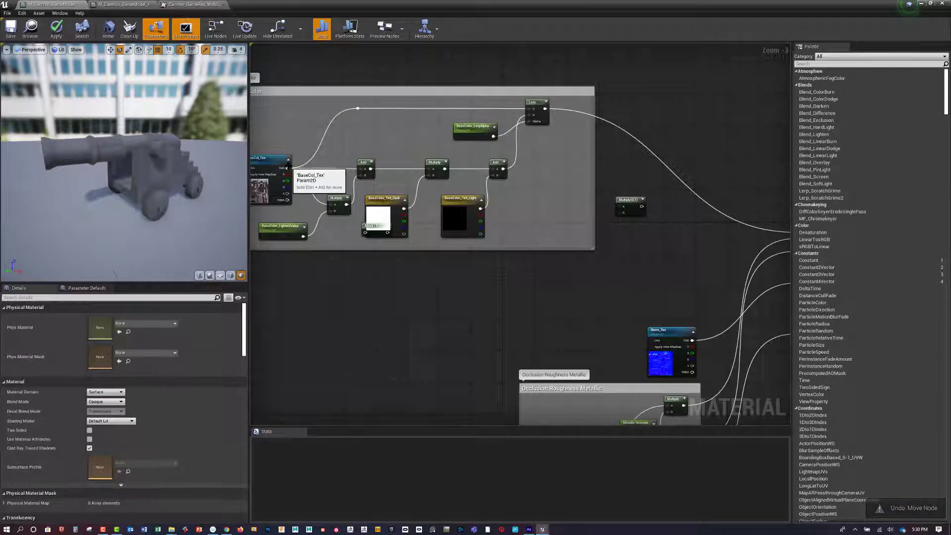
pyautogui.moveTo(287, 168); pyautogui.dragTo(620, 207)
pyautogui.moveTo(631, 310); pyautogui.dragTo(590, 229, button='right')
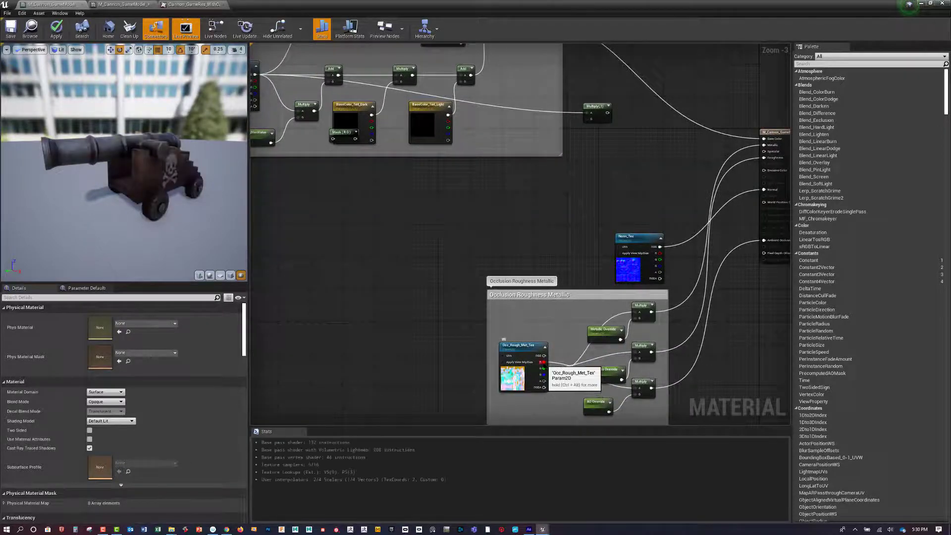
pyautogui.moveTo(543, 363); pyautogui.dragTo(592, 120)
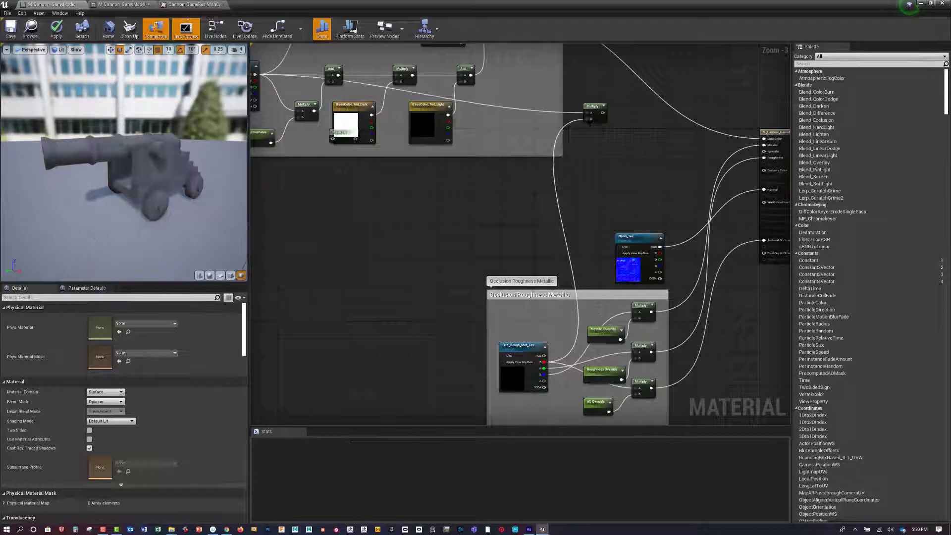
pyautogui.moveTo(592, 107); pyautogui.dragTo(589, 198, button='right')
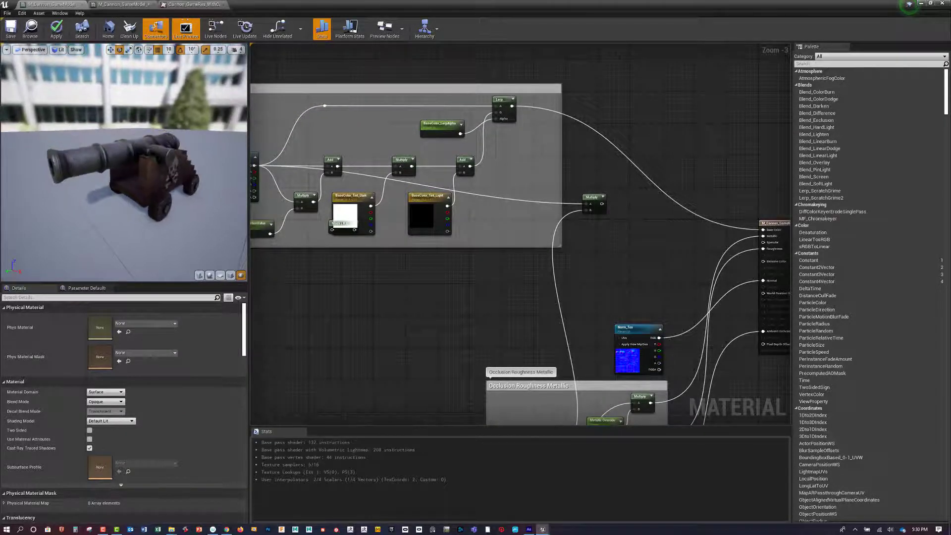
# - Preview the new Multiply node on the cannon and examine the texture combined with occlusion up close
pyautogui.moveTo(124, 163)
pyautogui.mouseDown(button='right')
pyautogui.moveTo(144, 198)
pyautogui.moveTo(124, 161)
pyautogui.mouseUp(button='right')
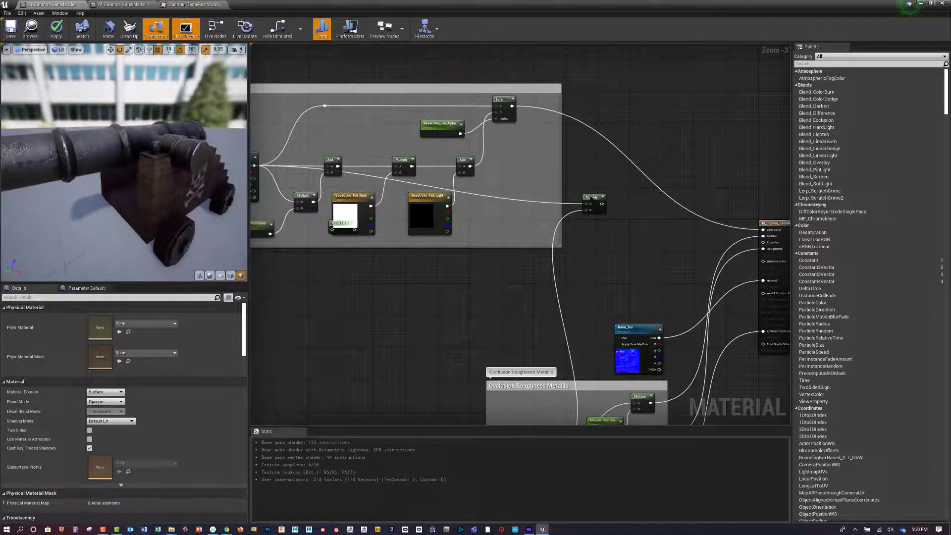
pyautogui.rightClick(591, 198)
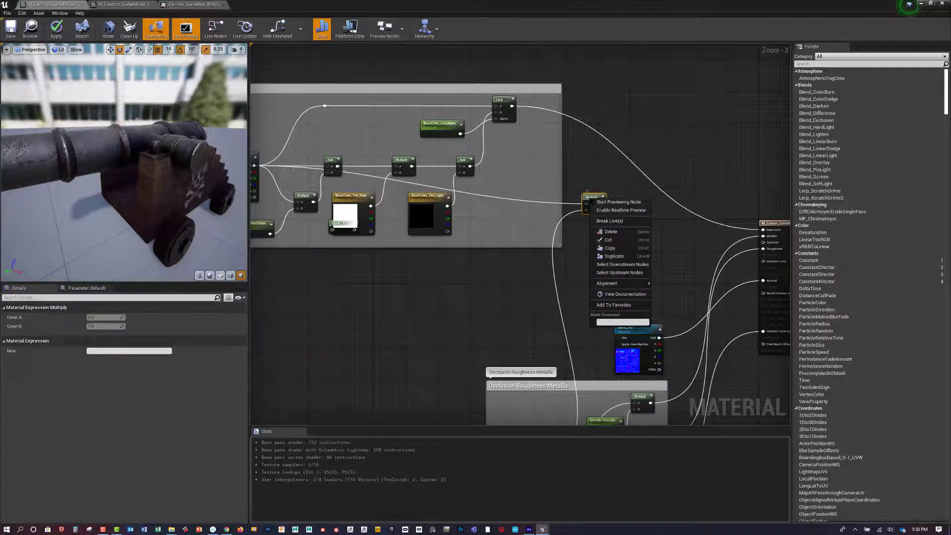
pyautogui.click(619, 202)
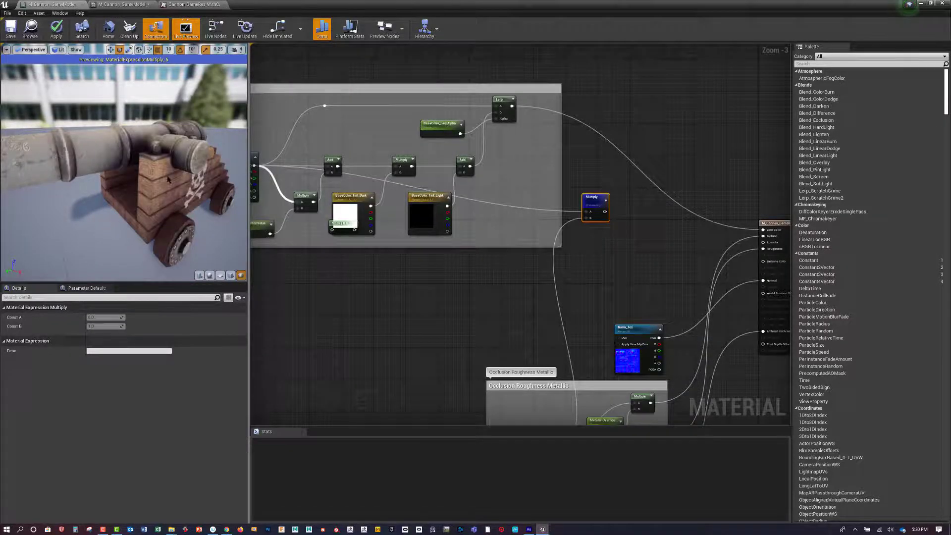
pyautogui.moveTo(346, 279); pyautogui.dragTo(358, 284, button='right')
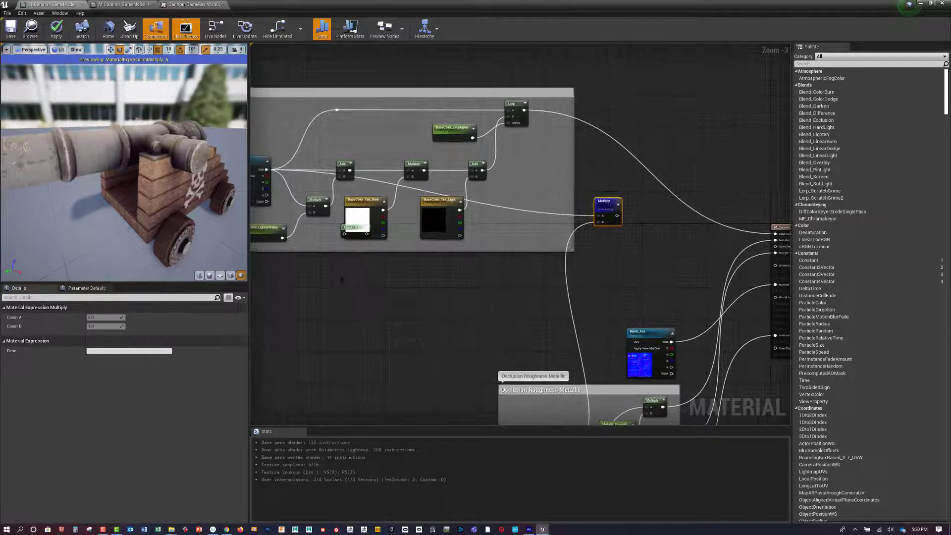
pyautogui.moveTo(188, 208); pyautogui.dragTo(148, 206)
pyautogui.moveTo(436, 283); pyautogui.dragTo(452, 285, button='right')
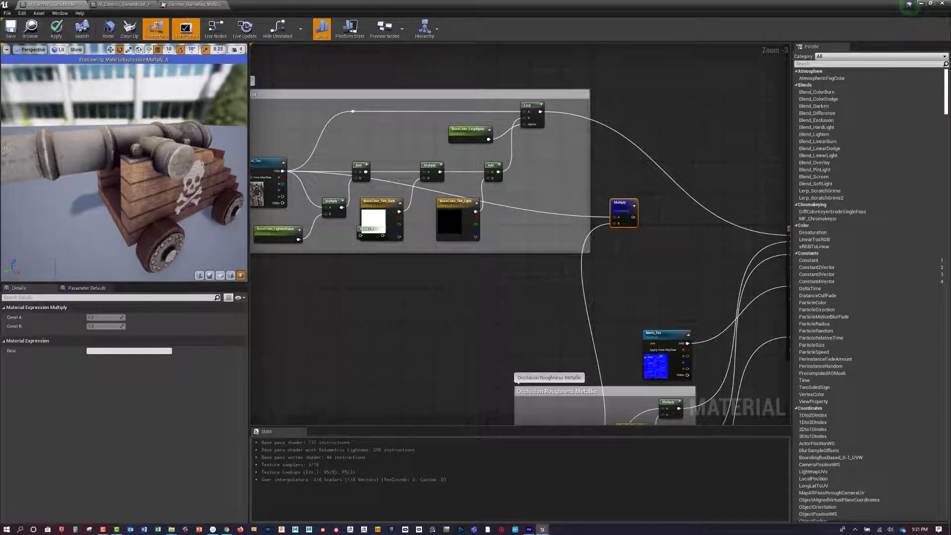
# - Preview the BaseCol_Tex node on its own and view the cannon from another angle for comparison
pyautogui.rightClick(261, 174)
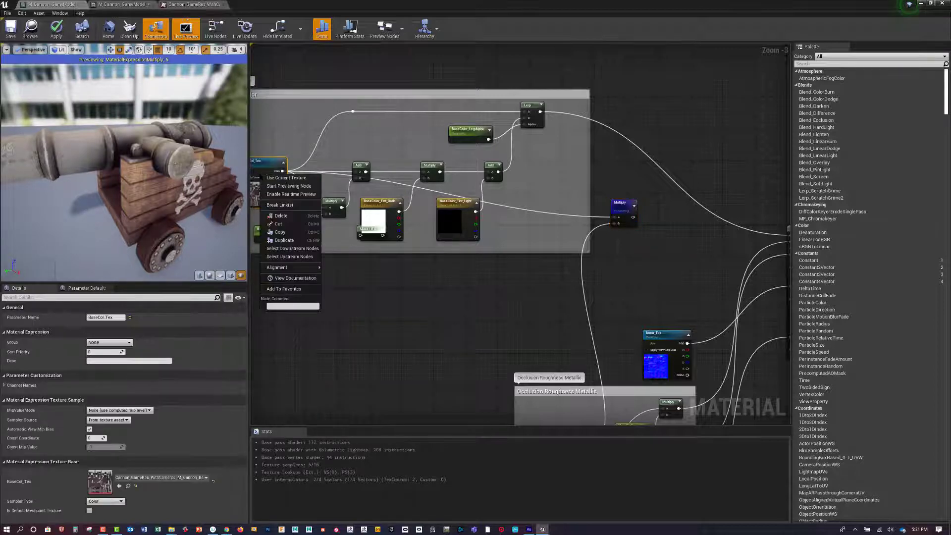
pyautogui.click(278, 187)
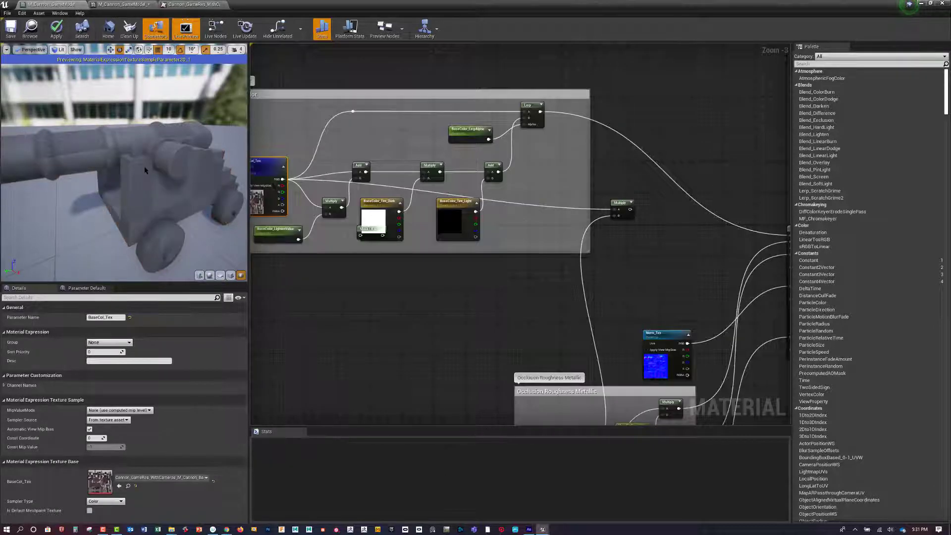
pyautogui.moveTo(124, 169); pyautogui.dragTo(203, 172)
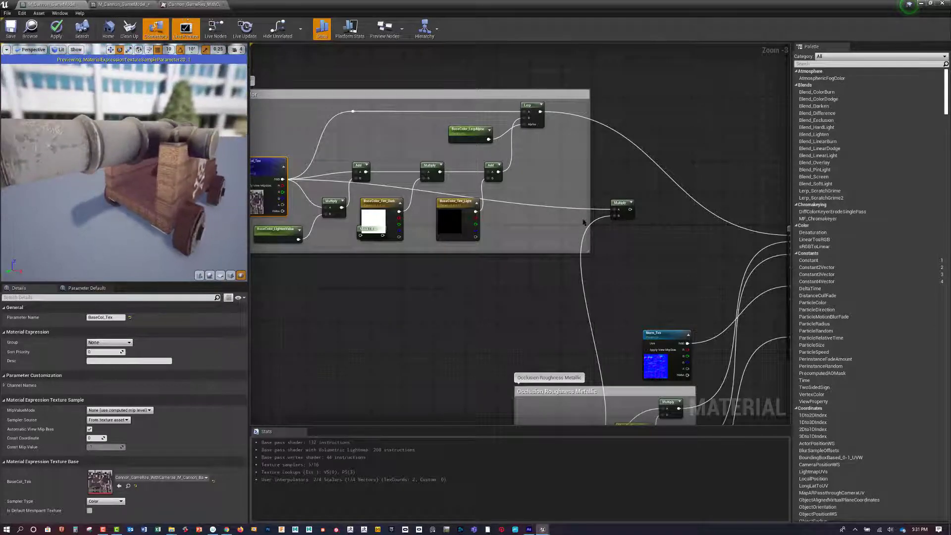
# - Switch the preview back to the new Multiply node and check the cannon's carriage and skull side
pyautogui.moveTo(618, 326); pyautogui.dragTo(608, 238, button='right')
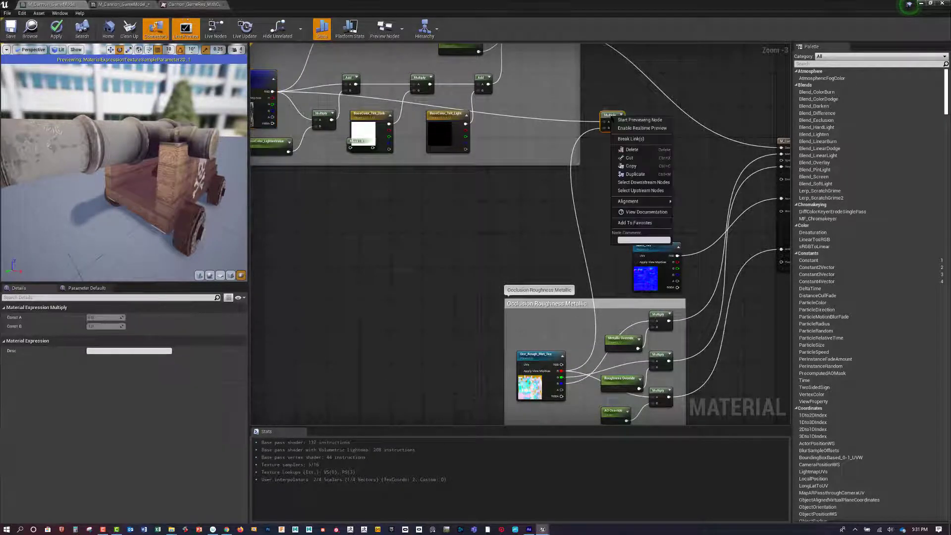
pyautogui.rightClick(608, 117)
pyautogui.click(639, 122)
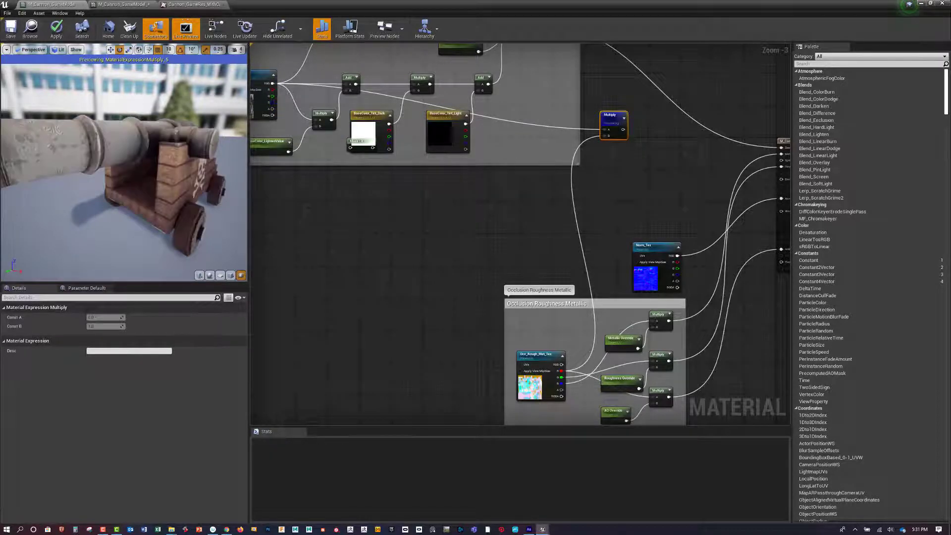
pyautogui.moveTo(143, 168); pyautogui.dragTo(109, 171)
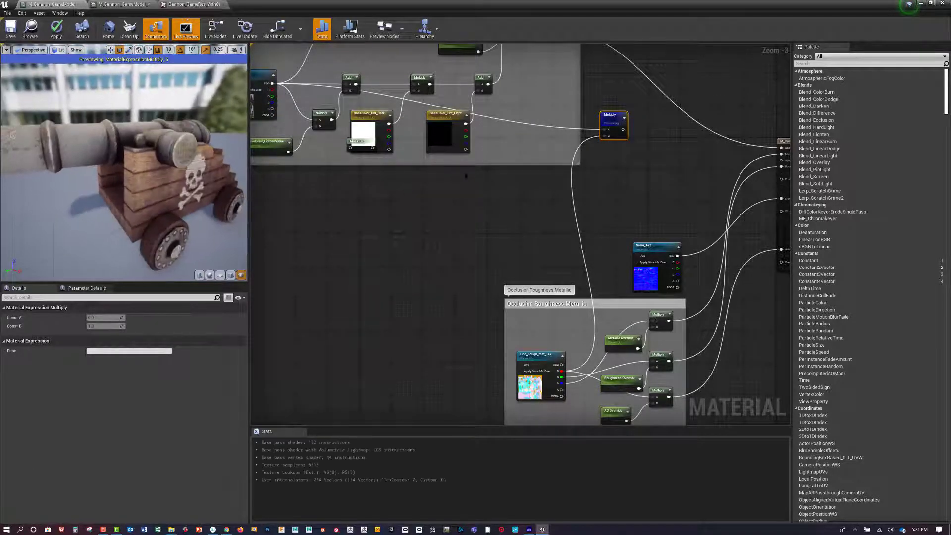
# - Add a second Lerp node, connecting the Base Color group's Lerp output to A and the new Multiply output to B
pyautogui.moveTo(624, 169); pyautogui.dragTo(598, 252, button='right')
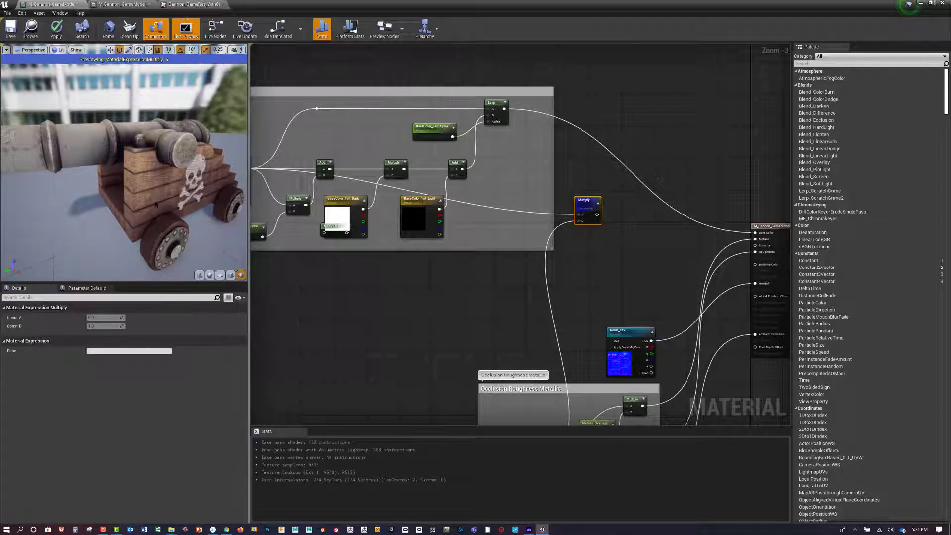
pyautogui.moveTo(606, 169); pyautogui.dragTo(606, 175, button='right')
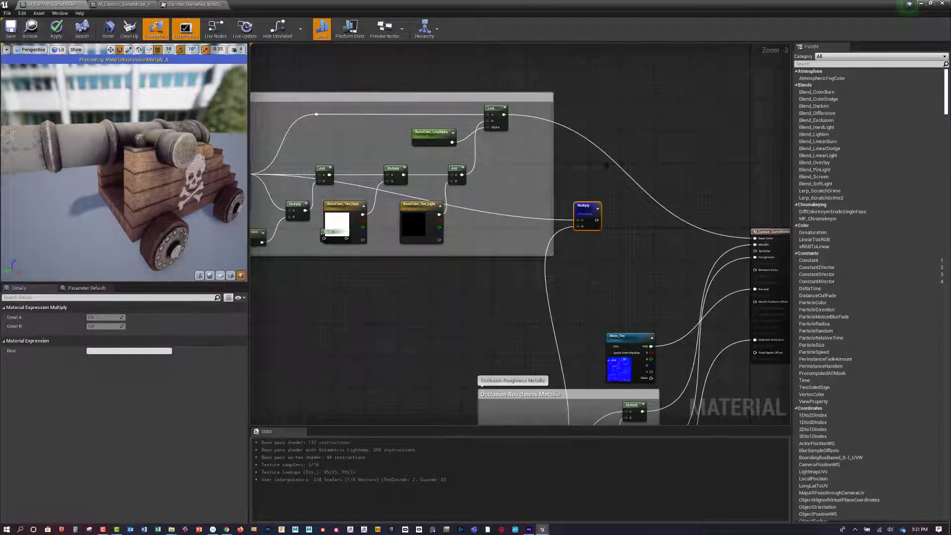
pyautogui.click(620, 147)
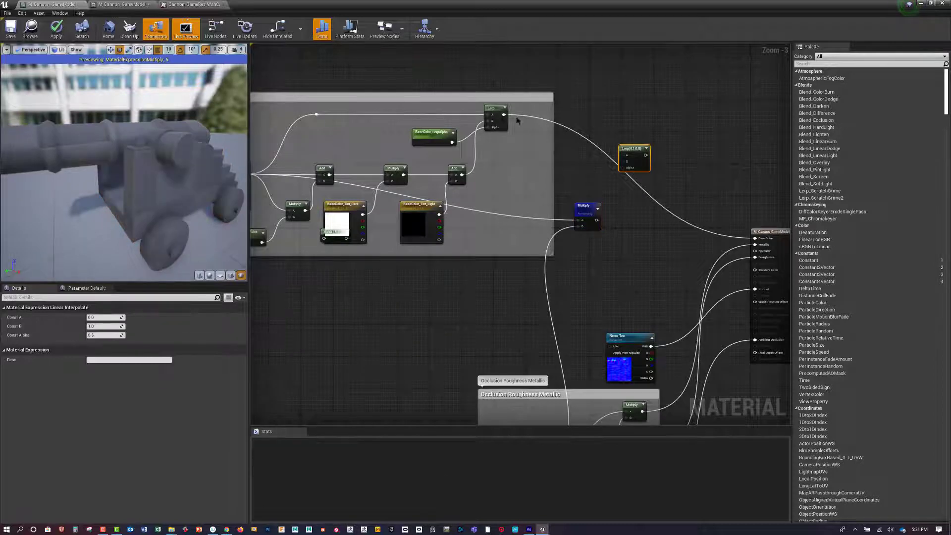
pyautogui.moveTo(504, 115); pyautogui.dragTo(630, 167)
pyautogui.moveTo(587, 208); pyautogui.dragTo(644, 146)
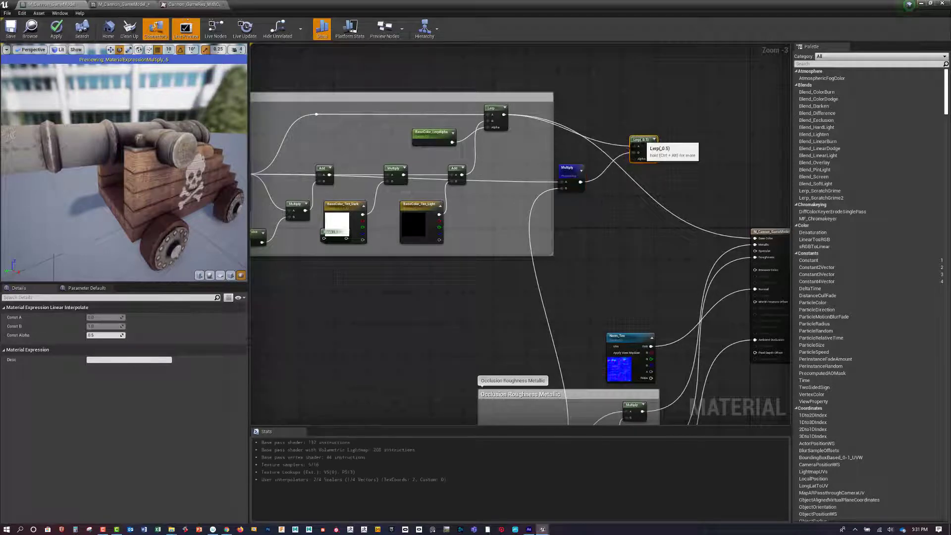
# - Add a scalar parameter named AO Reveal below the second Lerp node by converting a new constant to a parameter
pyautogui.click(612, 201)
pyautogui.rightClick(617, 202)
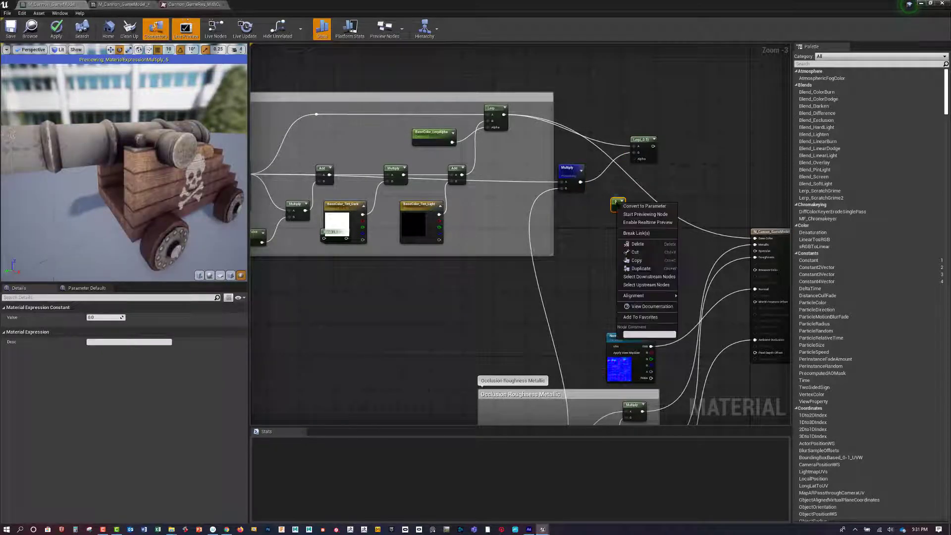
pyautogui.click(638, 244)
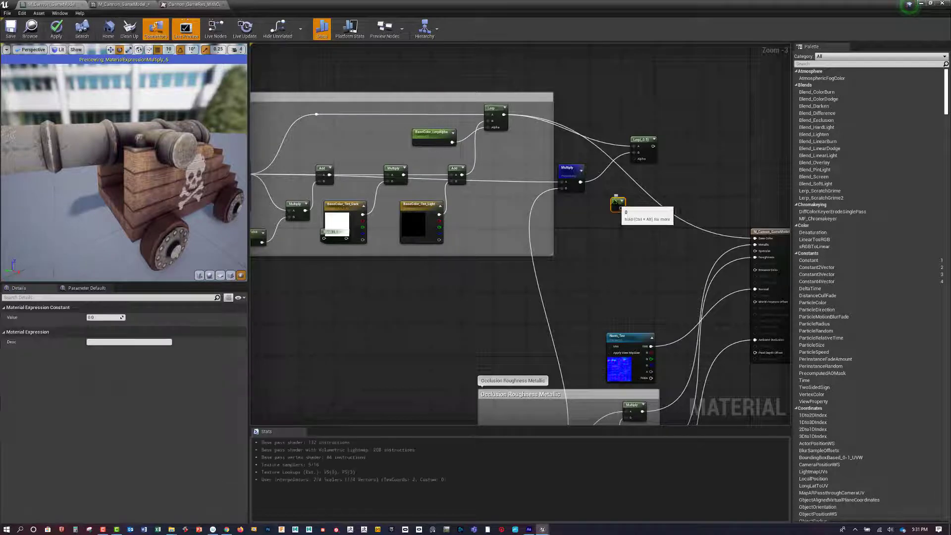
pyautogui.click(613, 201)
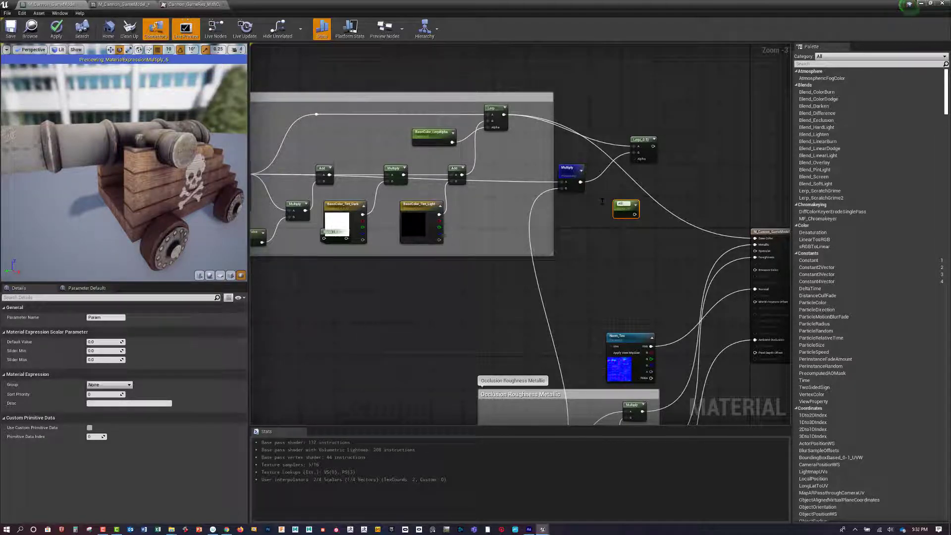
pyautogui.press('Return')
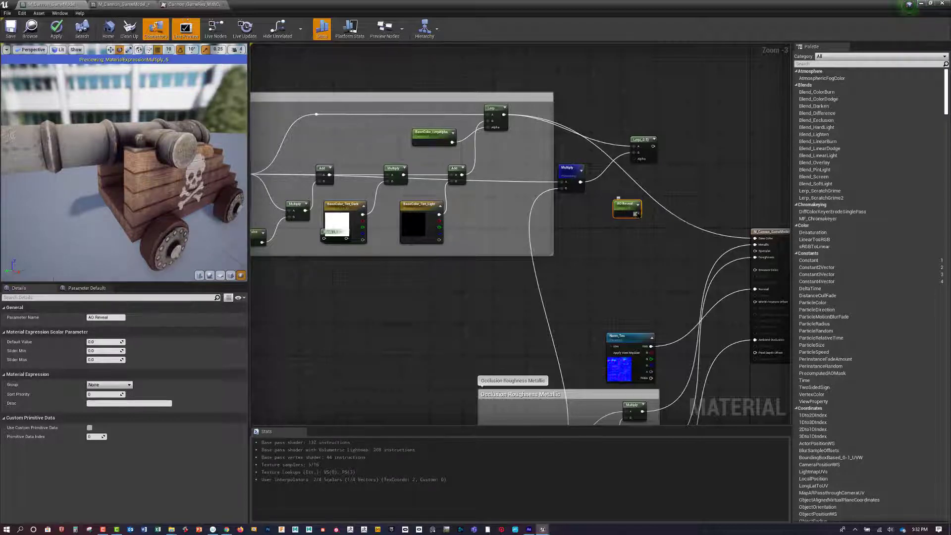
# - Connect AO Reveal to the second Lerp's Alpha input and place the parameter just below the new Multiply node
pyautogui.moveTo(637, 214); pyautogui.dragTo(635, 160)
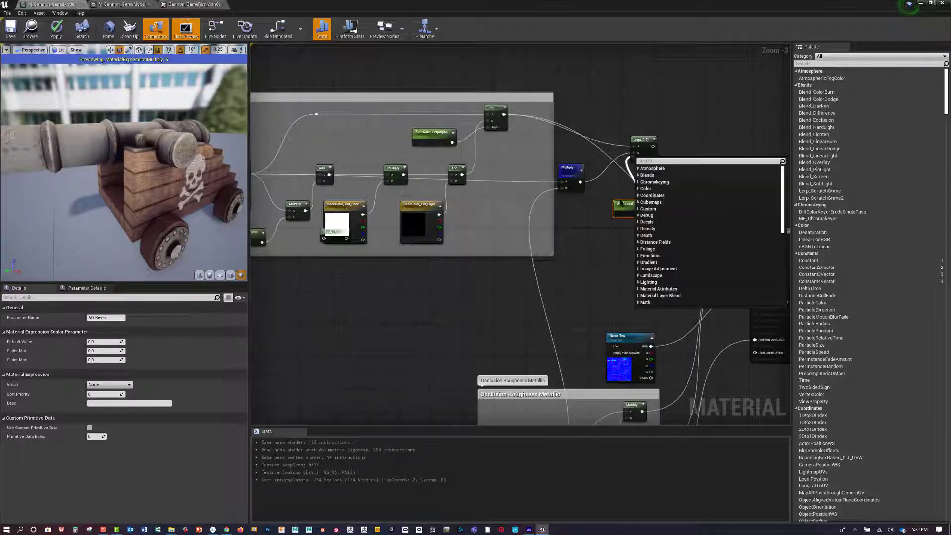
pyautogui.click(618, 198)
pyautogui.moveTo(637, 214); pyautogui.dragTo(596, 198)
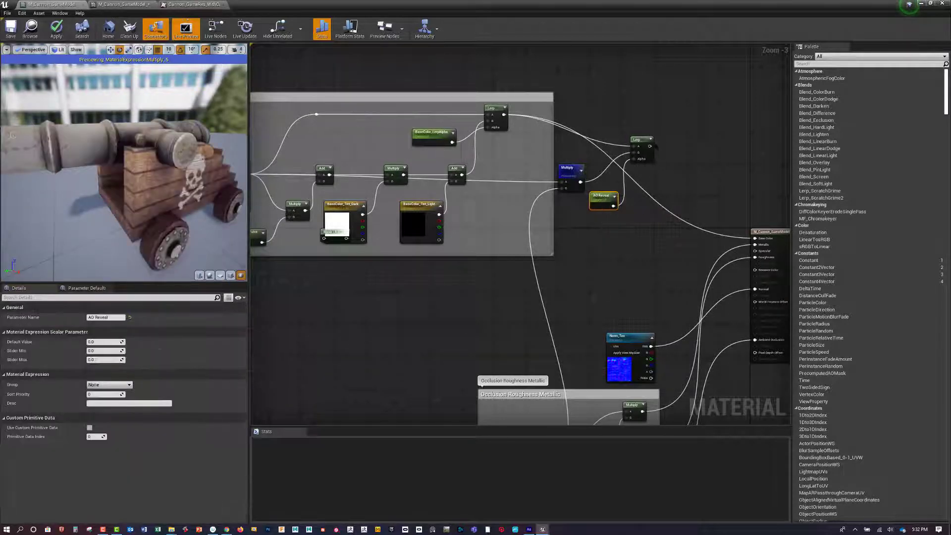
# - Connect the second Lerp's output to the material's Base Color input, replacing the direct link from the Base Color group
pyautogui.moveTo(650, 146); pyautogui.dragTo(756, 247)
pyautogui.moveTo(753, 240); pyautogui.dragTo(755, 243)
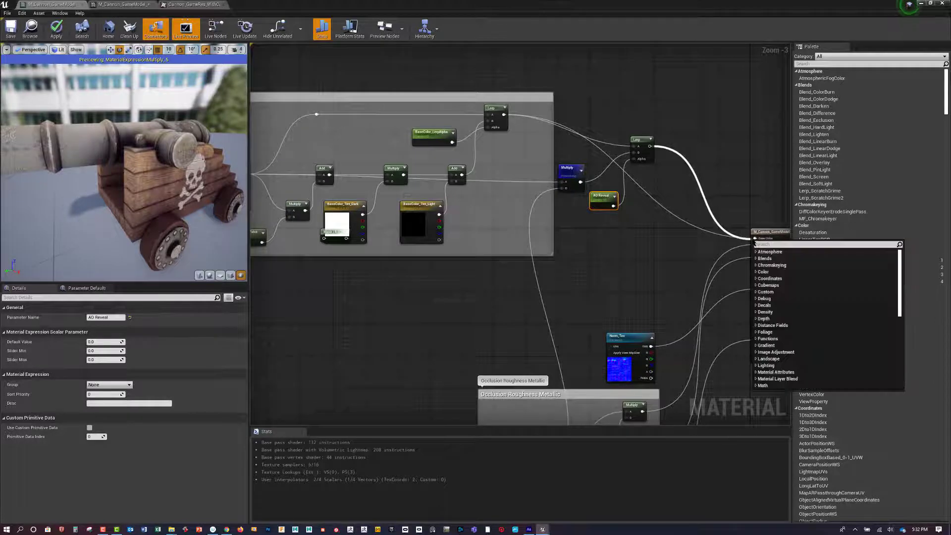
pyautogui.click(742, 209)
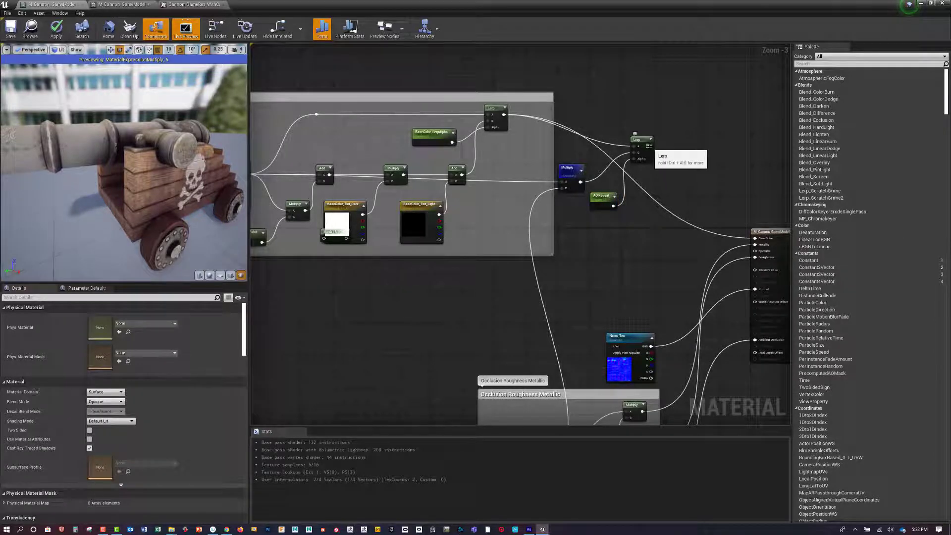
pyautogui.moveTo(650, 146); pyautogui.dragTo(755, 239)
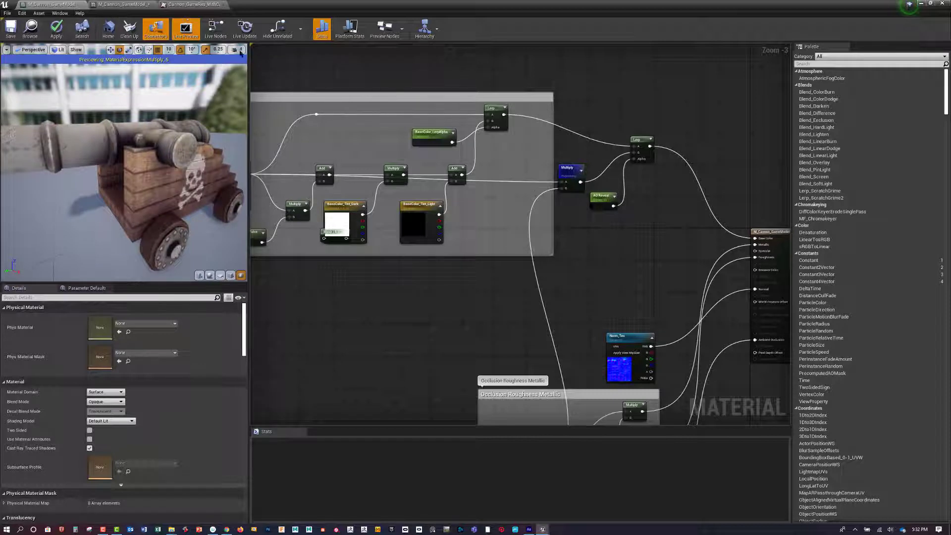
# - Save the material and stop previewing the Multiply node that combines the texture with occlusion
pyautogui.click(11, 29)
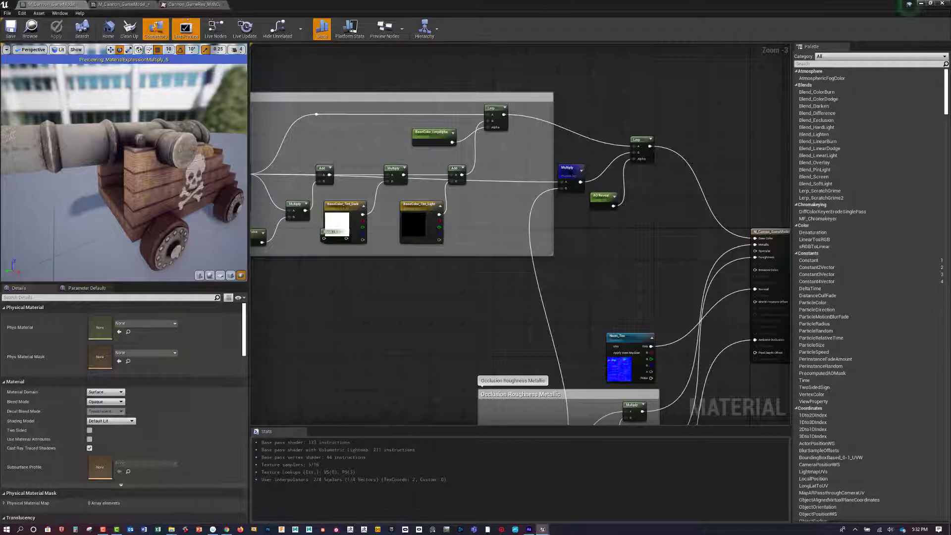
pyautogui.rightClick(570, 171)
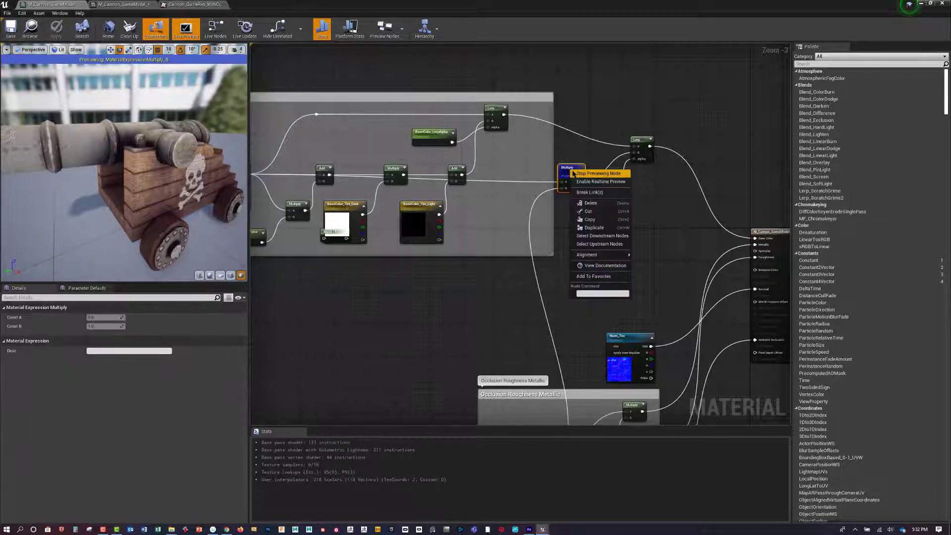
pyautogui.click(598, 173)
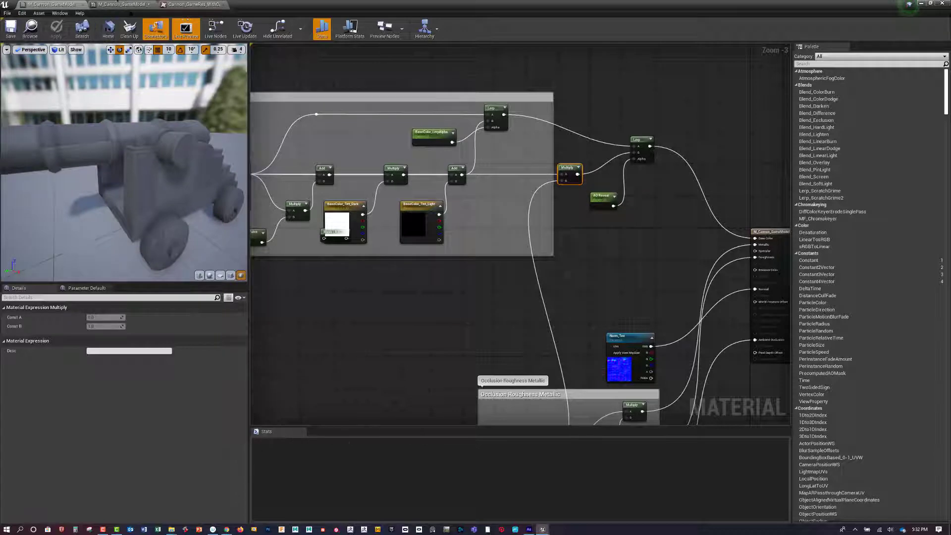
# - Open the cannon's material instance beside the level view, enable its AO Reveal override and raise the value
pyautogui.moveTo(288, 3); pyautogui.dragTo(670, 98)
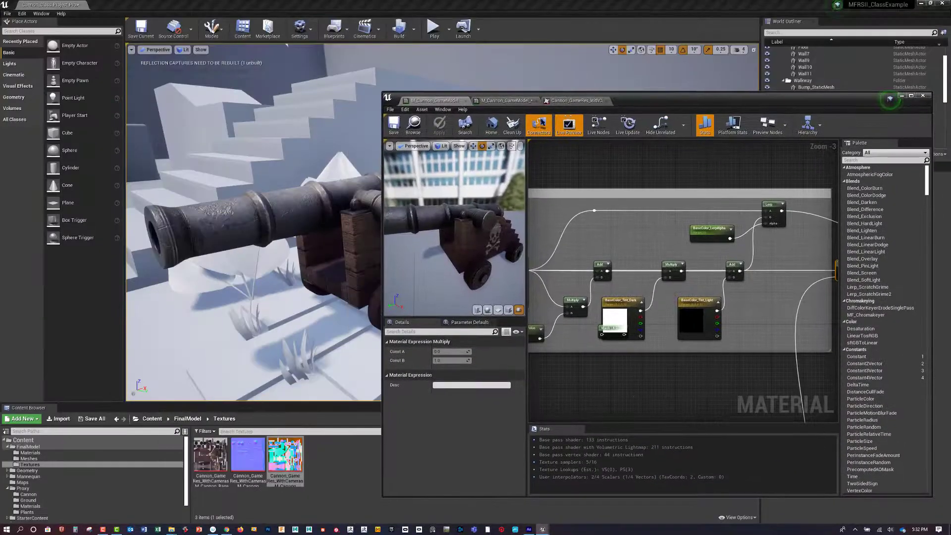
pyautogui.click(504, 101)
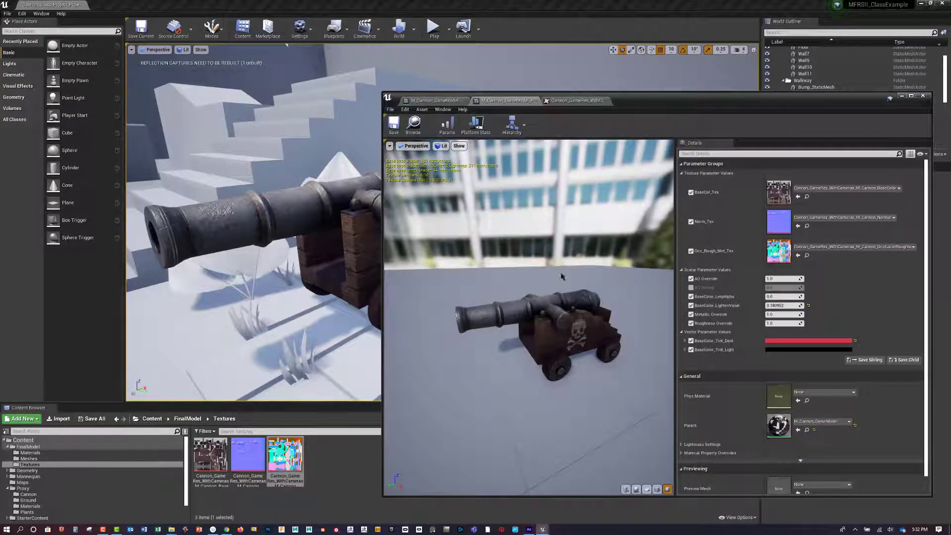
pyautogui.moveTo(562, 276); pyautogui.dragTo(512, 277)
pyautogui.moveTo(562, 276); pyautogui.dragTo(588, 293, button='right')
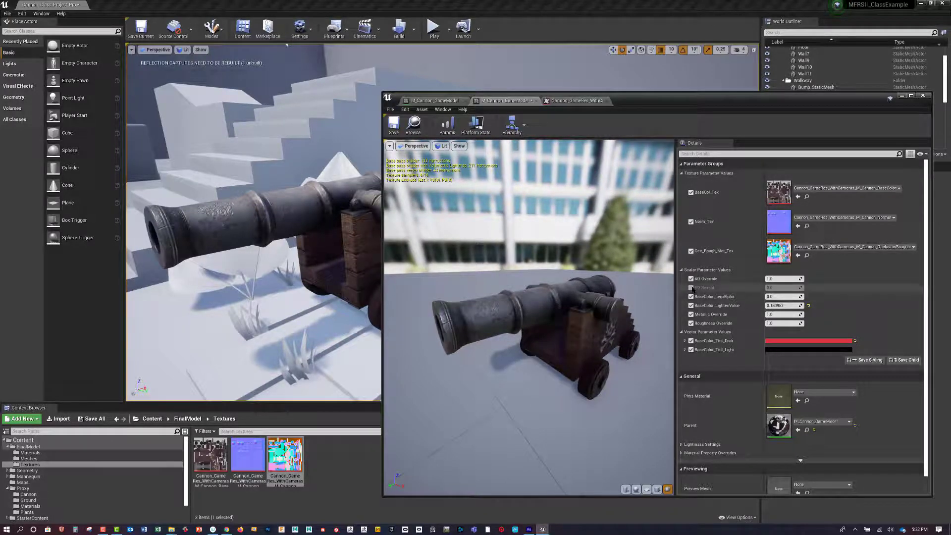
pyautogui.click(691, 287)
pyautogui.moveTo(770, 287); pyautogui.dragTo(815, 287)
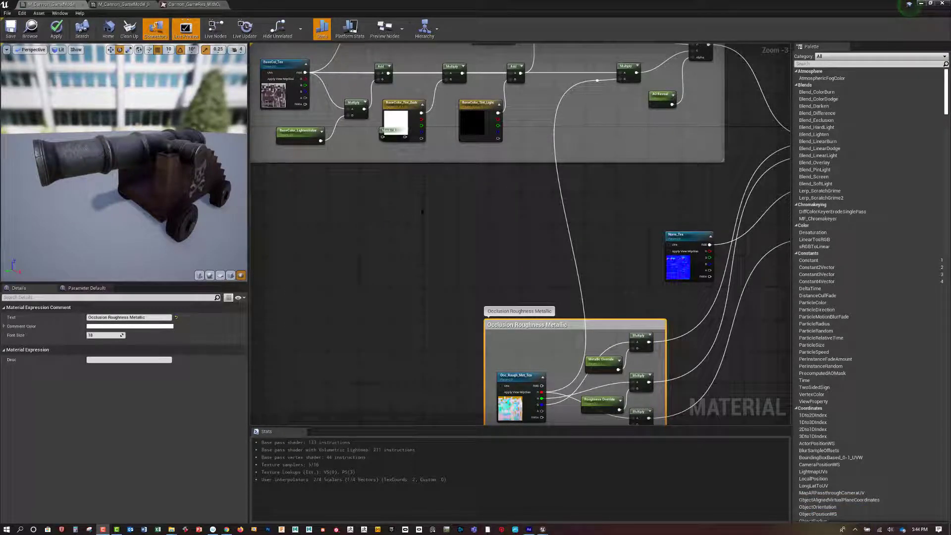
# - Add a Fresnel node to the cannon's parent material and place it in the empty area below the Base Color group
pyautogui.rightClick(422, 212)
pyautogui.write('fre')
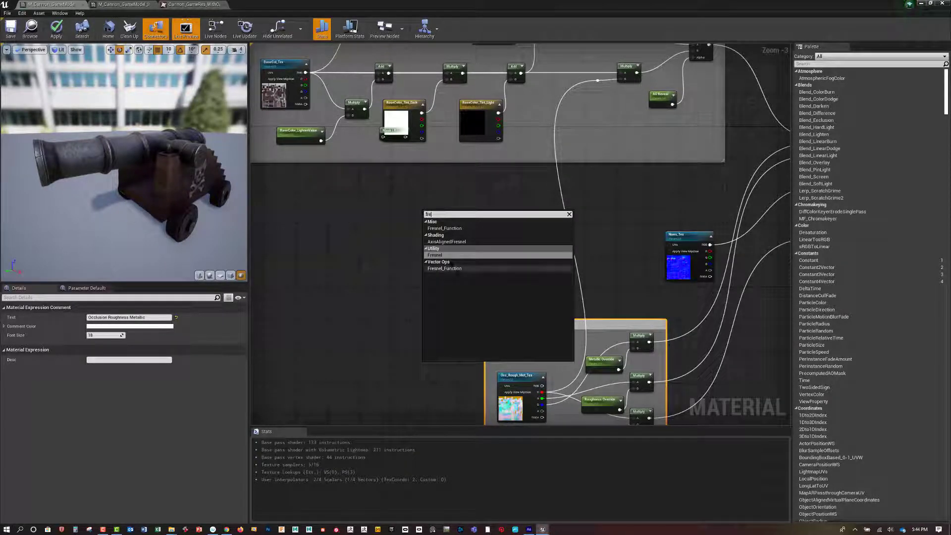
pyautogui.press('Return')
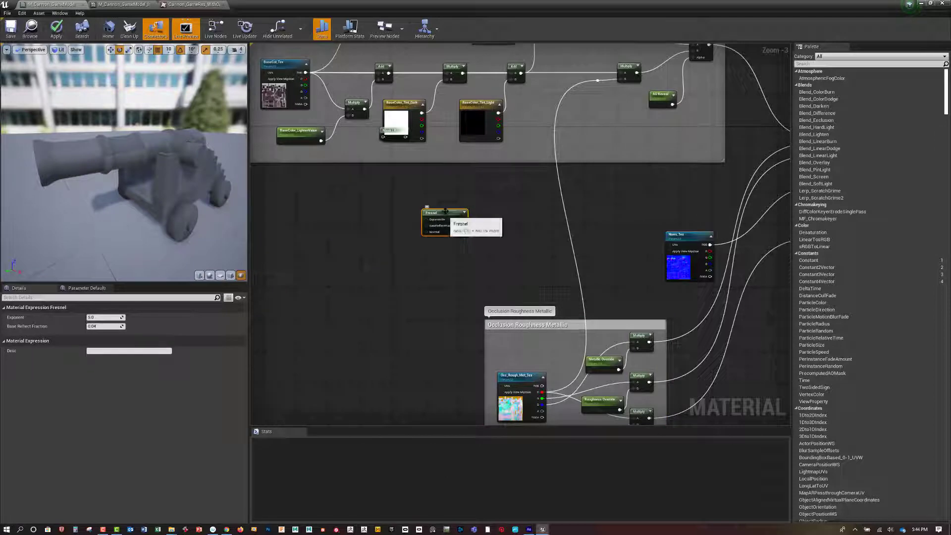
pyautogui.moveTo(444, 212); pyautogui.dragTo(462, 198)
pyautogui.moveTo(450, 228); pyautogui.dragTo(489, 268, button='right')
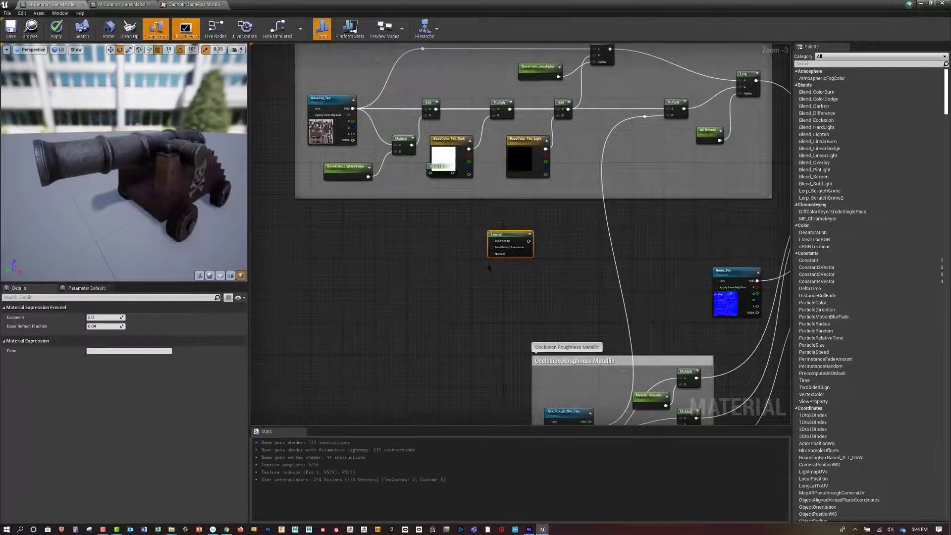
pyautogui.moveTo(516, 235); pyautogui.dragTo(482, 237)
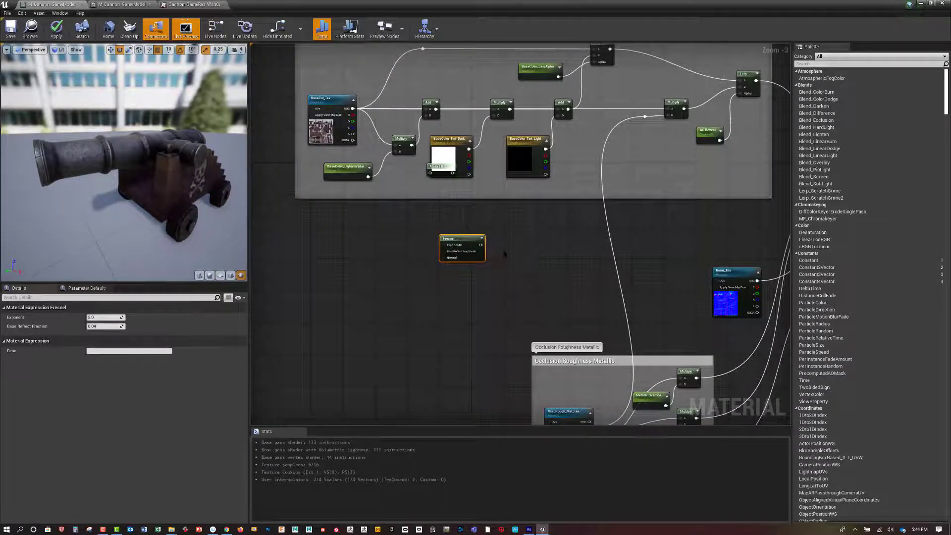
# - Add a Multiply node beside the Fresnel node and connect the Fresnel output to its A input
pyautogui.scroll(2, 541, 242)
pyautogui.click(532, 240)
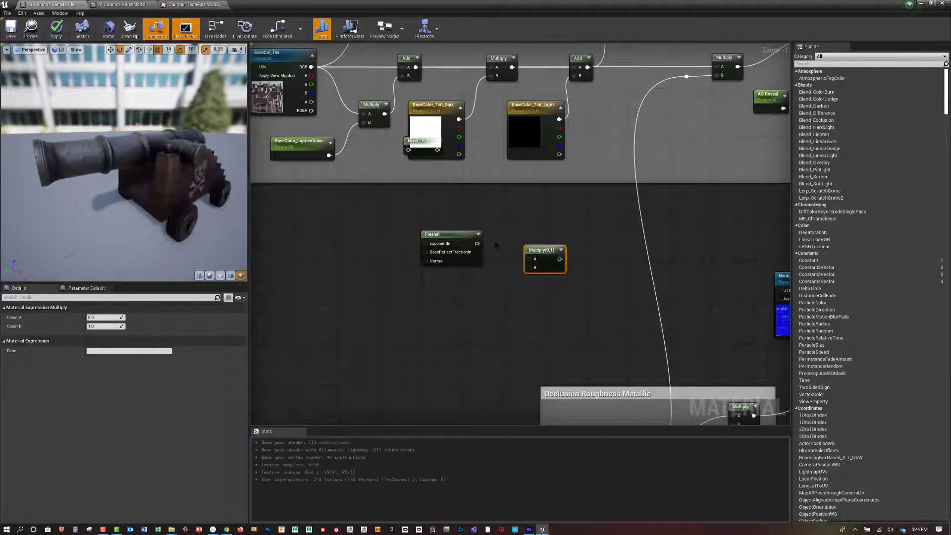
pyautogui.moveTo(477, 243); pyautogui.dragTo(540, 268)
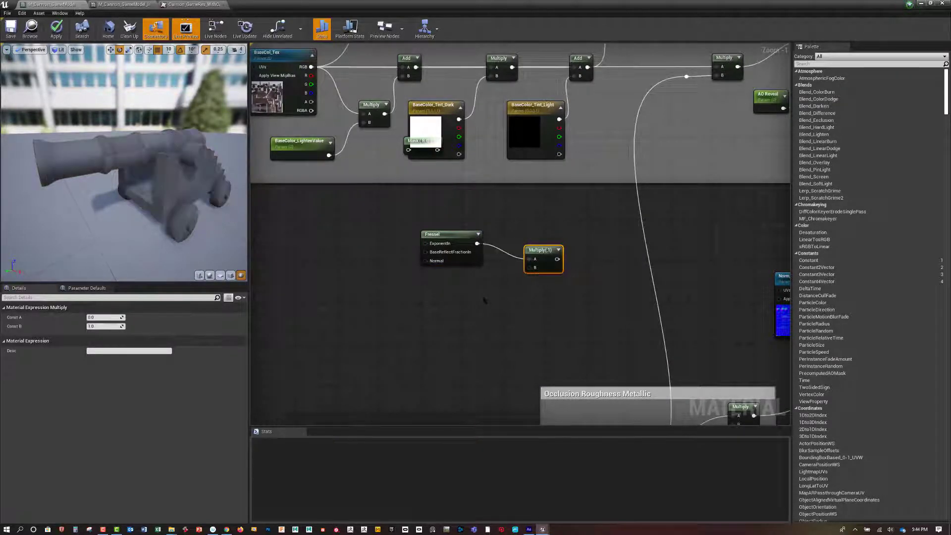
# - Add a three-component constant below the Fresnel node, convert it to a parameter and name it Fresnel_Color
pyautogui.click(460, 294)
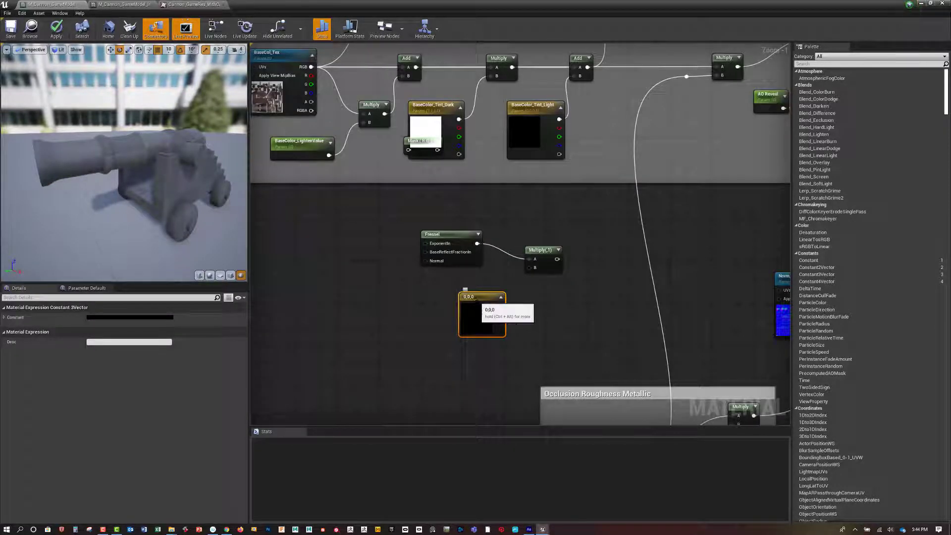
pyautogui.rightClick(479, 303)
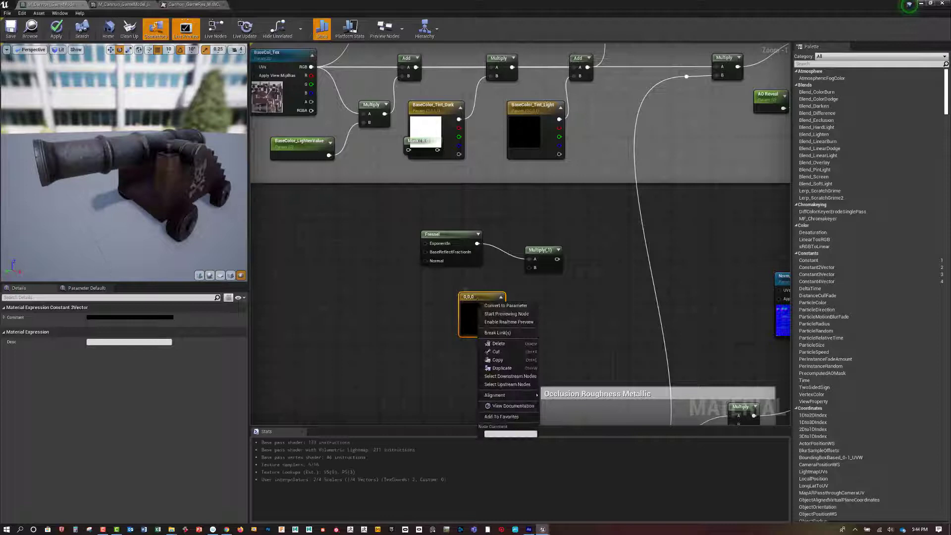
pyautogui.click(484, 304)
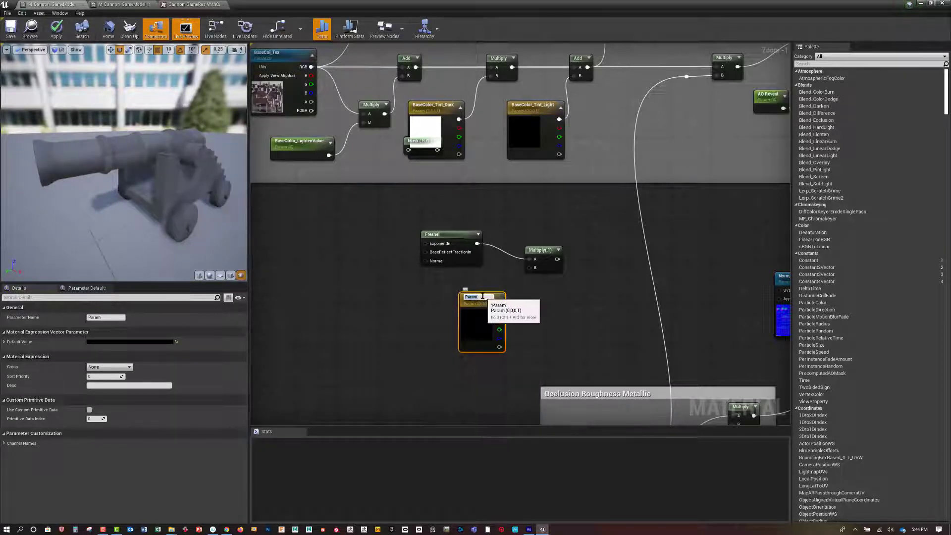
pyautogui.write('Fi')
pyautogui.write('esn')
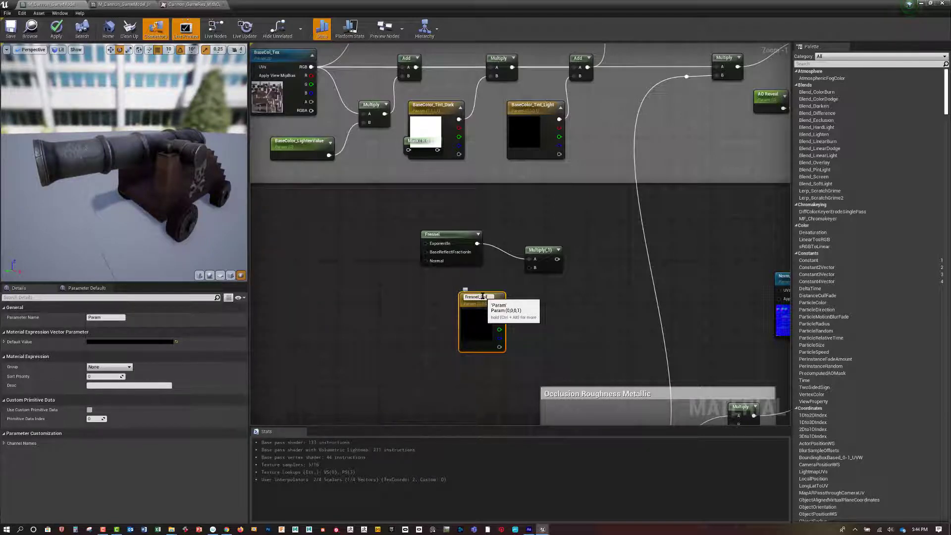
pyautogui.write('el_Colo')
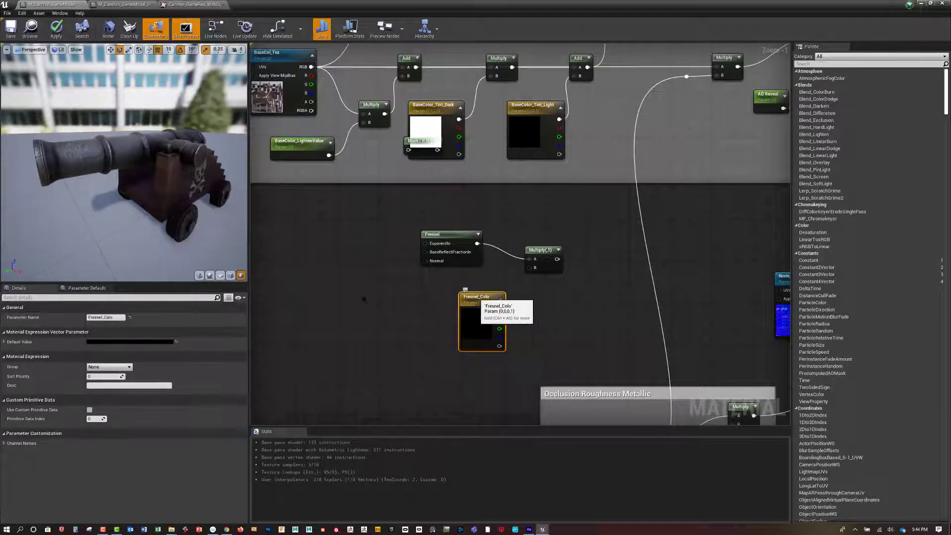
pyautogui.click(117, 317)
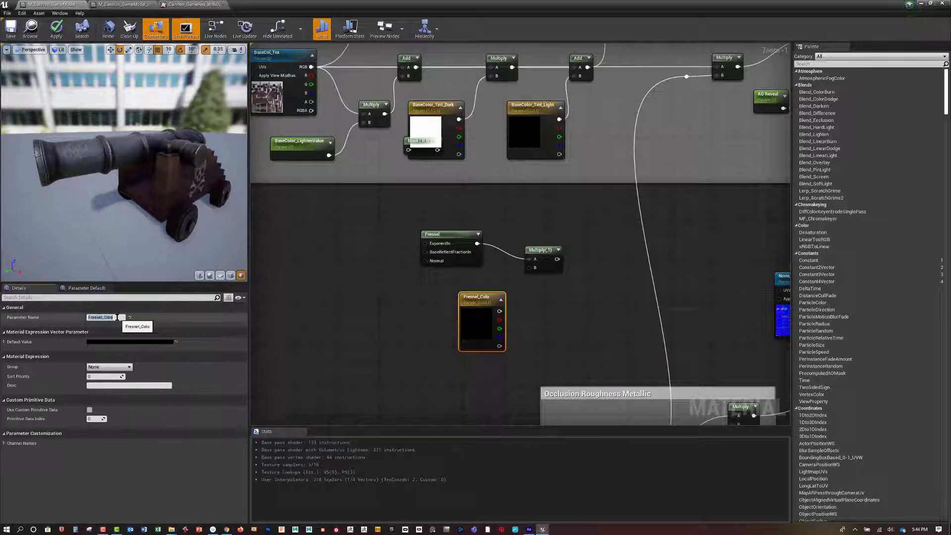
pyautogui.write('r')
pyautogui.click(528, 303)
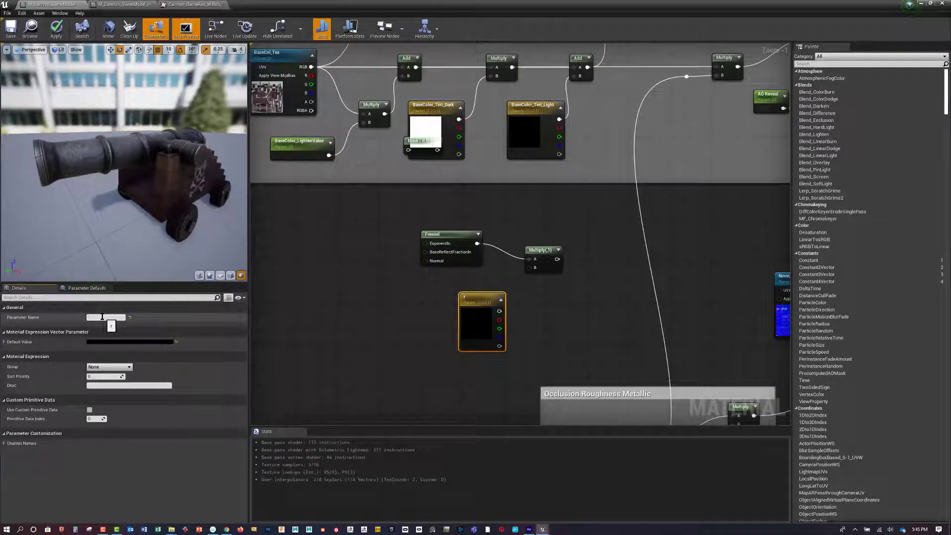
pyautogui.write('esnel_Color')
pyautogui.press('Return')
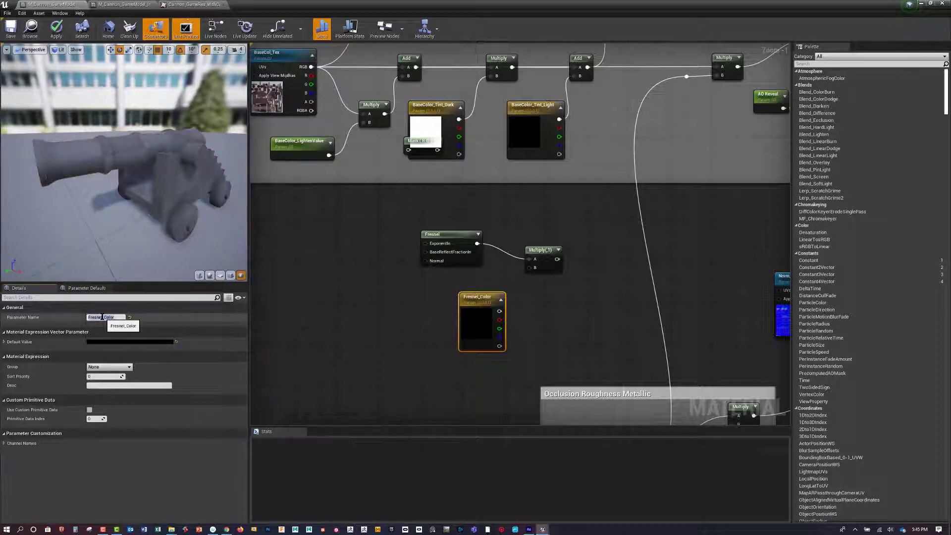
# - Connect Fresnel_Color to the Multiply's B input, align it under Fresnel, and connect the Multiply output to Emissive Color
pyautogui.moveTo(498, 311); pyautogui.dragTo(529, 267)
pyautogui.moveTo(498, 311); pyautogui.dragTo(470, 301)
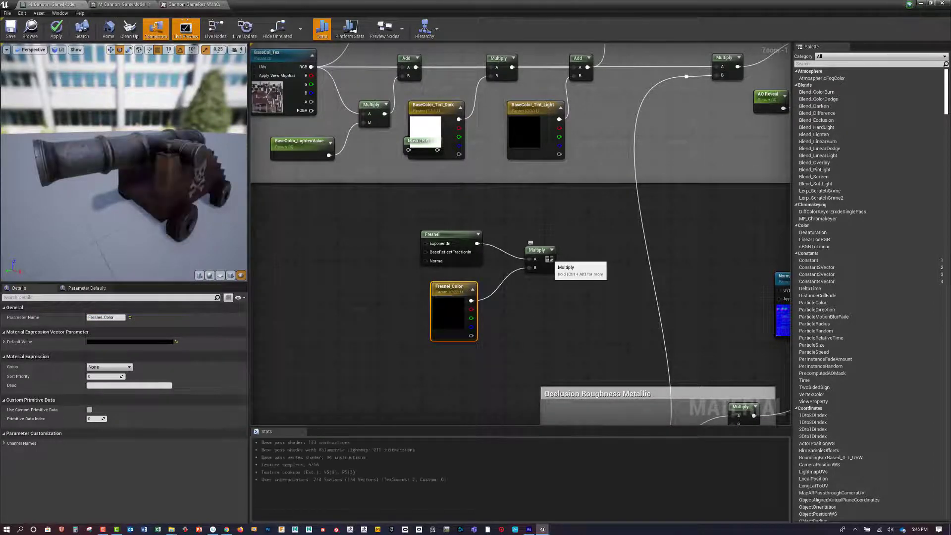
pyautogui.moveTo(548, 259); pyautogui.dragTo(521, 258, button='right')
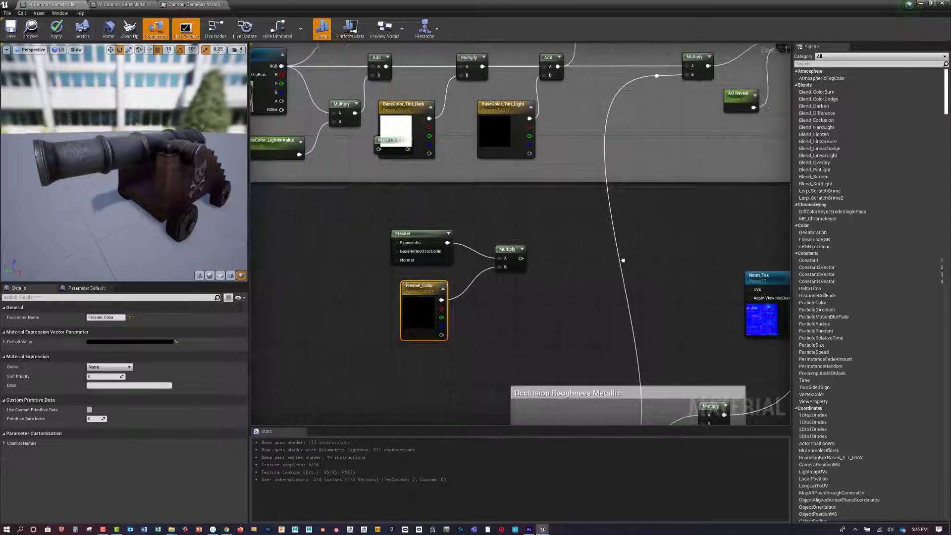
pyautogui.rightClick(521, 258)
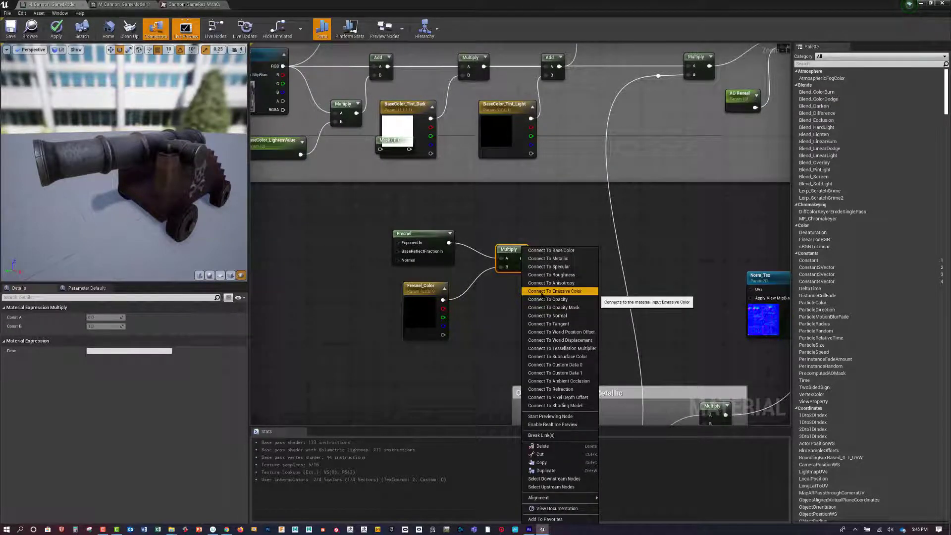
pyautogui.click(555, 292)
# - Set the default color of Fresnel_Color to a dark, muted blue and check the tint on the cannon preview
pyautogui.moveTo(543, 297); pyautogui.dragTo(637, 315, button='right')
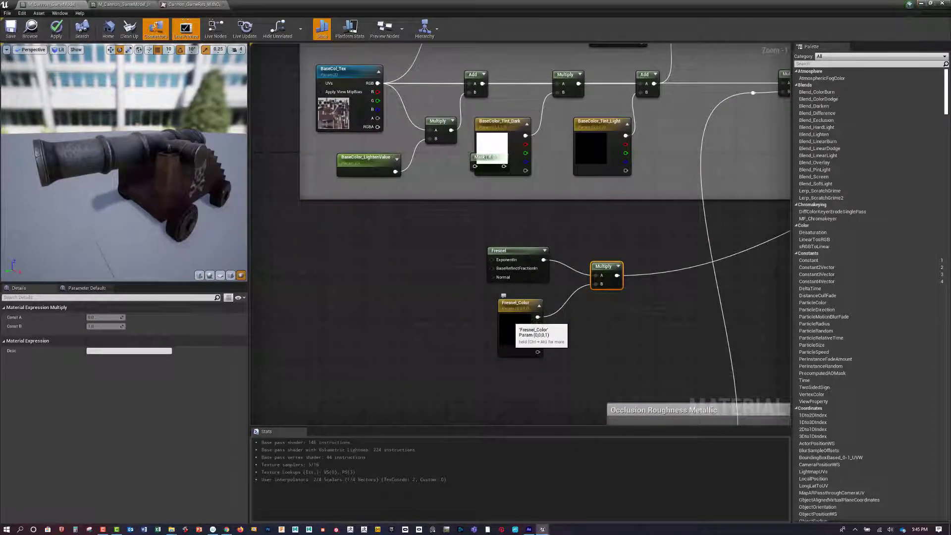
pyautogui.doubleClick(518, 327)
pyautogui.moveTo(560, 386); pyautogui.dragTo(549, 373)
pyautogui.click(622, 398)
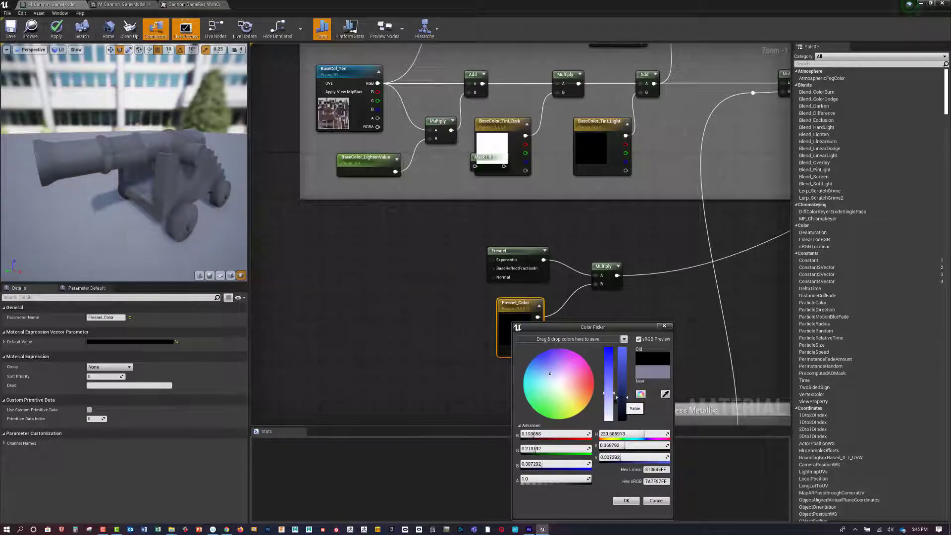
pyautogui.click(622, 411)
pyautogui.moveTo(606, 391); pyautogui.dragTo(609, 380)
pyautogui.click(626, 501)
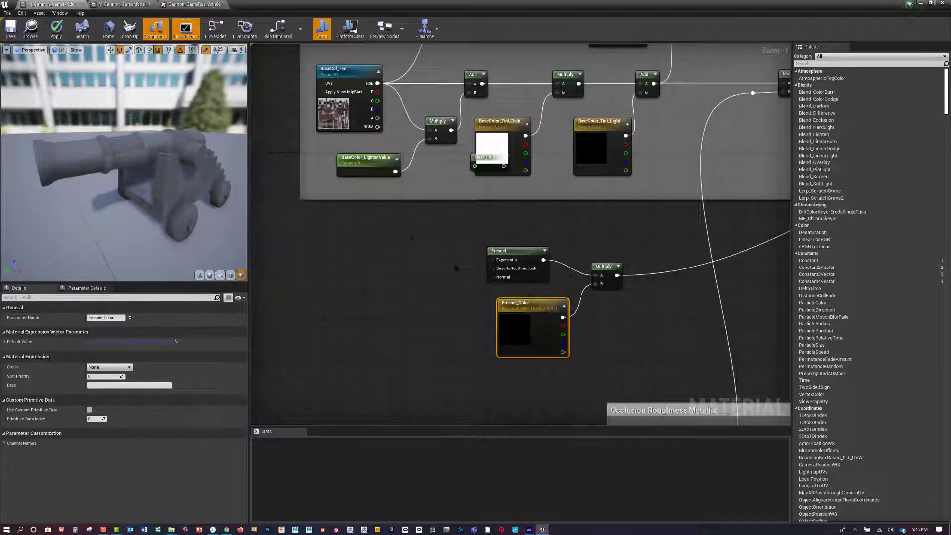
pyautogui.moveTo(130, 198); pyautogui.dragTo(119, 201)
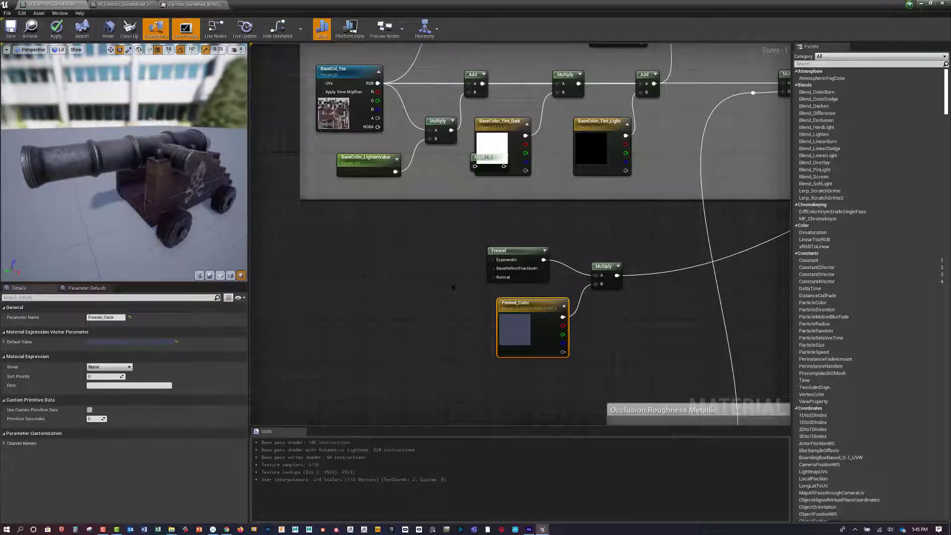
# - Add a scalar parameter beside the Fresnel node's inputs and name it Fresnel_Exp
pyautogui.click(436, 249)
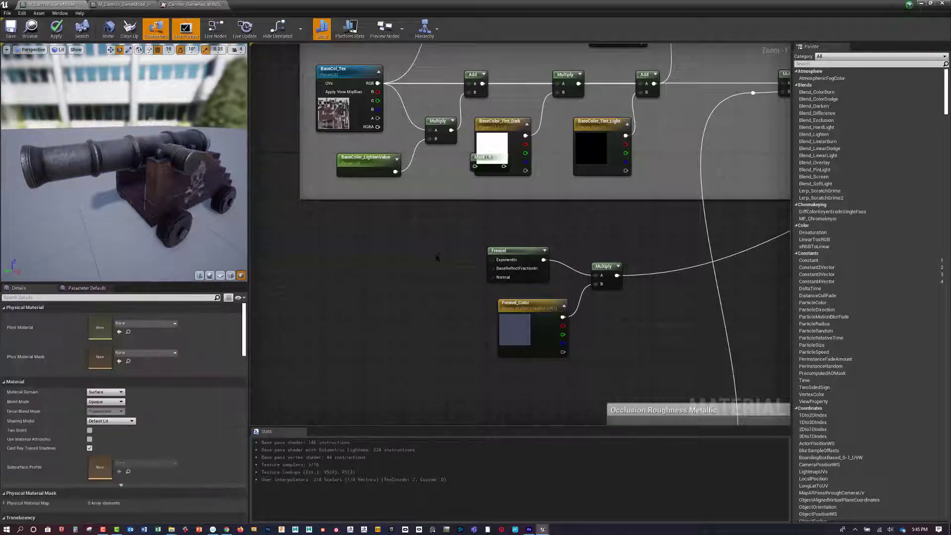
pyautogui.click(438, 257)
pyautogui.write('ssssss')
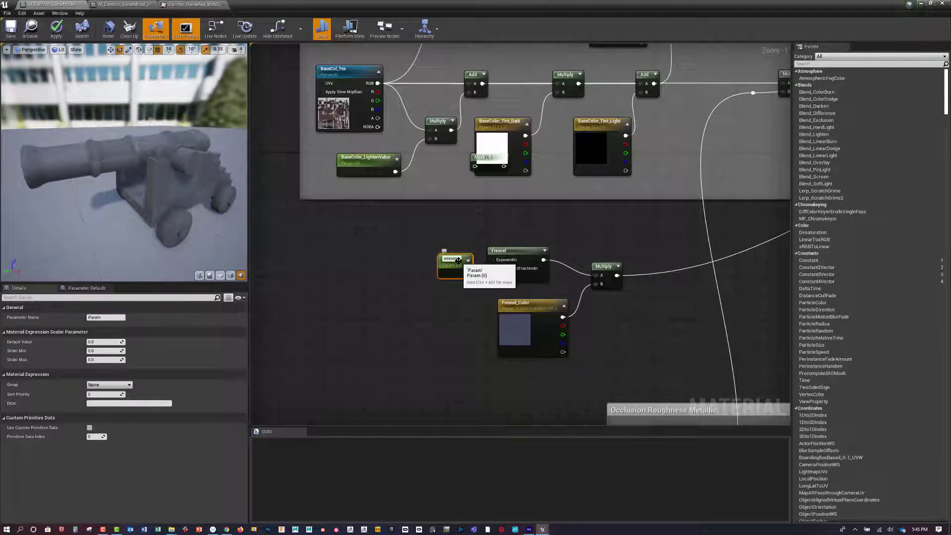
pyautogui.moveTo(454, 261); pyautogui.dragTo(441, 259)
pyautogui.click(438, 257)
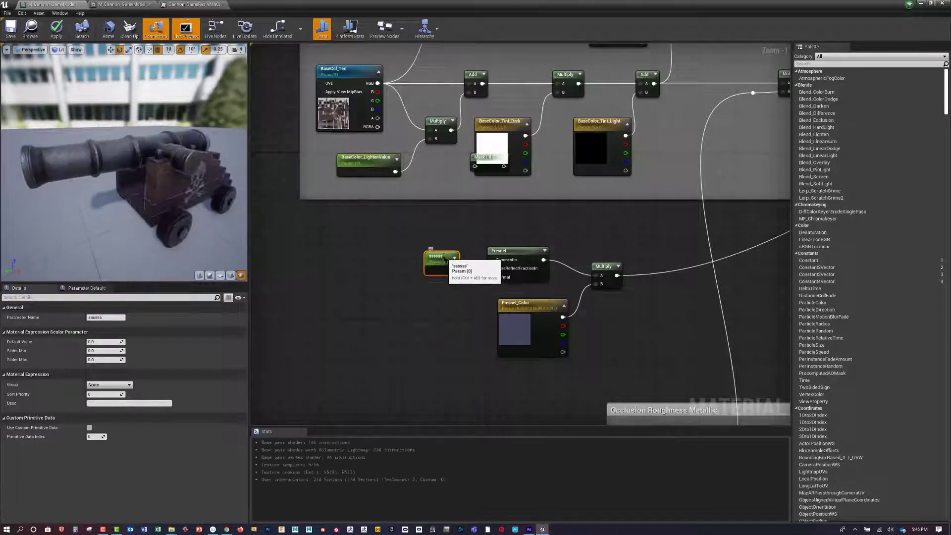
pyautogui.click(112, 317)
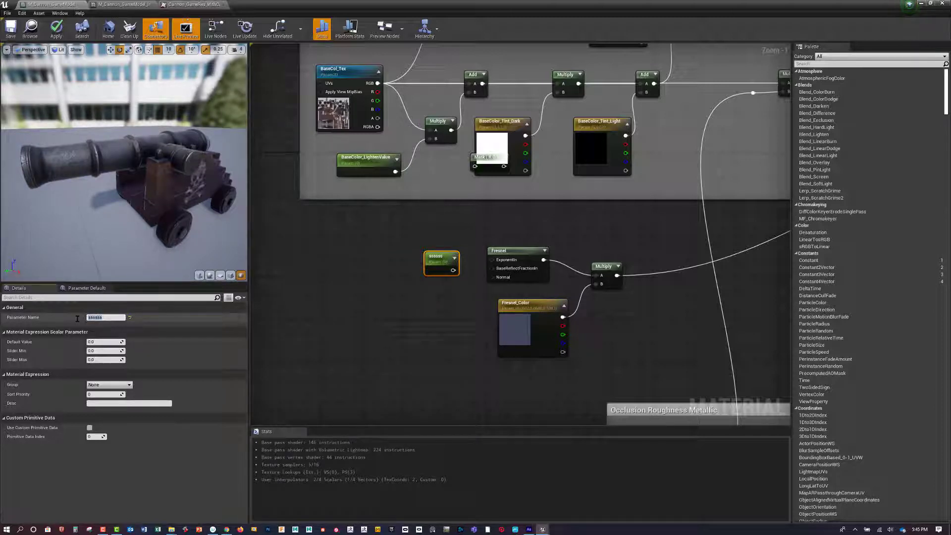
pyautogui.write('Fresnel_Exp')
pyautogui.press('Return')
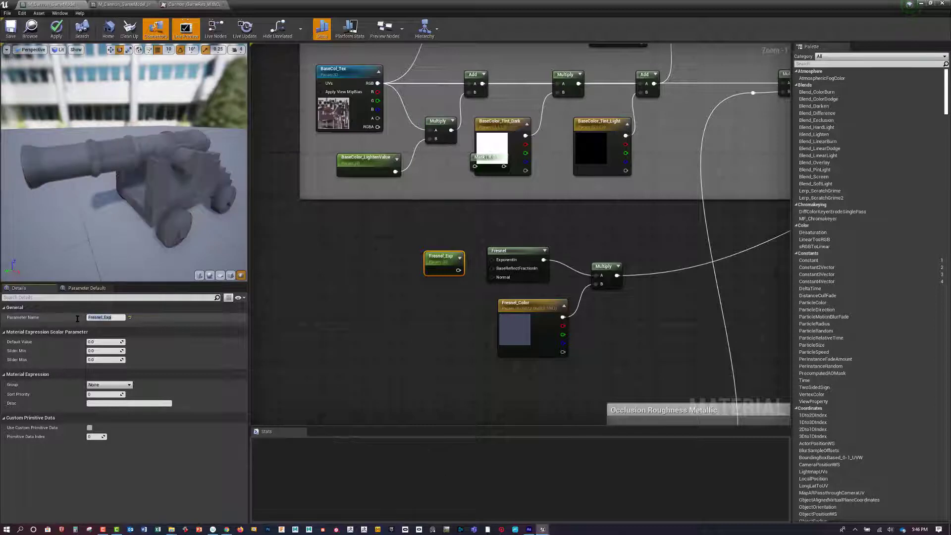
# - Connect Fresnel_Exp to the Fresnel node's ExponentIn input and set its default value to 10
pyautogui.moveTo(458, 270)
pyautogui.mouseDown()
pyautogui.moveTo(498, 270)
pyautogui.moveTo(446, 258)
pyautogui.mouseUp()
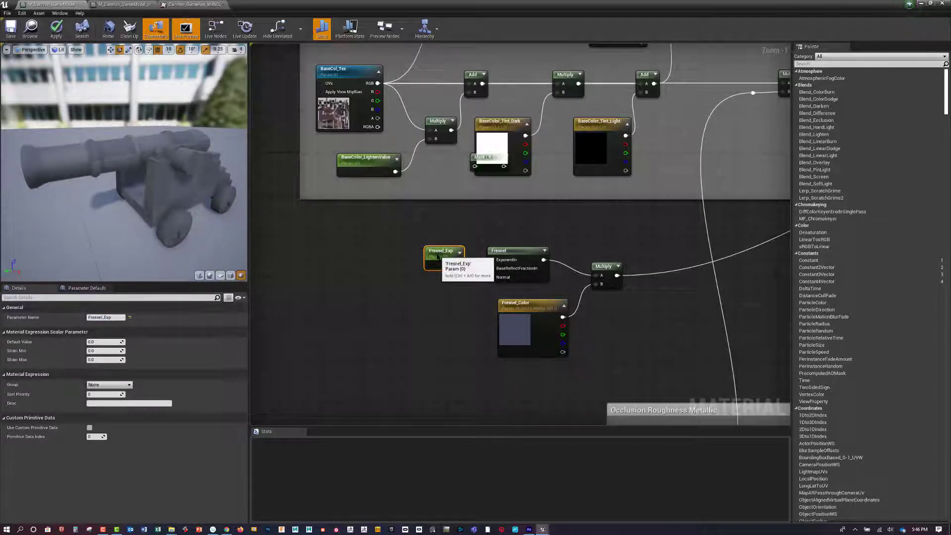
pyautogui.click(104, 342)
pyautogui.write('1')
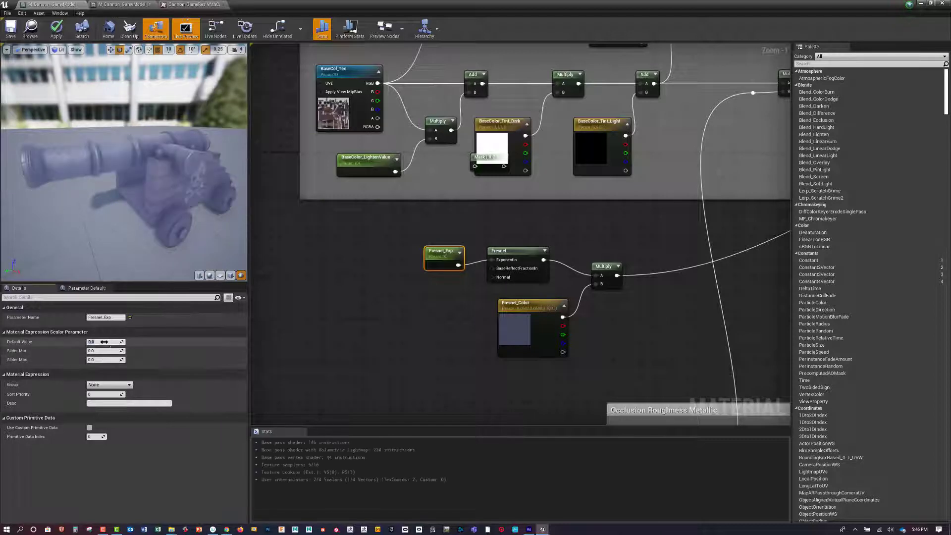
pyautogui.write('0')
pyautogui.press('Return')
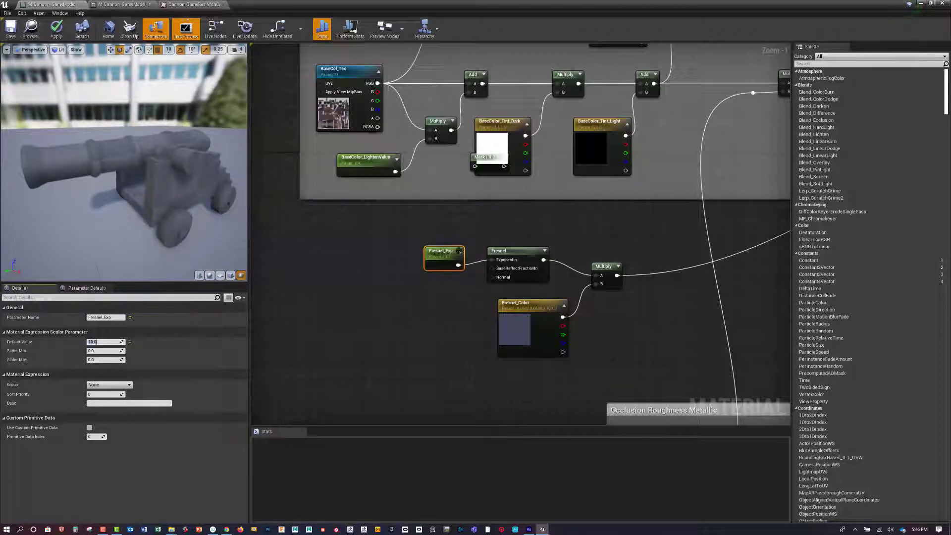
pyautogui.moveTo(440, 248); pyautogui.dragTo(445, 238)
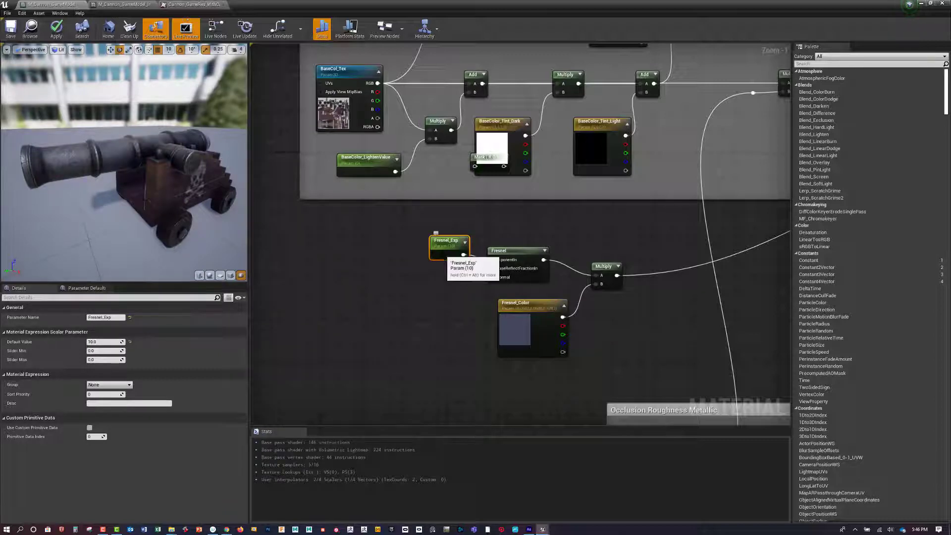
# - Duplicate Fresnel_Exp into BaseReflectFractionIn, rename the copy BRF and set its default value to 0.01
pyautogui.hotkey('ctrl', 'w')
pyautogui.moveTo(456, 271); pyautogui.dragTo(492, 268)
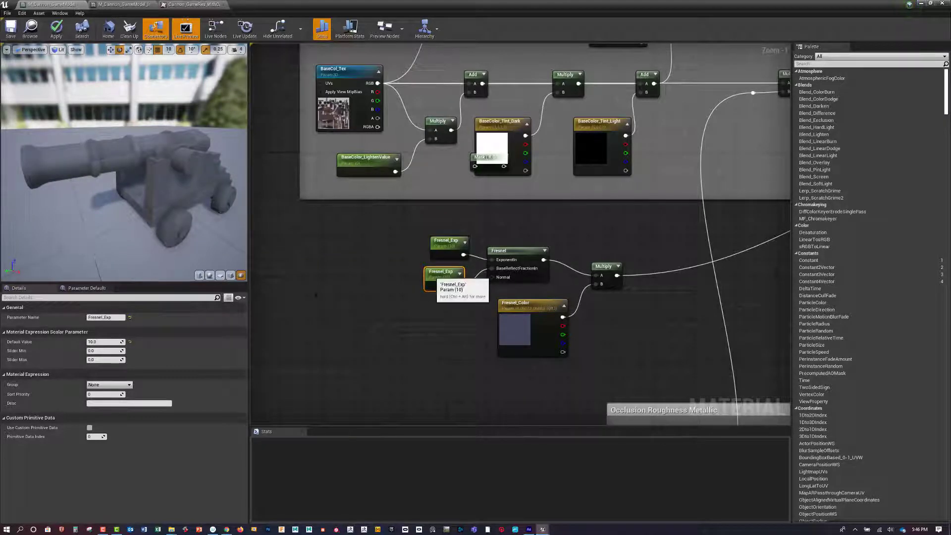
pyautogui.click(118, 317)
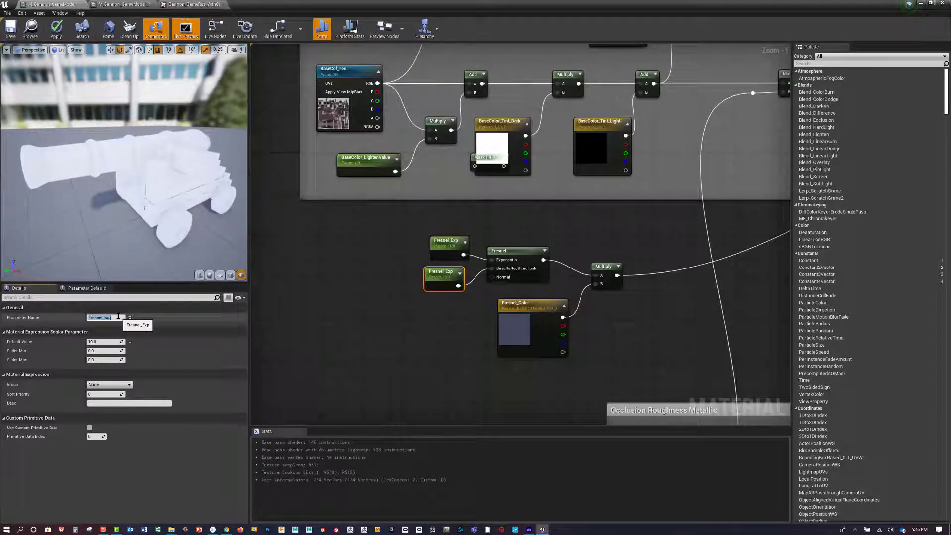
pyautogui.write('BRF')
pyautogui.press('Return')
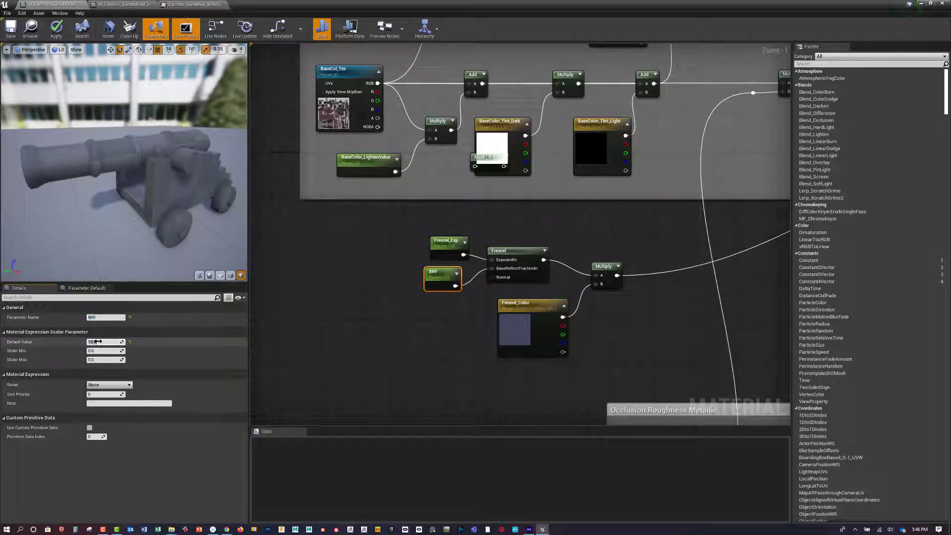
pyautogui.press('Return')
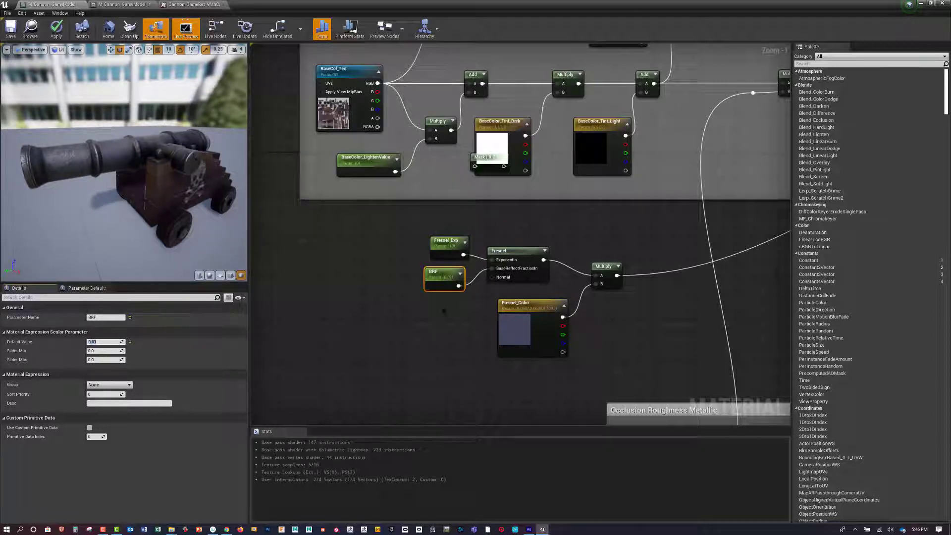
# - Add a PixelNormalWS node below BRF and connect it to the Fresnel node's Normal input
pyautogui.rightClick(401, 309)
pyautogui.write('normal')
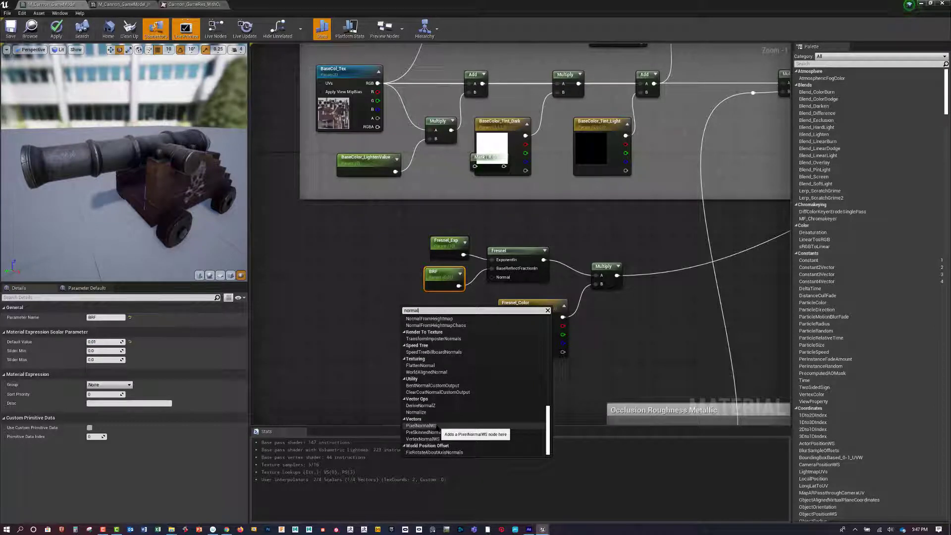
pyautogui.click(421, 426)
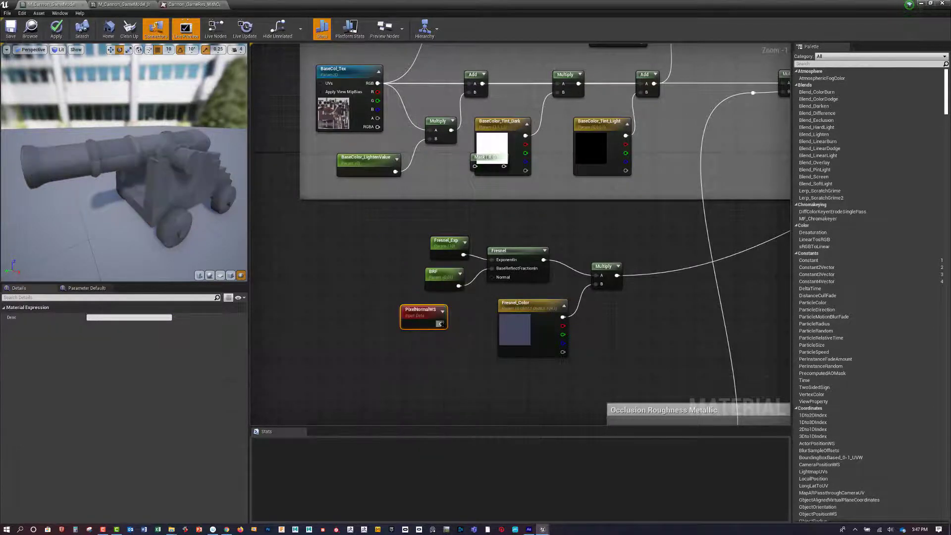
pyautogui.moveTo(488, 301); pyautogui.dragTo(492, 277)
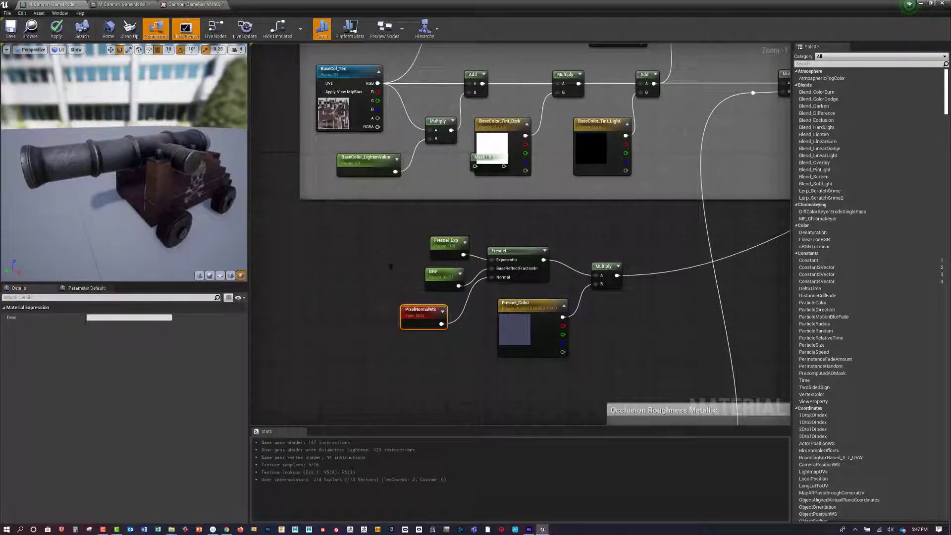
# - Group the Fresnel nodes in a comment box titled Fresnel and move it closer to the Norm_Tex node
pyautogui.moveTo(353, 228); pyautogui.dragTo(646, 372)
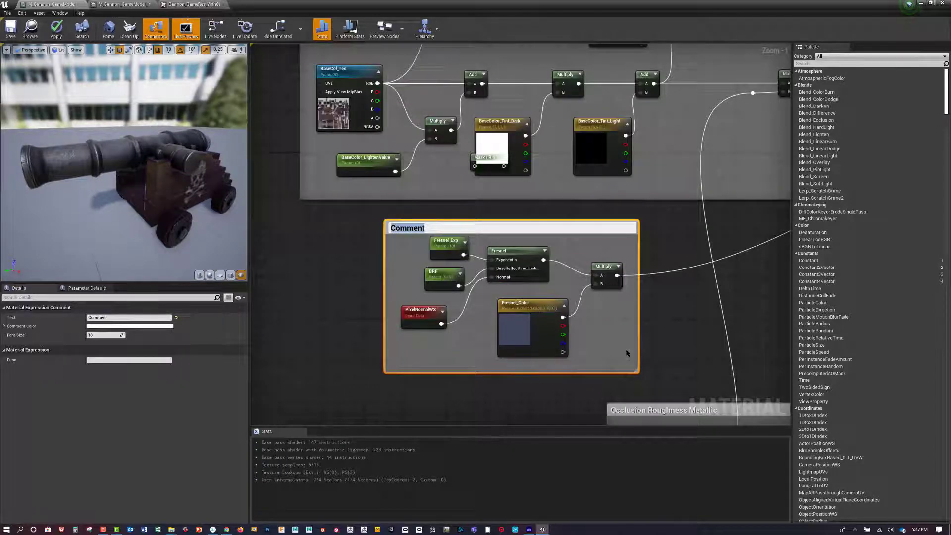
pyautogui.write('Fresnel')
pyautogui.press('Return')
pyautogui.click(704, 301)
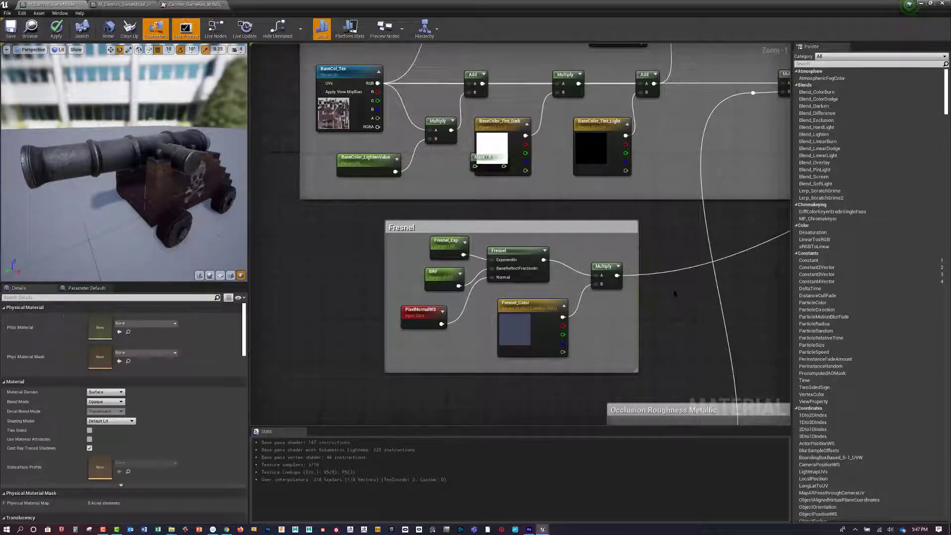
pyautogui.moveTo(675, 292); pyautogui.dragTo(620, 296, button='right')
pyautogui.scroll(-1, 649, 288)
pyautogui.moveTo(454, 229); pyautogui.dragTo(605, 235)
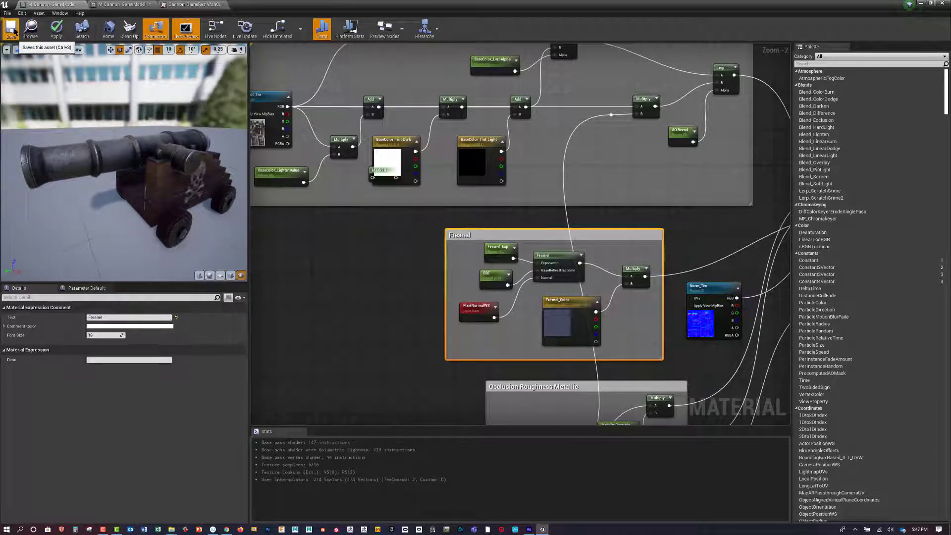
# - Save the parent material and show its material instance with the level viewport visible behind the editor
pyautogui.hotkey('ctrl', 's')
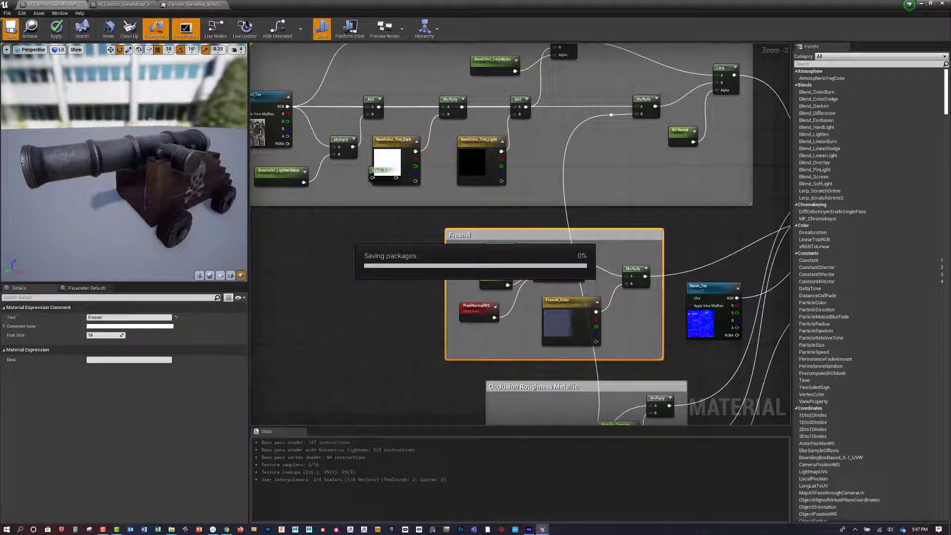
pyautogui.moveTo(427, 5); pyautogui.dragTo(716, 124)
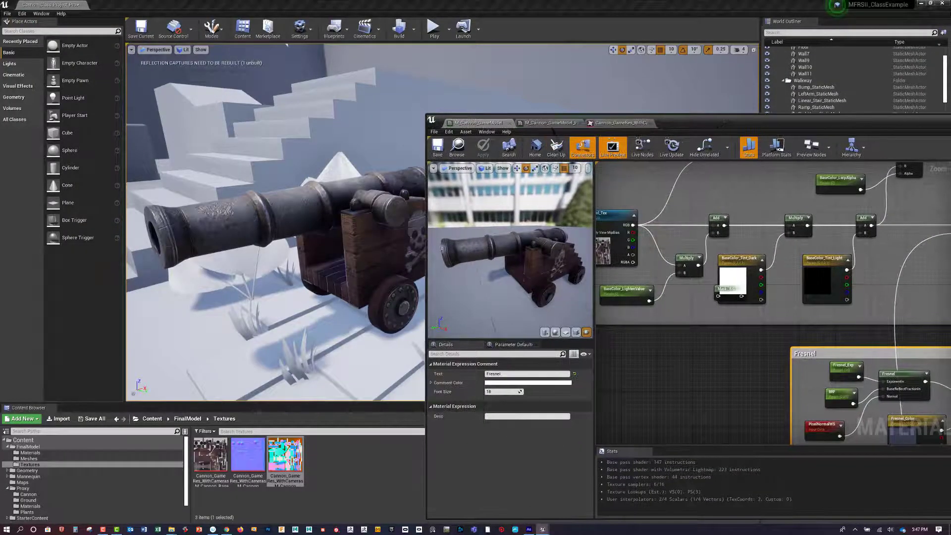
pyautogui.click(550, 123)
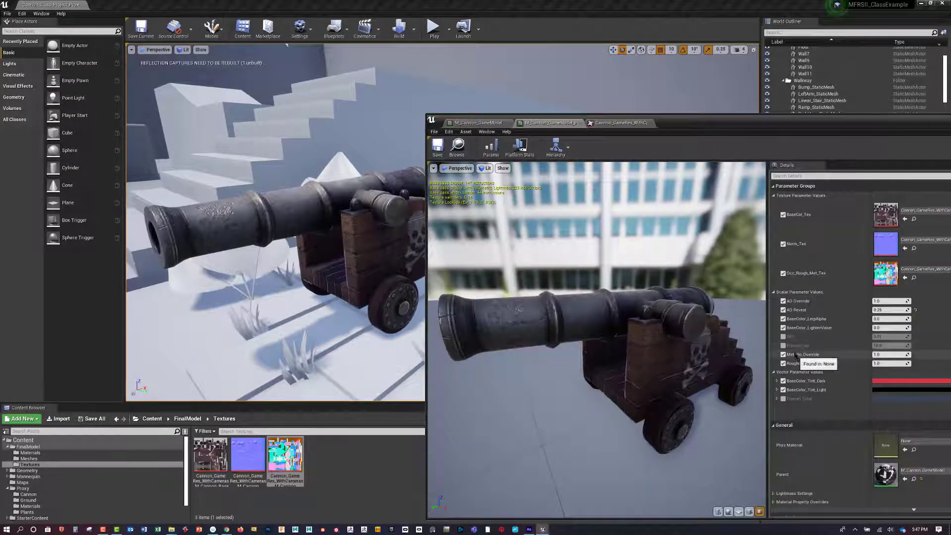
# - Enable the BRF, Fresnel_Exp and Fresnel_Color parameter overrides in the cannon's material instance
pyautogui.click(783, 336)
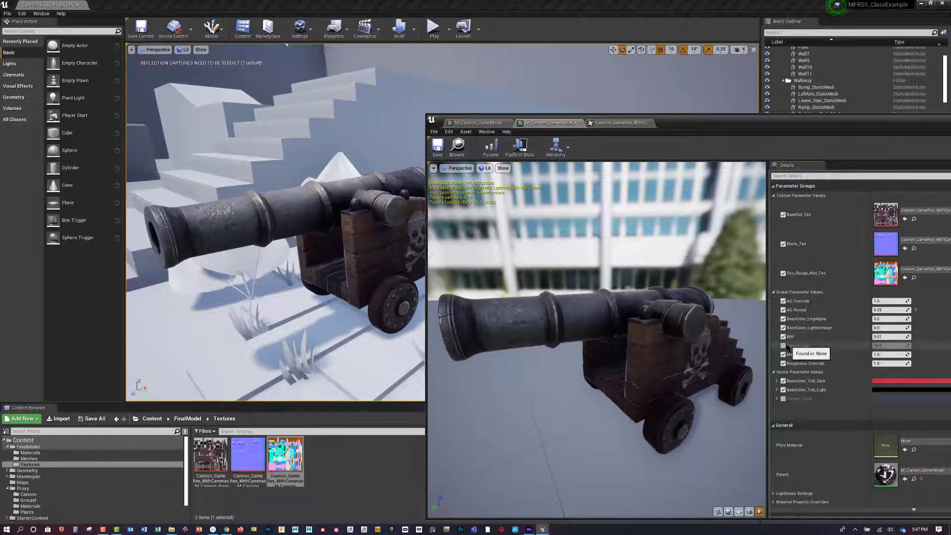
pyautogui.click(785, 345)
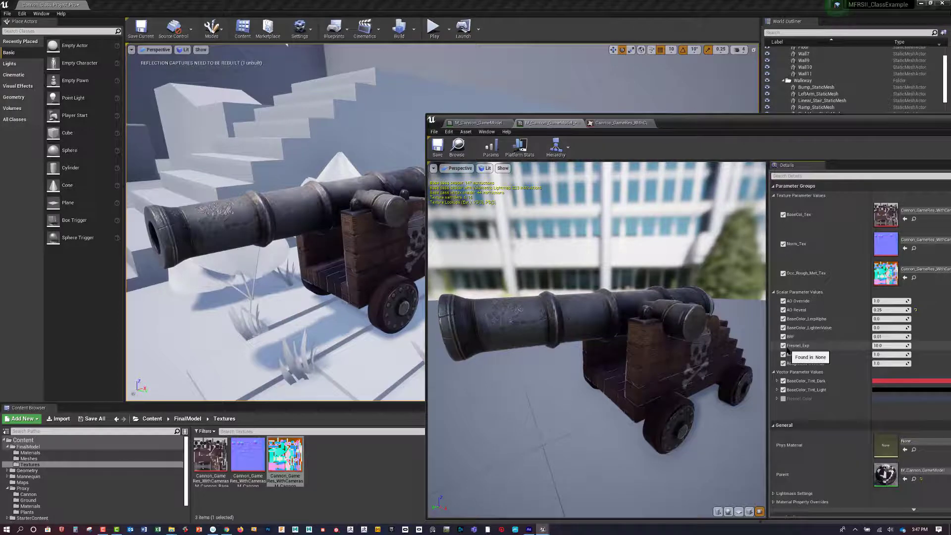
pyautogui.click(783, 399)
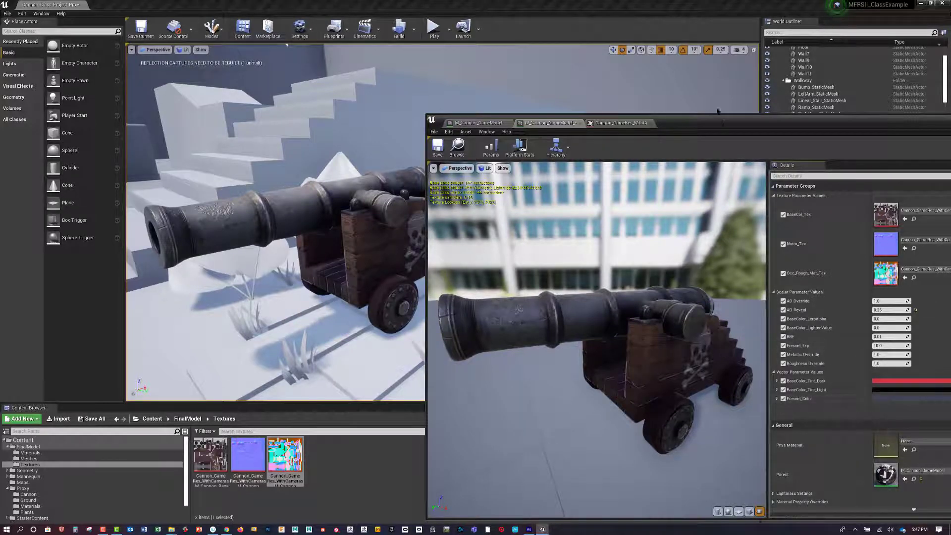
# - Reposition the editor window so the parameter values are accessible and set Fresnel_Exp to 5 in the instance
pyautogui.moveTo(719, 121); pyautogui.dragTo(697, 106)
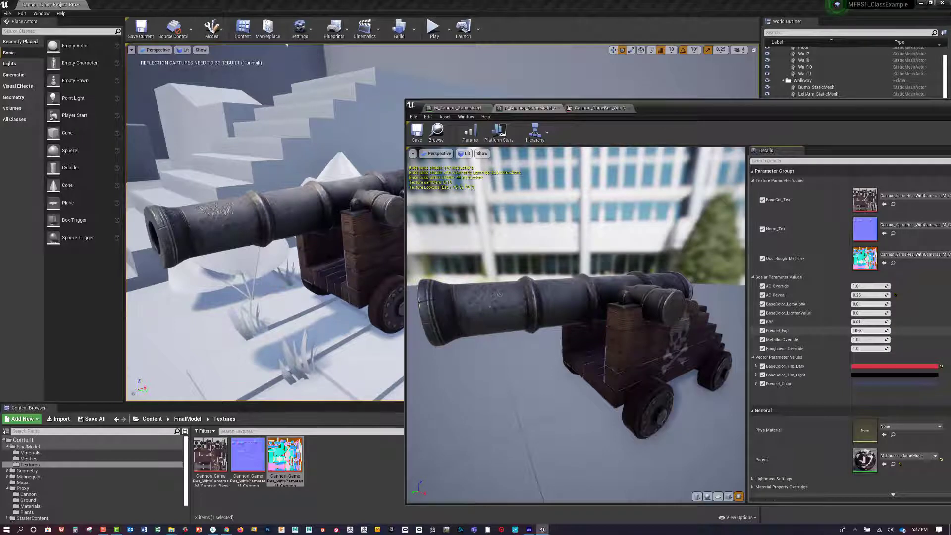
pyautogui.moveTo(870, 331); pyautogui.dragTo(873, 330)
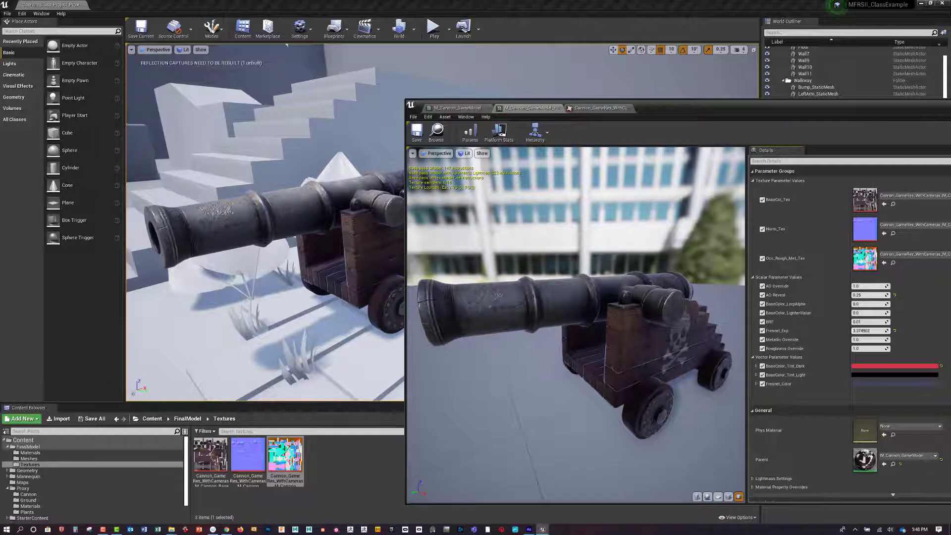
pyautogui.click(862, 330)
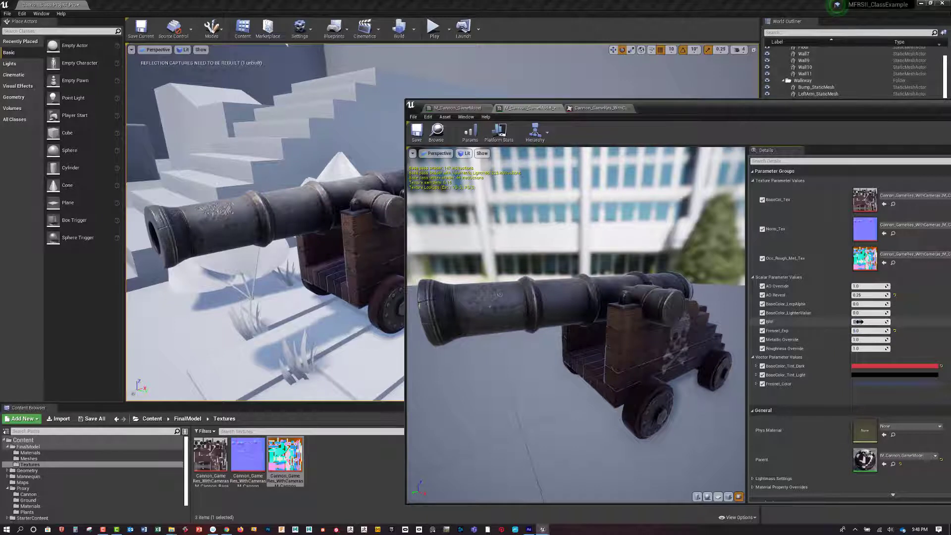
# - Test the instance's BRF parameter at 0.1 and 1, and set it to 0.5
pyautogui.click(859, 322)
pyautogui.write('0.1')
pyautogui.press('Return')
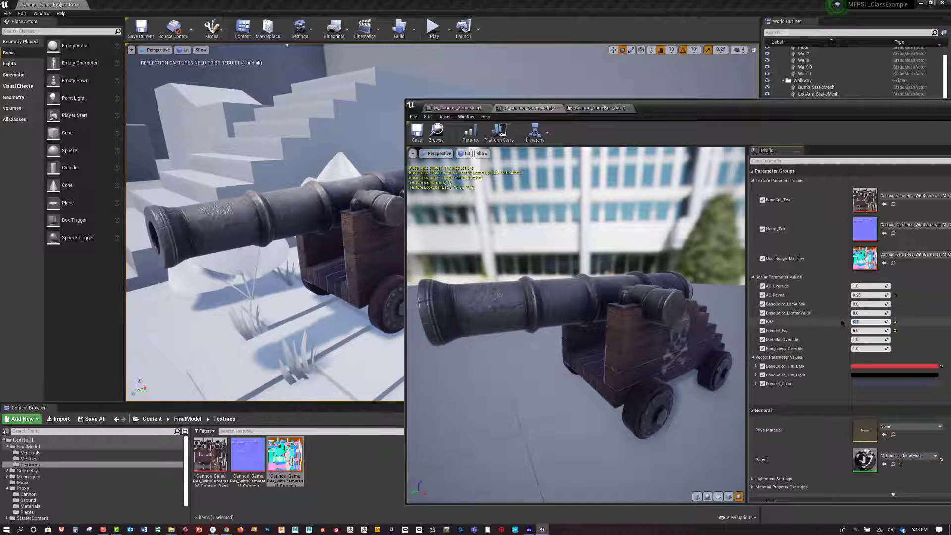
pyautogui.write('1')
pyautogui.press('Return')
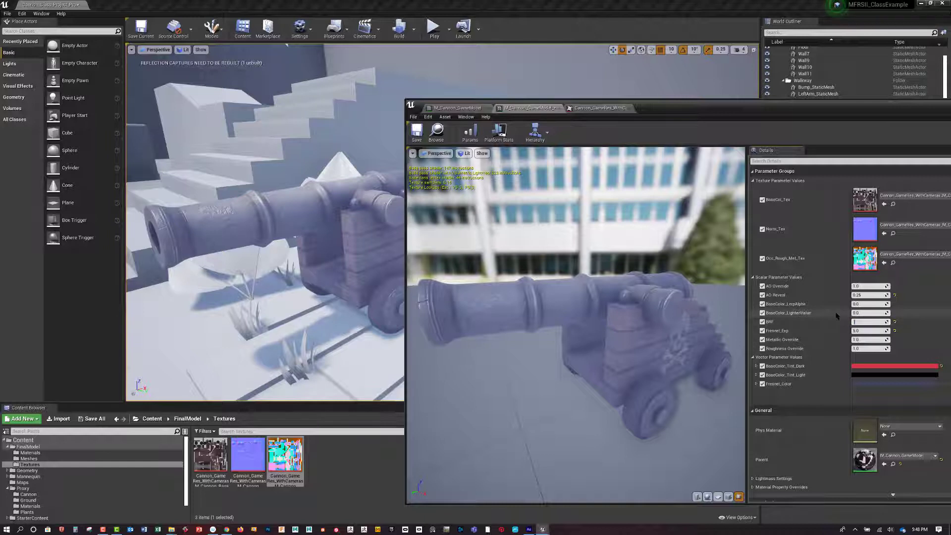
pyautogui.write('0.5')
pyautogui.press('Return')
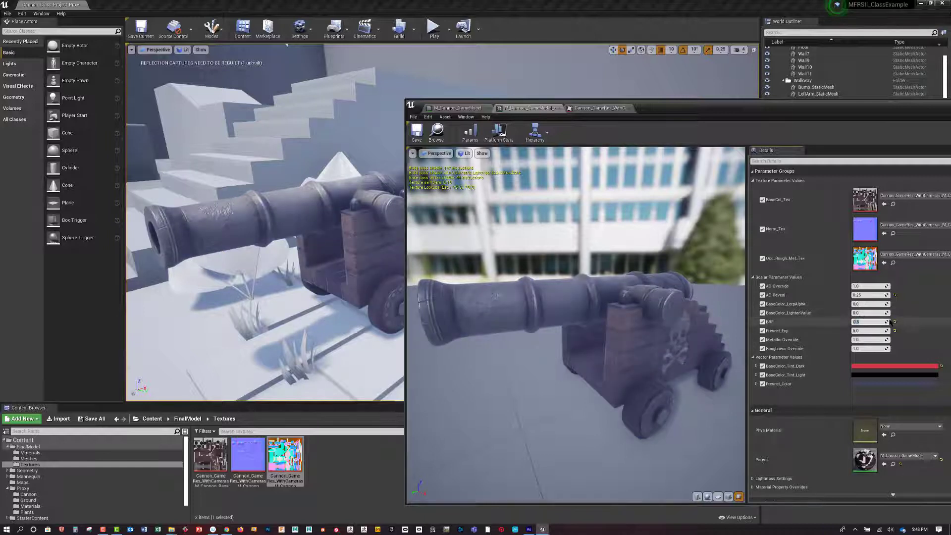
# - Set the instance's BRF parameter to 0.05 and try different Fresnel_Exp values on the cannon
pyautogui.moveTo(889, 322); pyautogui.dragTo(860, 322)
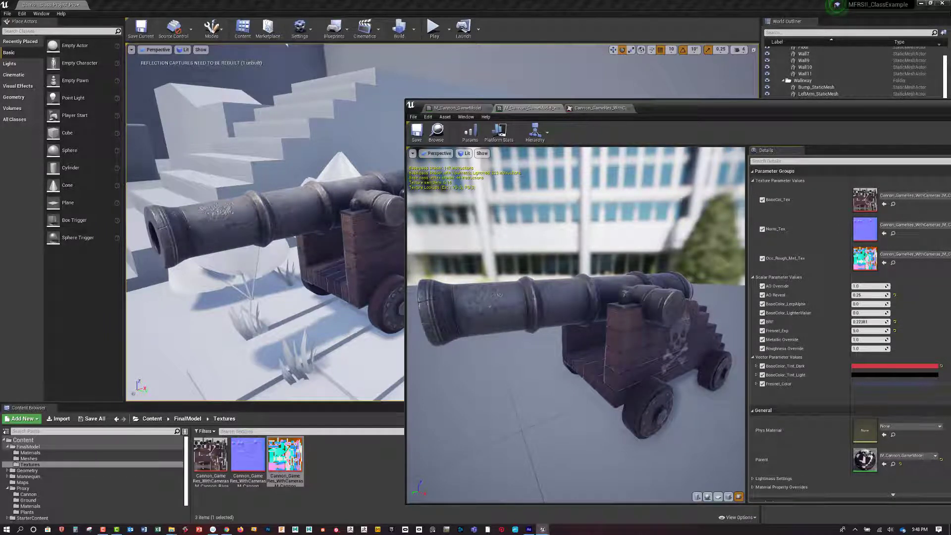
pyautogui.click(867, 321)
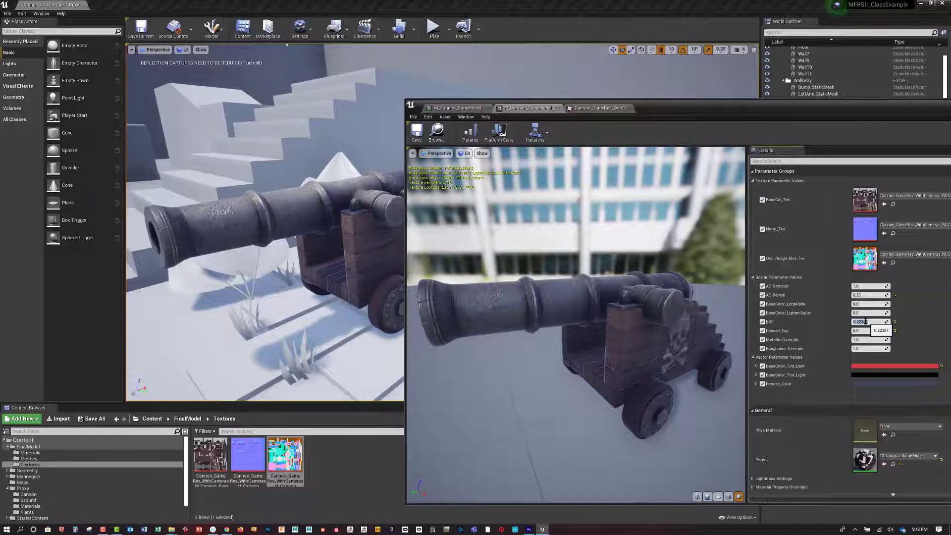
pyautogui.write('0.05')
pyautogui.press('Return')
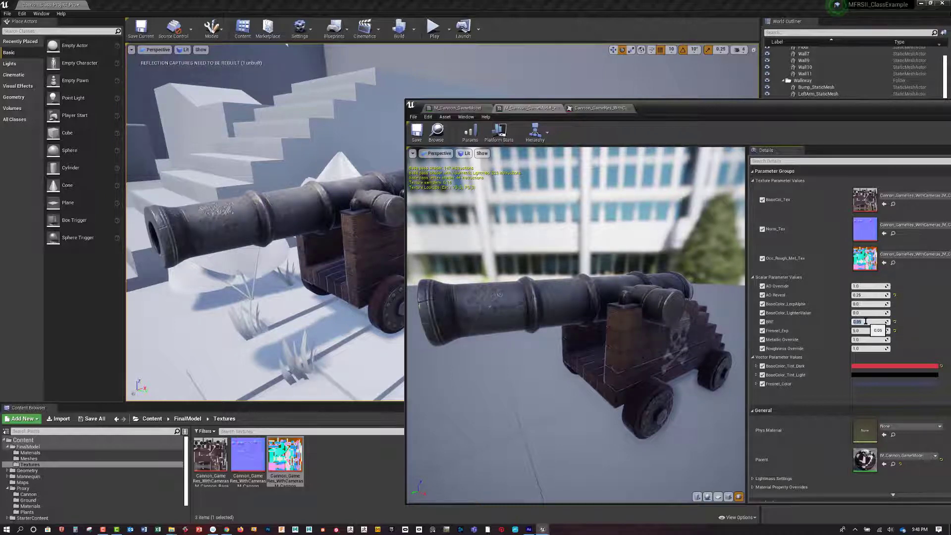
pyautogui.click(854, 331)
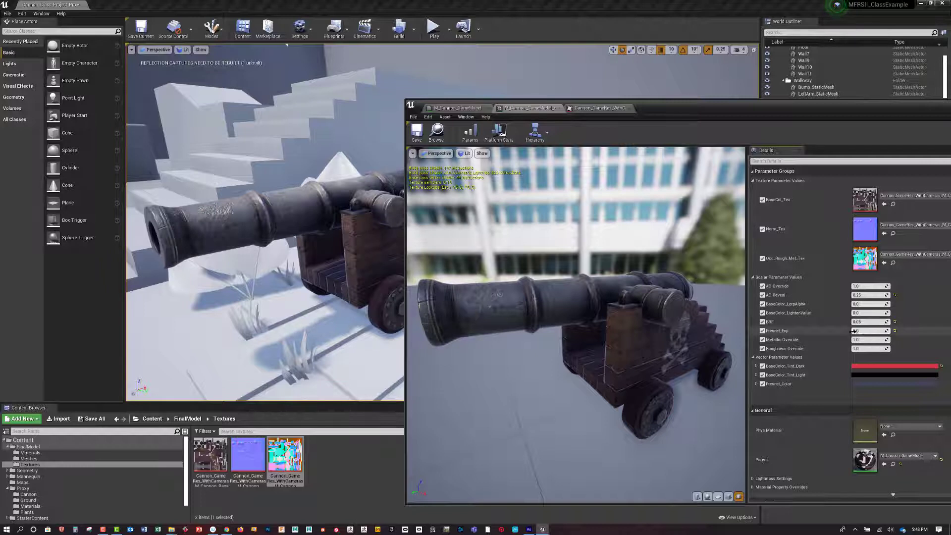
pyautogui.moveTo(862, 331); pyautogui.dragTo(842, 331)
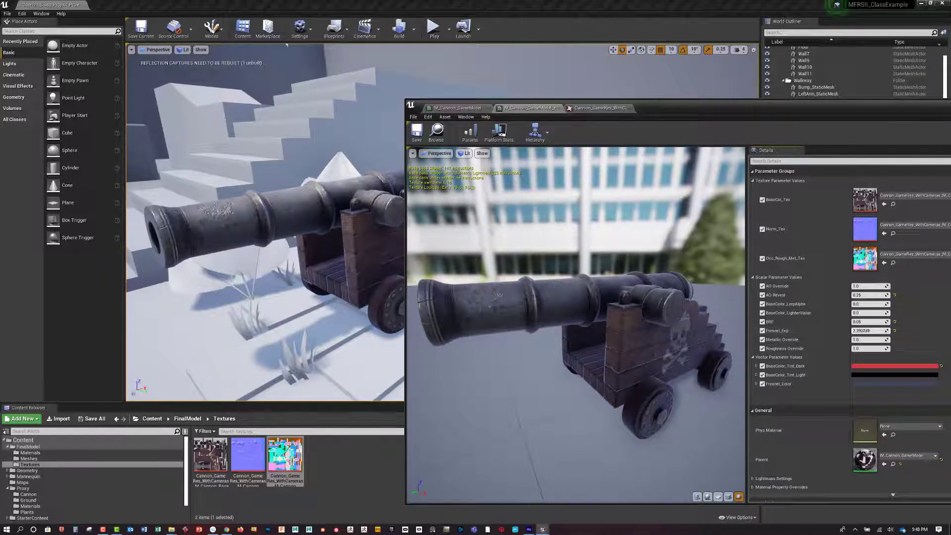
pyautogui.moveTo(871, 331)
pyautogui.mouseDown()
pyautogui.moveTo(892, 331)
pyautogui.moveTo(862, 331)
pyautogui.mouseUp()
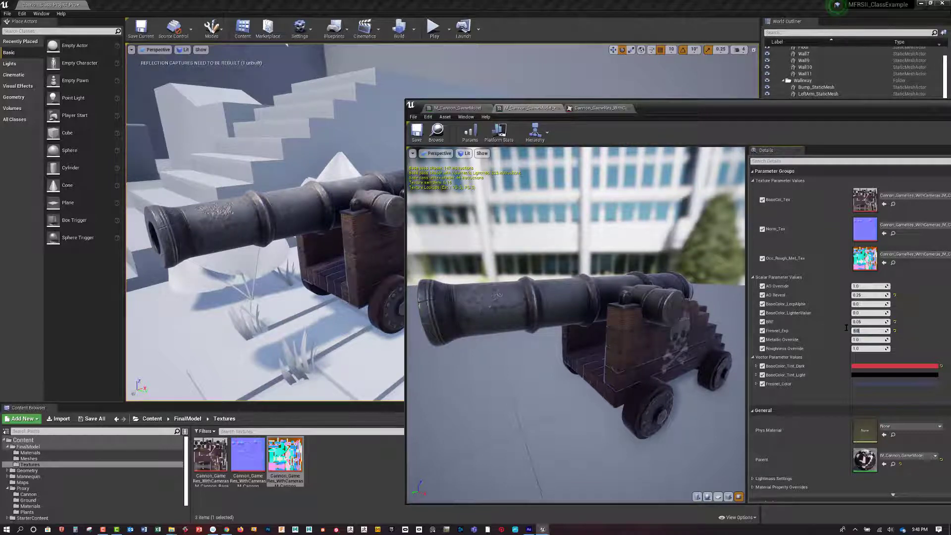
# - Make Fresnel_Color a fully saturated blue and set its brightness value to 10
pyautogui.click(872, 386)
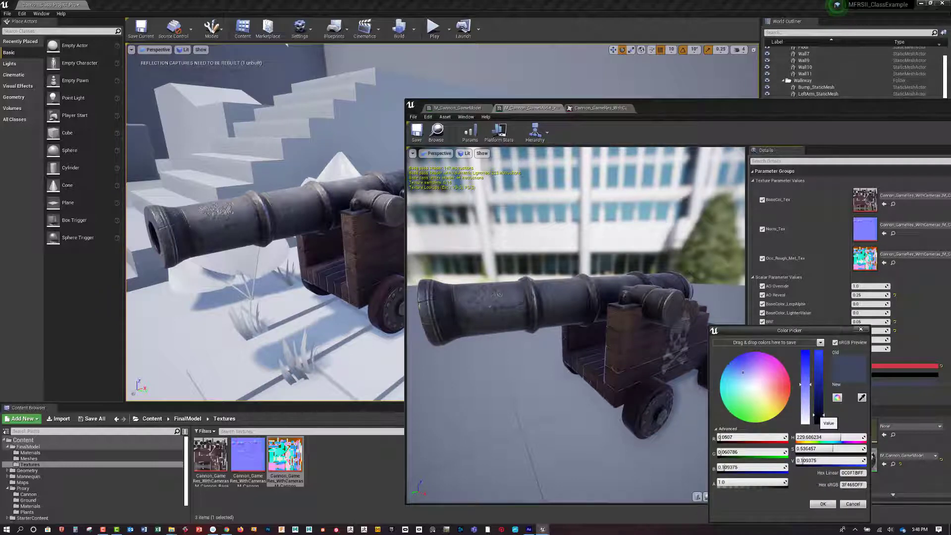
pyautogui.moveTo(807, 385); pyautogui.dragTo(806, 331)
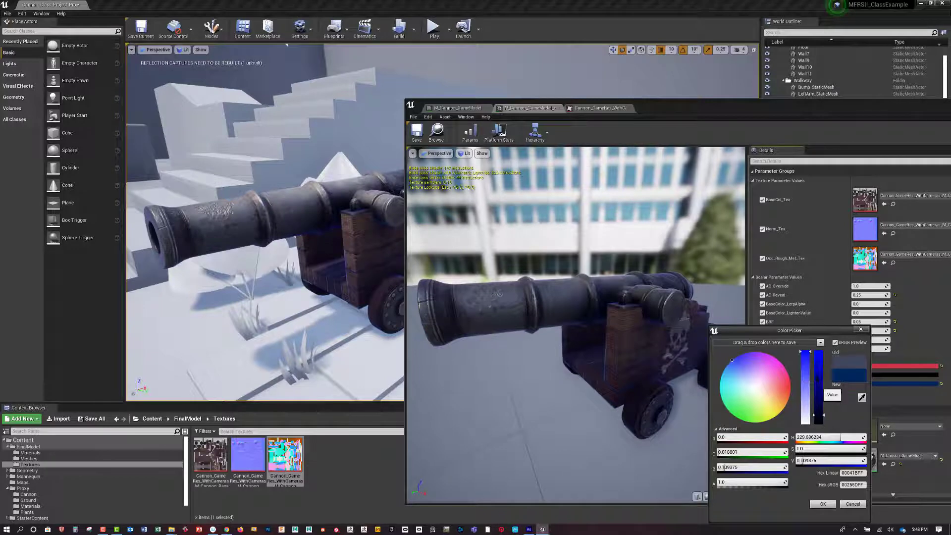
pyautogui.moveTo(822, 414); pyautogui.dragTo(820, 349)
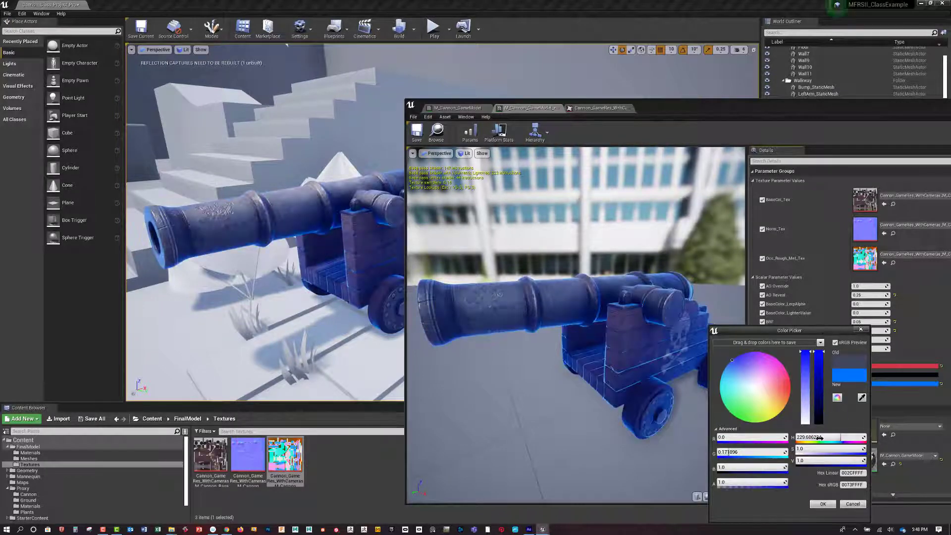
pyautogui.click(800, 461)
pyautogui.write('10')
pyautogui.press('Return')
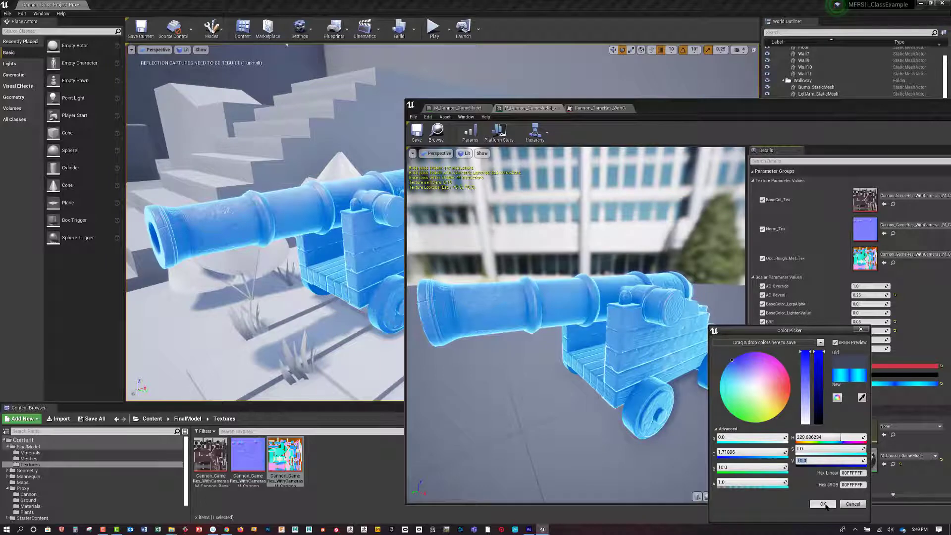
pyautogui.click(823, 505)
# - Try BRF at 0.01 and 0.001, and raise Fresnel_Exp to about 14 for a thinner glow
pyautogui.moveTo(862, 331); pyautogui.dragTo(893, 331)
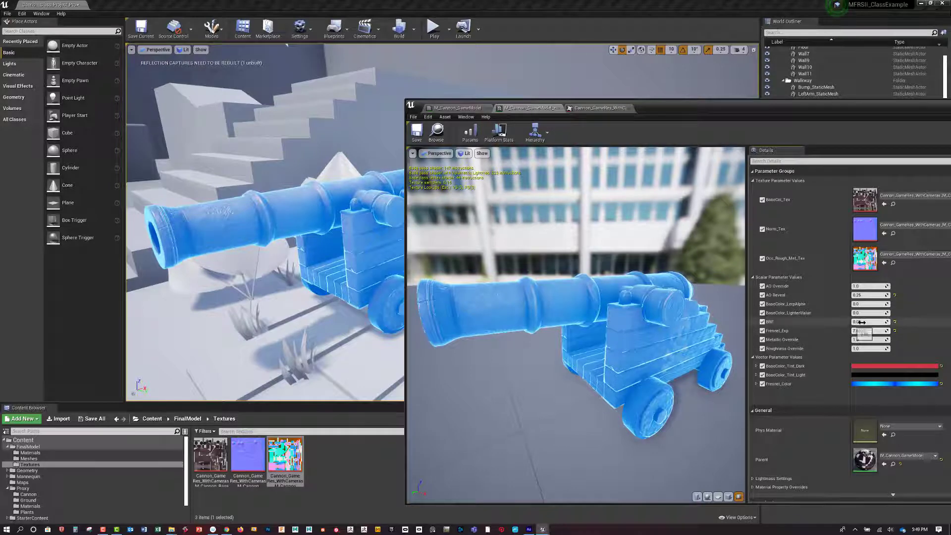
pyautogui.click(860, 322)
pyautogui.write('0.01')
pyautogui.press('Return')
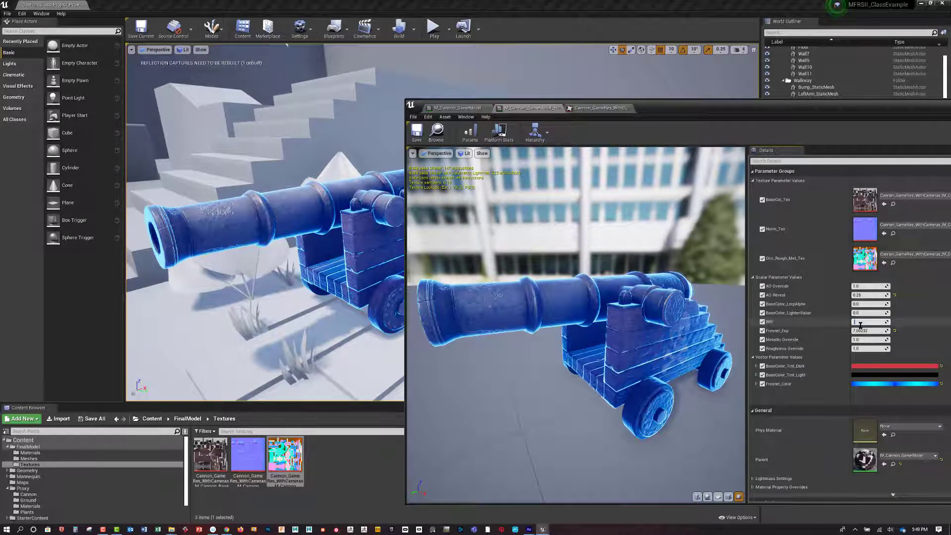
pyautogui.press('Return')
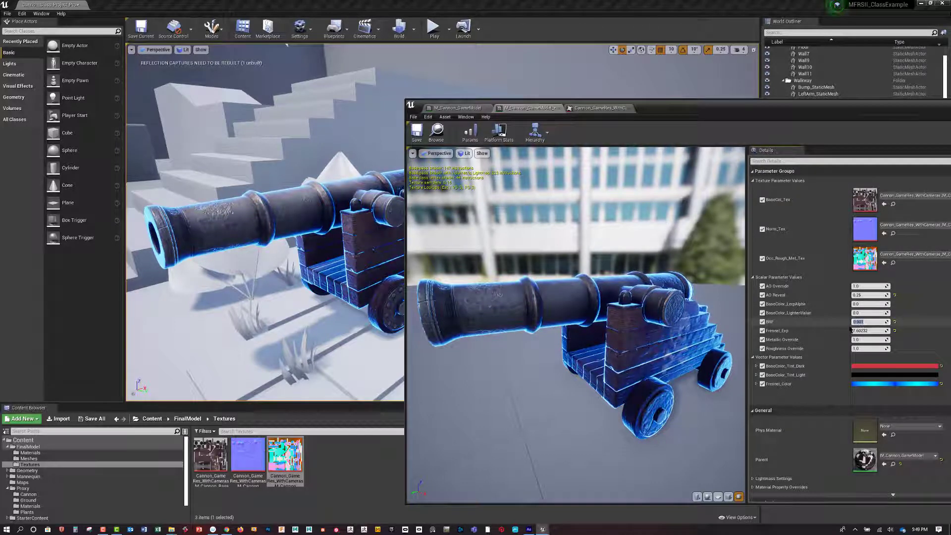
pyautogui.moveTo(858, 331); pyautogui.dragTo(884, 331)
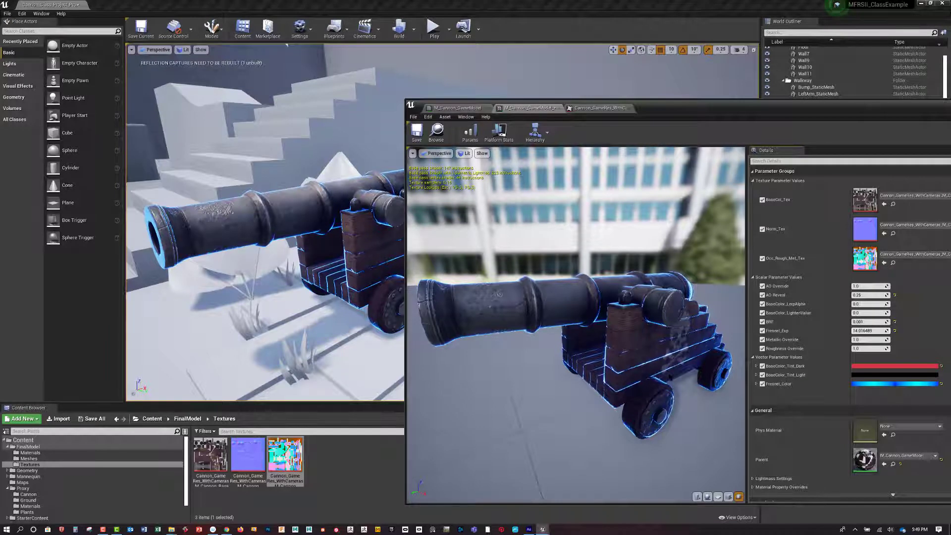
# - Set the brightness value of Fresnel_Color to 0.5
pyautogui.click(872, 384)
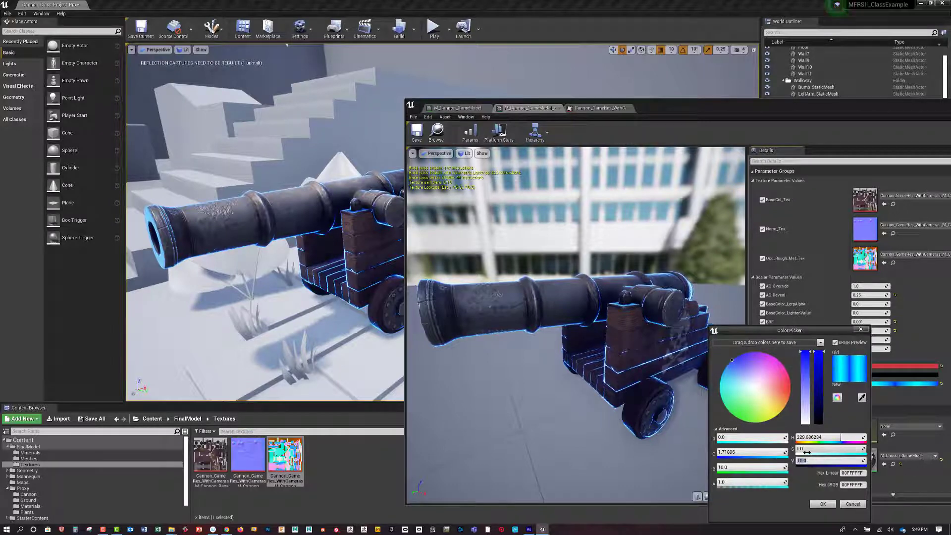
pyautogui.write('0.5')
pyautogui.press('Return')
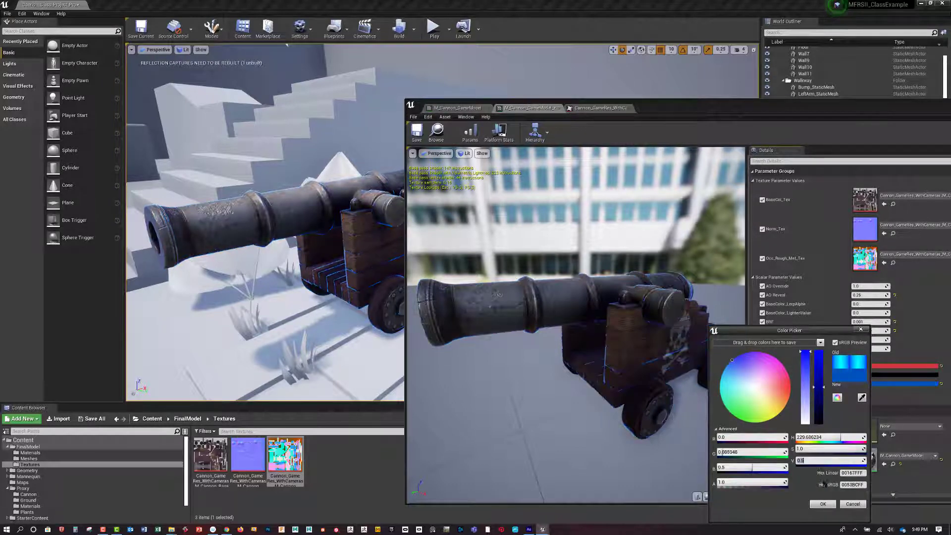
pyautogui.click(823, 504)
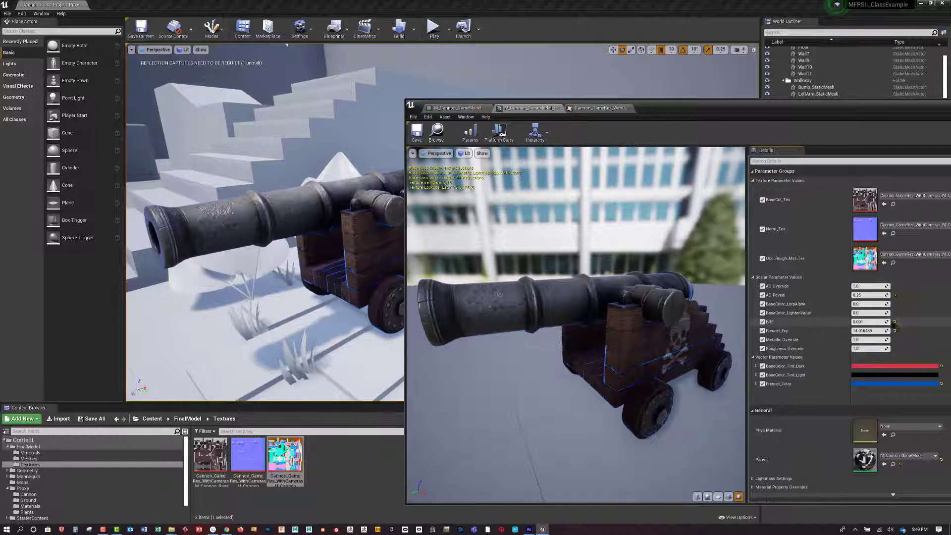
# - Reset BRF and Fresnel_Exp to their defaults, and set Fresnel_Exp to 5
pyautogui.click(895, 322)
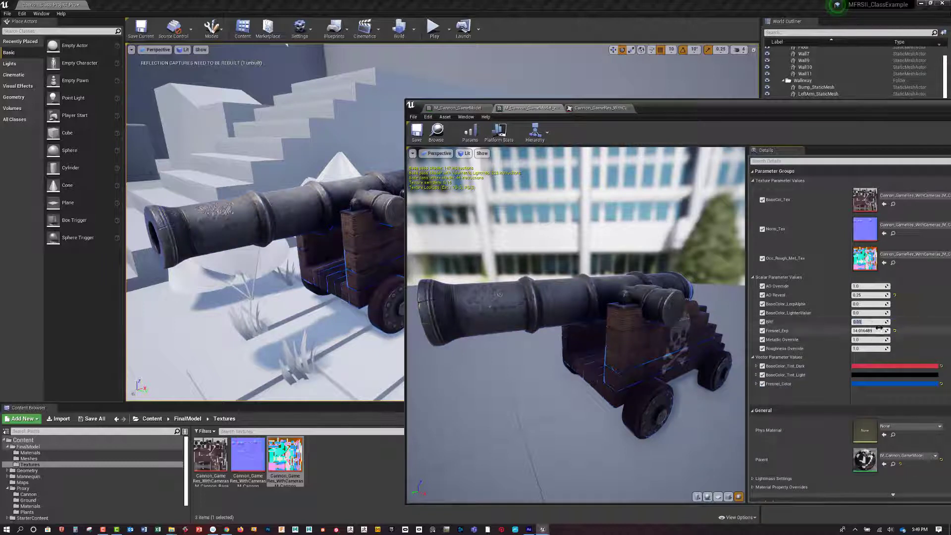
pyautogui.click(895, 332)
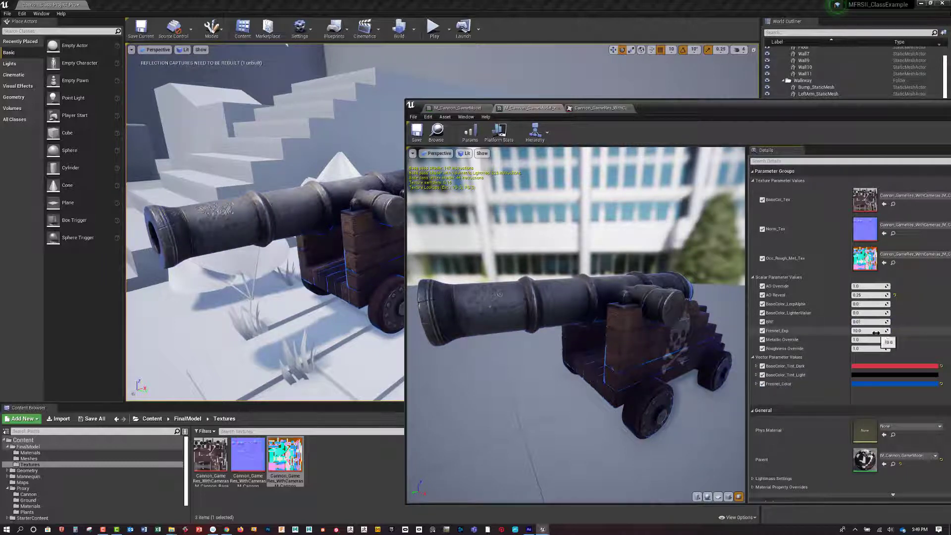
pyautogui.click(876, 331)
pyautogui.write('5')
pyautogui.press('Return')
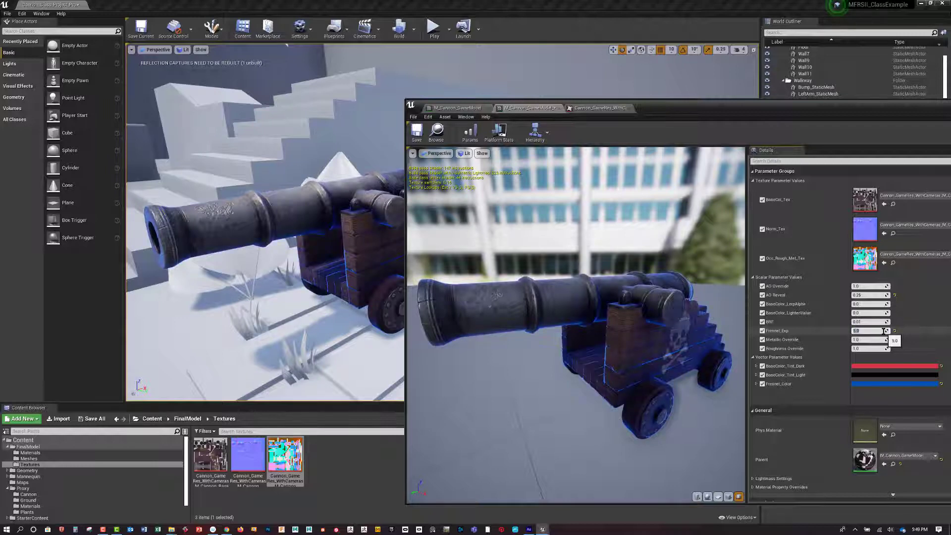
# - Darken Fresnel_Color to a saturation of about 0.82 and a value of about 0.03, and set Fresnel_Exp to 2.5
pyautogui.click(882, 384)
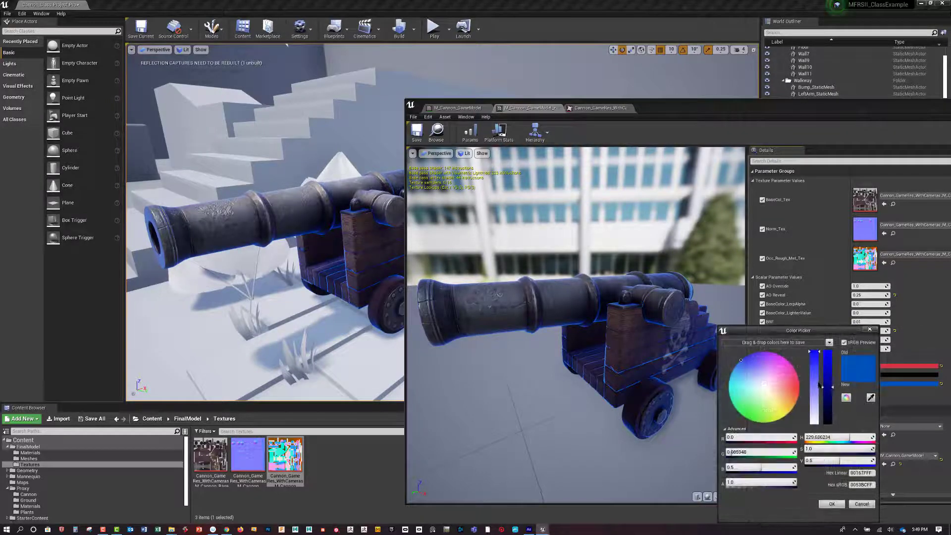
pyautogui.moveTo(815, 384); pyautogui.dragTo(834, 420)
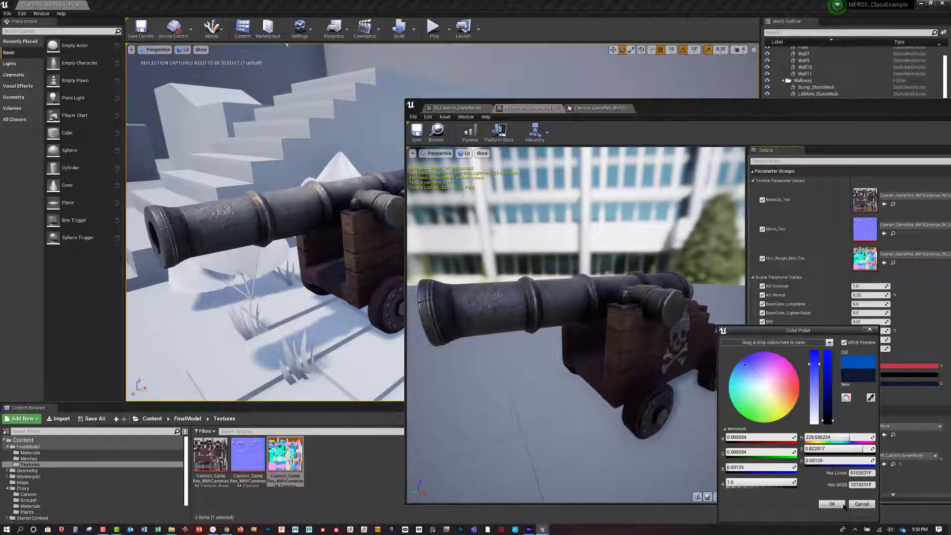
pyautogui.click(832, 504)
pyautogui.moveTo(859, 331); pyautogui.dragTo(886, 330)
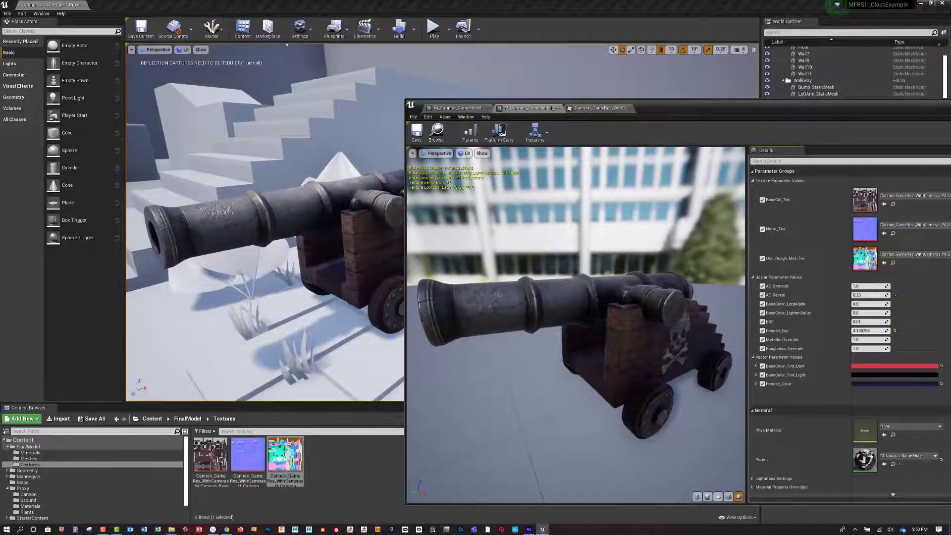
pyautogui.click(867, 331)
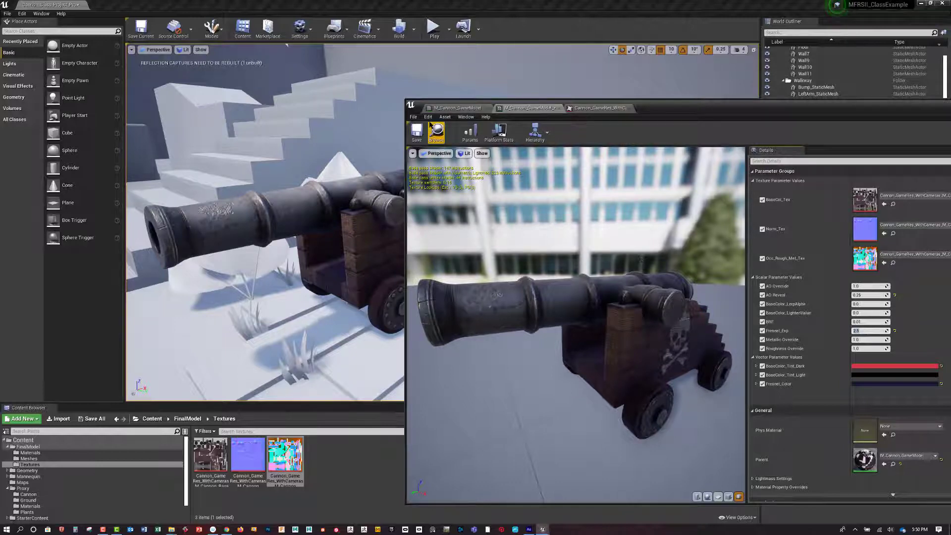
# - Save the cannon's material instance and close its editor to view the cannon in the level
pyautogui.click(416, 131)
pyautogui.moveTo(719, 121); pyautogui.dragTo(577, 138)
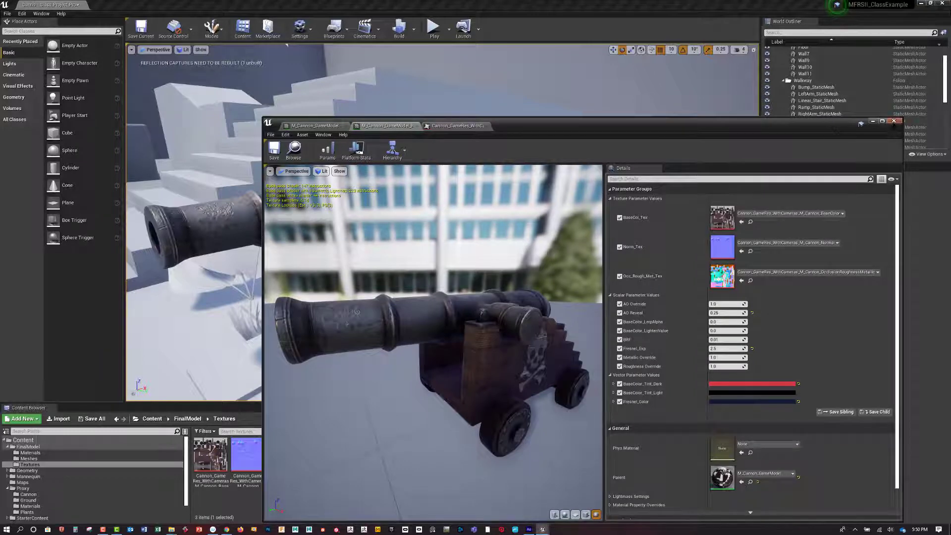
pyautogui.click(894, 121)
pyautogui.keyDown('alt'); pyautogui.moveTo(545, 215); pyautogui.dragTo(502, 233); pyautogui.keyUp('alt')
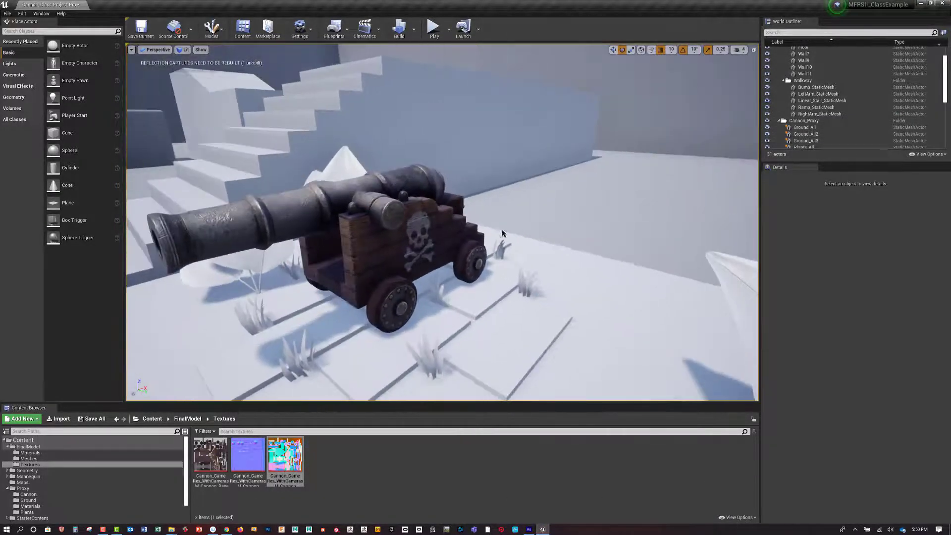
pyautogui.keyDown('alt'); pyautogui.moveTo(483, 191); pyautogui.dragTo(540, 184); pyautogui.keyUp('alt')
# - Dim the level's directional Light Source to an intensity of 0.1 lux
pyautogui.scroll(-4, 839, 121)
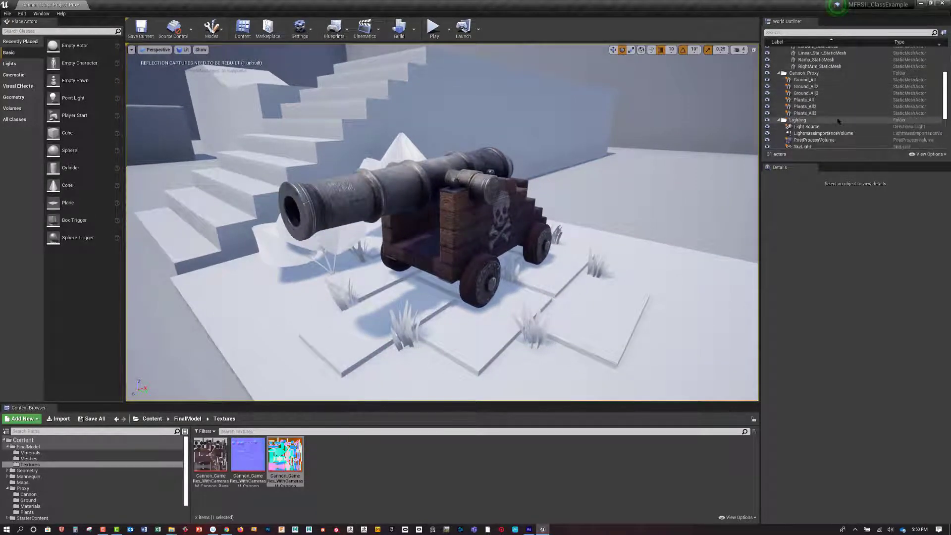
pyautogui.scroll(-4, 839, 121)
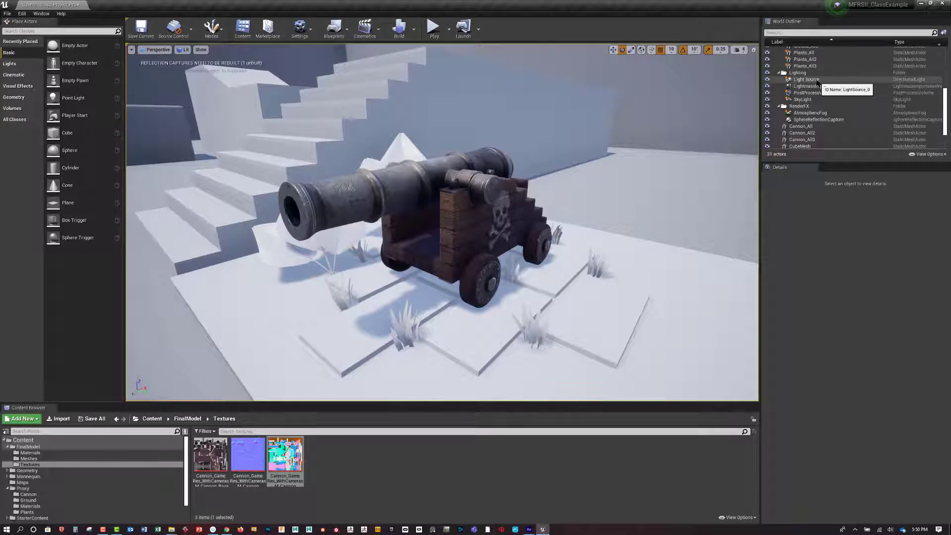
pyautogui.click(818, 80)
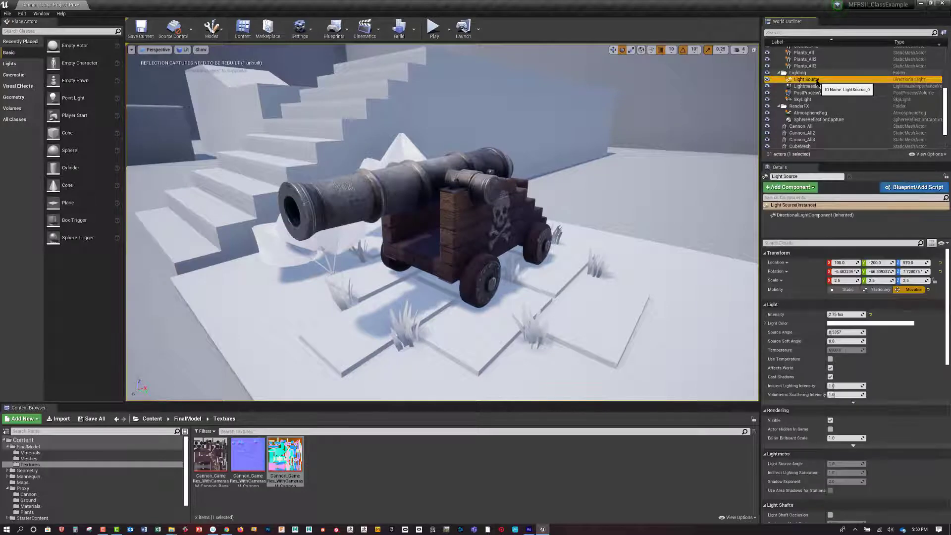
pyautogui.click(839, 314)
pyautogui.write('25')
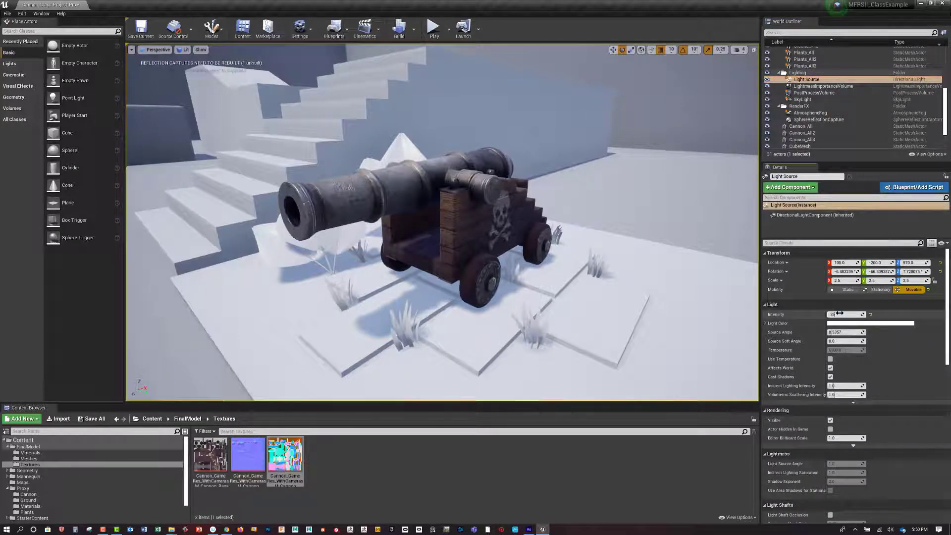
pyautogui.press('Return')
pyautogui.write('.1')
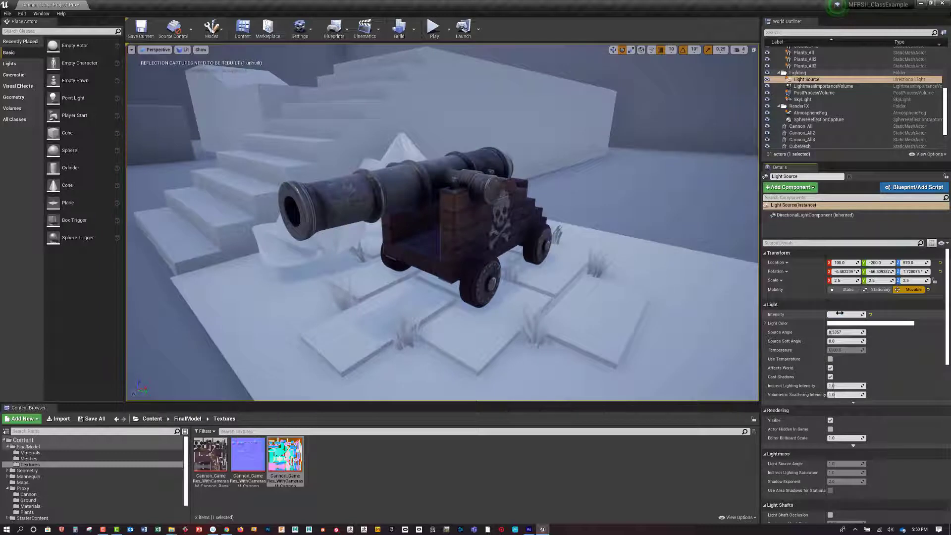
pyautogui.press('Return')
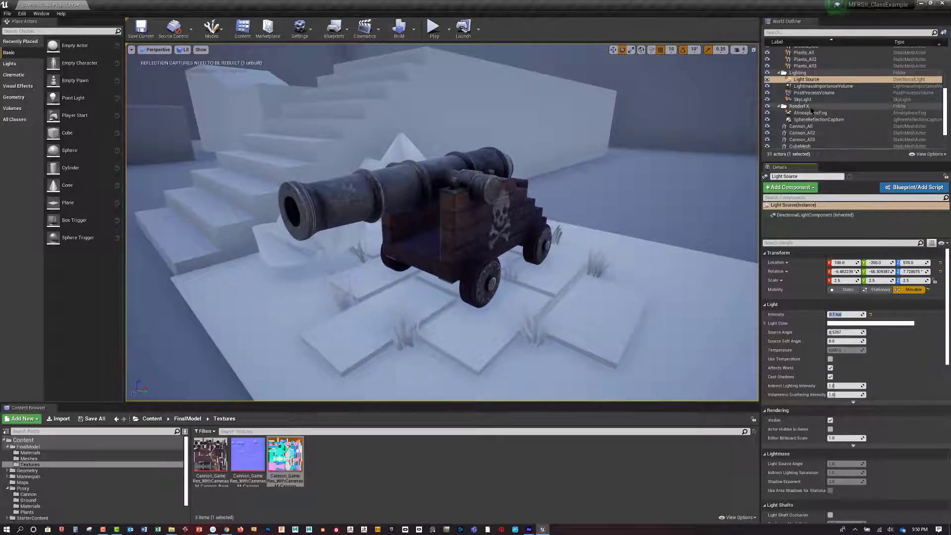
# - Set the SkyLight's Intensity Scale to 0.1
pyautogui.click(805, 99)
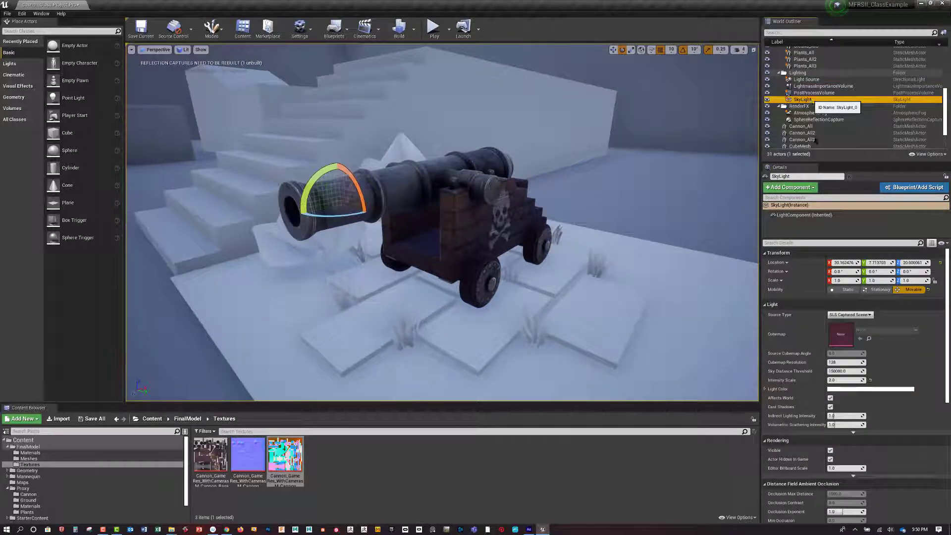
pyautogui.click(846, 380)
pyautogui.write('.1')
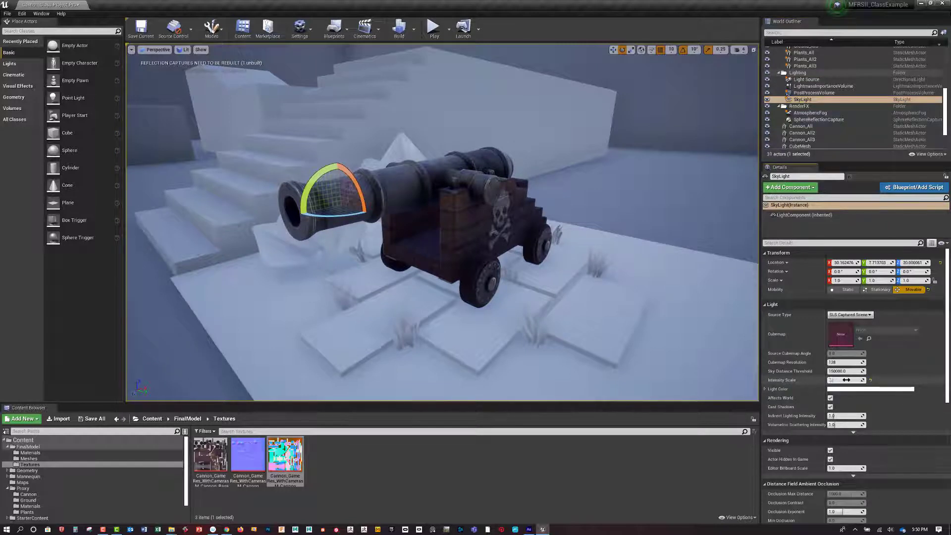
pyautogui.press('Return')
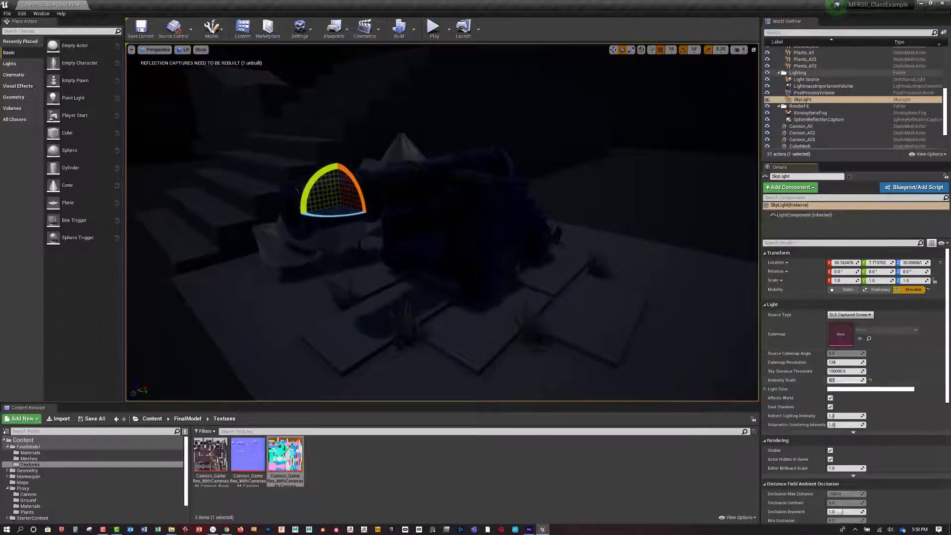
# - Set the SkyLight's Intensity Scale to 2 and check the cannon from the front and side
pyautogui.moveTo(544, 248); pyautogui.dragTo(539, 253, button='right')
pyautogui.moveTo(442, 223); pyautogui.dragTo(357, 121, button='right')
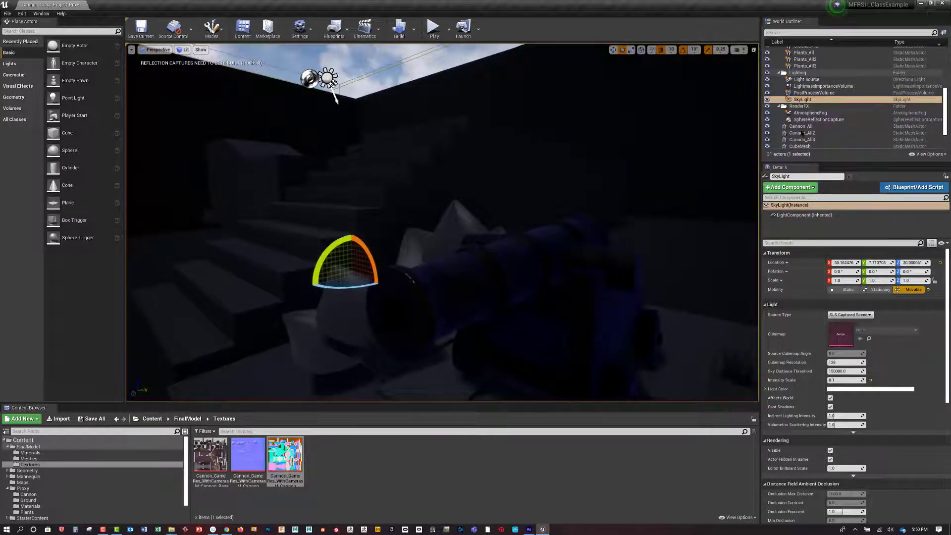
pyautogui.click(839, 379)
pyautogui.write('2')
pyautogui.press('Return')
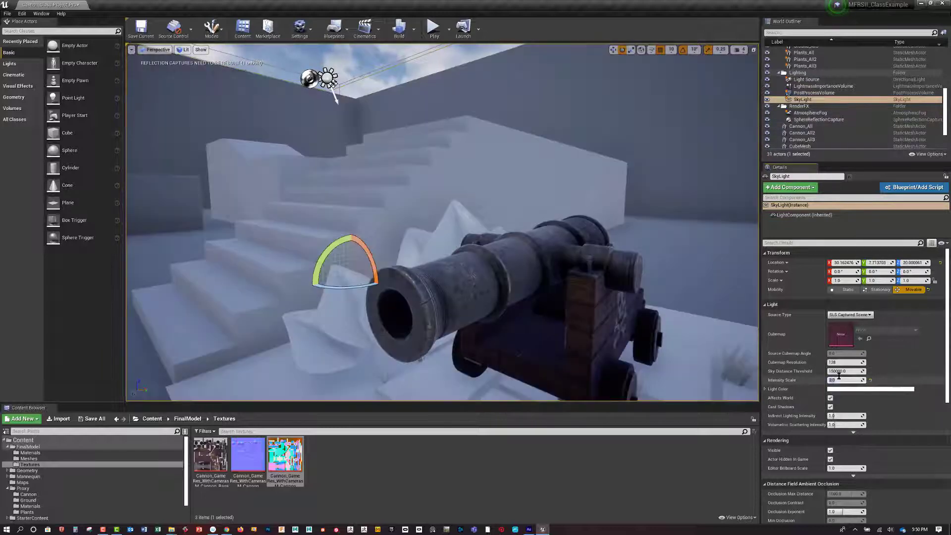
pyautogui.keyDown('alt'); pyautogui.moveTo(650, 275); pyautogui.dragTo(563, 291); pyautogui.keyUp('alt')
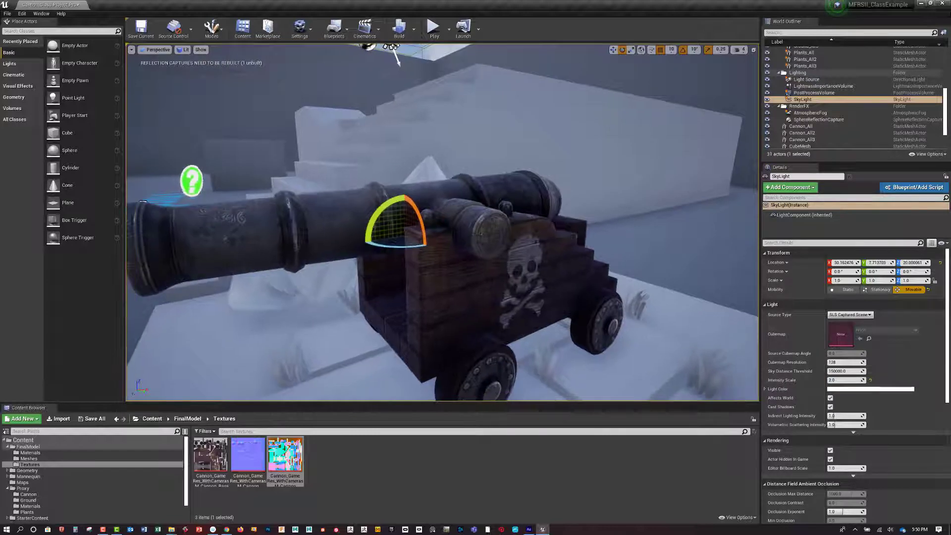
pyautogui.moveTo(562, 290); pyautogui.dragTo(615, 286, button='right')
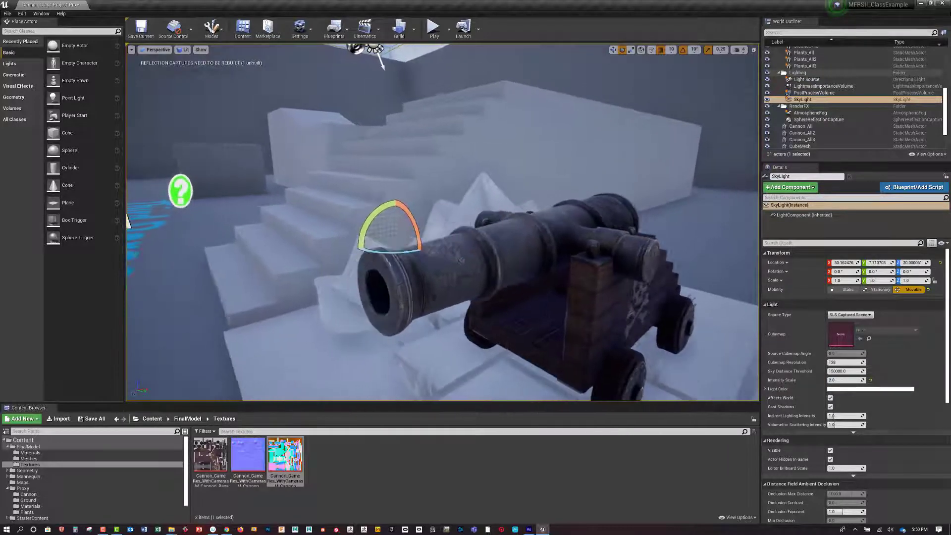
# - Set the SkyLight's Intensity Scale to 1 and check the cannon from the front
pyautogui.click(835, 380)
pyautogui.write('1')
pyautogui.press('Return')
pyautogui.moveTo(644, 322); pyautogui.dragTo(666, 307, button='right')
# - Set the directional Light Source's intensity to 4 lux and check the lit cannon up close and from farther away
pyautogui.click(307, 73)
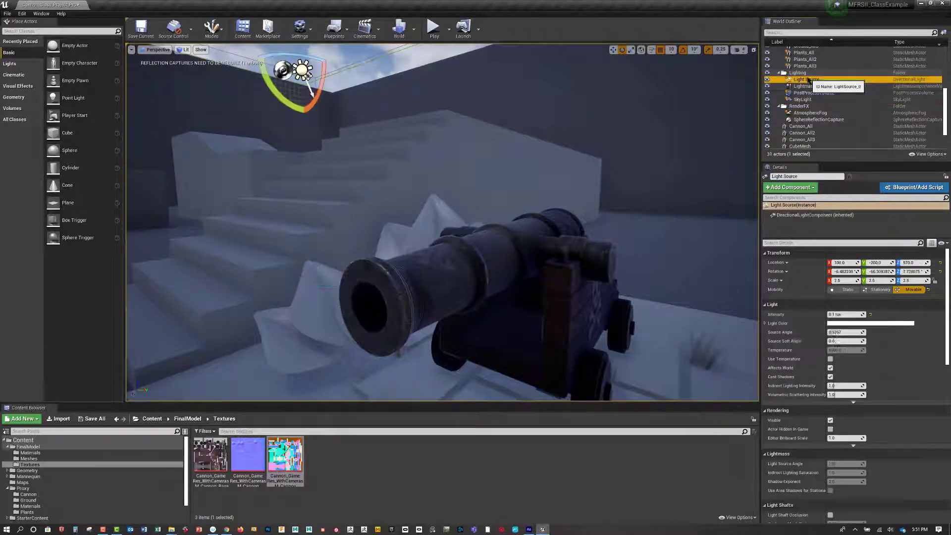
pyautogui.moveTo(445, 223); pyautogui.dragTo(461, 236, button='right')
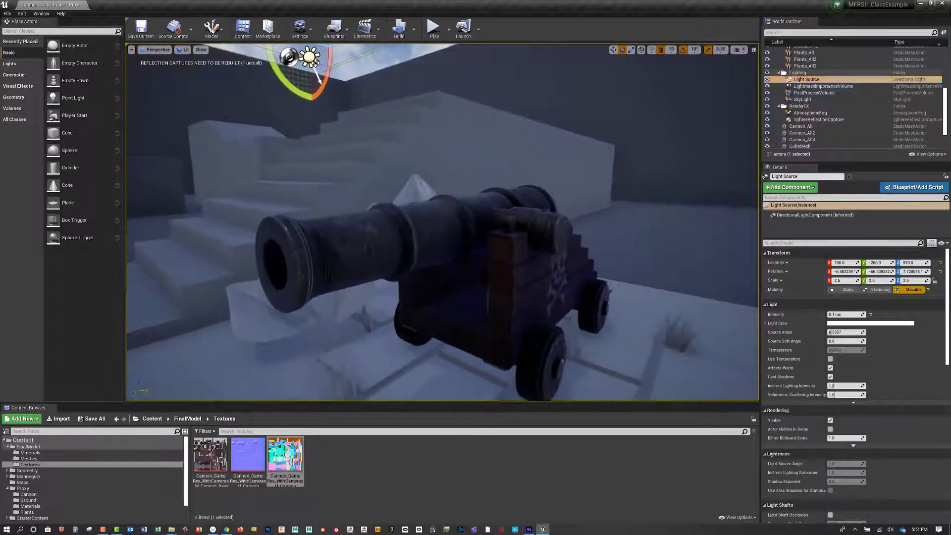
pyautogui.click(842, 315)
pyautogui.write('4')
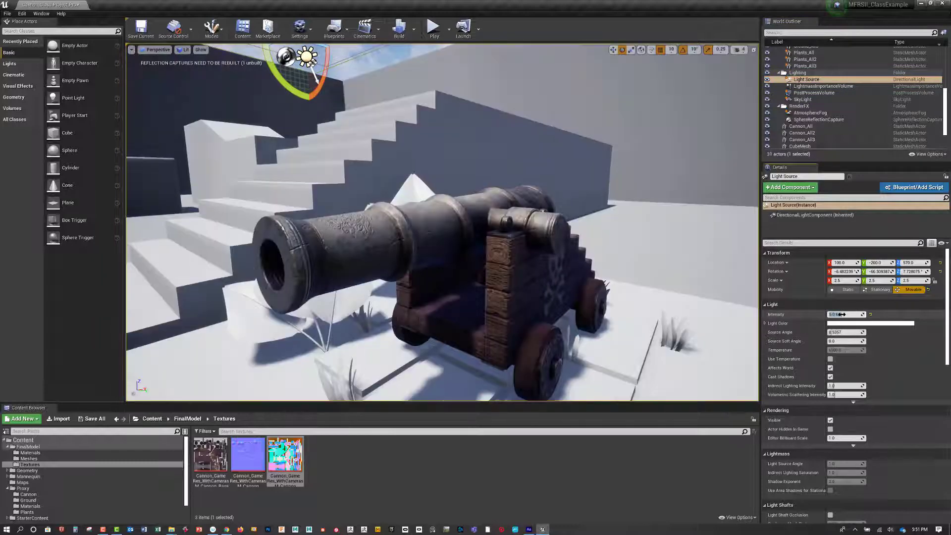
pyautogui.press('Return')
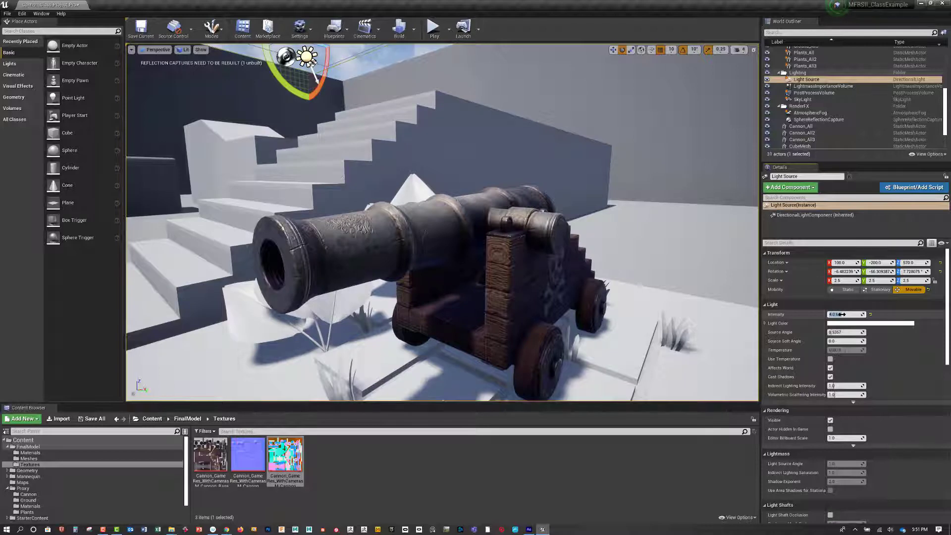
pyautogui.moveTo(445, 223); pyautogui.dragTo(486, 231, button='right')
pyautogui.moveTo(622, 284)
pyautogui.mouseDown(button='right')
pyautogui.moveTo(718, 280)
pyautogui.moveTo(622, 284)
pyautogui.mouseUp(button='right')
# - Reduce the directional Light Source's intensity to 3 lux and view the cannon up close
pyautogui.click(839, 315)
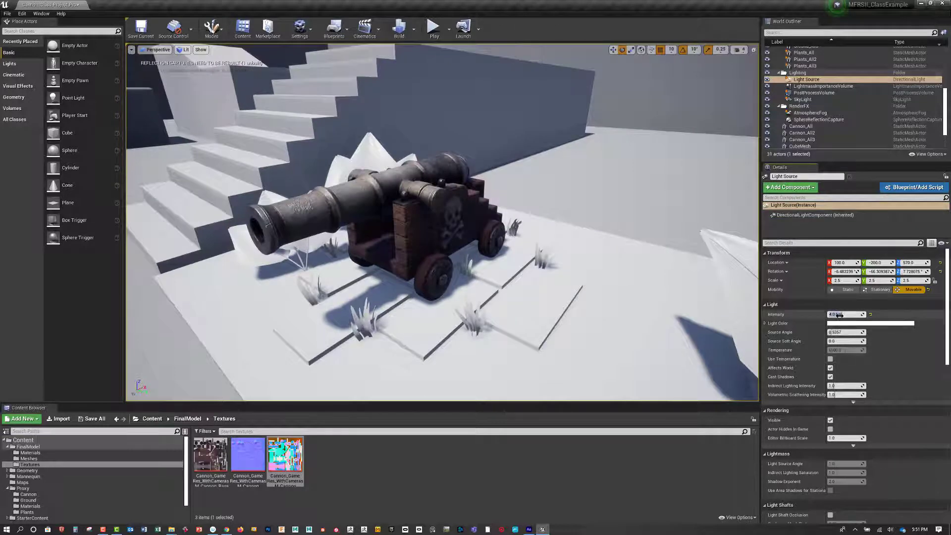
pyautogui.write('3')
pyautogui.press('Return')
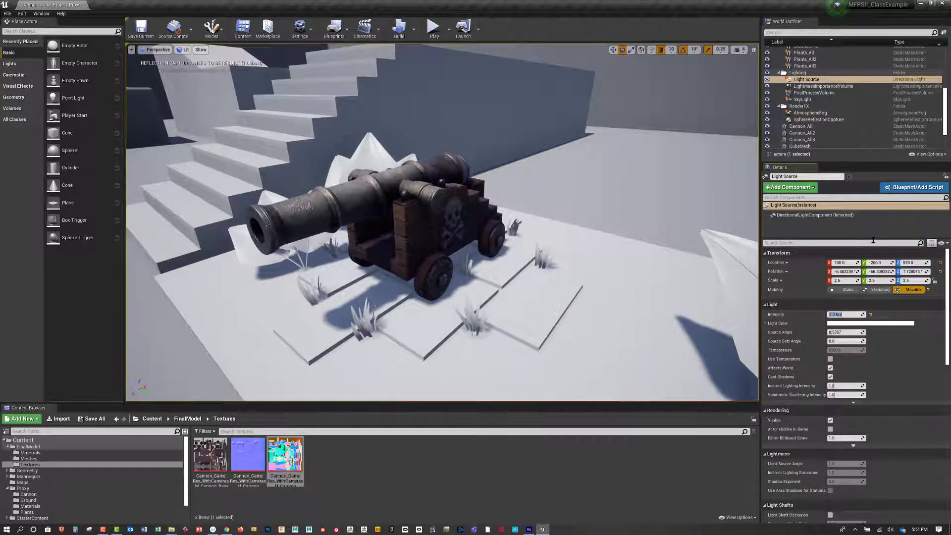
pyautogui.moveTo(519, 246); pyautogui.dragTo(495, 244, button='right')
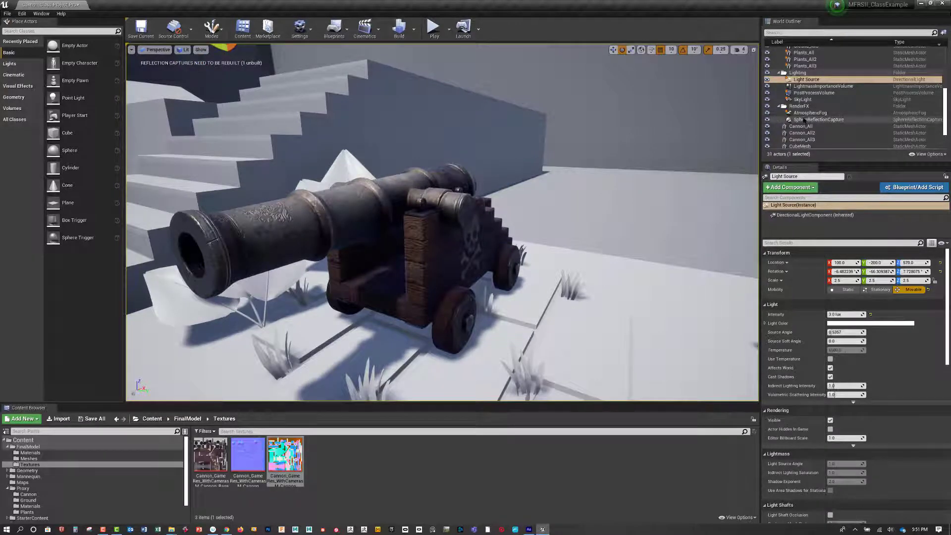
# - Raise the SkyLight's Intensity Scale, view the cannon from its skull side, and clear the selection
pyautogui.click(802, 100)
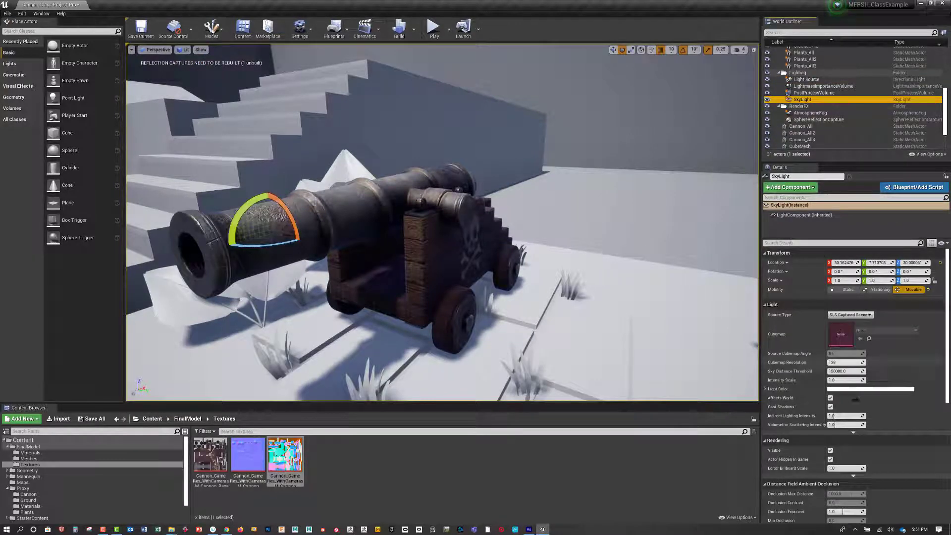
pyautogui.click(838, 416)
pyautogui.click(840, 379)
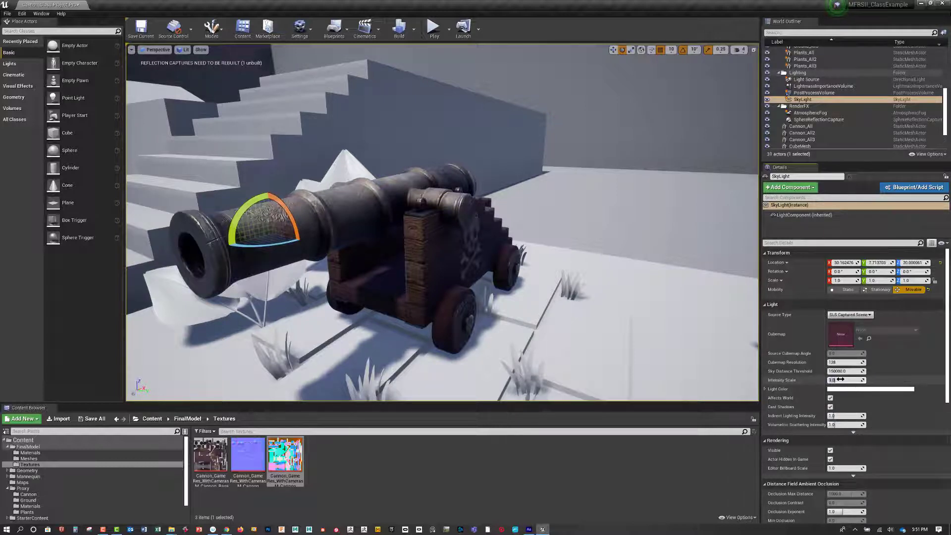
pyautogui.press('Return')
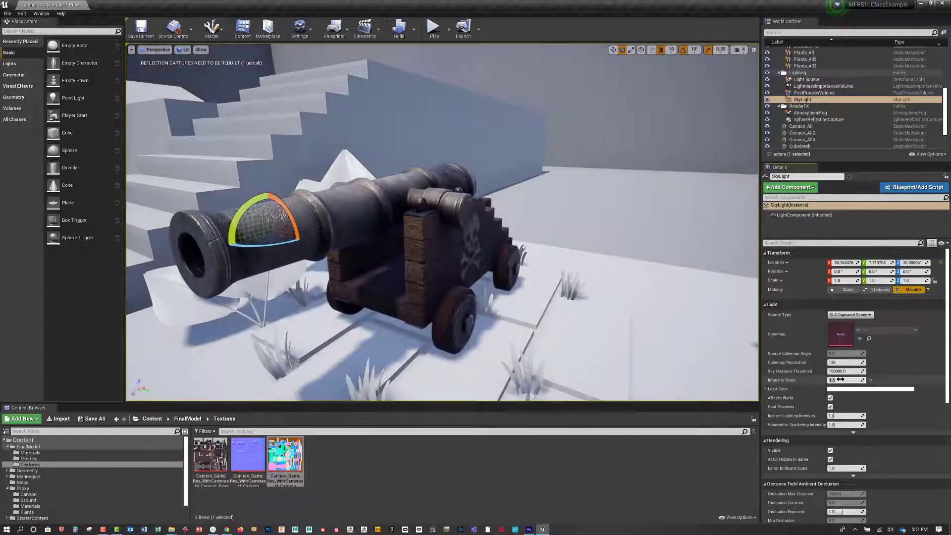
pyautogui.moveTo(530, 239); pyautogui.dragTo(584, 298, button='right')
pyautogui.press('Escape')
pyautogui.press('d')
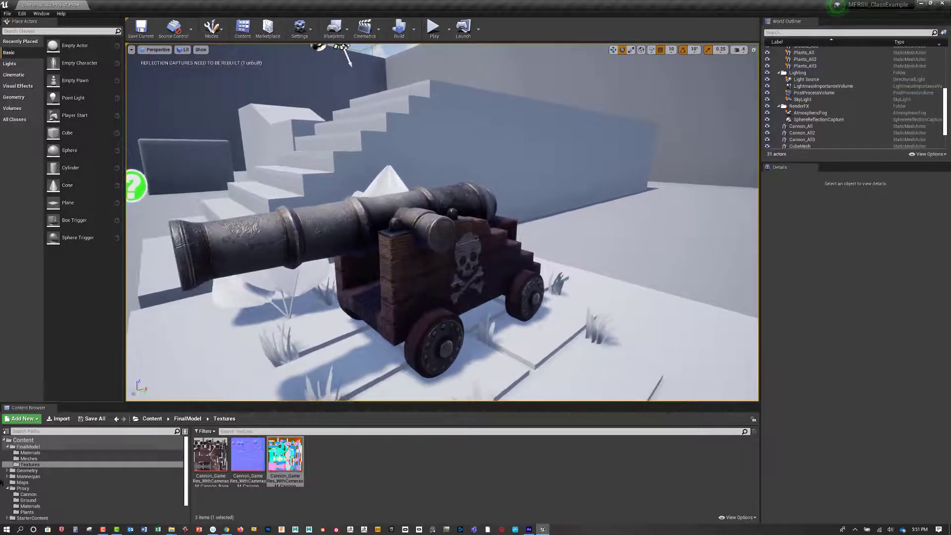
# - Open the M_Cannon_GameModel material from FinalModel's Materials folder in a maximized editor
pyautogui.click(30, 453)
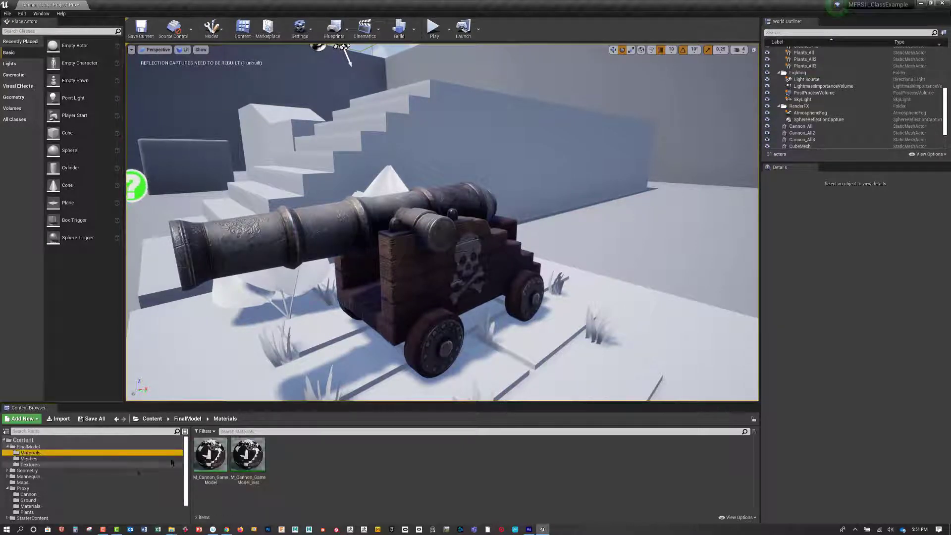
pyautogui.doubleClick(210, 455)
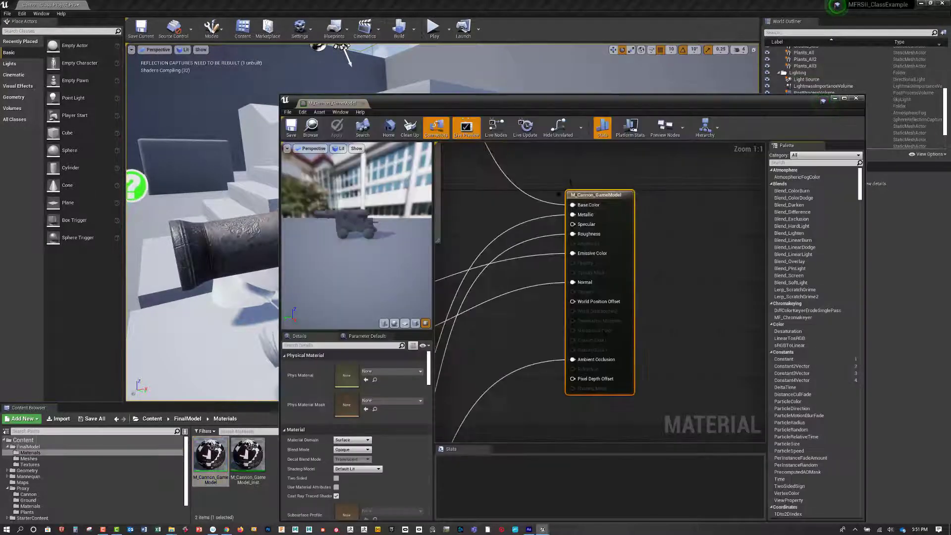
pyautogui.doubleClick(824, 101)
# - Examine the Base Color, Fresnel and Occlusion Roughness Metallic node groups and the cannon preview in the material editor
pyautogui.scroll(-5, 533, 274)
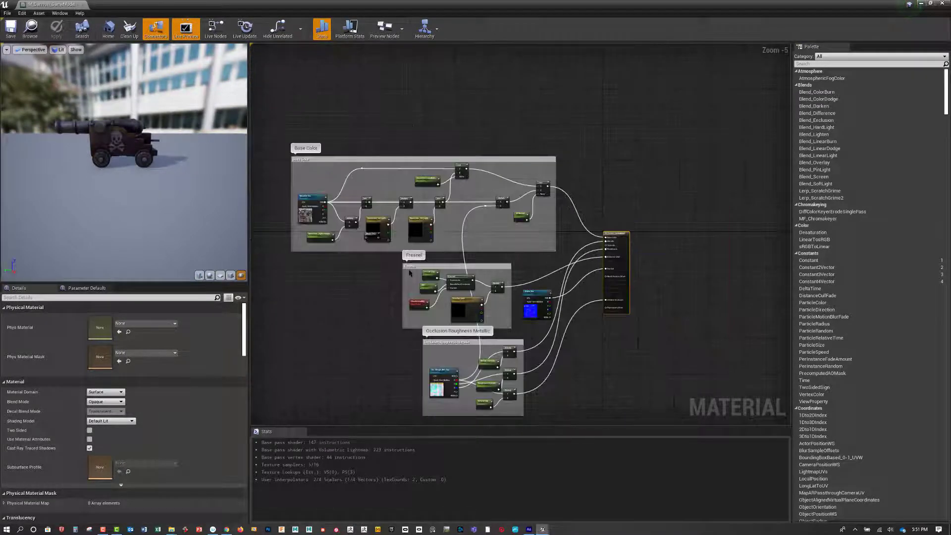
pyautogui.moveTo(384, 286); pyautogui.dragTo(412, 281, button='right')
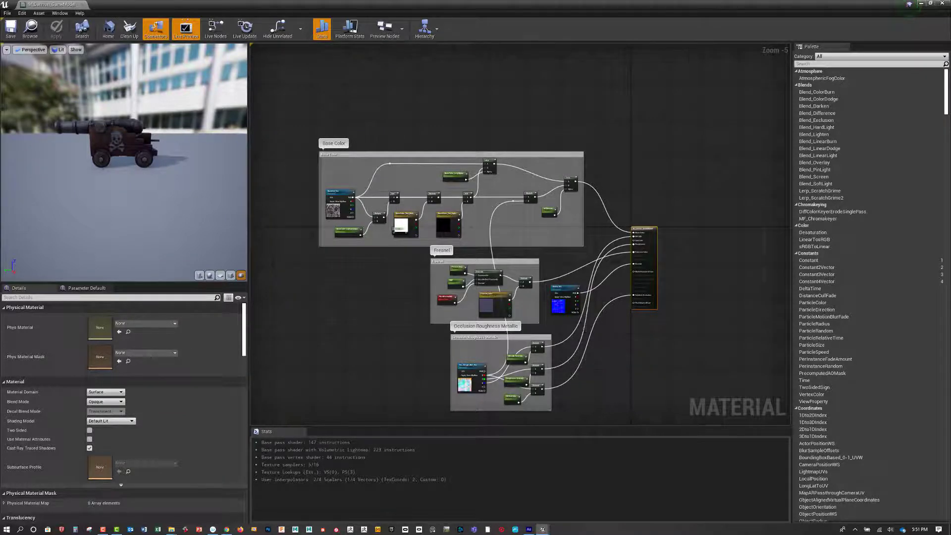
pyautogui.moveTo(435, 235); pyautogui.dragTo(426, 314, button='right')
pyautogui.scroll(3, 476, 313)
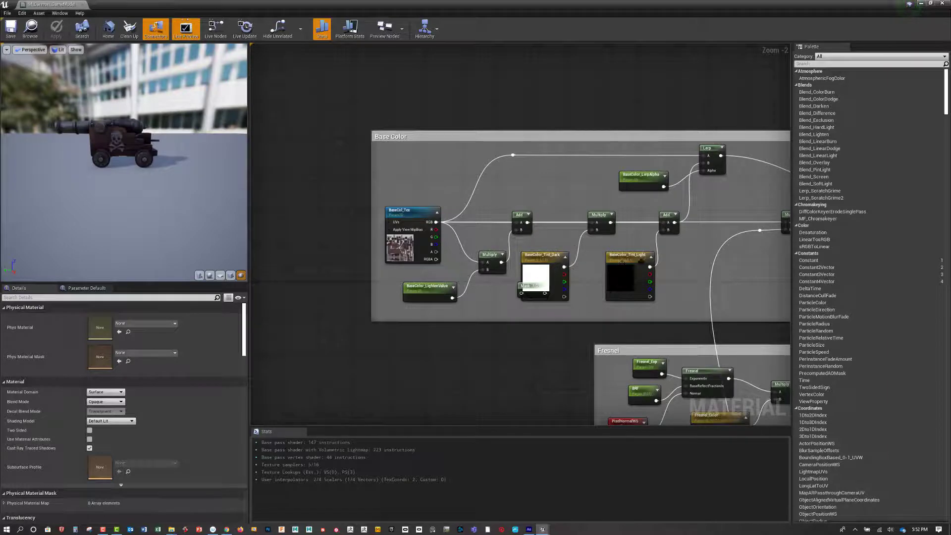
pyautogui.scroll(-2, 588, 256)
pyautogui.moveTo(591, 290); pyautogui.dragTo(584, 225, button='right')
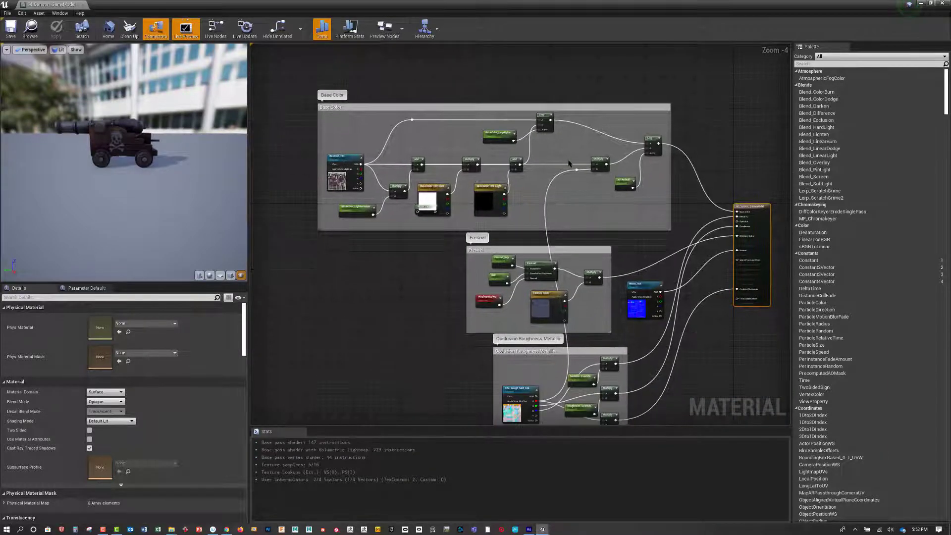
pyautogui.scroll(3, 124, 159)
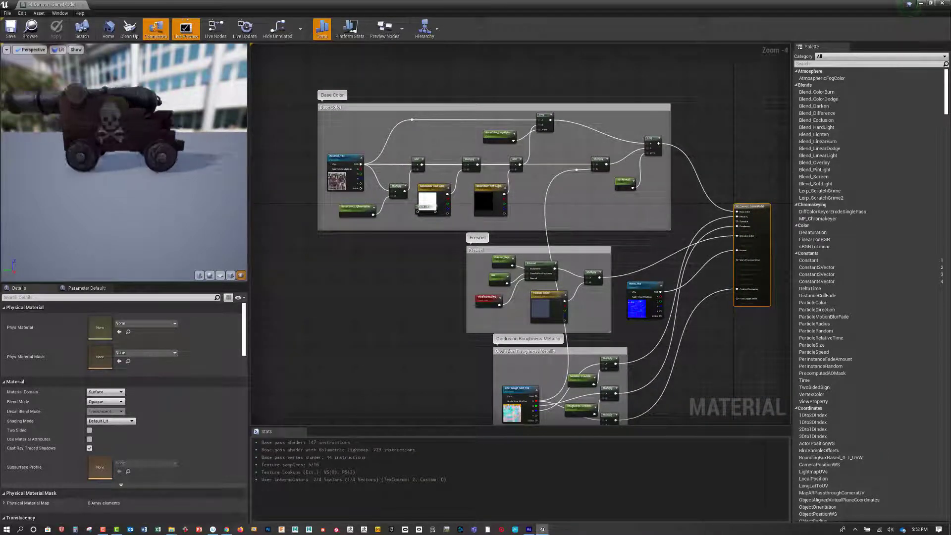
pyautogui.moveTo(124, 159)
pyautogui.mouseDown()
pyautogui.moveTo(166, 170)
pyautogui.moveTo(131, 160)
pyautogui.moveTo(151, 169)
pyautogui.moveTo(134, 159)
pyautogui.moveTo(141, 162)
pyautogui.mouseUp()
pyautogui.scroll(-4, 124, 159)
pyautogui.scroll(5, 124, 158)
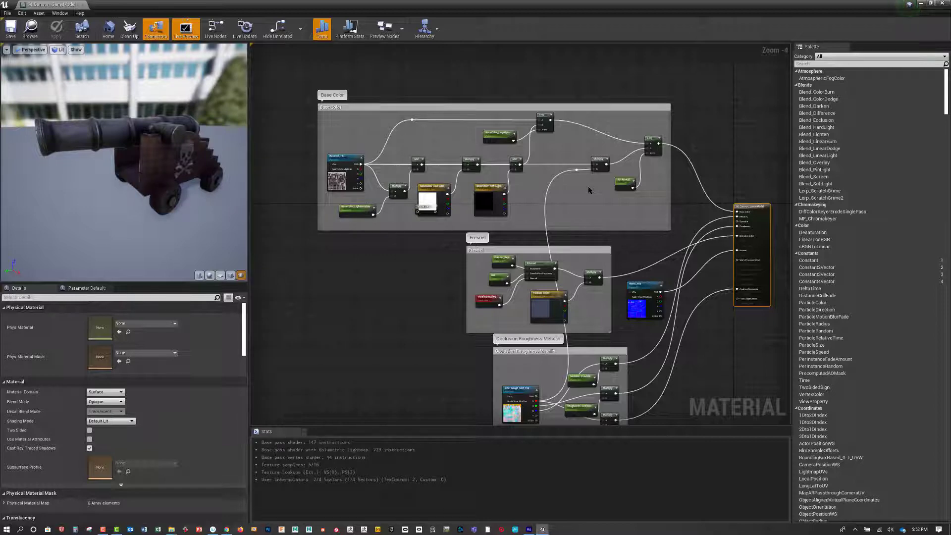
# - Restore the material editor to a smaller window, move it aside, and compare its preview with the cannon in the level
pyautogui.doubleClick(318, 8)
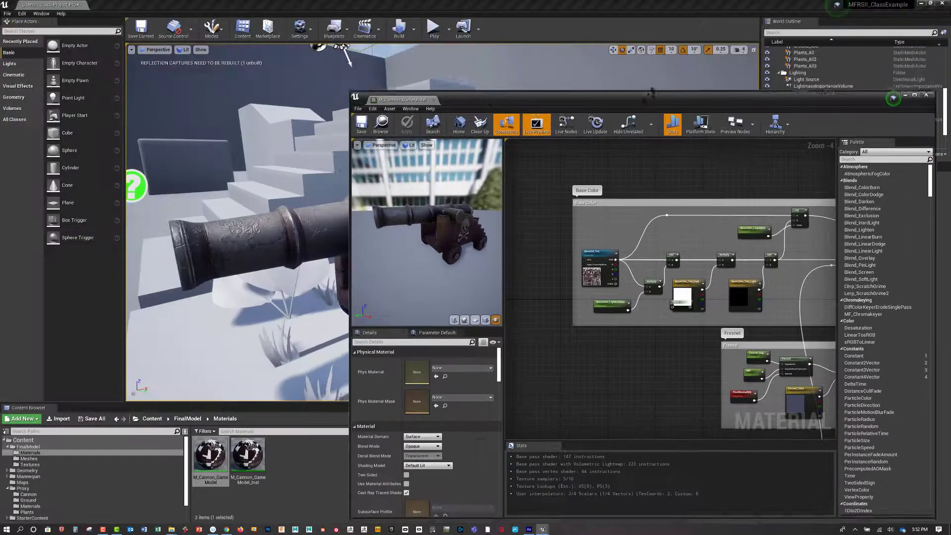
pyautogui.moveTo(569, 83); pyautogui.dragTo(673, 90)
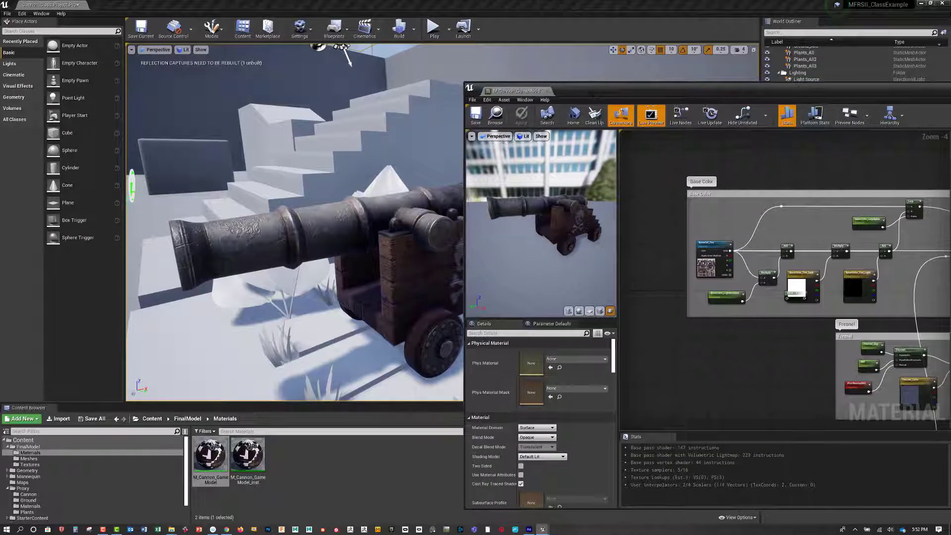
pyautogui.moveTo(307, 223)
pyautogui.mouseDown(button='right')
pyautogui.moveTo(318, 231)
pyautogui.moveTo(285, 233)
pyautogui.moveTo(304, 226)
pyautogui.mouseUp(button='right')
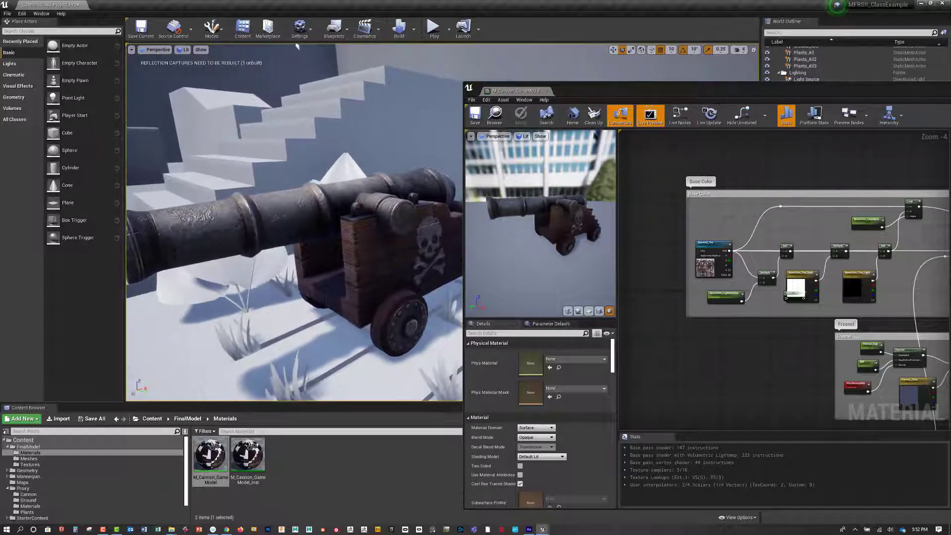
pyautogui.moveTo(563, 88); pyautogui.dragTo(636, 113)
pyautogui.moveTo(317, 223); pyautogui.dragTo(301, 225, button='right')
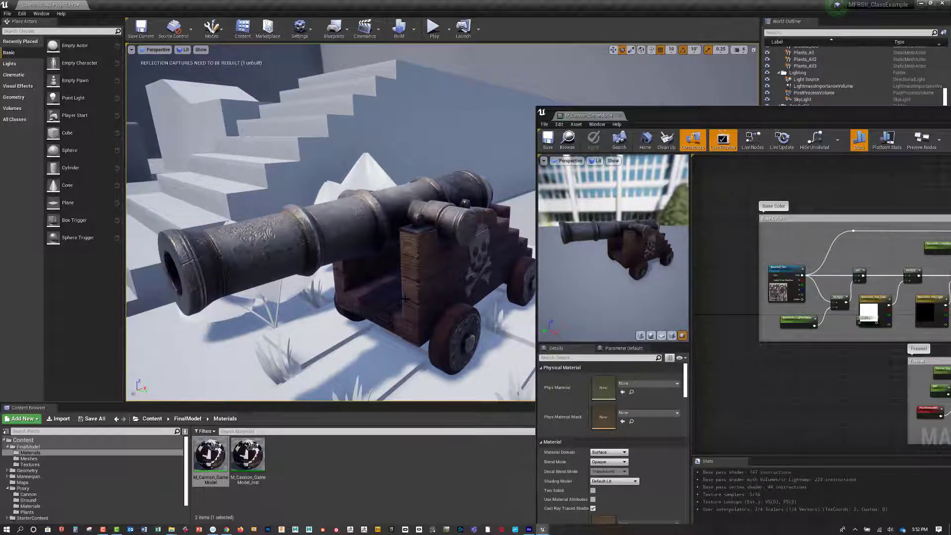
# - Look up the reimport options for the Cannon_GameRes mesh in the Meshes folder and show the Textures folder
pyautogui.click(85, 460)
pyautogui.rightClick(218, 456)
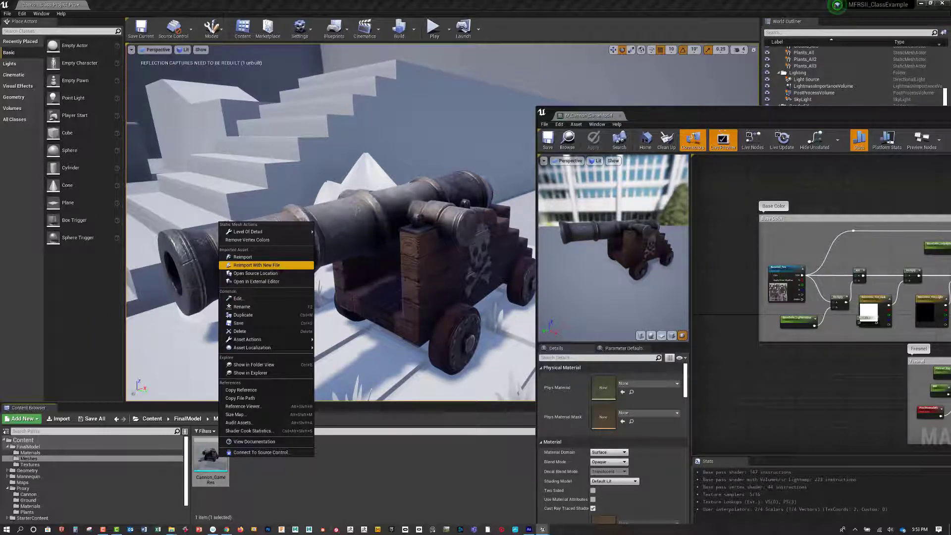
pyautogui.click(250, 471)
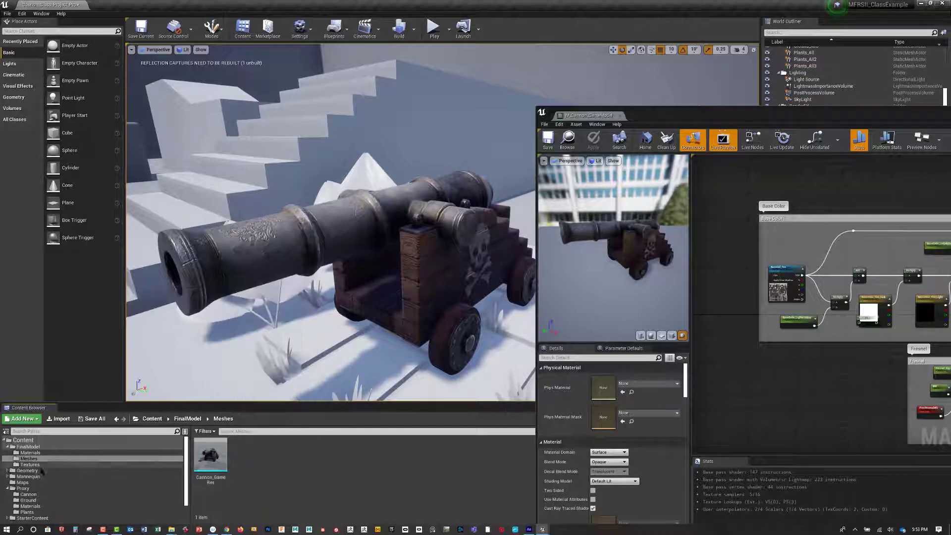
pyautogui.click(29, 464)
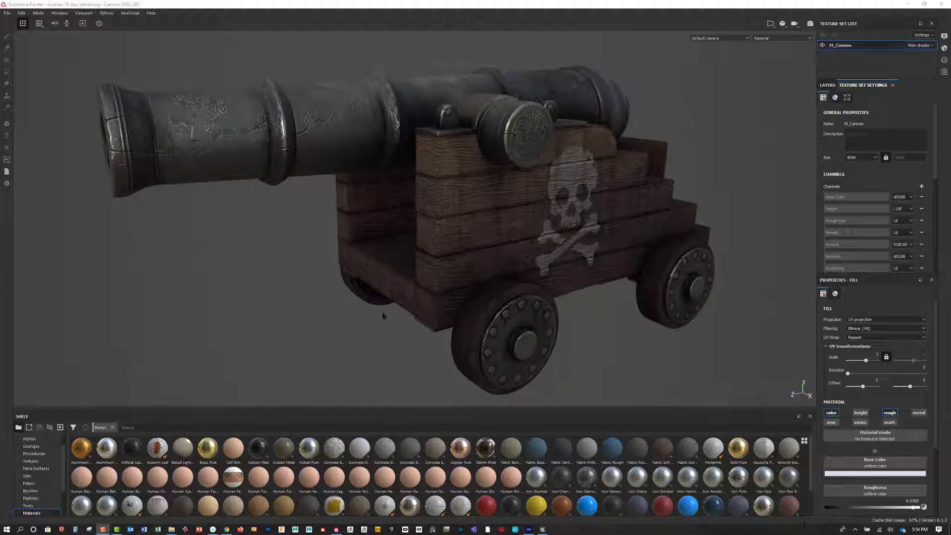
# - In Substance Painter, inspect the cannon under rotated lighting and select the AO fill layer in the Wood group's AO folder
pyautogui.moveTo(383, 316)
pyautogui.keyDown('alt'); pyautogui.mouseDown()
pyautogui.moveTo(399, 290)
pyautogui.moveTo(387, 294)
pyautogui.mouseUp(); pyautogui.keyUp('alt')
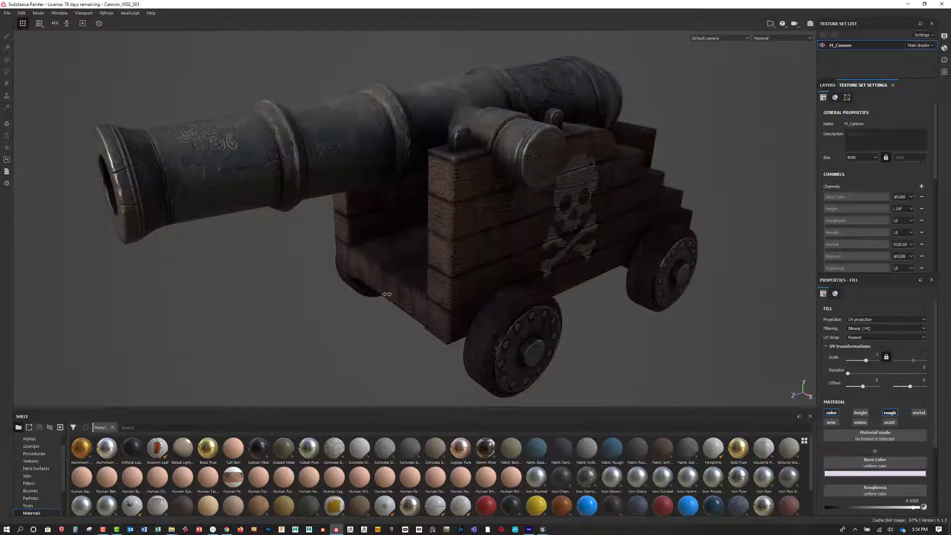
pyautogui.keyDown('shift'); pyautogui.moveTo(387, 295); pyautogui.dragTo(399, 298, button='right'); pyautogui.keyUp('shift')
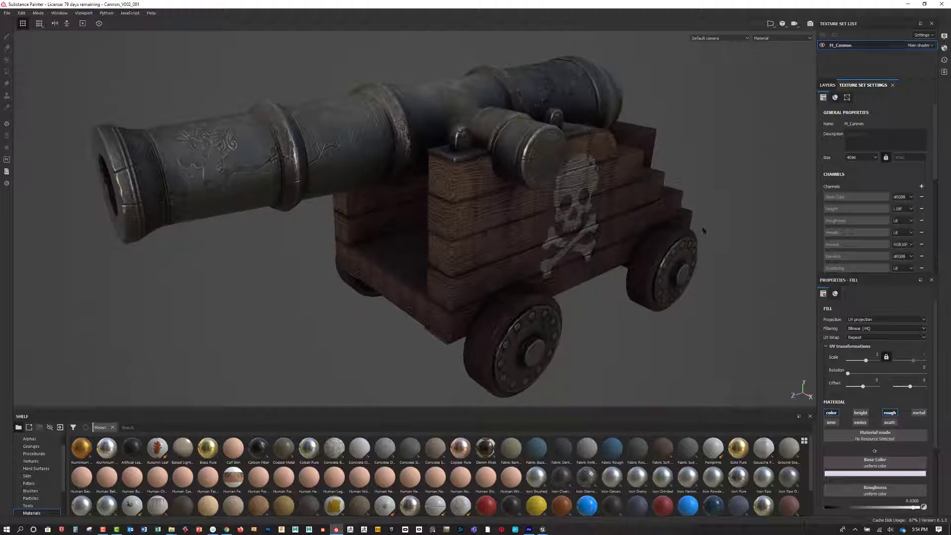
pyautogui.click(827, 84)
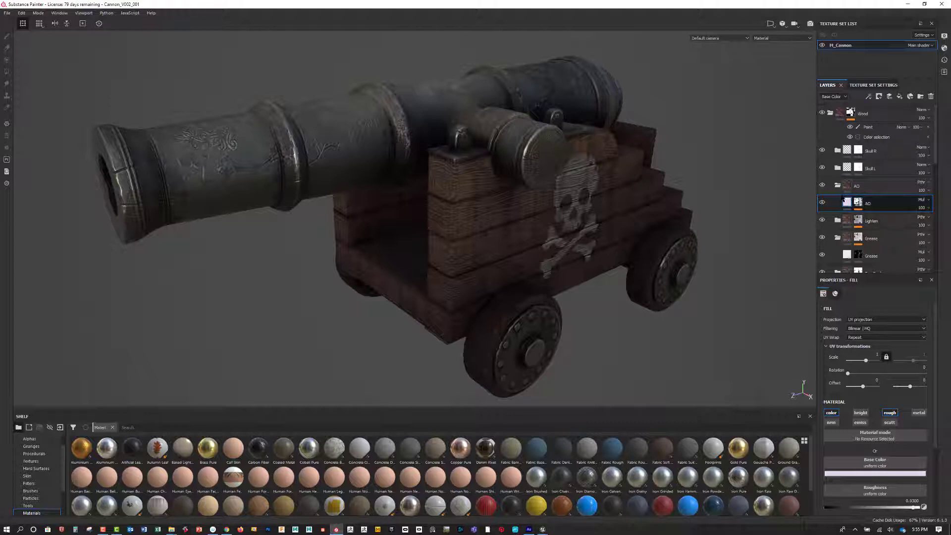
pyautogui.click(837, 186)
pyautogui.click(837, 186)
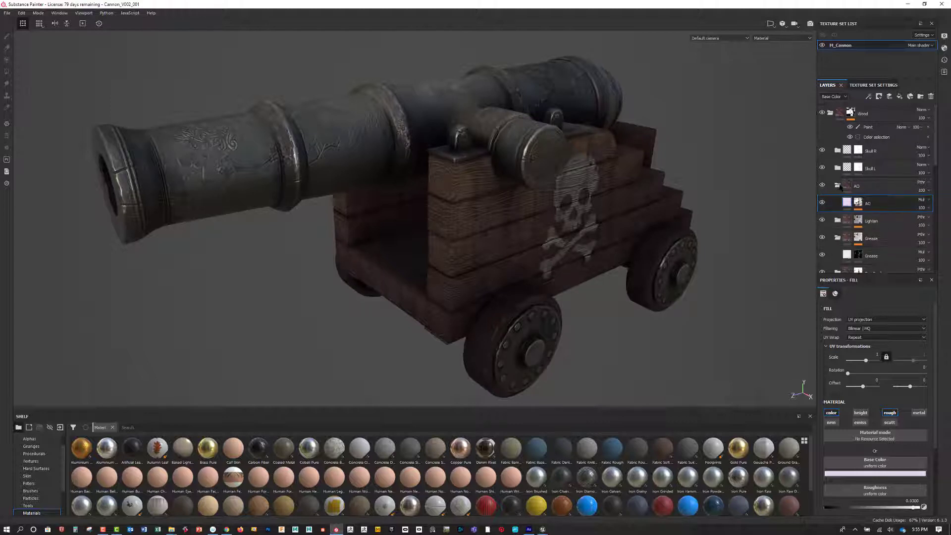
pyautogui.click(847, 203)
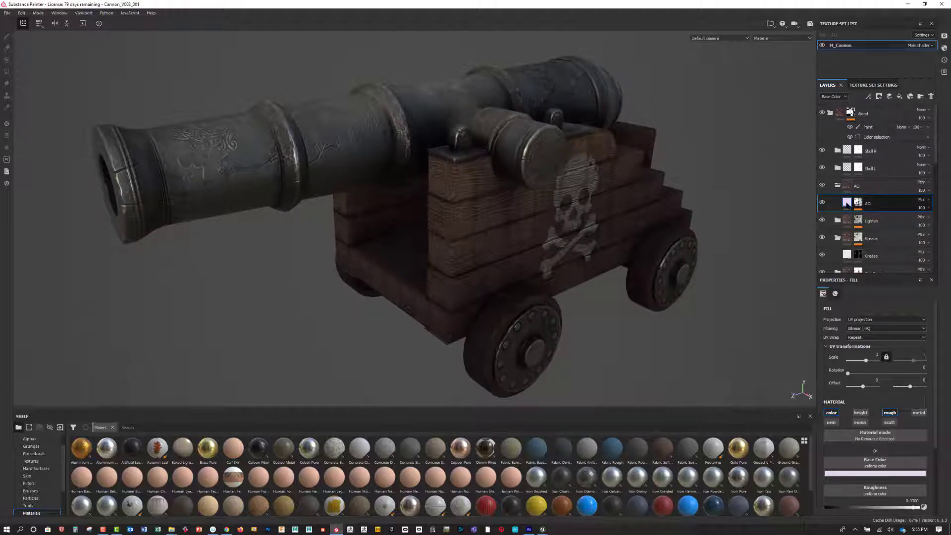
# - Adjust the base color of the Wood group's AO fill layer and collapse the AO folder
pyautogui.click(871, 475)
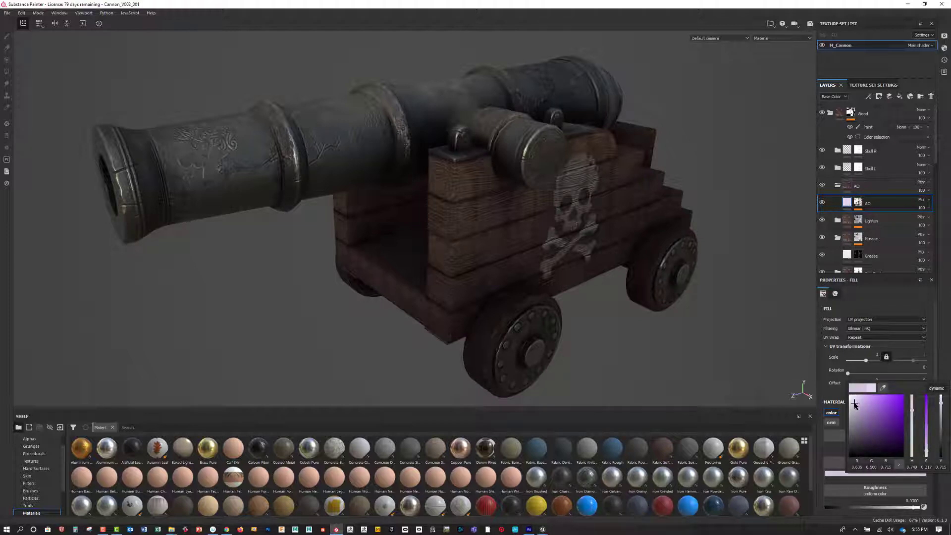
pyautogui.click(837, 186)
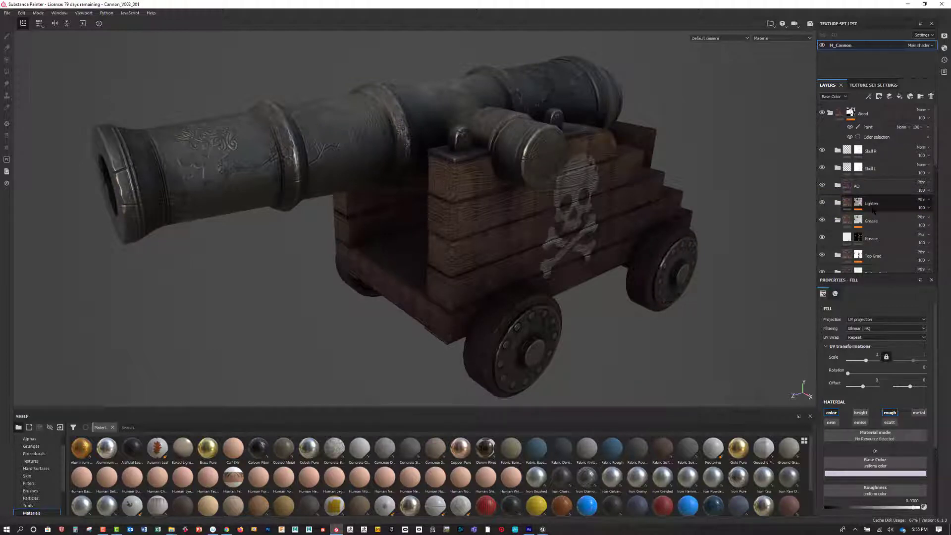
# - Expand the Top Grad and Bottom Grad folders and change the Bottom Grad fill layer's base color to a lighter, less saturated tint
pyautogui.scroll(-1, 849, 233)
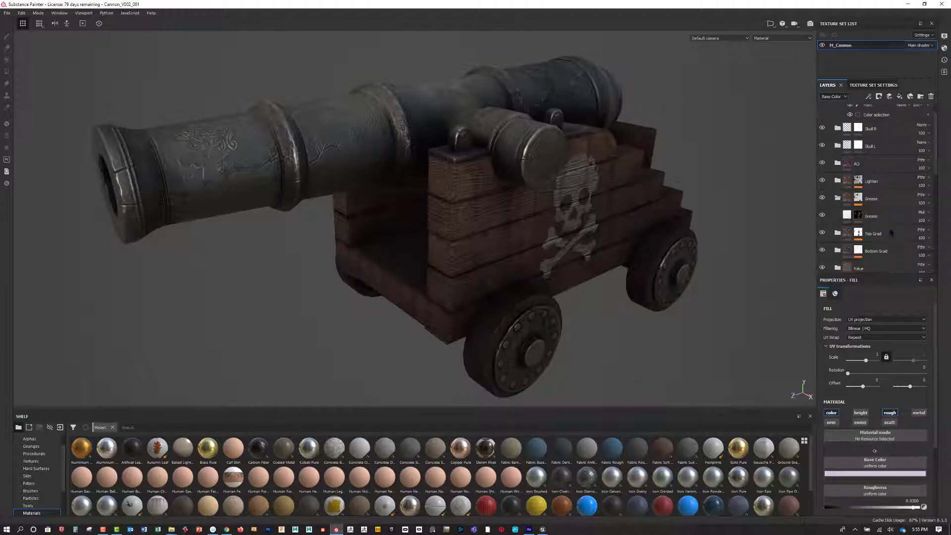
pyautogui.click(837, 233)
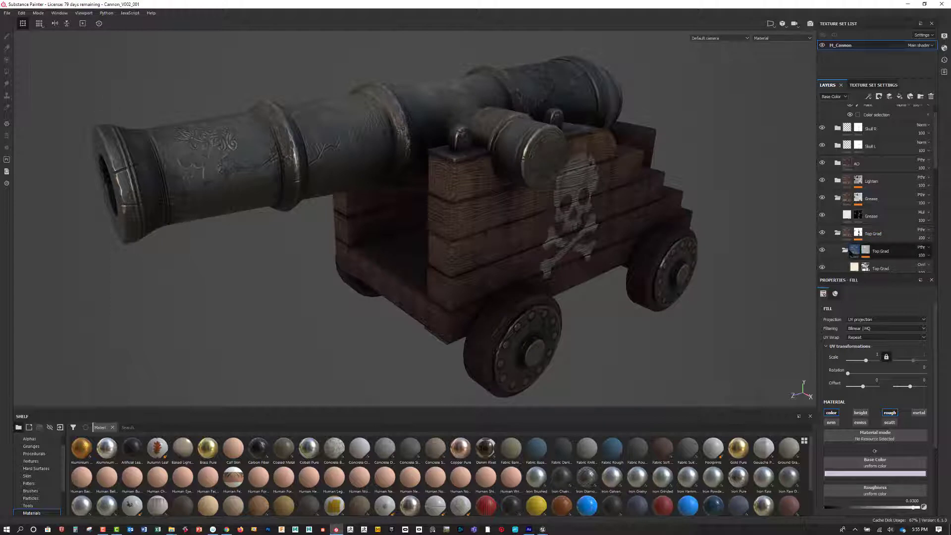
pyautogui.scroll(-2, 837, 233)
pyautogui.click(837, 242)
pyautogui.scroll(-1, 847, 238)
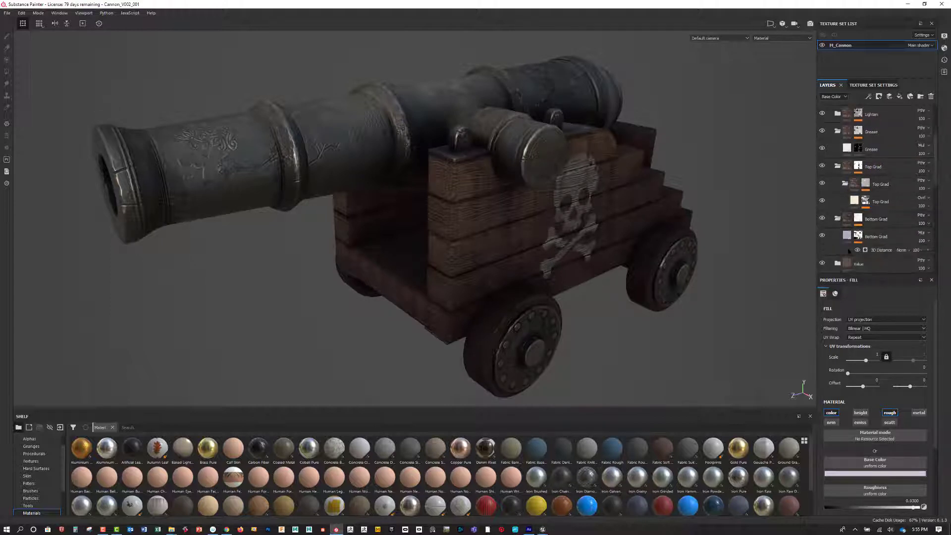
pyautogui.click(847, 238)
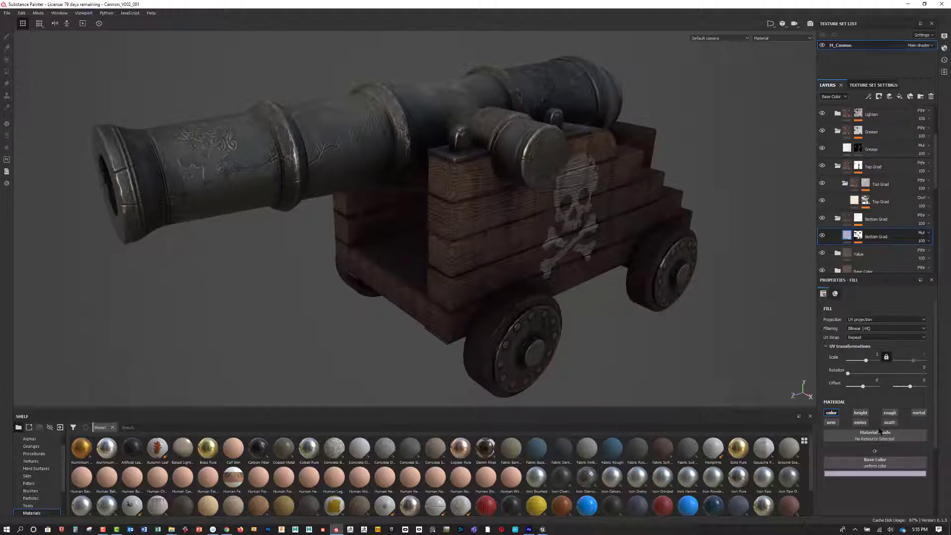
pyautogui.click(859, 474)
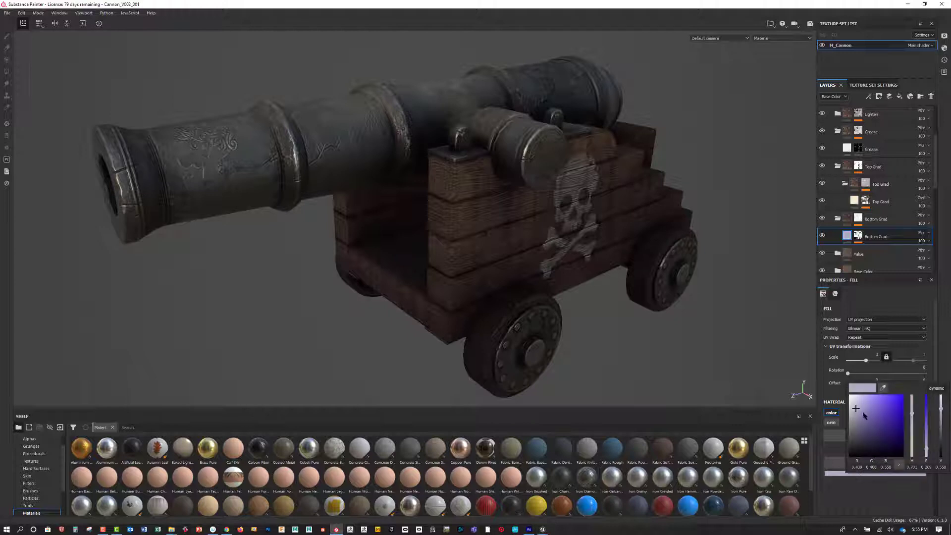
pyautogui.moveTo(855, 407); pyautogui.dragTo(851, 405)
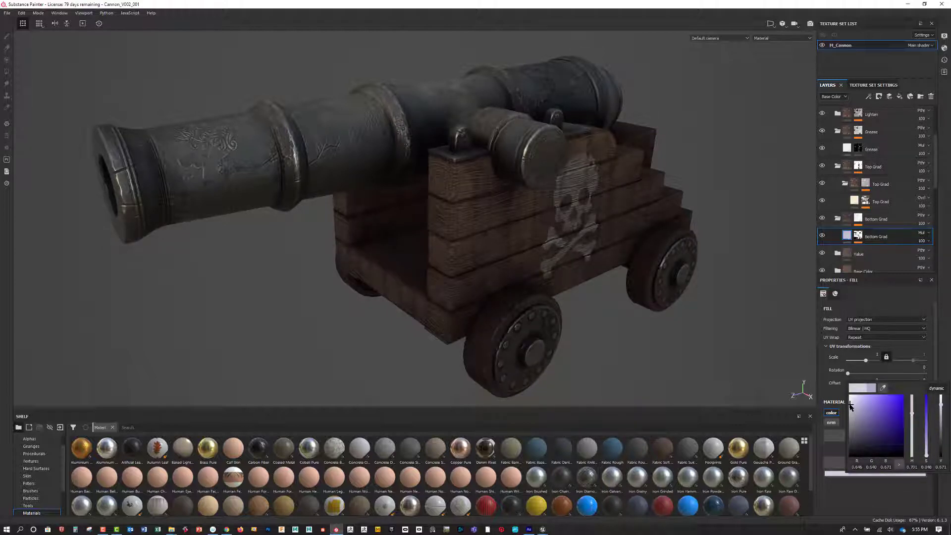
pyautogui.moveTo(850, 407); pyautogui.dragTo(852, 406)
# - Save the project and export the M_Cannon textures with the current Unreal Engine 4 (Packed) settings
pyautogui.click(10, 14)
pyautogui.click(22, 70)
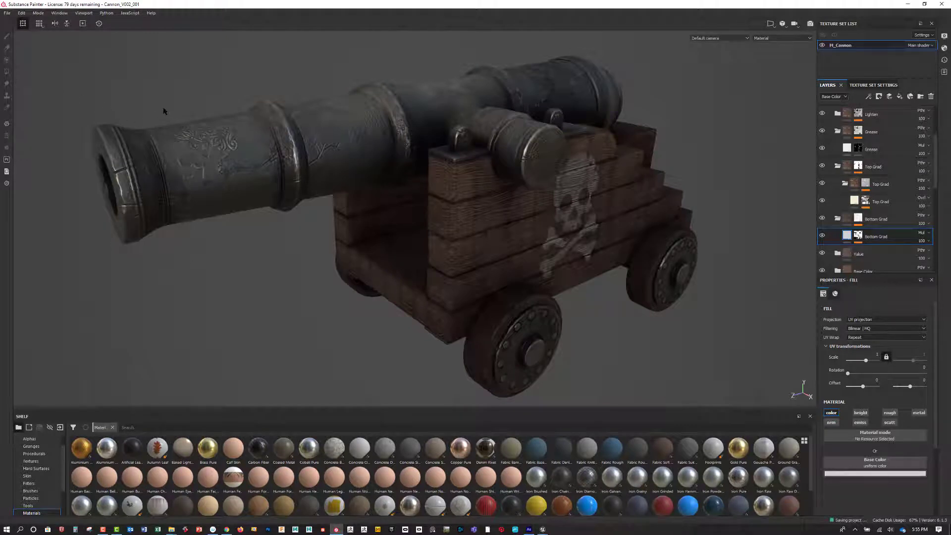
pyautogui.click(8, 13)
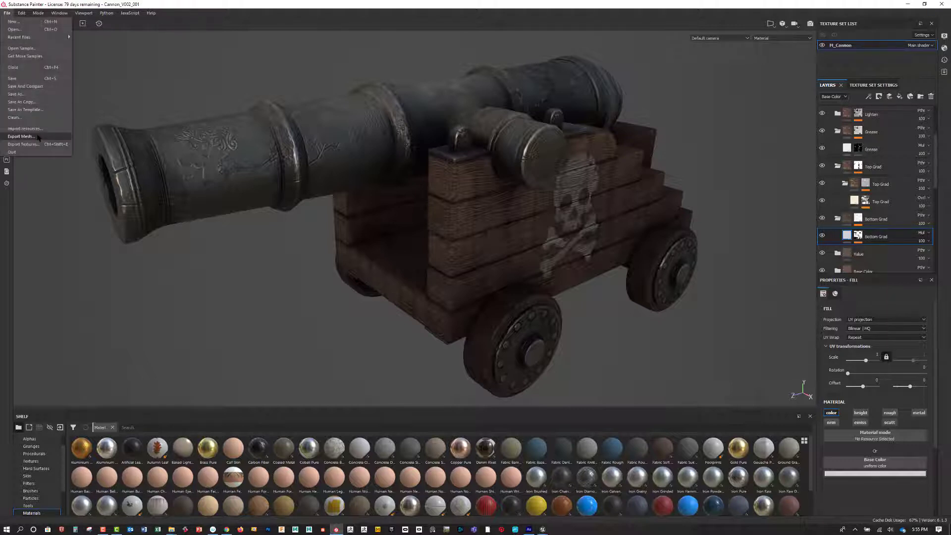
pyautogui.click(23, 144)
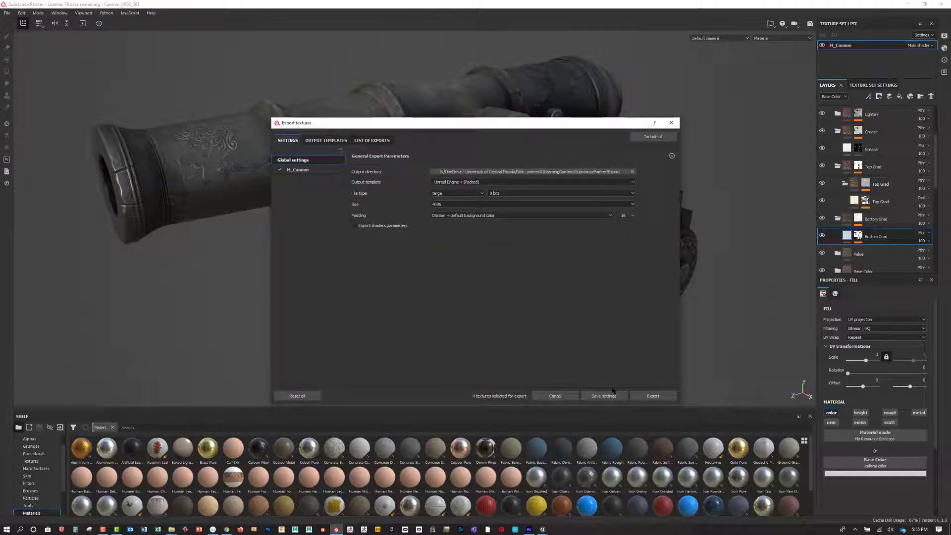
pyautogui.click(647, 395)
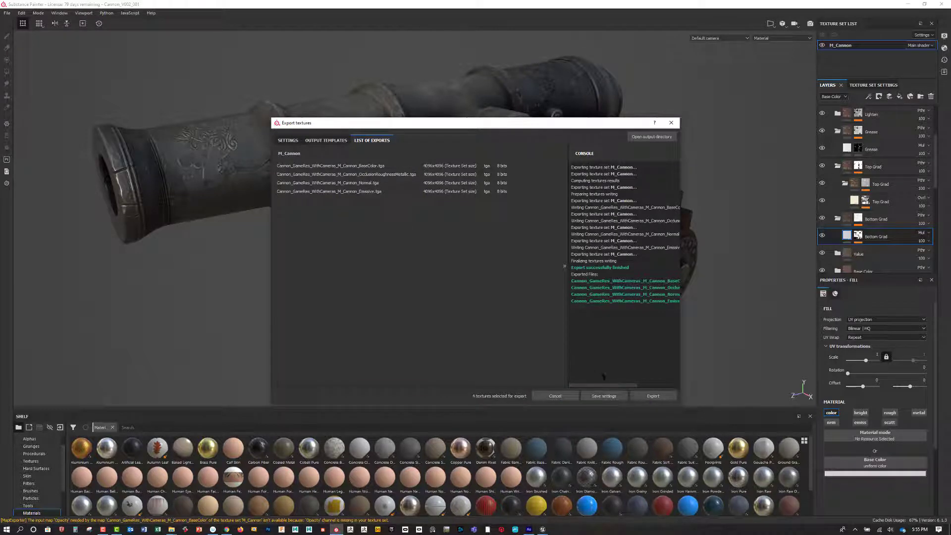
pyautogui.click(671, 123)
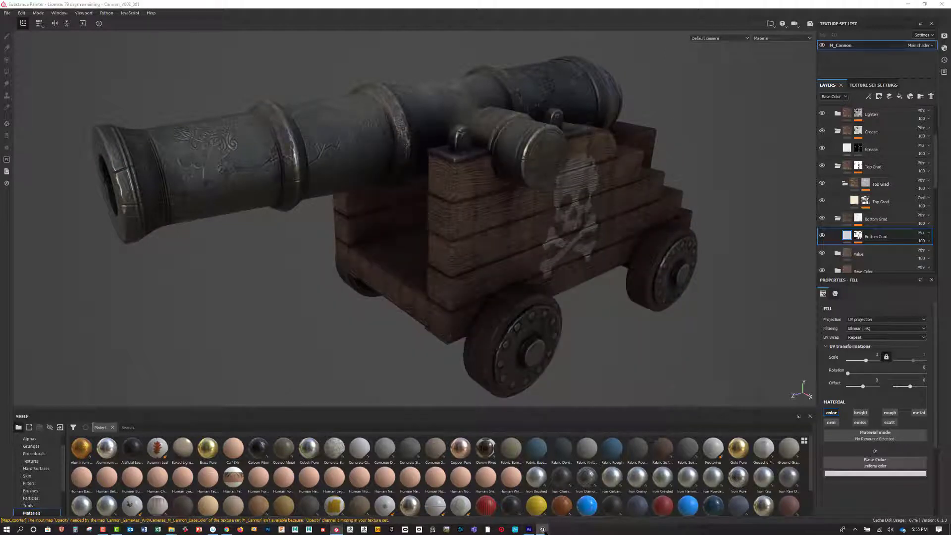
# - Switch to Unreal Engine, reimport the cannon's BaseColor texture in the Textures folder, and save the texture asset
pyautogui.moveTo(543, 529)
pyautogui.click(529, 503)
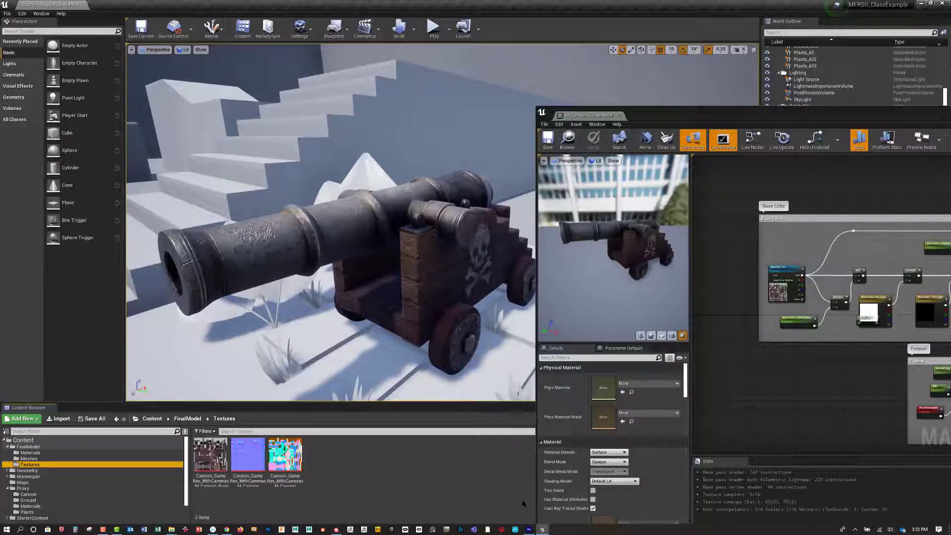
pyautogui.click(210, 464)
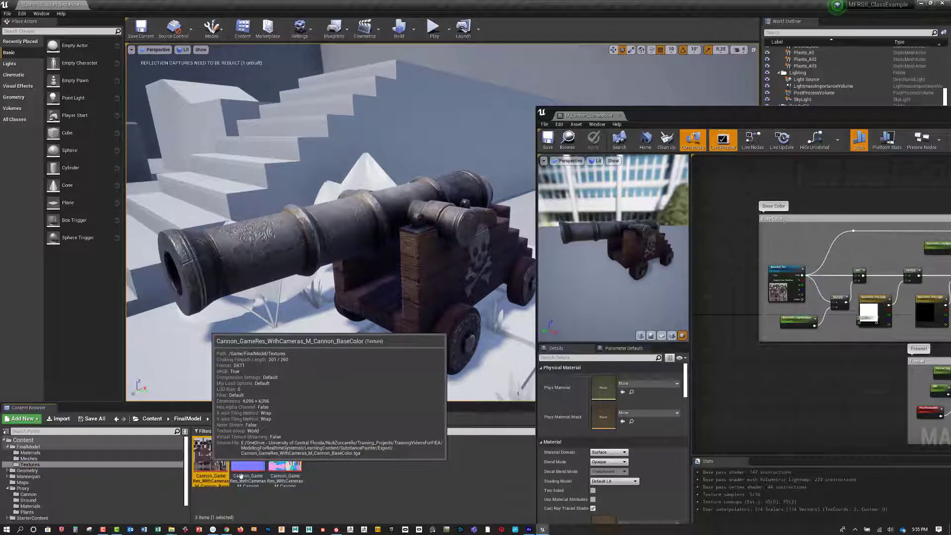
pyautogui.rightClick(214, 463)
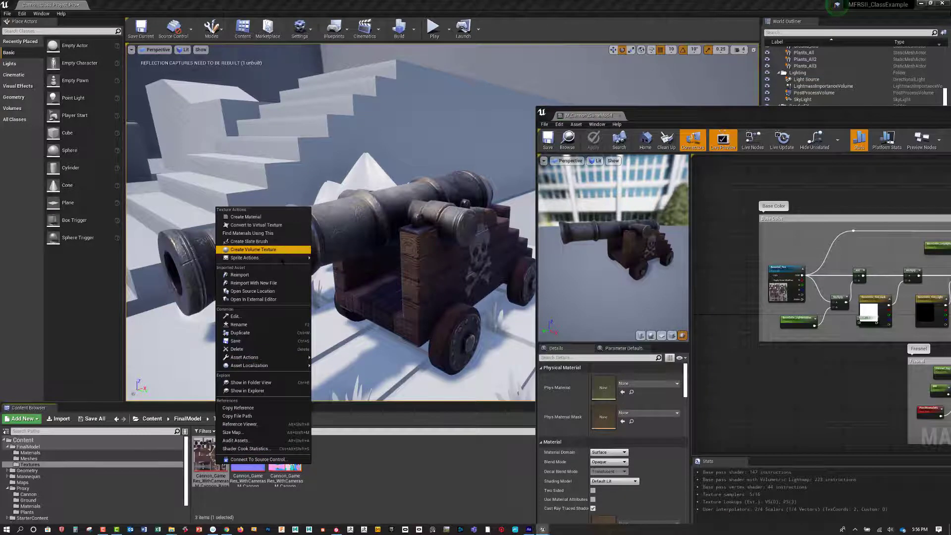
pyautogui.click(325, 293)
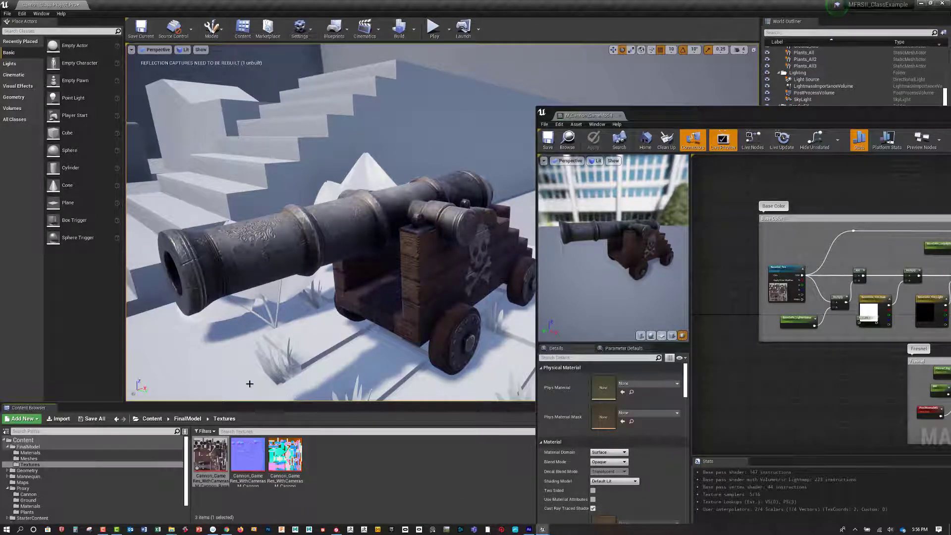
pyautogui.rightClick(216, 451)
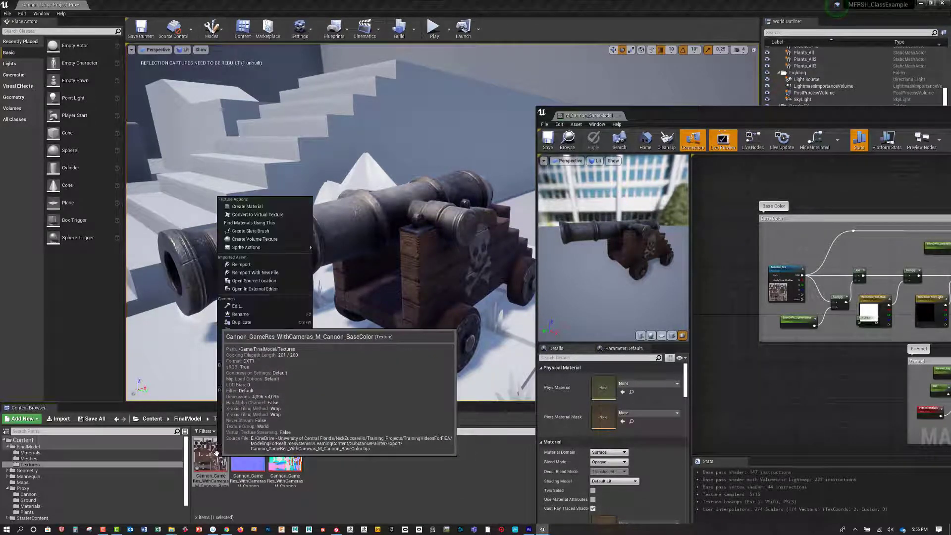
pyautogui.click(258, 330)
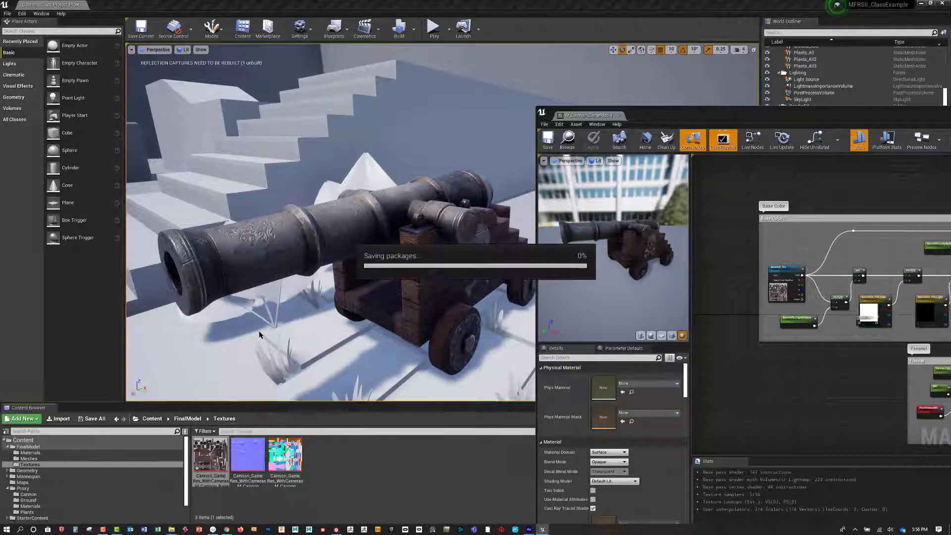
# - Inspect the cannon's updated texture in the level up close, comparing the Unlit view mode with Lit
pyautogui.keyDown('alt'); pyautogui.moveTo(297, 248); pyautogui.dragTo(361, 251); pyautogui.keyUp('alt')
pyautogui.moveTo(362, 251); pyautogui.dragTo(285, 147, button='right')
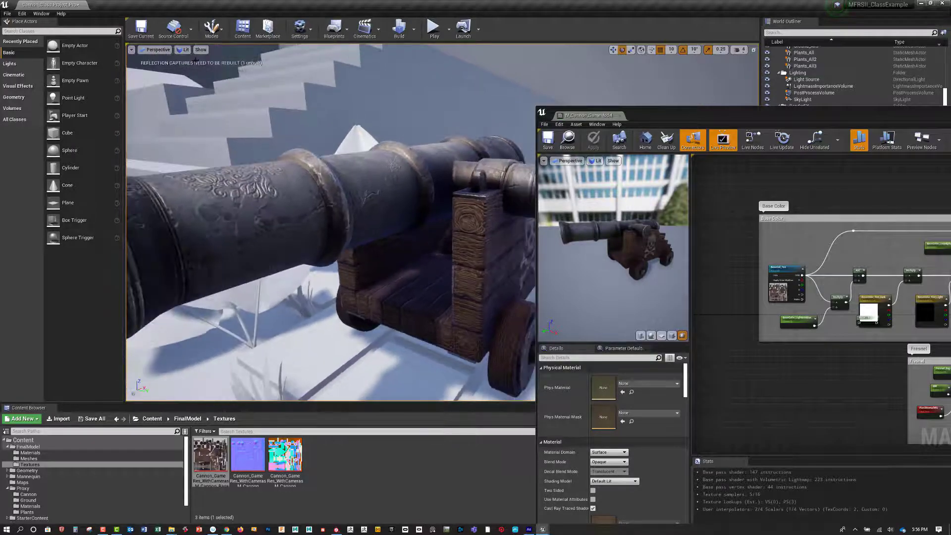
pyautogui.click(183, 49)
pyautogui.click(193, 73)
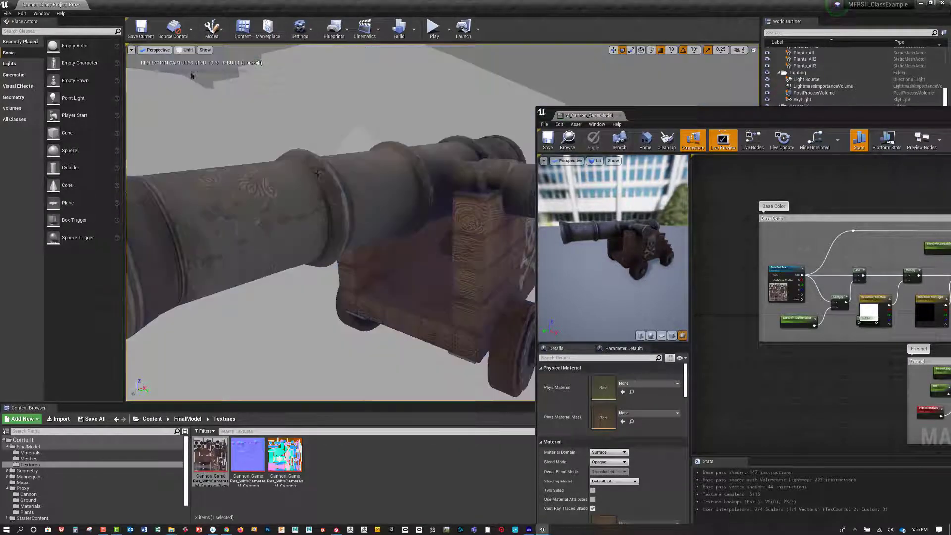
pyautogui.moveTo(347, 247)
pyautogui.mouseDown(button='right')
pyautogui.moveTo(307, 238)
pyautogui.moveTo(342, 248)
pyautogui.moveTo(320, 243)
pyautogui.moveTo(332, 225)
pyautogui.moveTo(322, 238)
pyautogui.moveTo(347, 243)
pyautogui.mouseUp(button='right')
pyautogui.moveTo(455, 272); pyautogui.dragTo(460, 292, button='right')
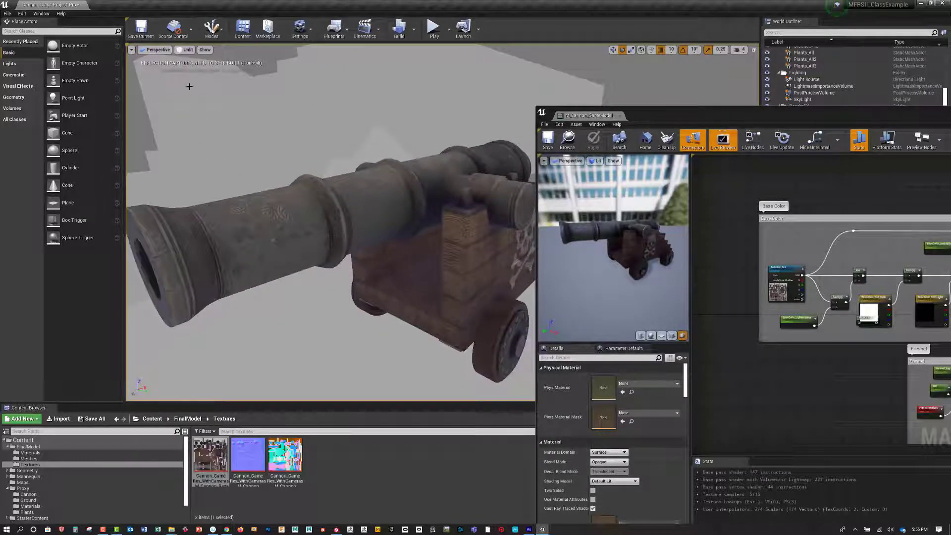
pyautogui.click(187, 50)
pyautogui.click(191, 64)
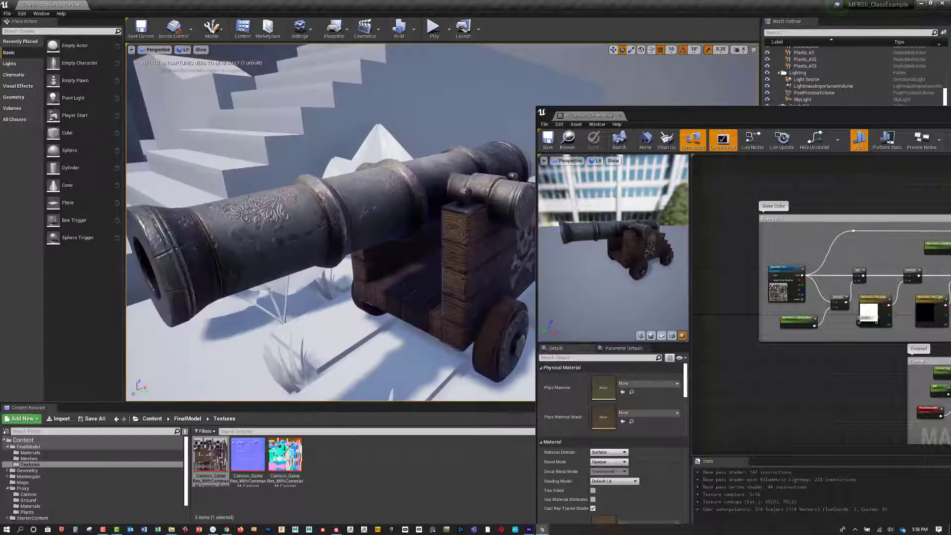
pyautogui.moveTo(347, 223)
pyautogui.mouseDown(button='right')
pyautogui.moveTo(374, 222)
pyautogui.moveTo(359, 221)
pyautogui.moveTo(371, 215)
pyautogui.moveTo(342, 232)
pyautogui.mouseUp(button='right')
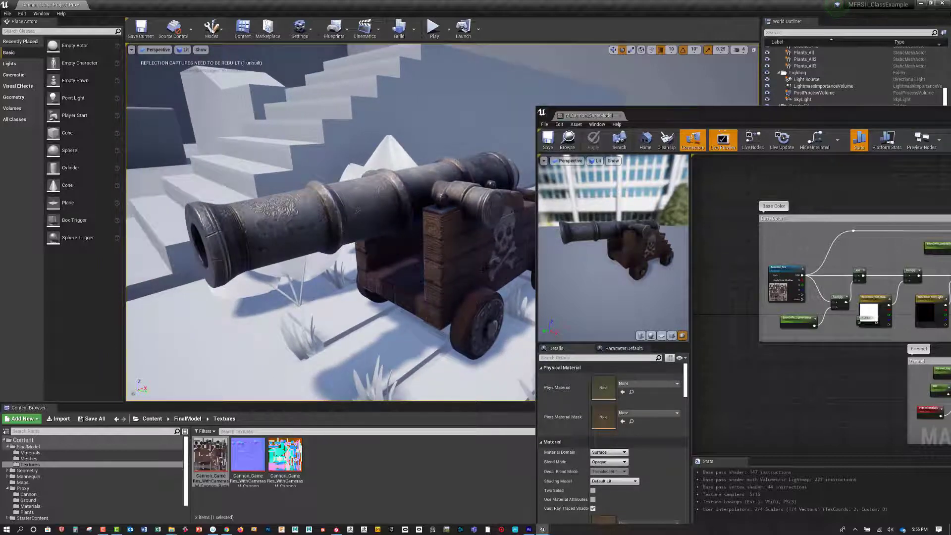